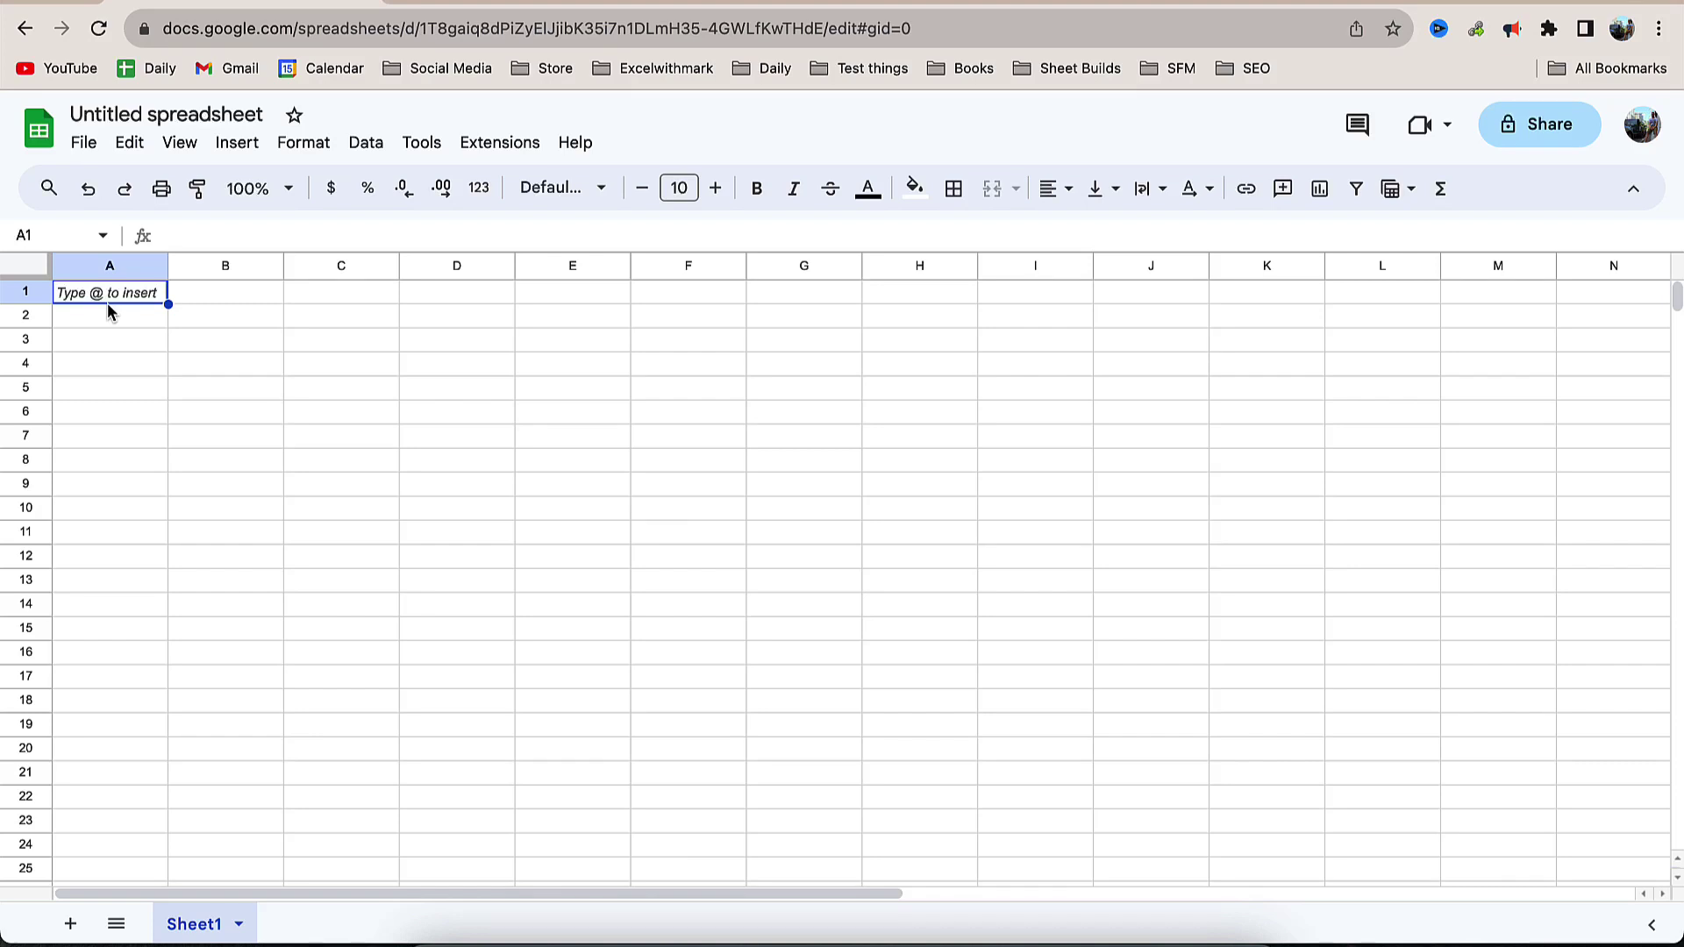
# Enter the title Time Blocking in A1 and 6am, 7am, 8am in A3:A5.
pyautogui.write('Time Blo')
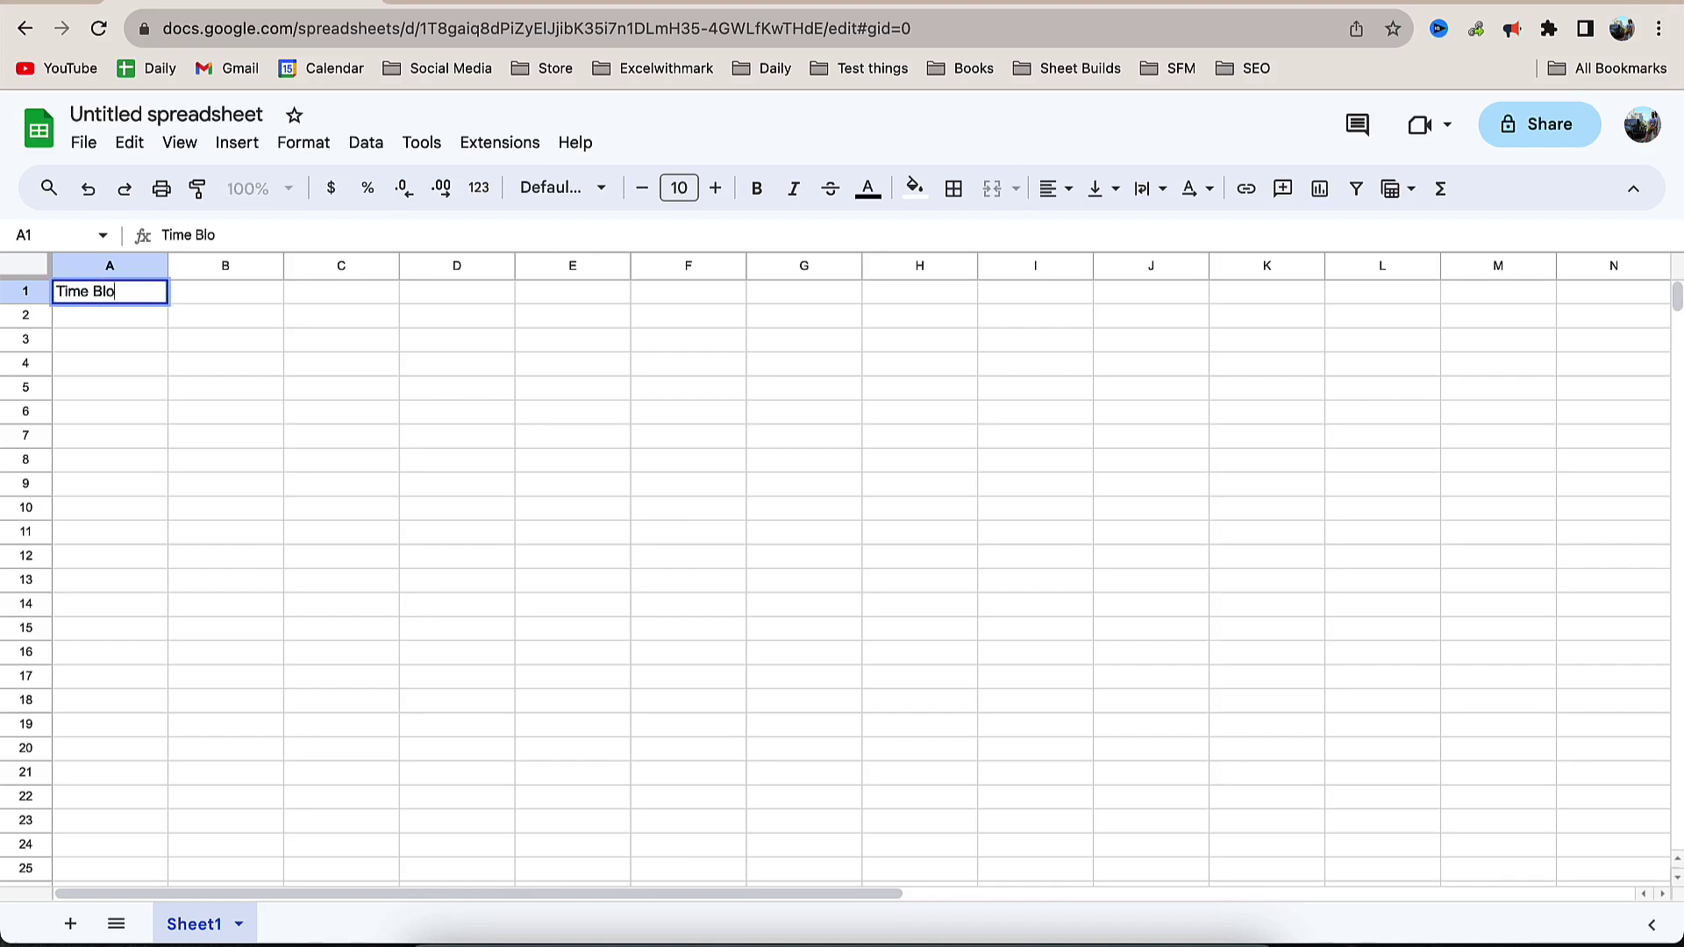
pyautogui.write('cking')
pyautogui.press('Return')
pyautogui.press('Down')
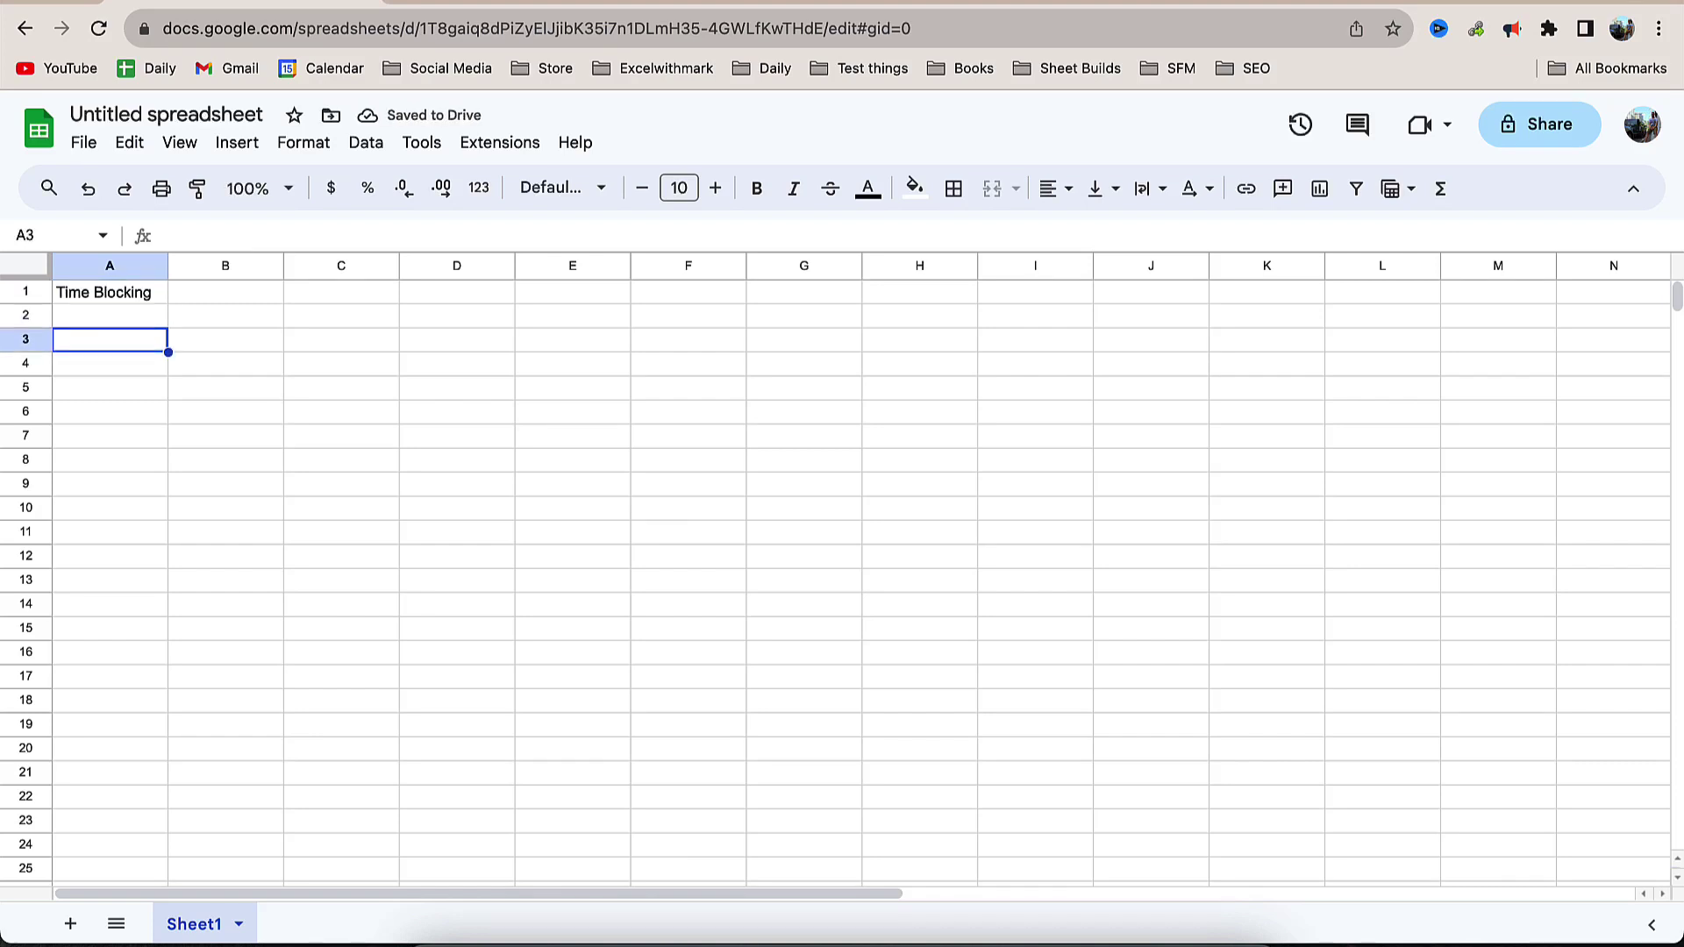
pyautogui.write('6am')
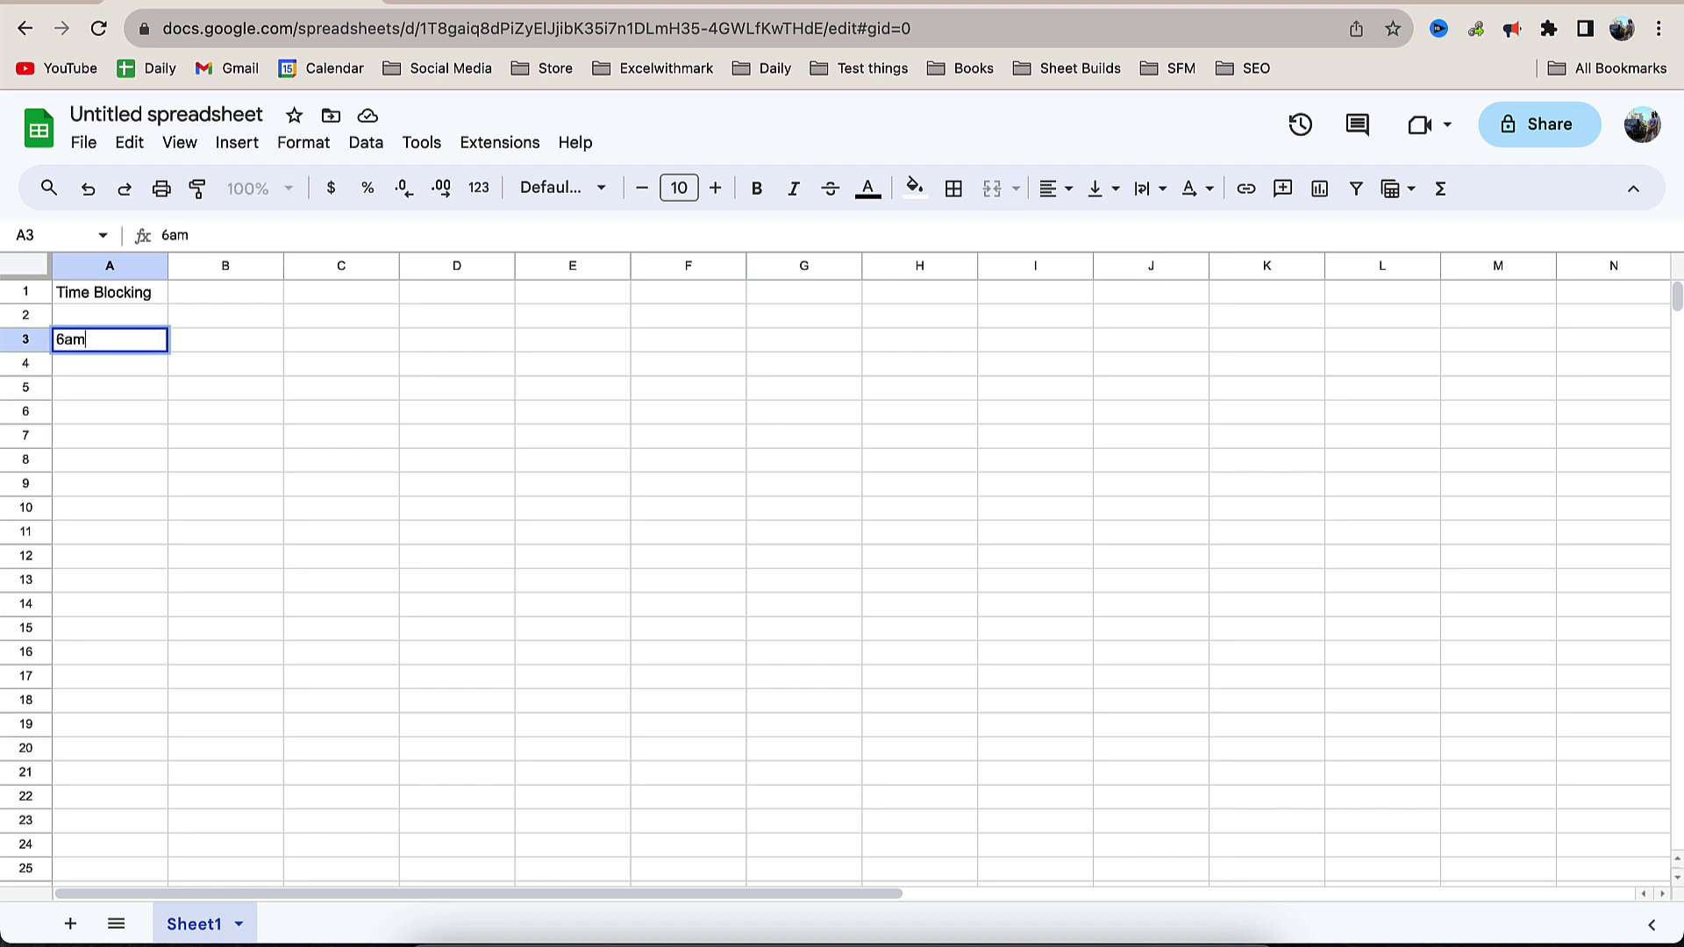
pyautogui.press('Return')
pyautogui.write('7am')
pyautogui.press('Return')
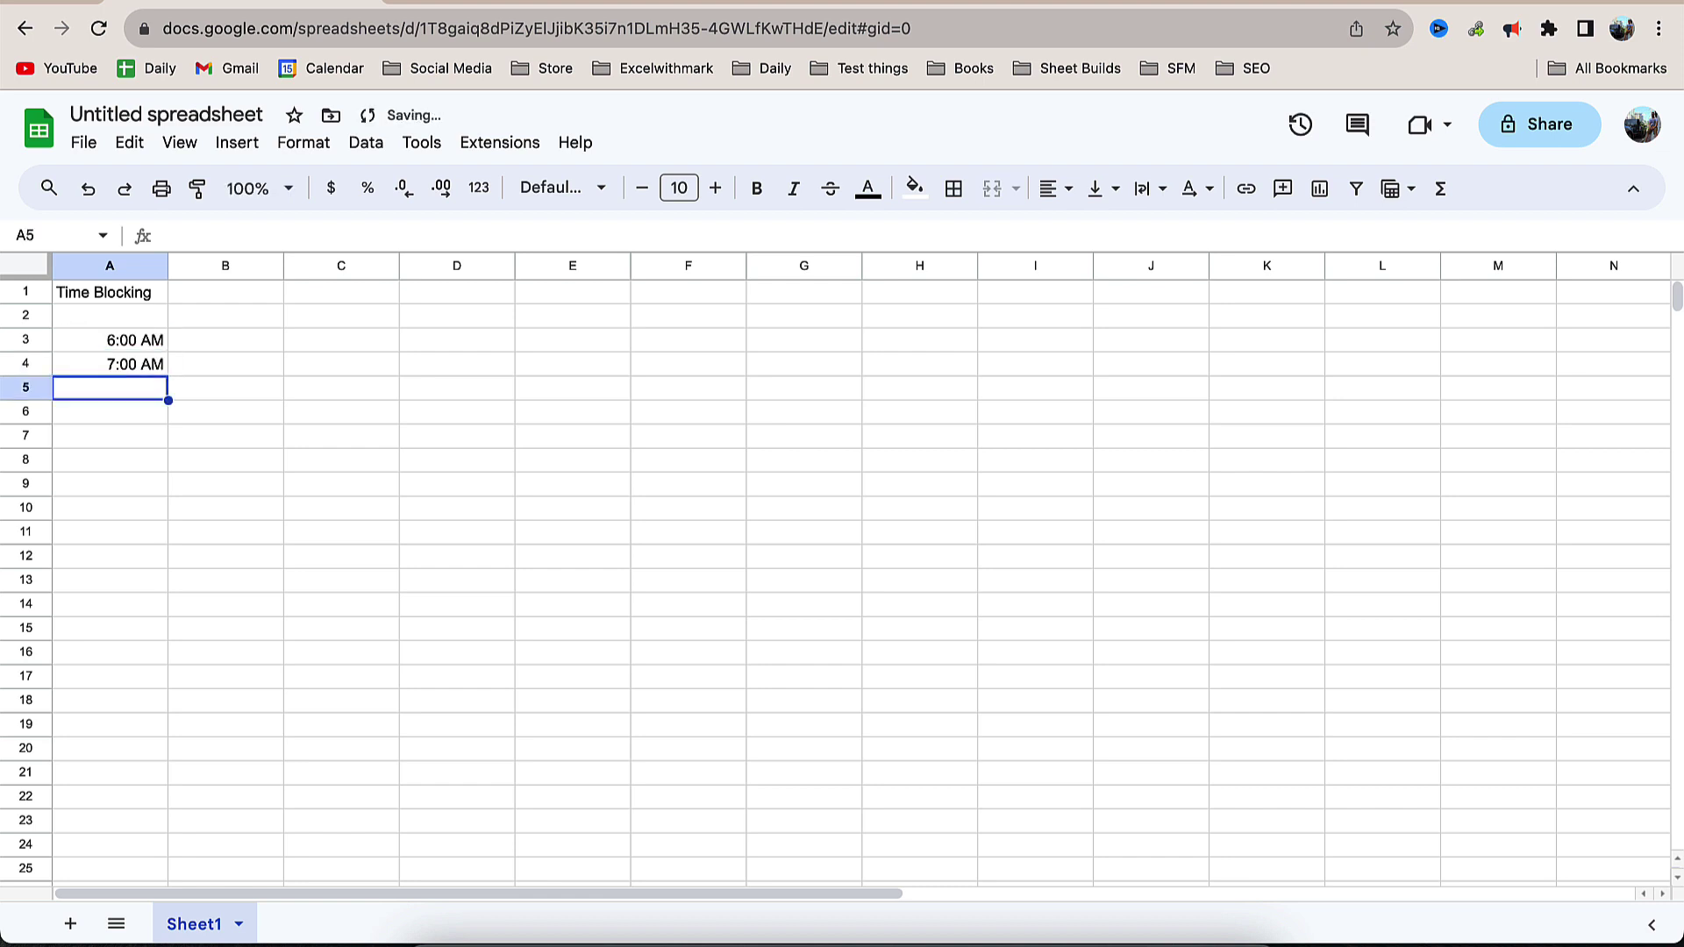
pyautogui.write('8am')
pyautogui.press('Return')
# Extend the hourly series down the column, then clear the extra 9 PM–11 PM slots.
pyautogui.moveTo(134, 343); pyautogui.dragTo(163, 761)
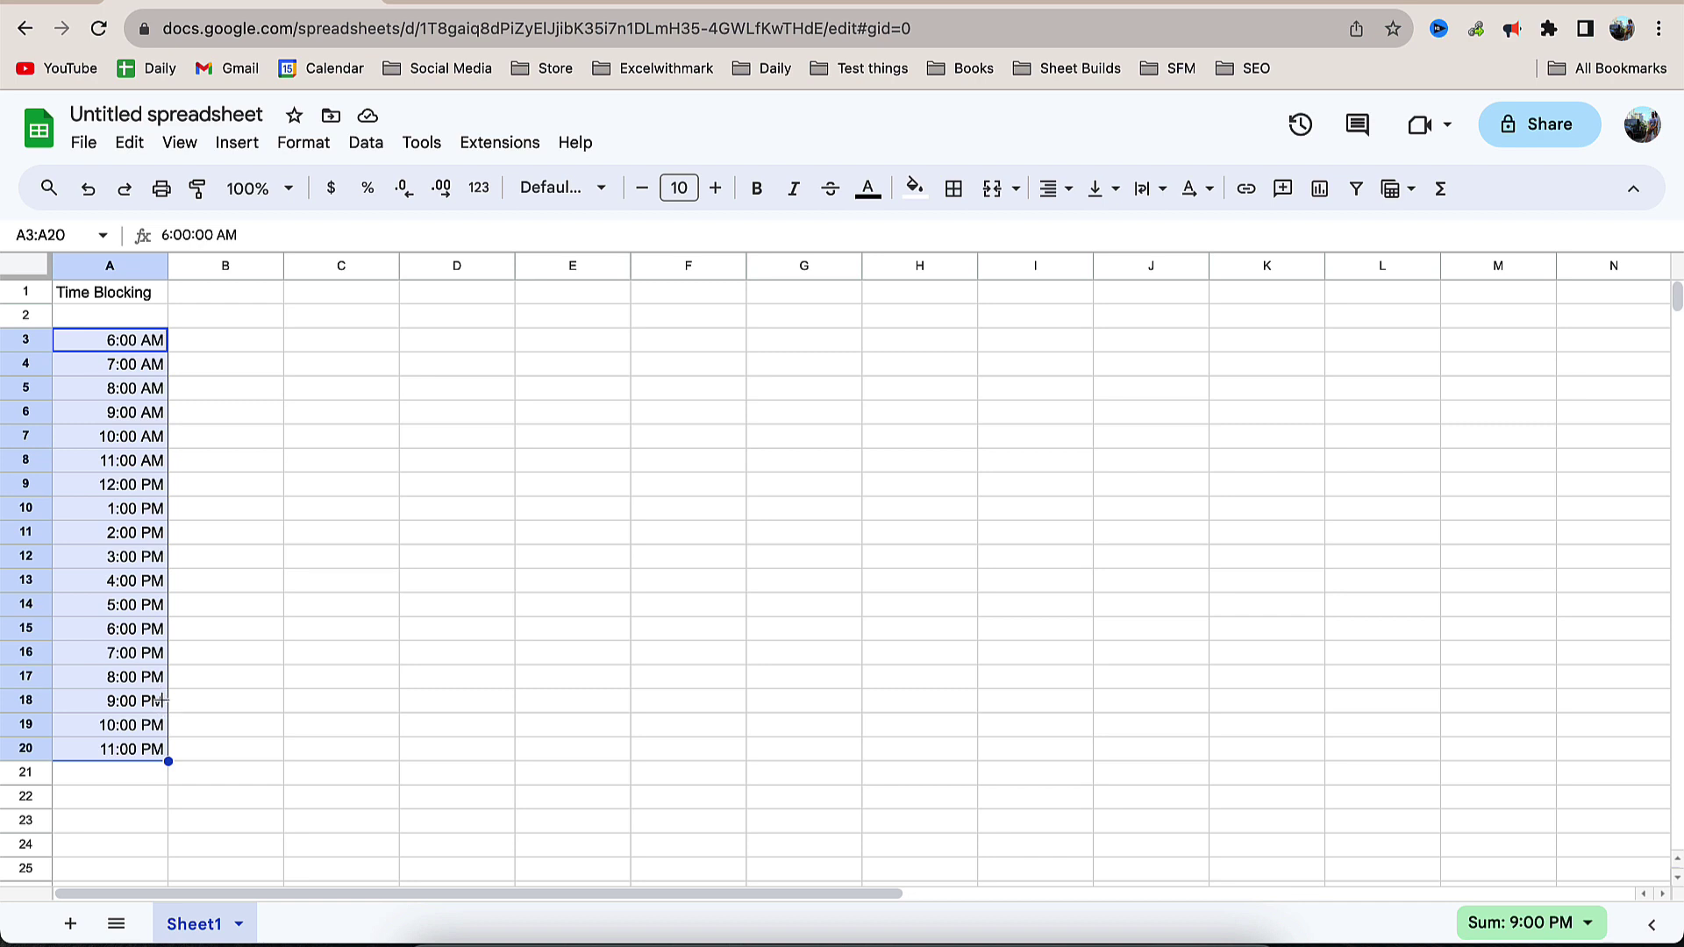
pyautogui.moveTo(114, 700); pyautogui.dragTo(114, 725)
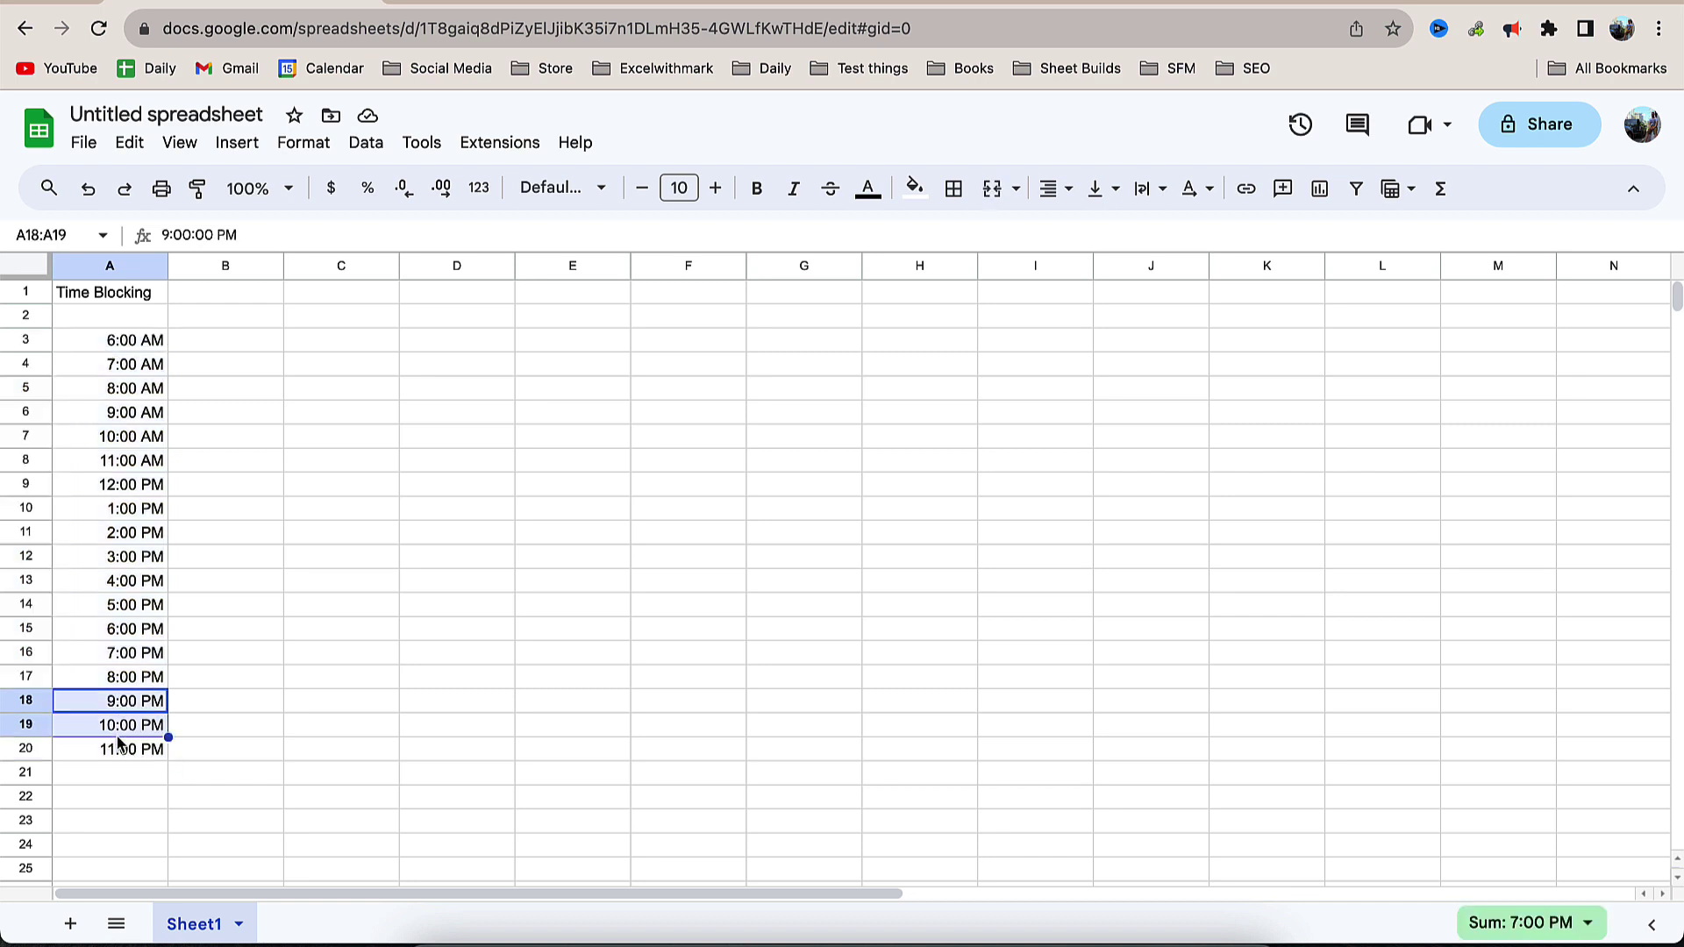
pyautogui.press('Delete')
pyautogui.click(114, 749)
pyautogui.press('Delete')
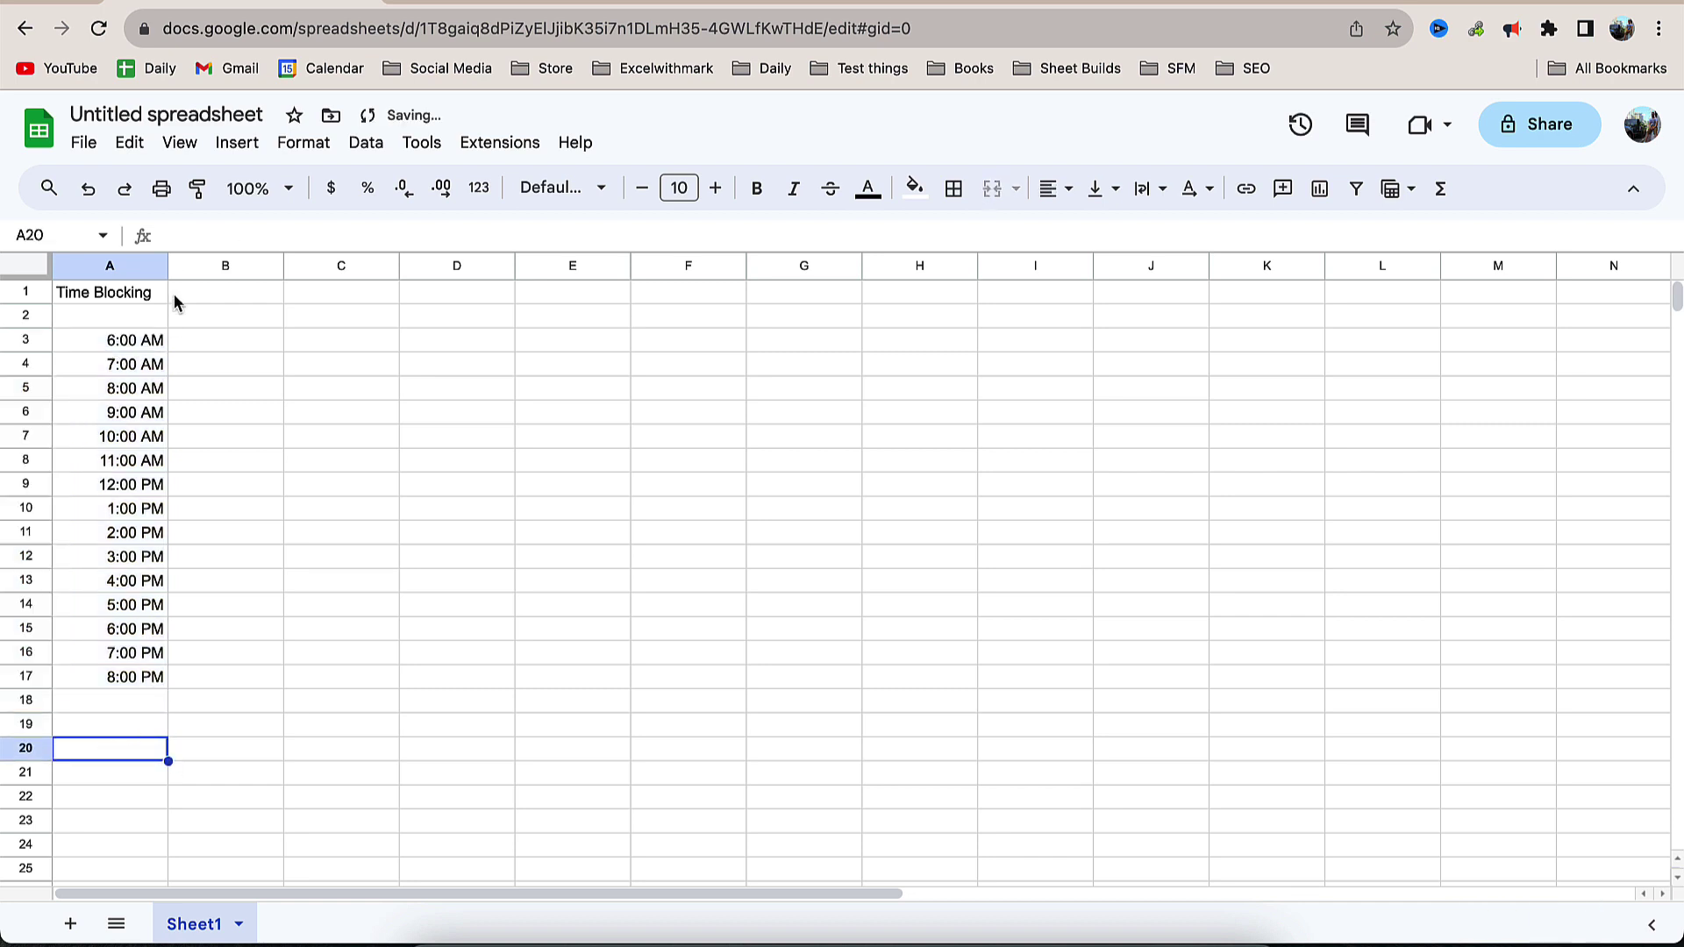
# Narrow column A to fit the times and enter the Time header in A2.
pyautogui.moveTo(167, 266)
pyautogui.mouseDown()
pyautogui.moveTo(90, 266)
pyautogui.moveTo(123, 265)
pyautogui.mouseUp()
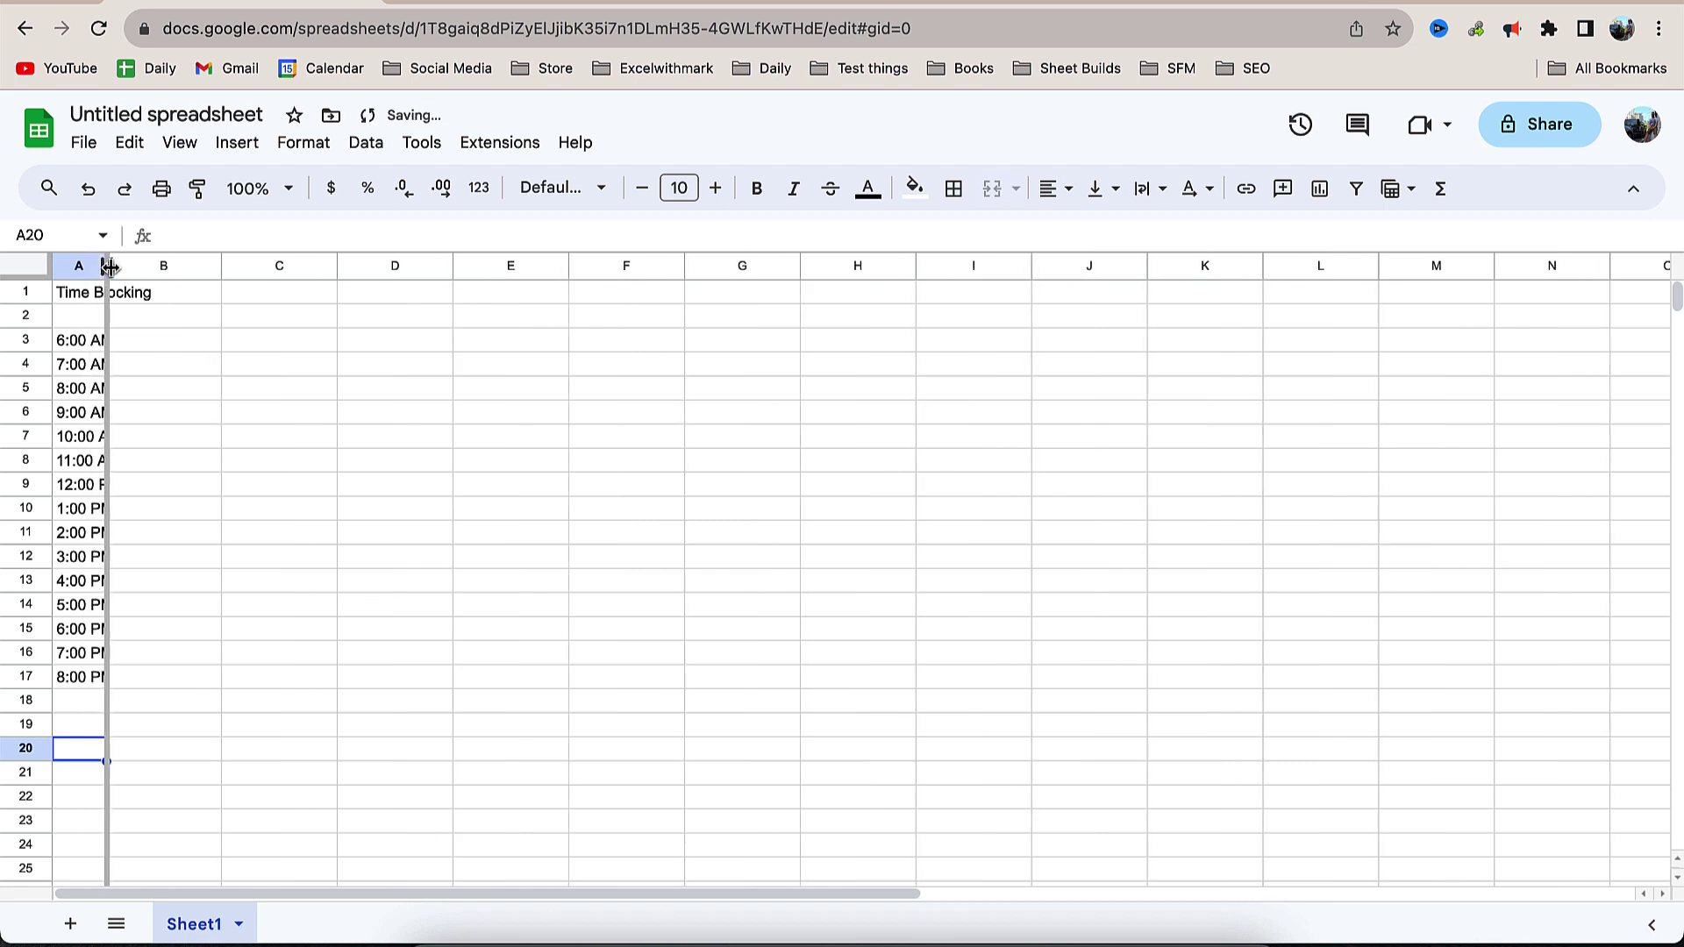
pyautogui.click(102, 298)
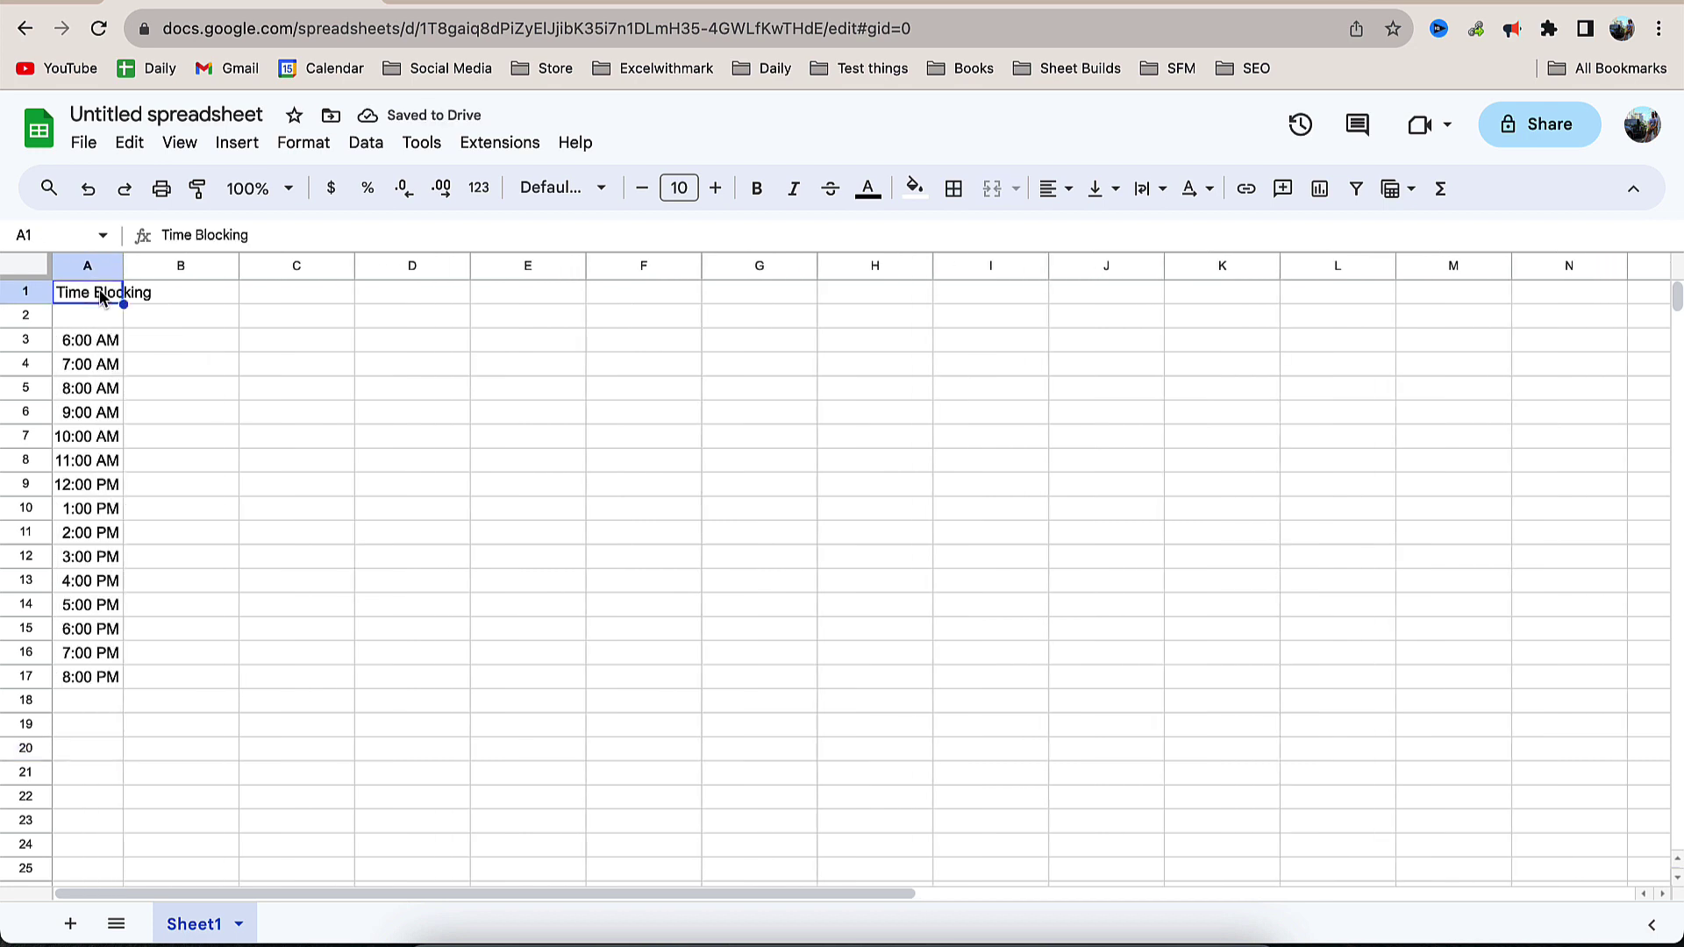
pyautogui.click(88, 316)
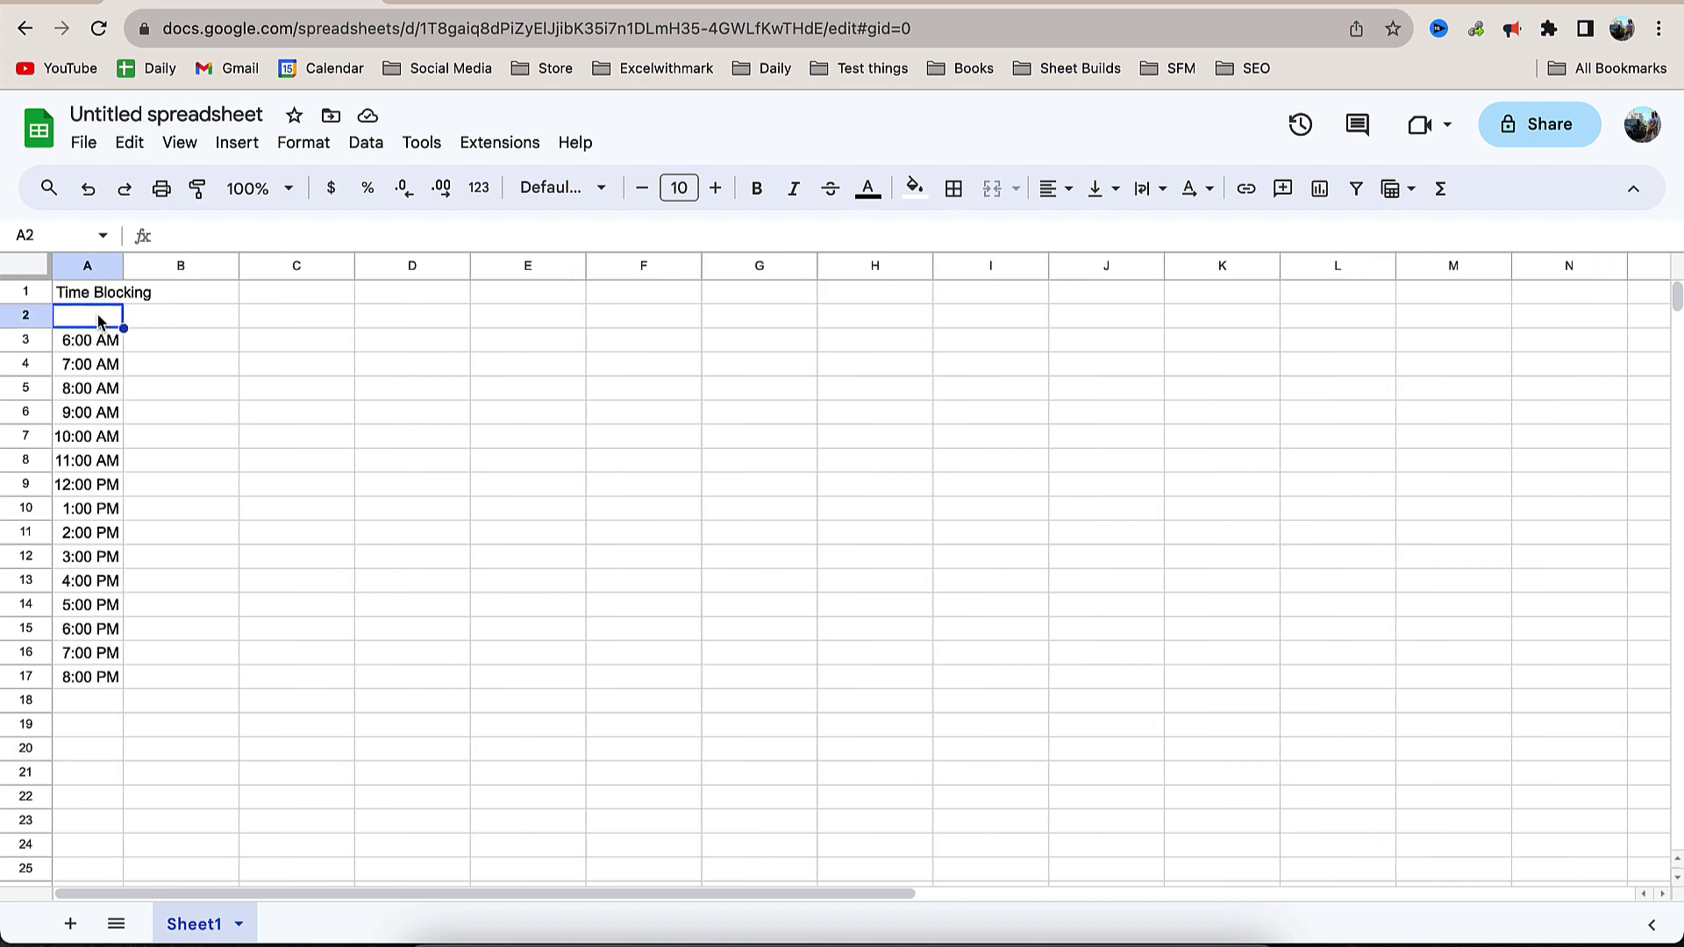
pyautogui.write('Ti')
pyautogui.press('Return')
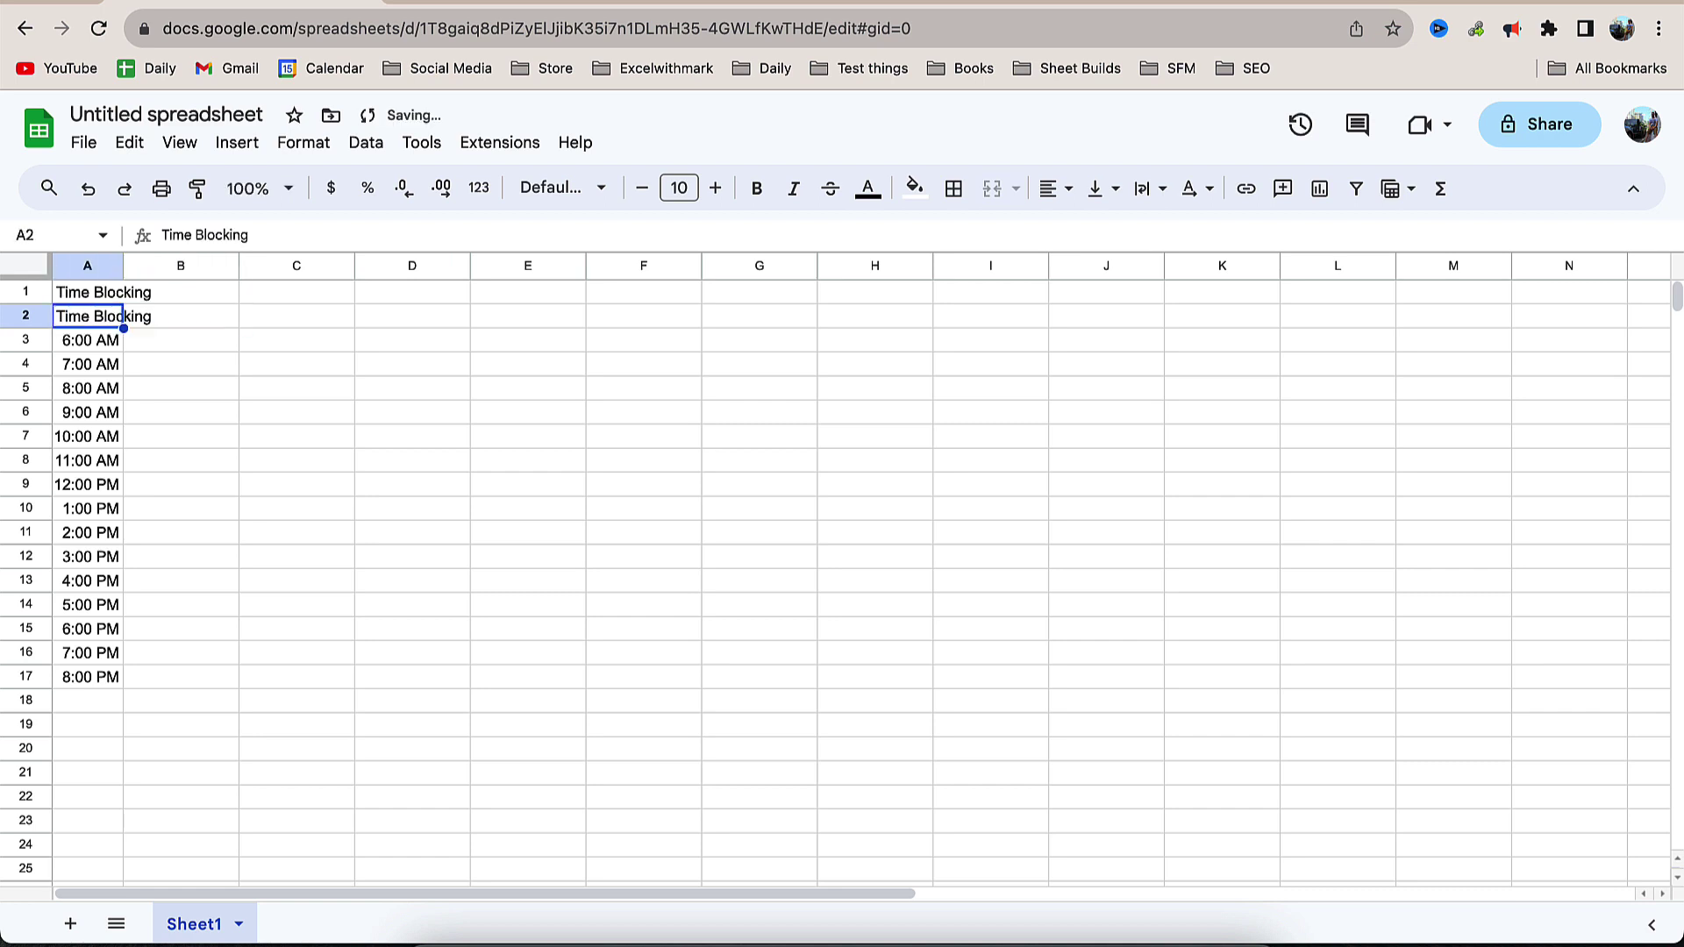
pyautogui.write('Time')
pyautogui.press('BackSpace')
# Add the Task header in B2 and merge the title across A1:B1.
pyautogui.press('Tab')
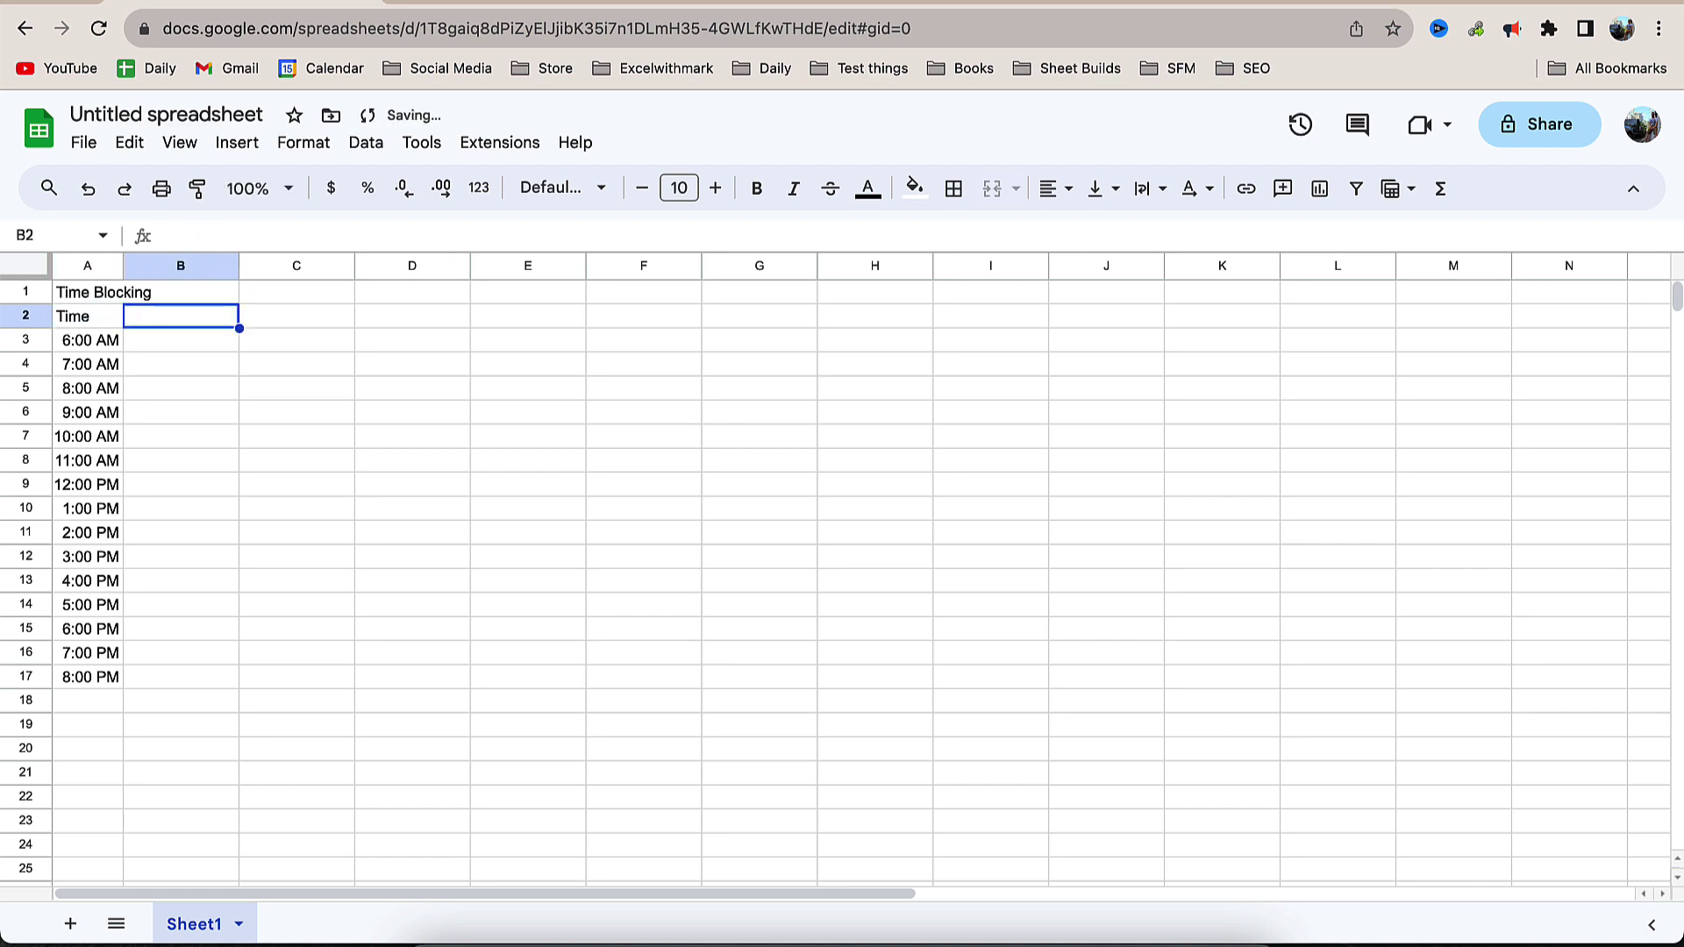
pyautogui.write('Task')
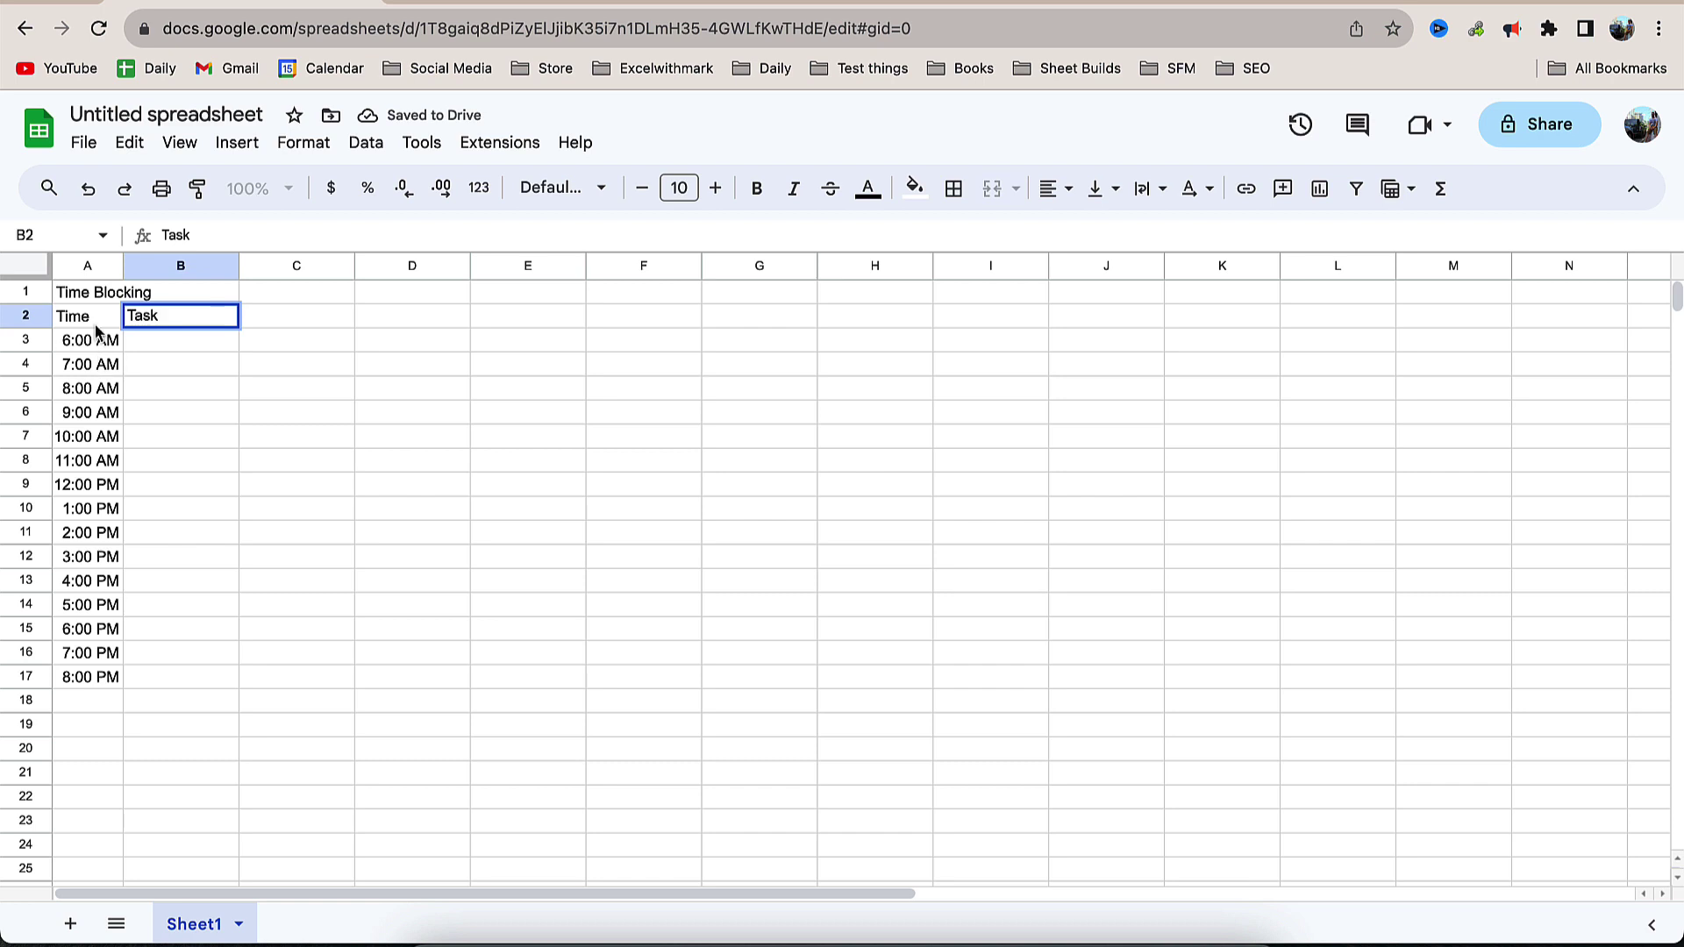
pyautogui.moveTo(92, 292); pyautogui.dragTo(132, 292)
pyautogui.click(992, 190)
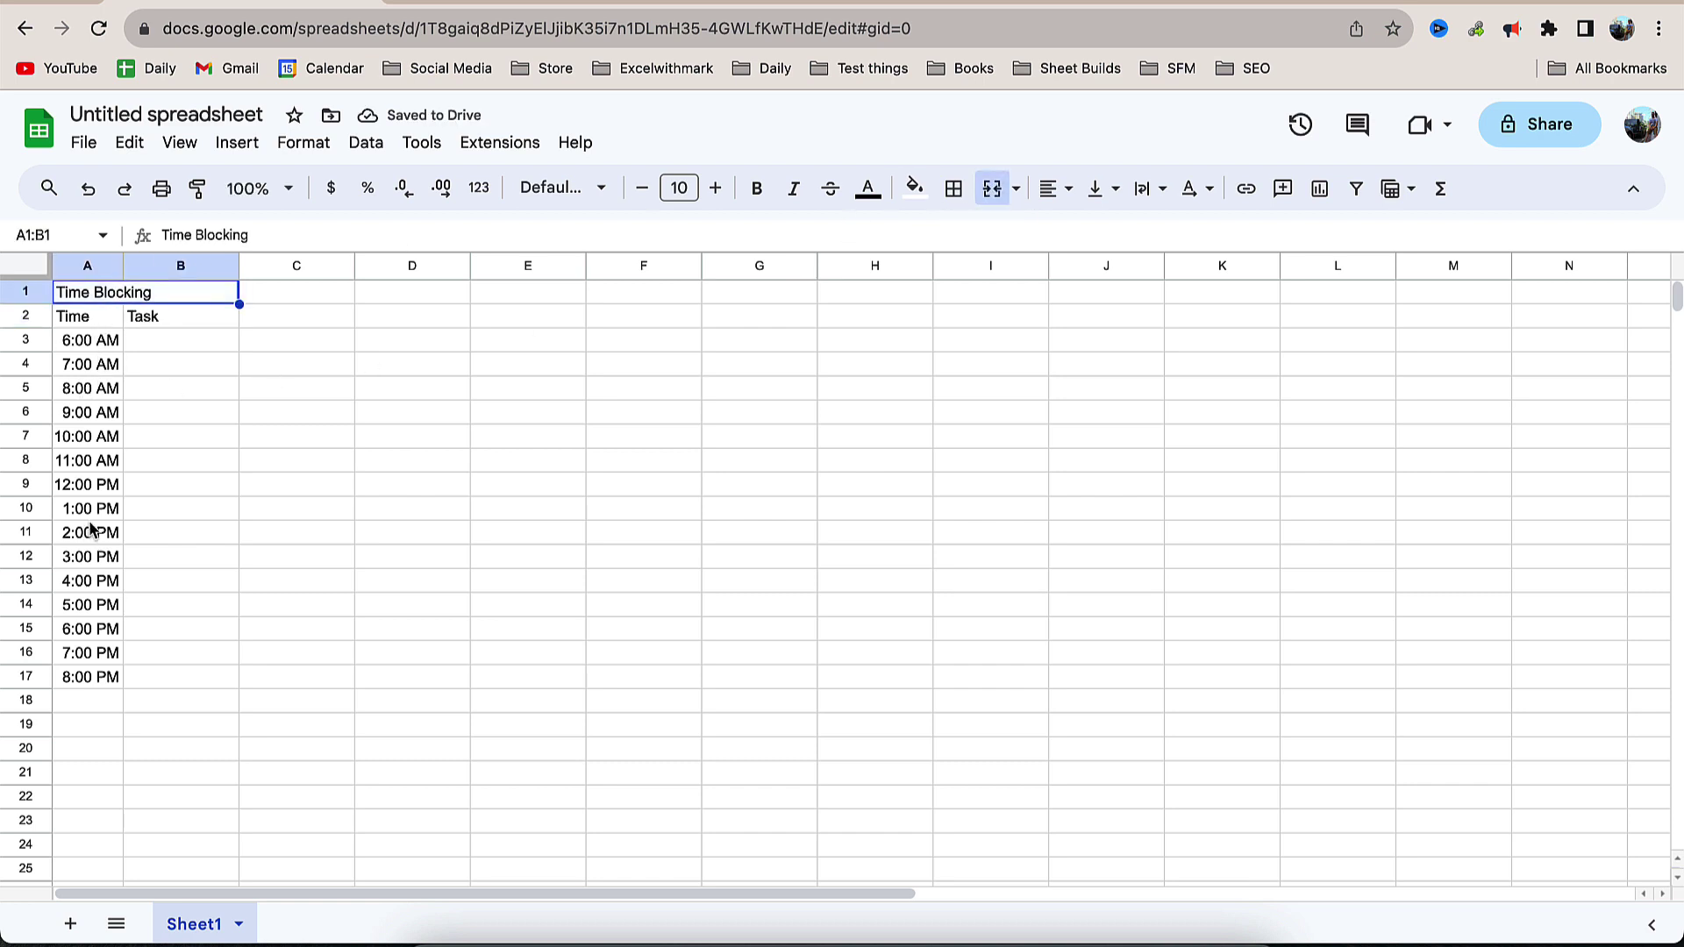
# Set the zoom to 125%, after briefly trying 150%.
pyautogui.click(342, 513)
pyautogui.click(264, 188)
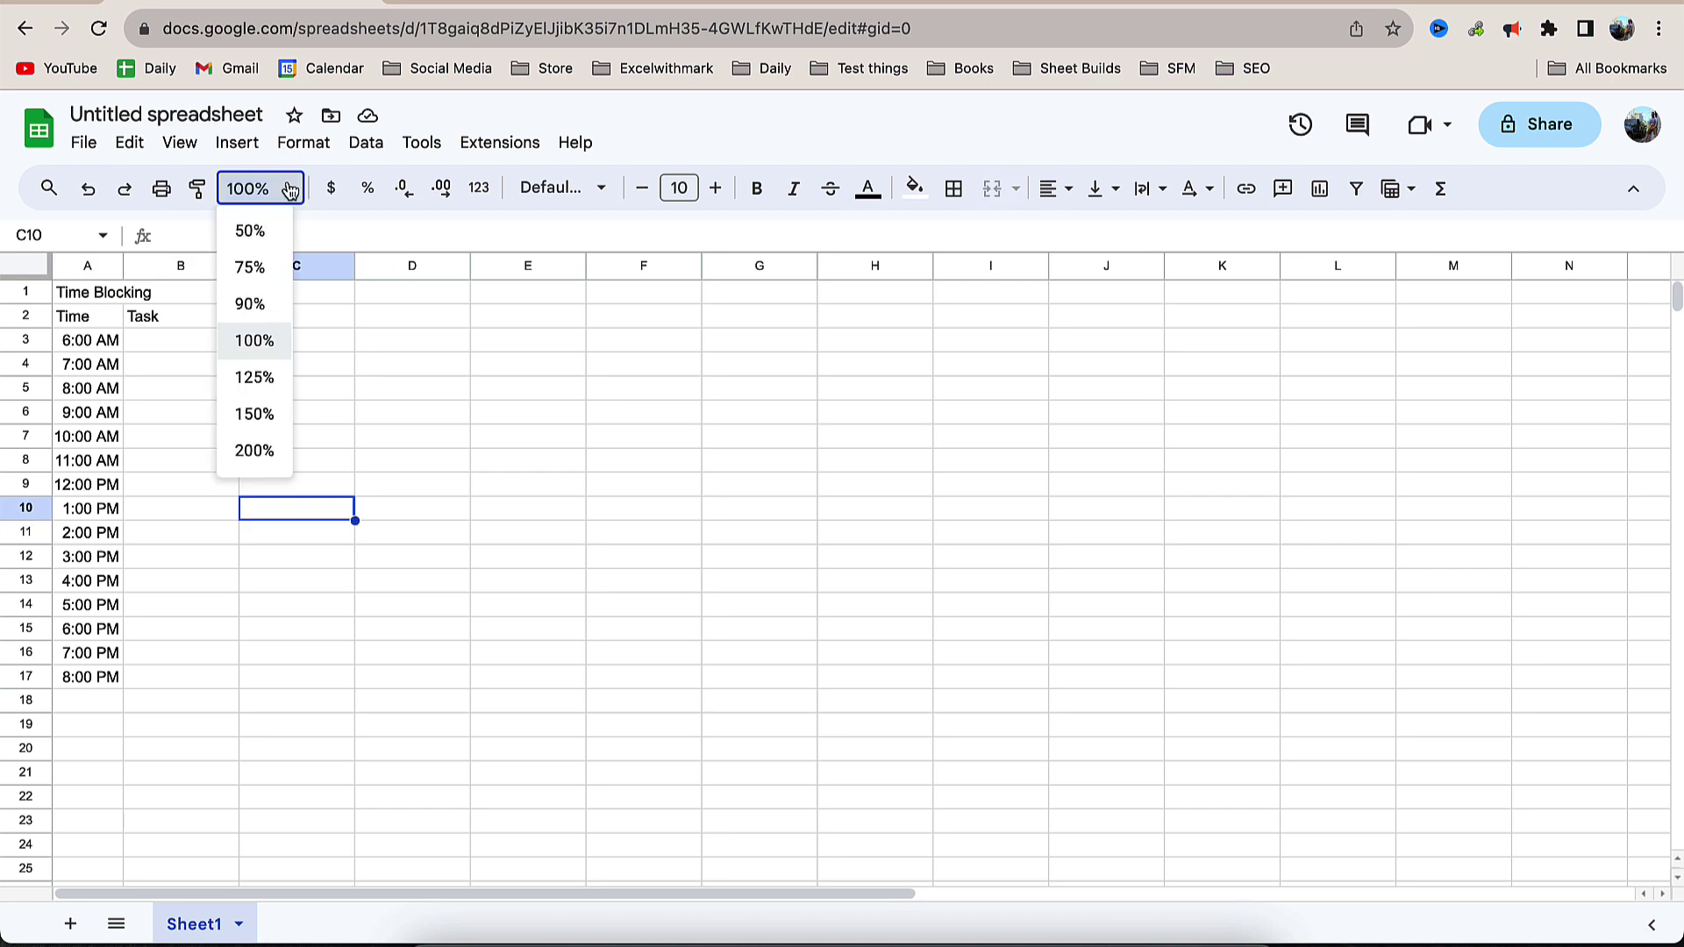
pyautogui.click(263, 377)
pyautogui.click(263, 189)
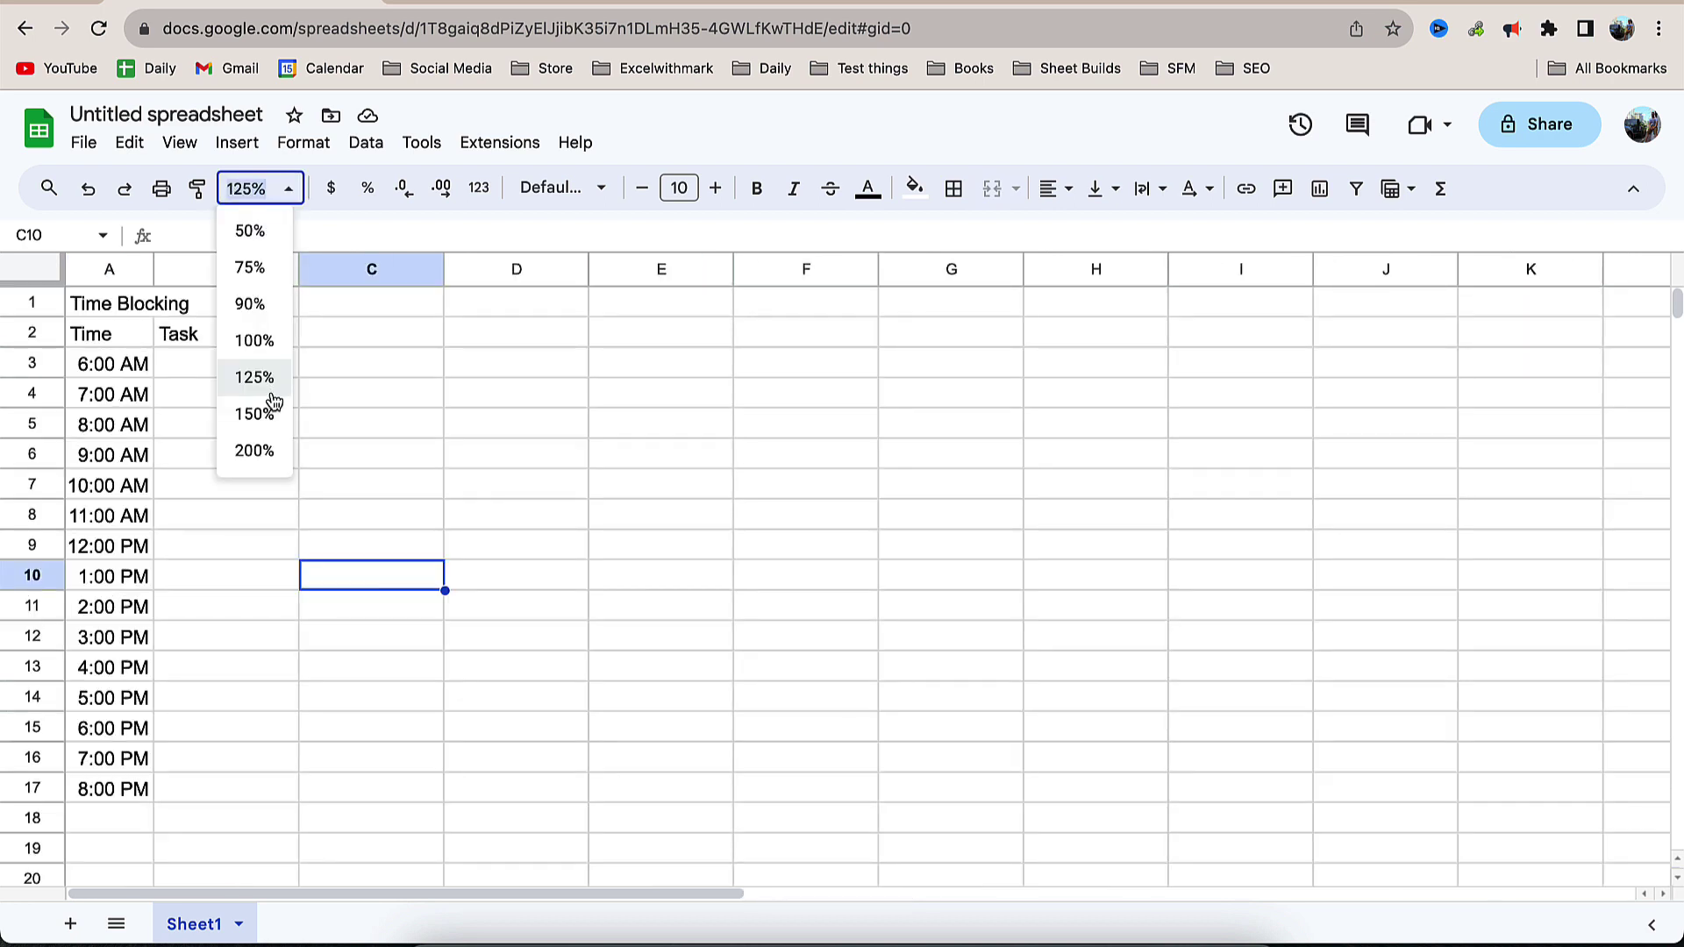
pyautogui.click(266, 414)
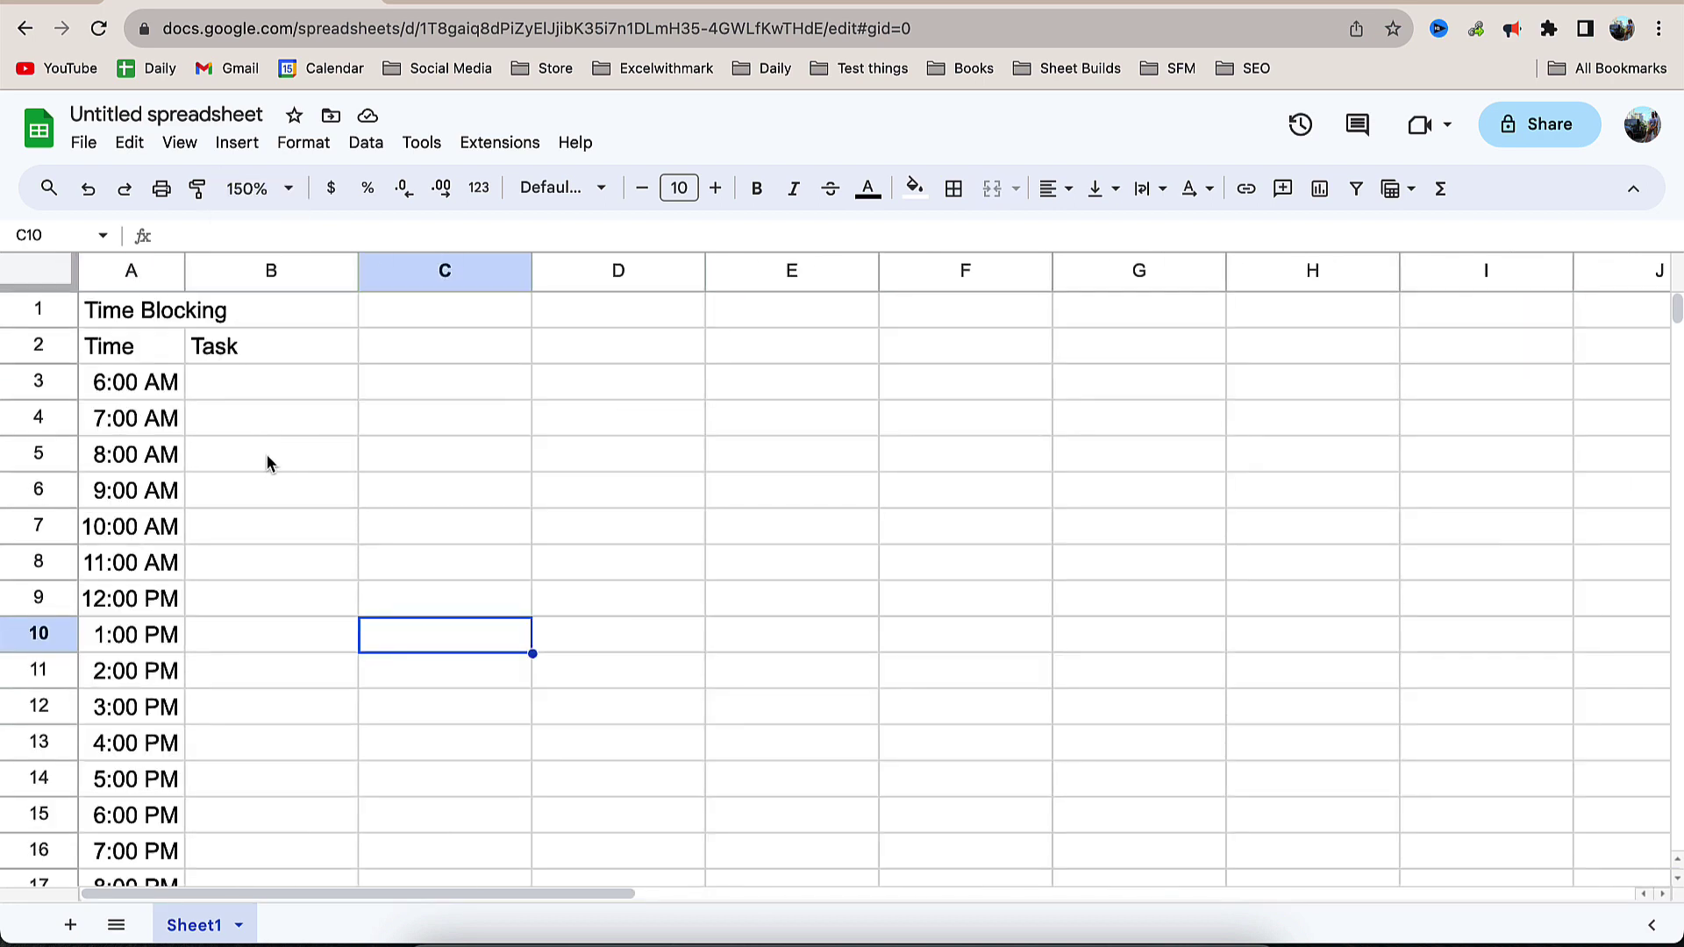
pyautogui.click(263, 189)
pyautogui.click(259, 377)
pyautogui.click(253, 516)
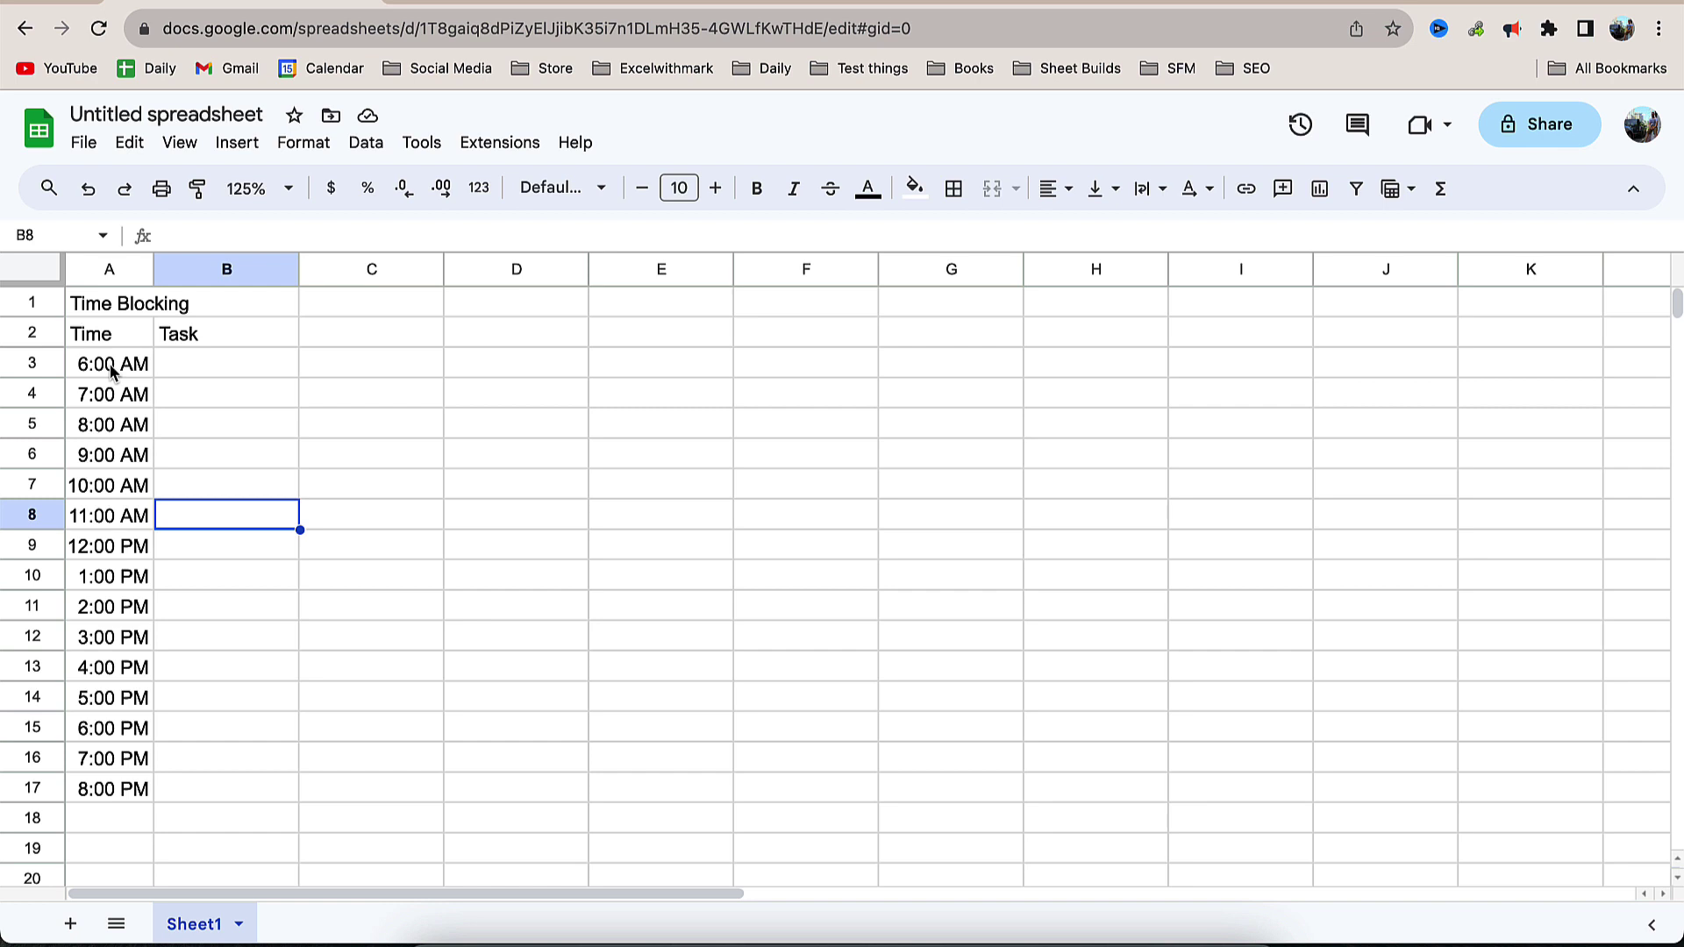
# Enter Exercise in B3 and shade B3:B5 light orange.
pyautogui.click(211, 369)
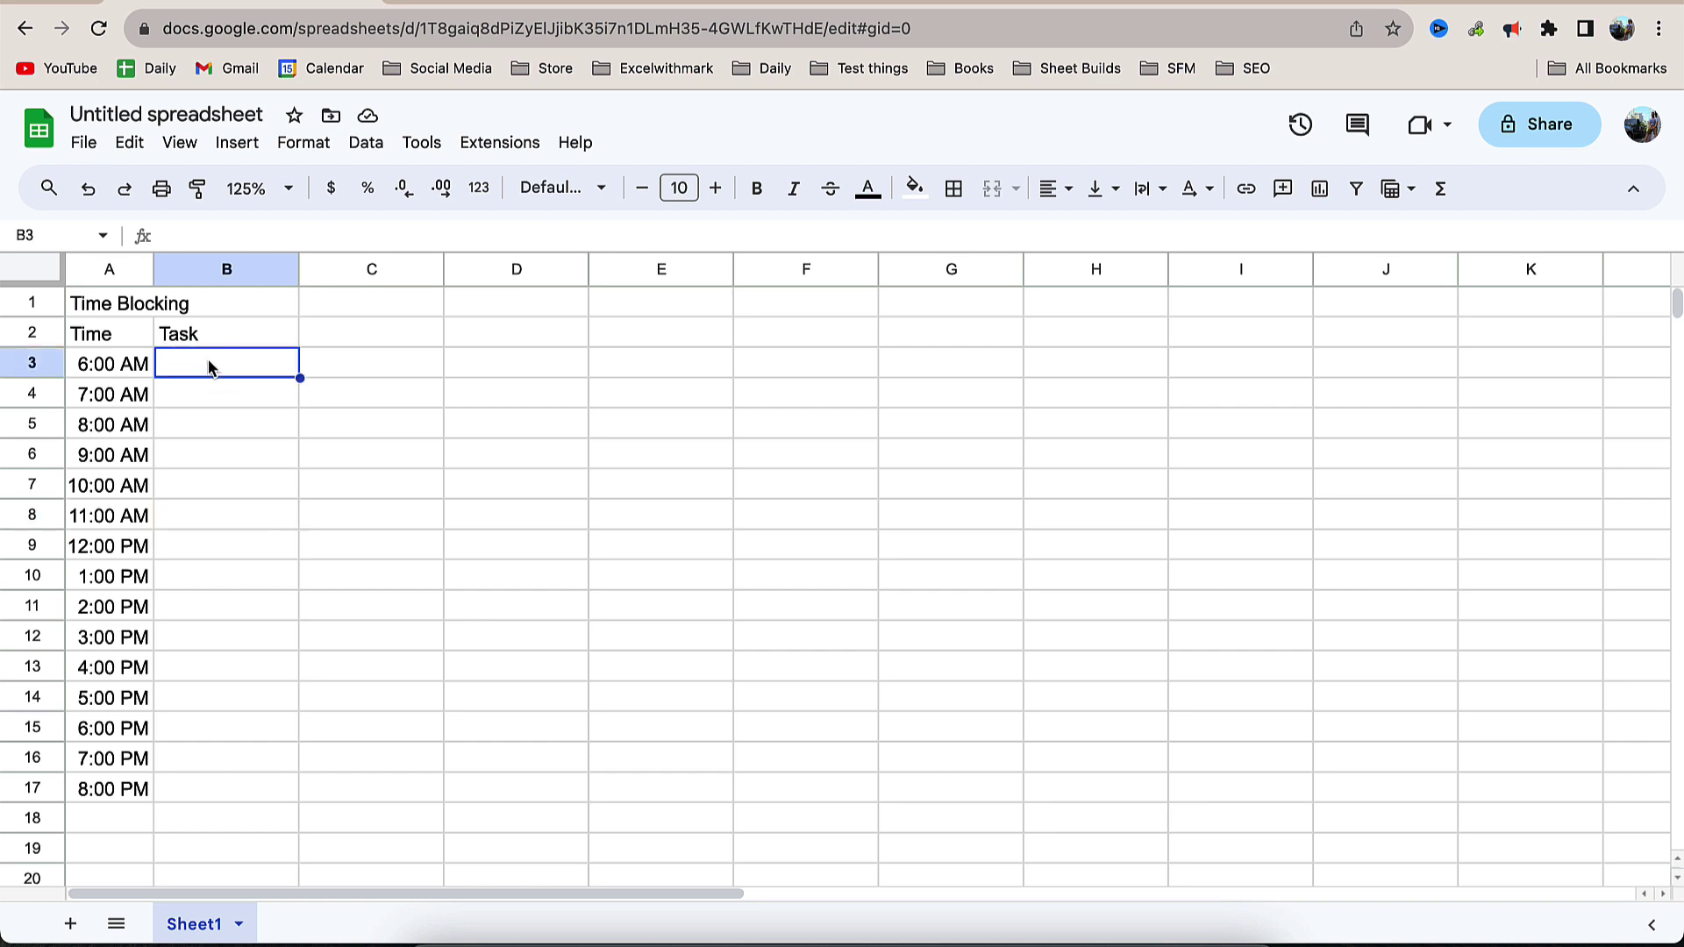
pyautogui.write('Exercise')
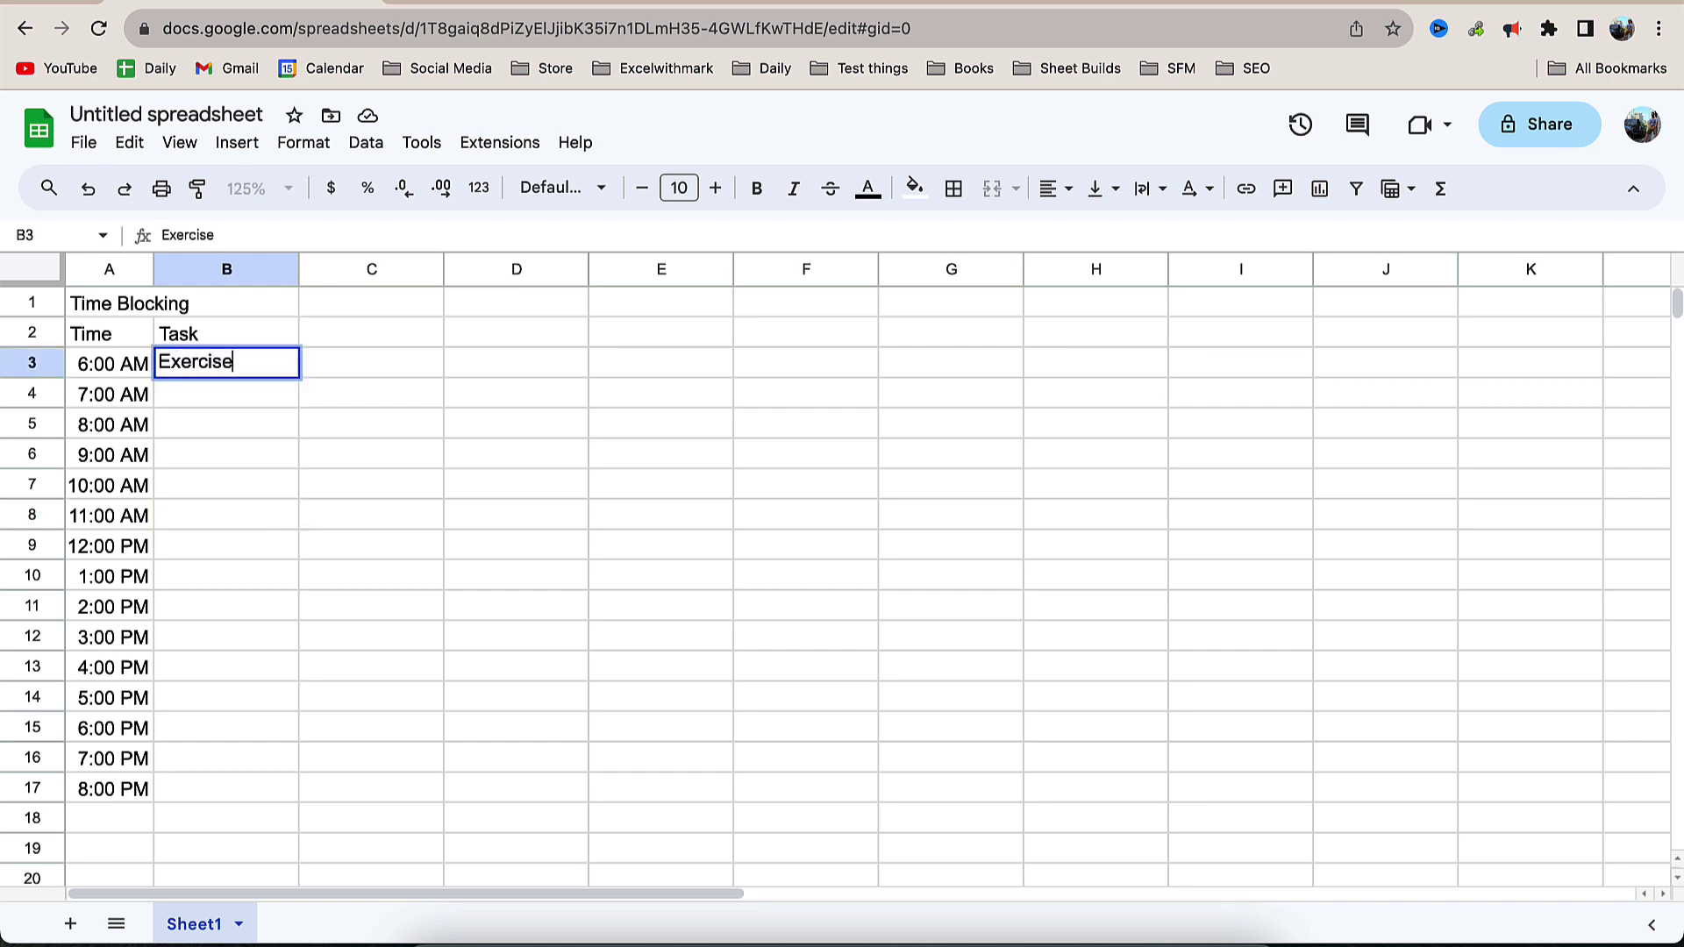
pyautogui.click(302, 388)
pyautogui.moveTo(249, 365); pyautogui.dragTo(255, 425)
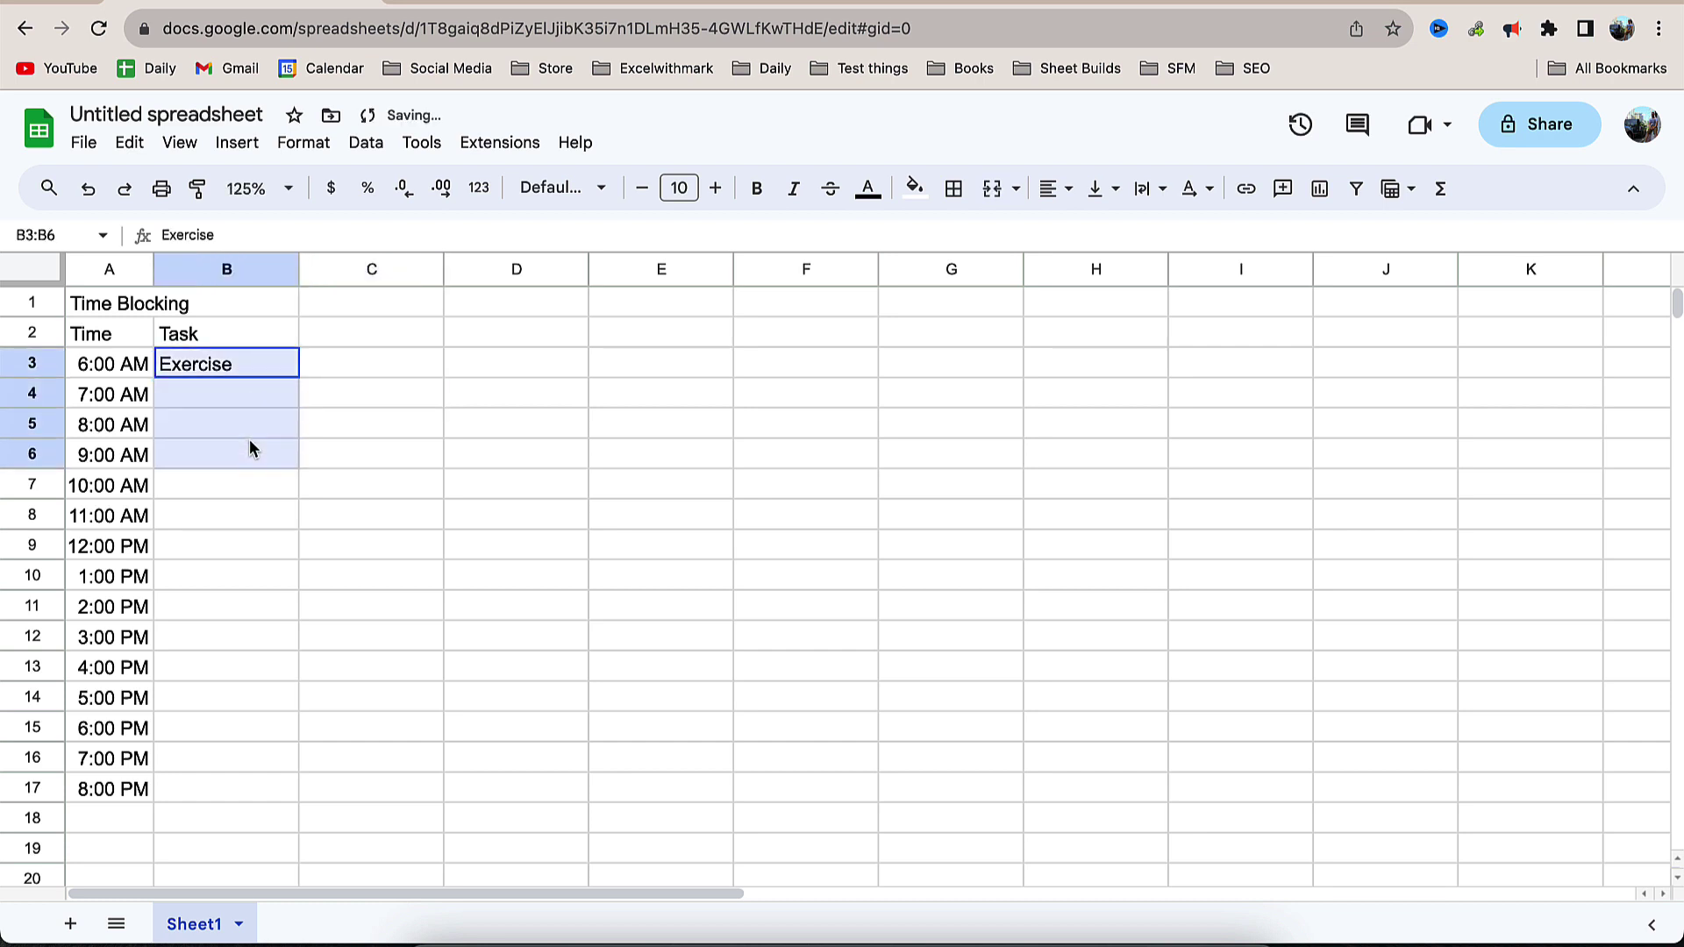
pyautogui.click(915, 189)
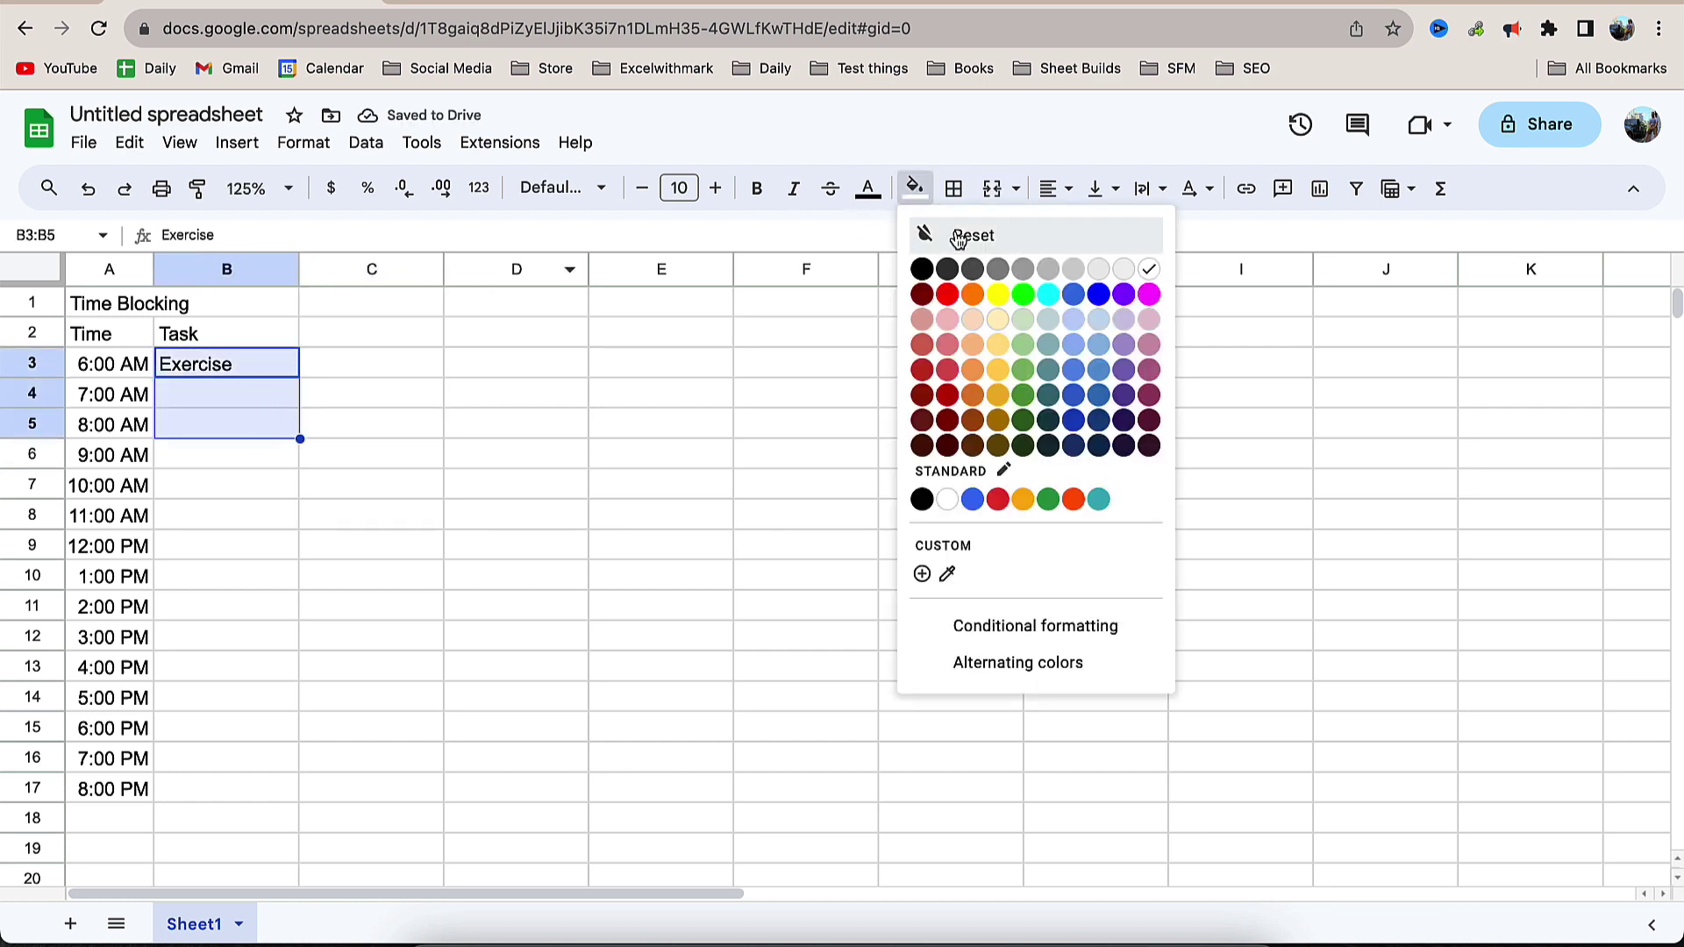
pyautogui.click(968, 331)
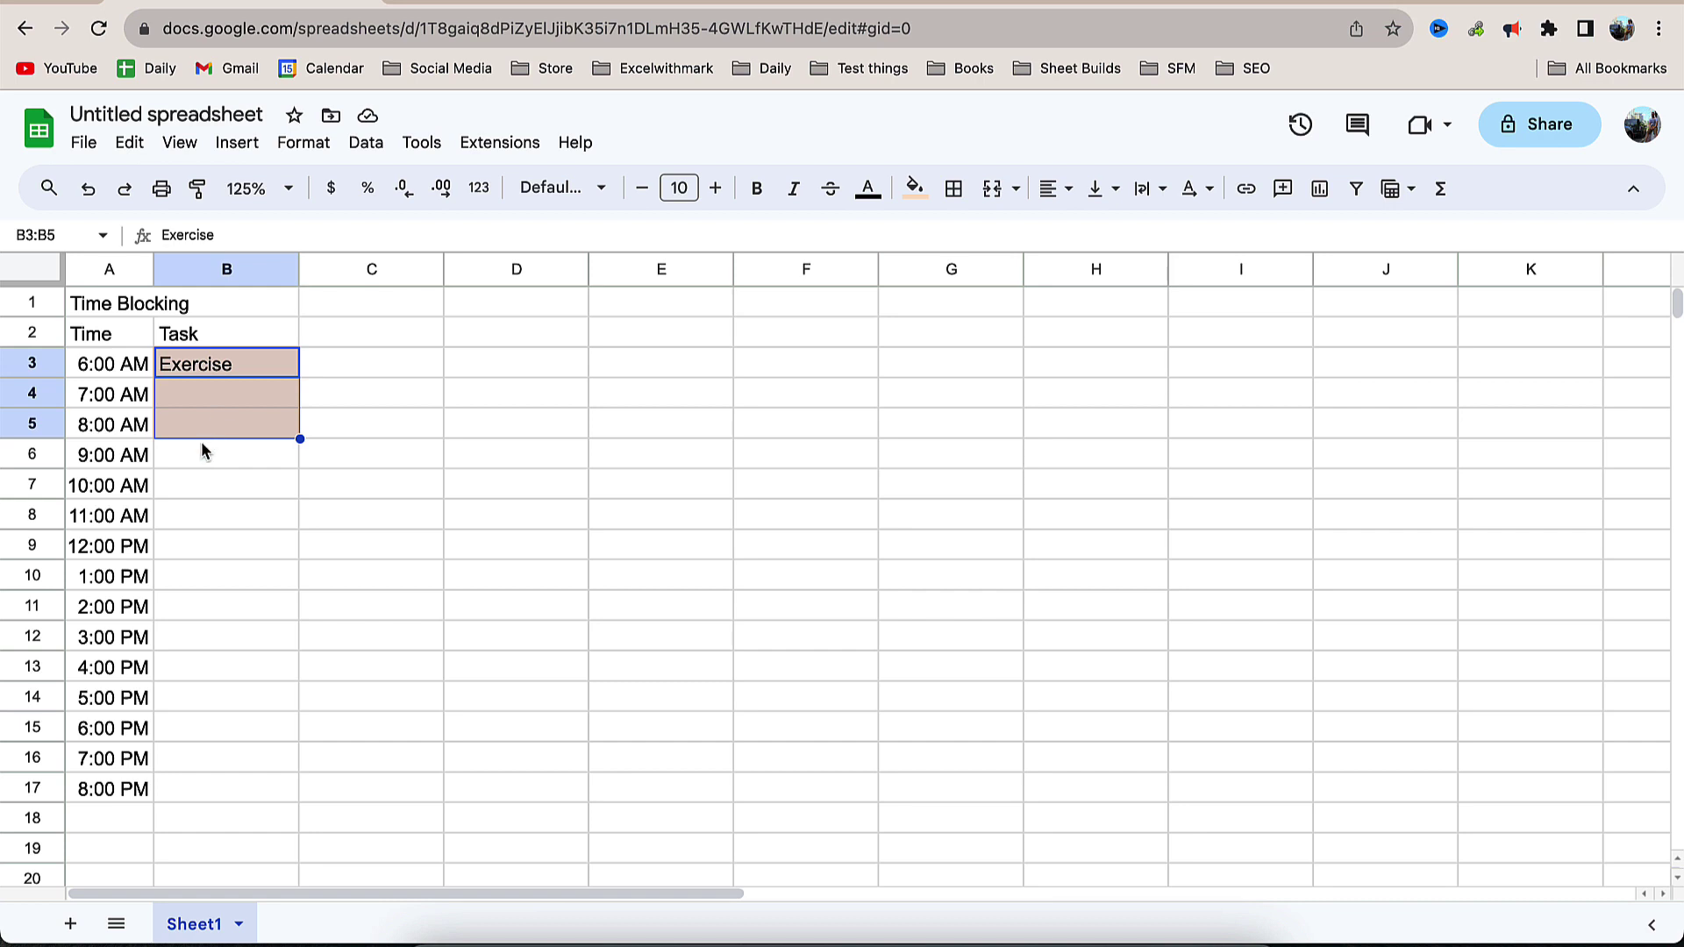
# Enter Work in B6 and shade B6:B8 light yellow.
pyautogui.click(200, 456)
pyautogui.write('W')
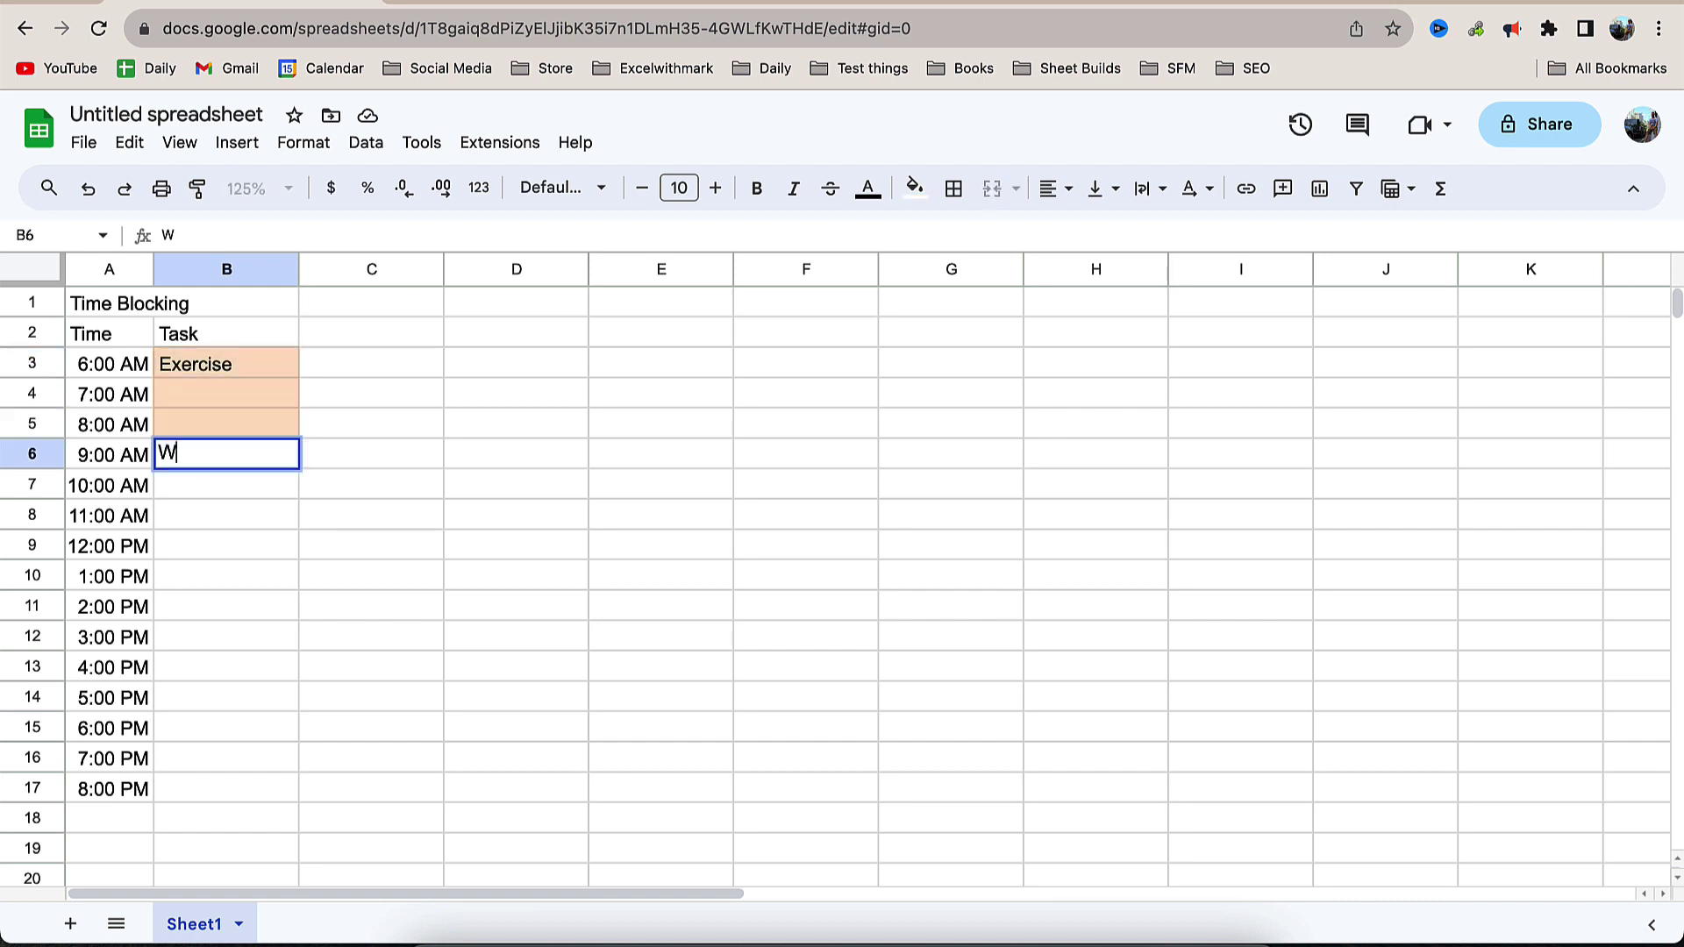
pyautogui.write('ork')
pyautogui.click(316, 487)
pyautogui.click(223, 467)
pyautogui.moveTo(223, 476); pyautogui.dragTo(222, 520)
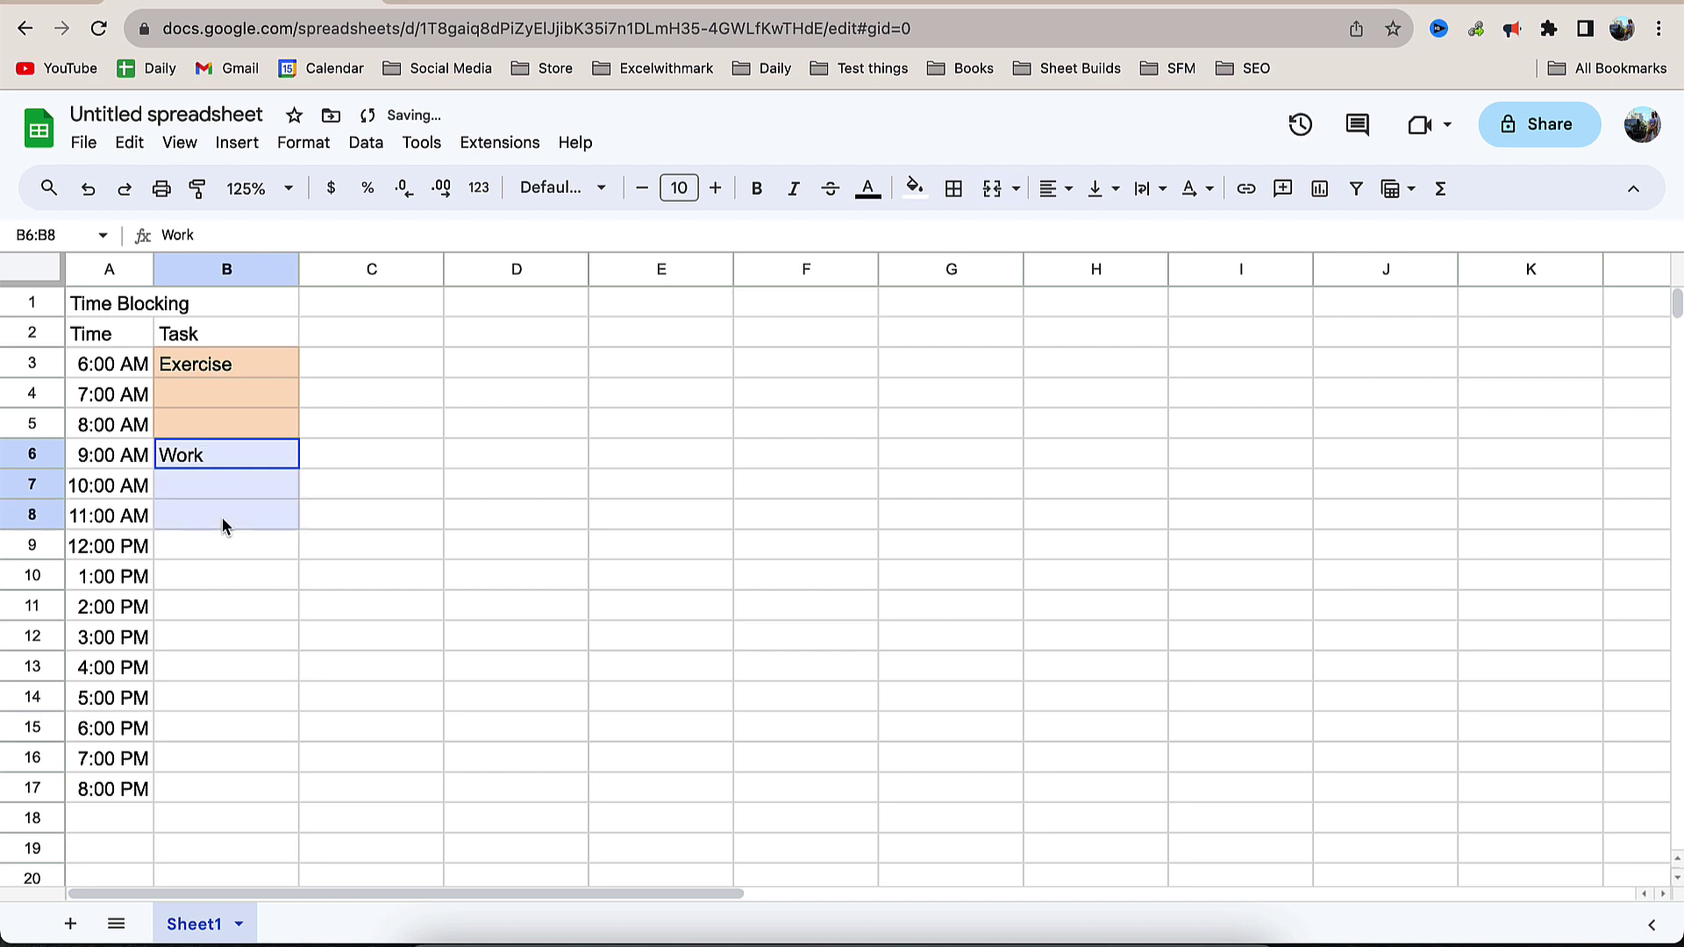
pyautogui.click(915, 189)
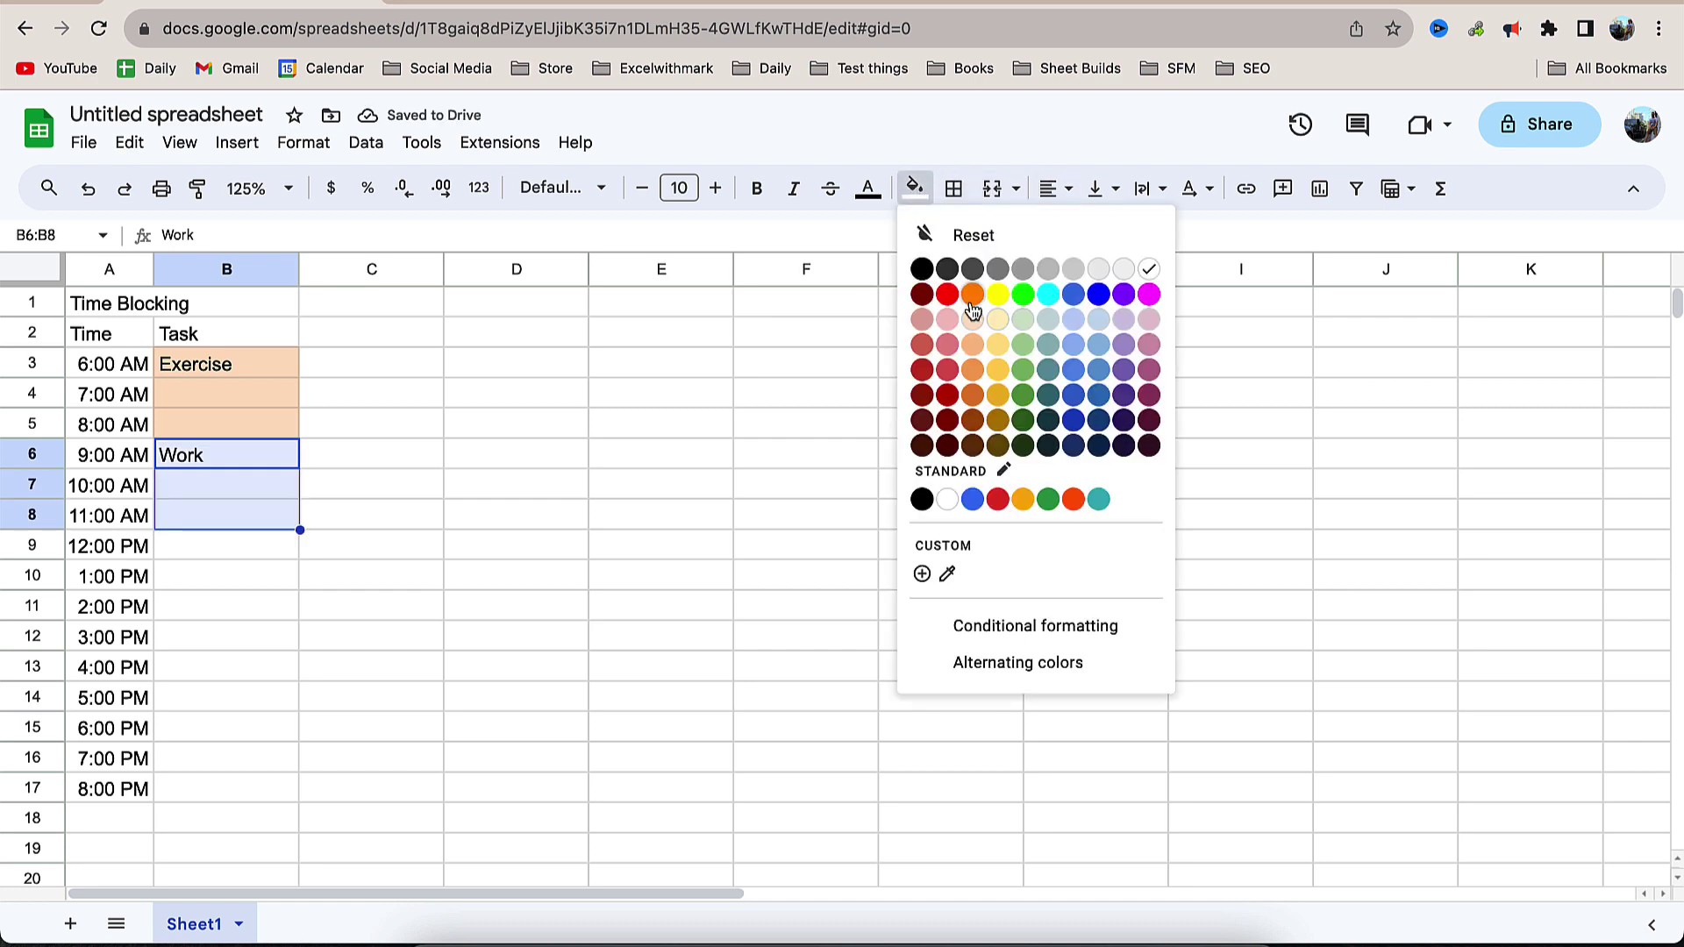
pyautogui.click(1007, 335)
# Enter Meeting in B9 and shade it light blue-grey.
pyautogui.click(227, 555)
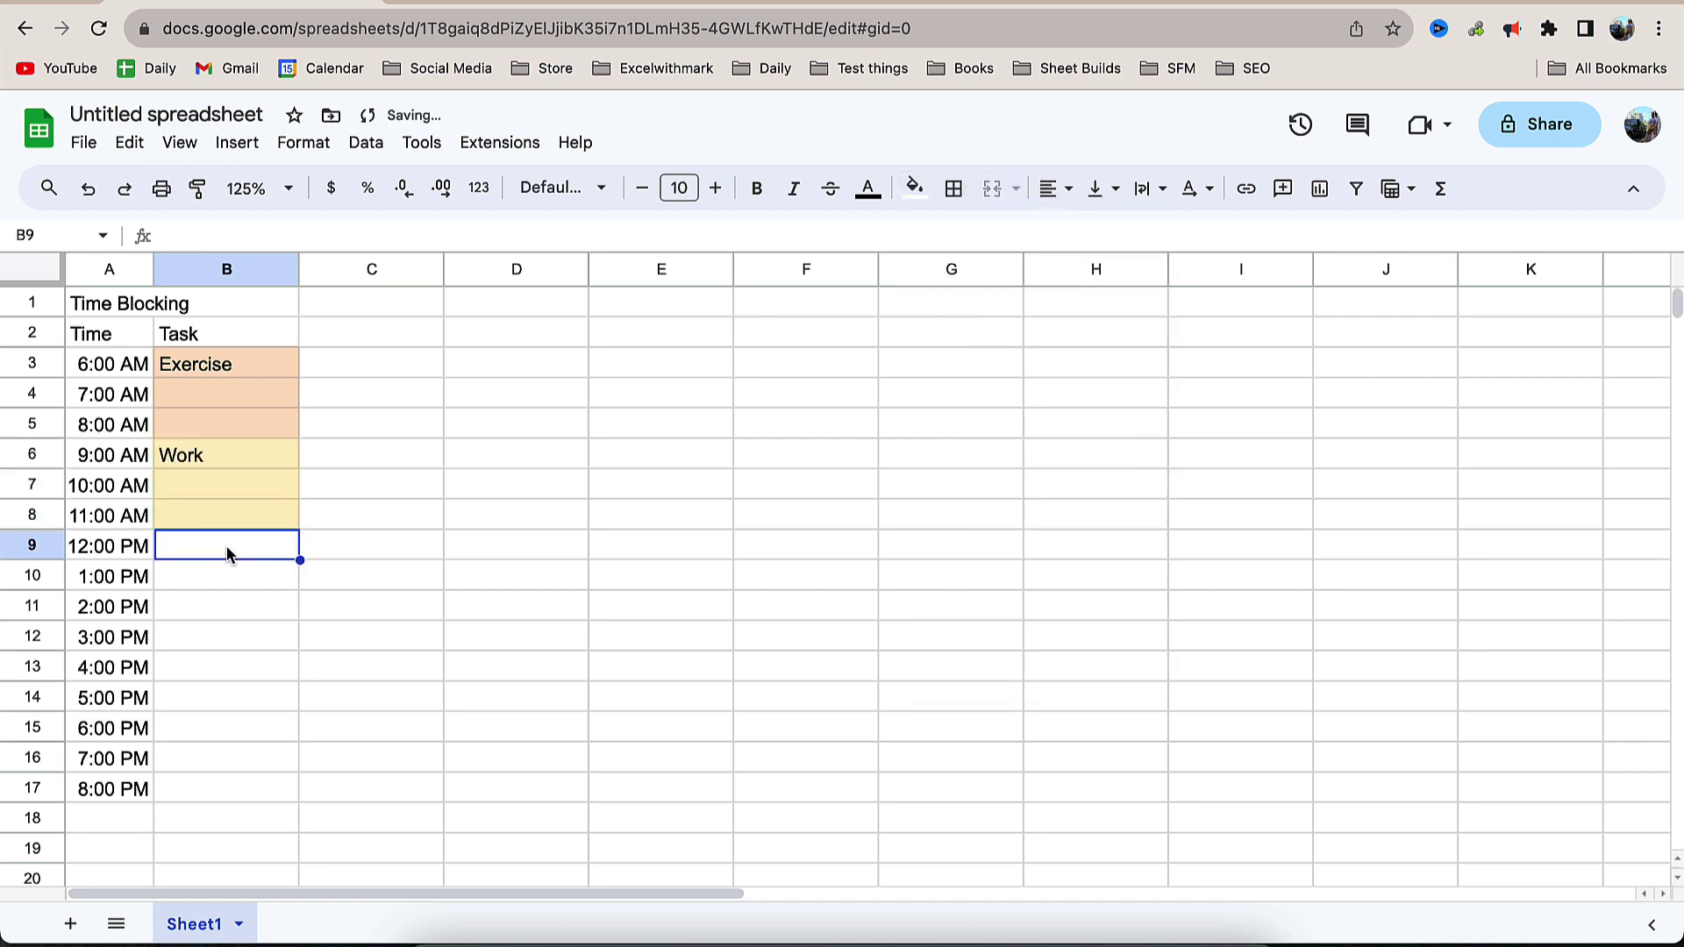
pyautogui.write('Meeting')
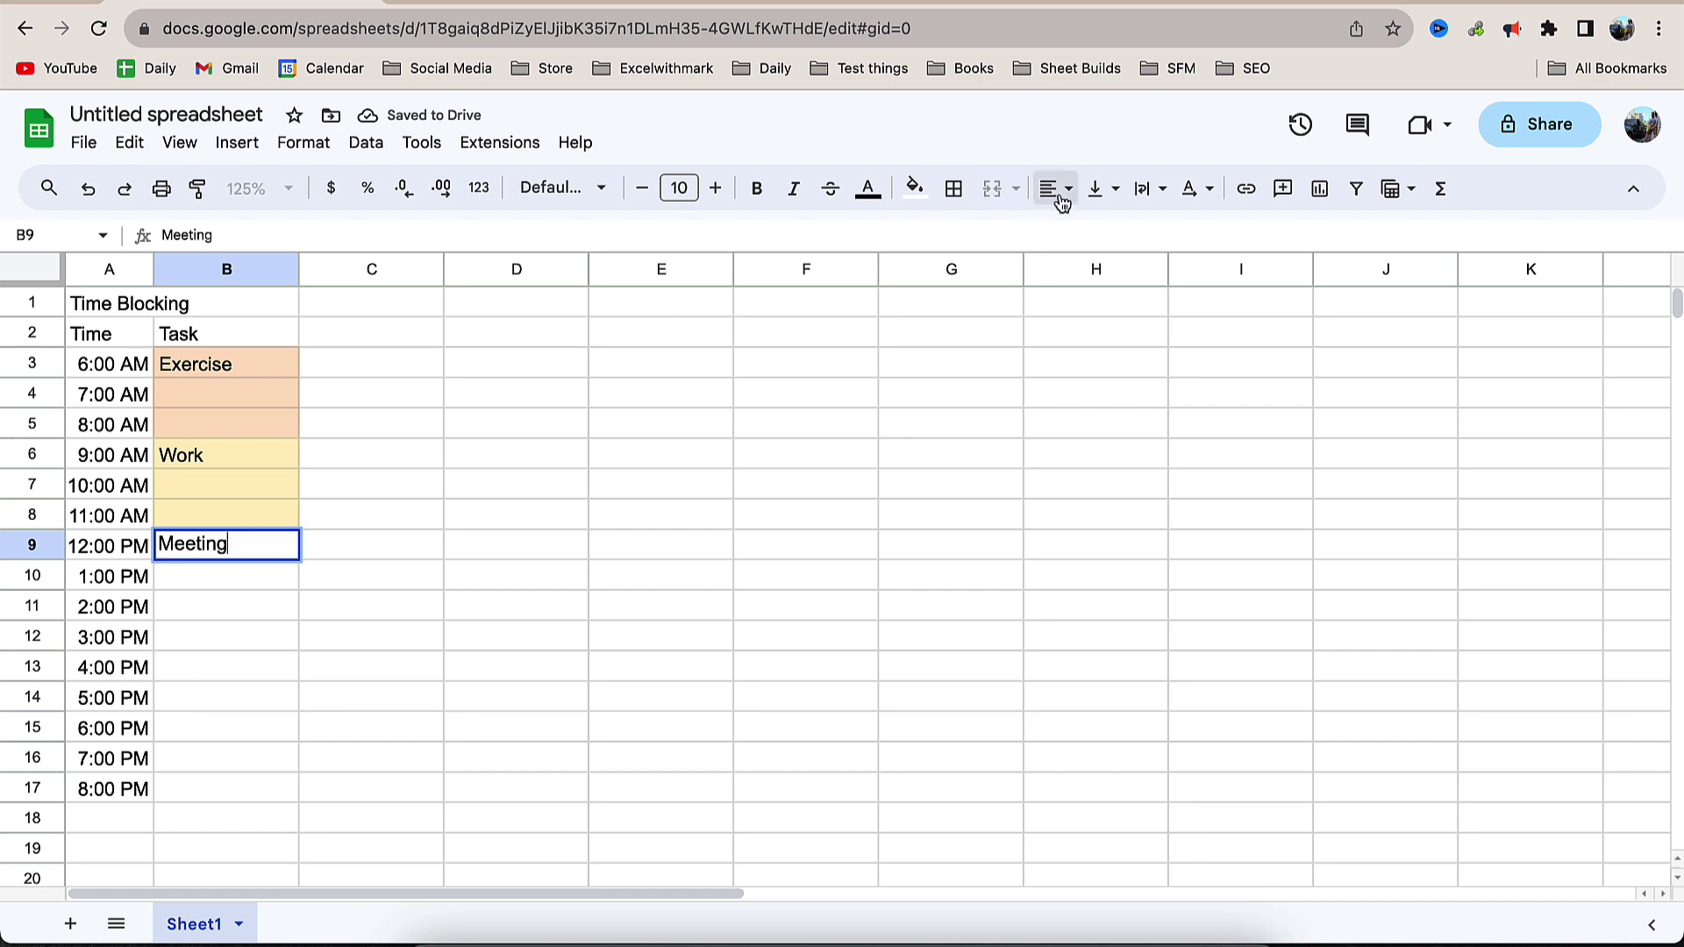
pyautogui.click(915, 189)
pyautogui.click(1057, 328)
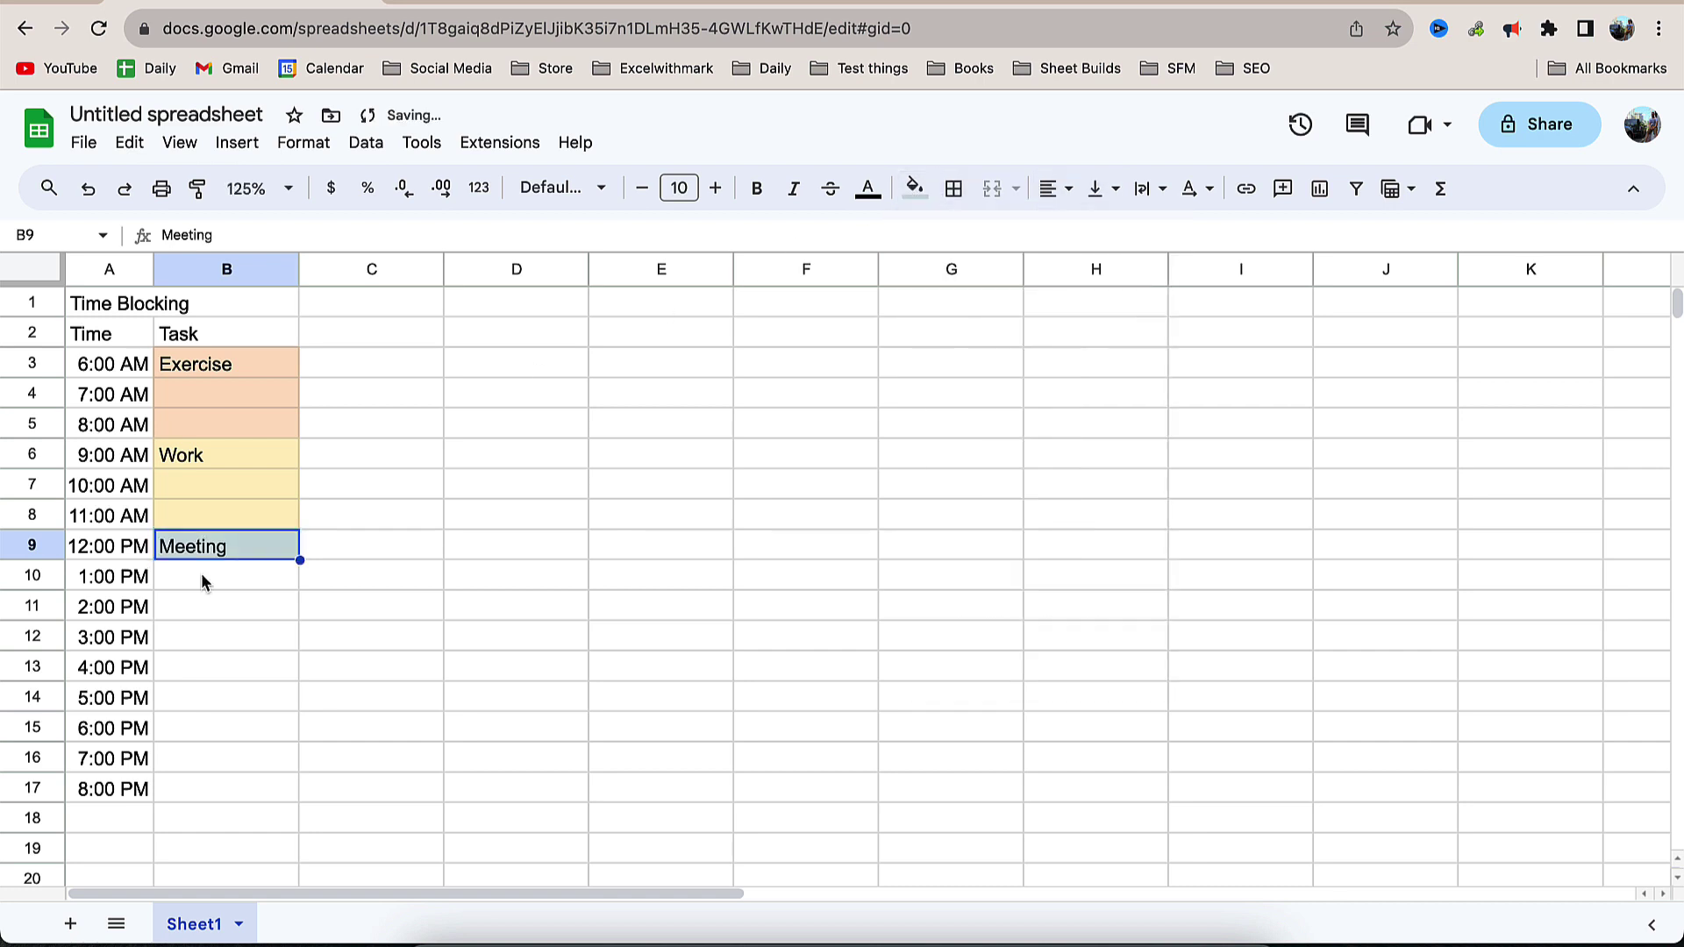
pyautogui.click(223, 576)
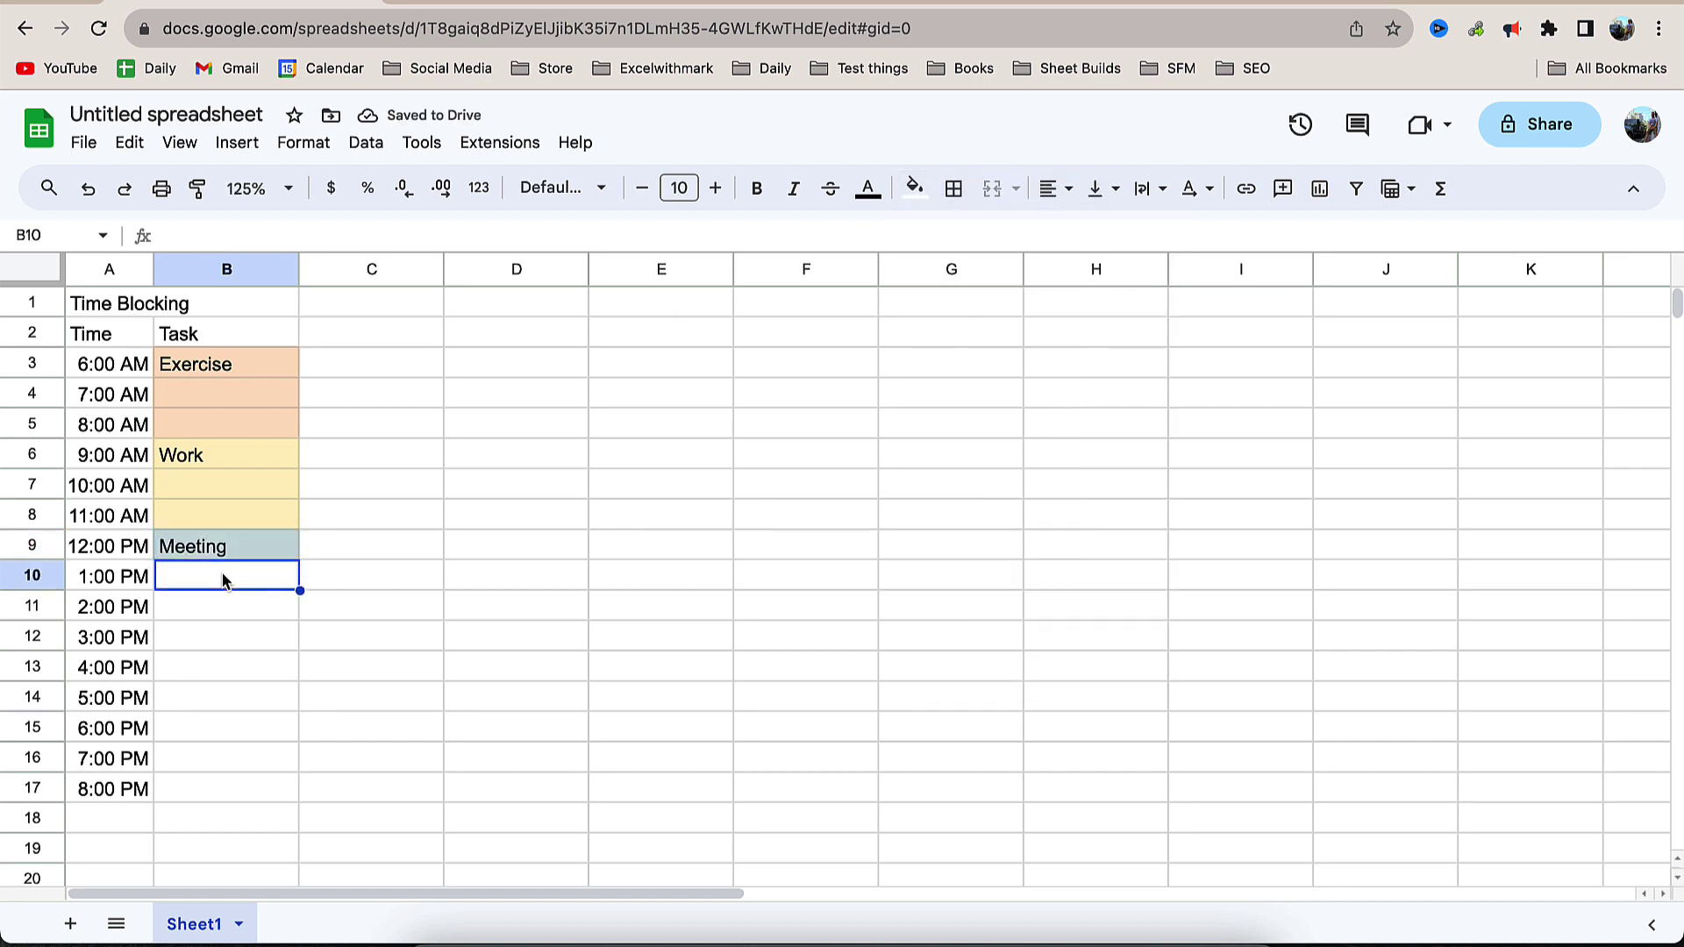
# Enter Lunch shaded purple, then Work in a light-green 2–3 PM block.
pyautogui.write('Lunch')
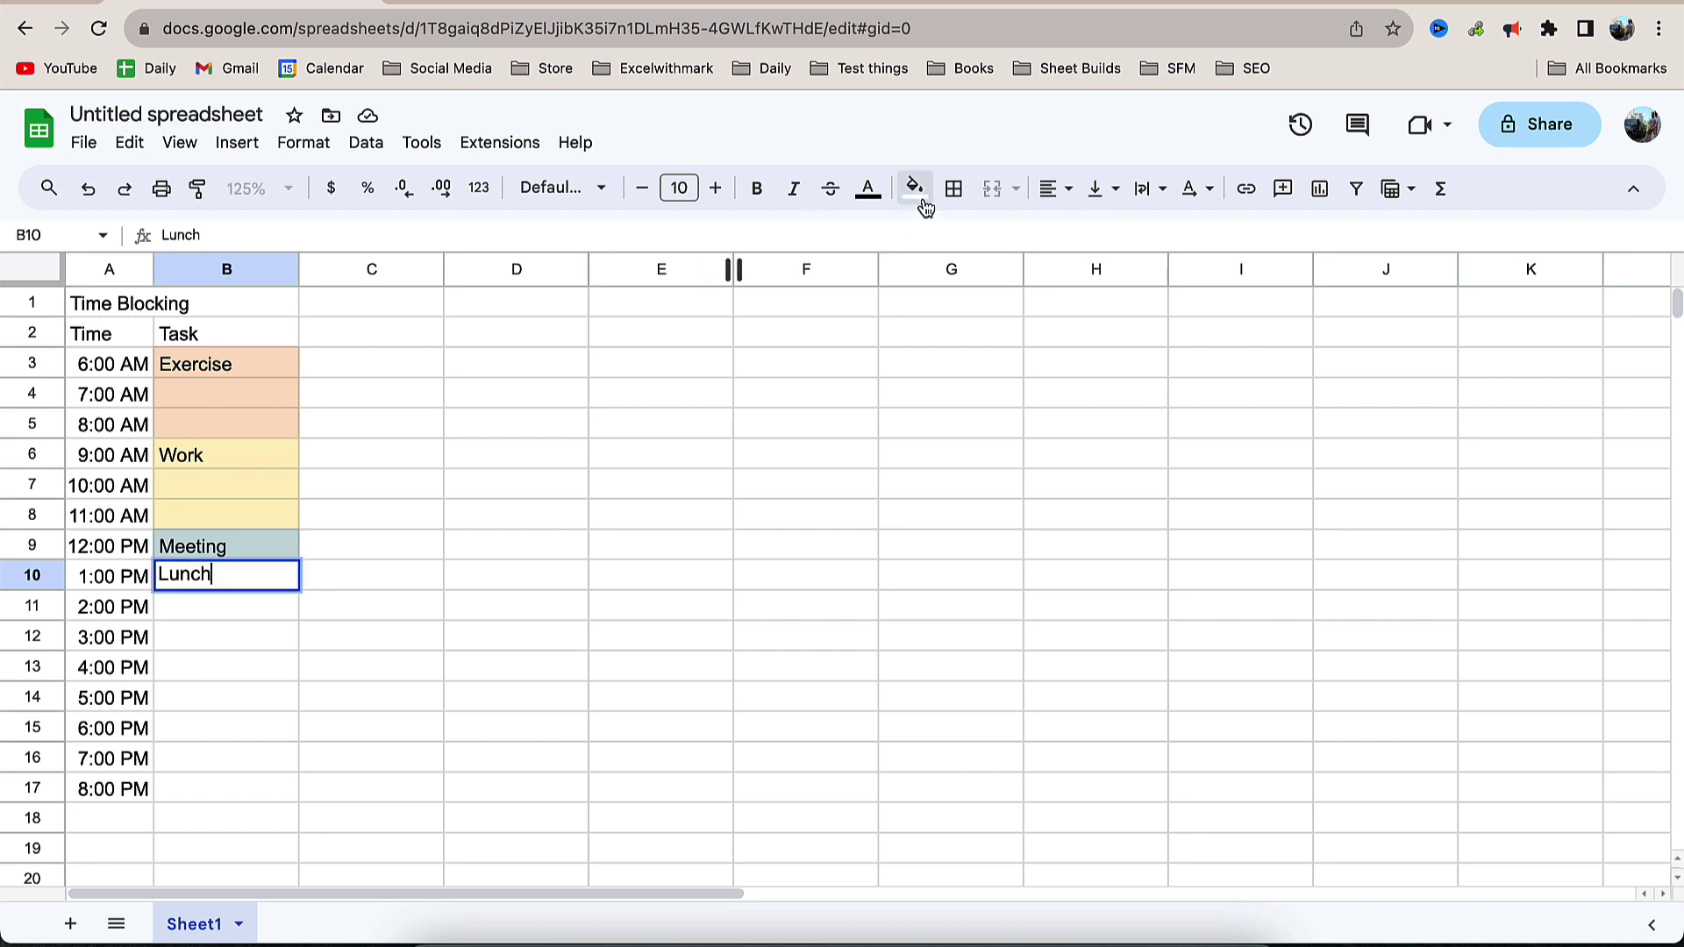
pyautogui.click(915, 189)
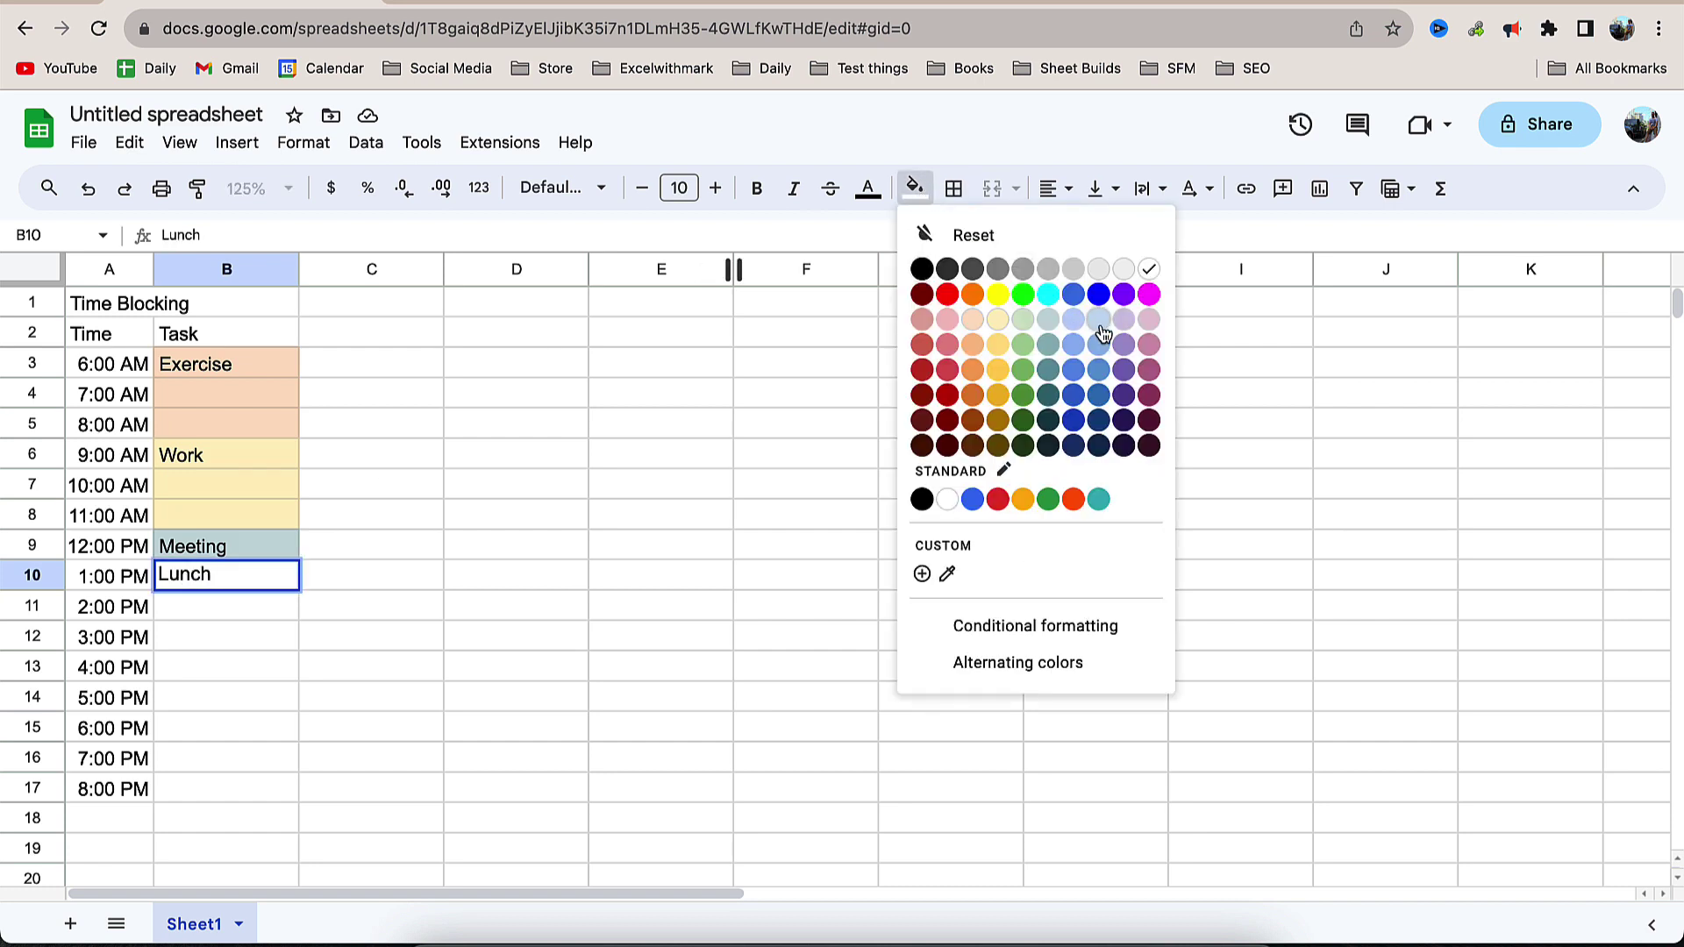
pyautogui.click(1125, 349)
pyautogui.moveTo(242, 609); pyautogui.dragTo(245, 634)
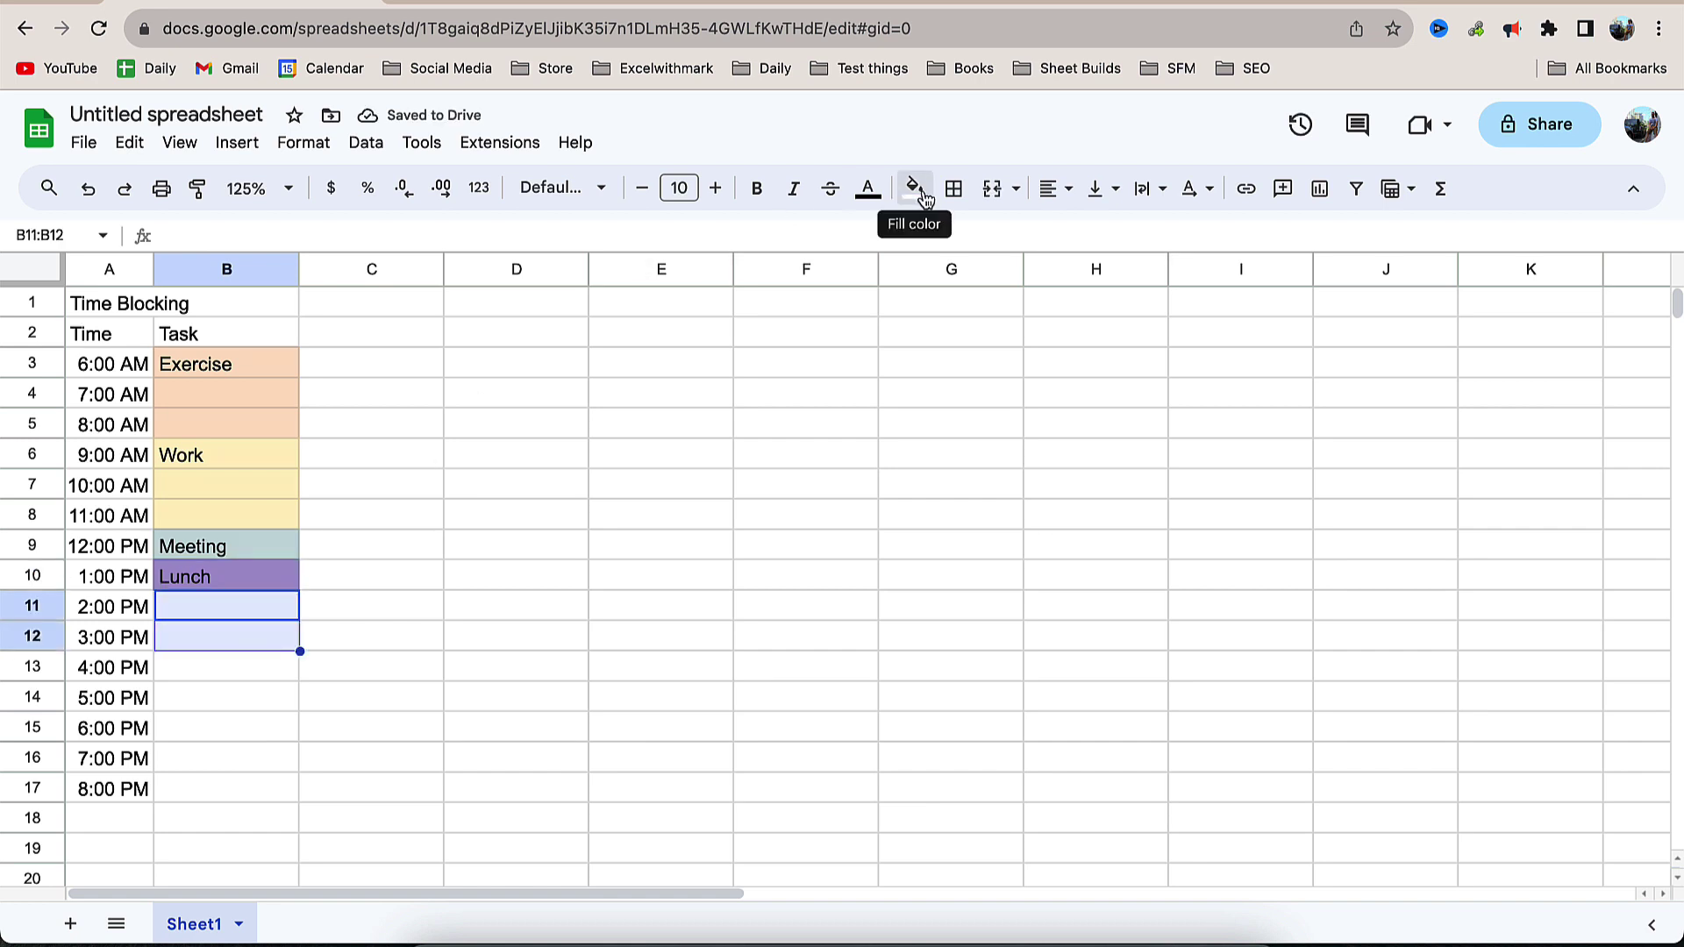
pyautogui.click(918, 191)
pyautogui.click(1023, 349)
pyautogui.click(225, 615)
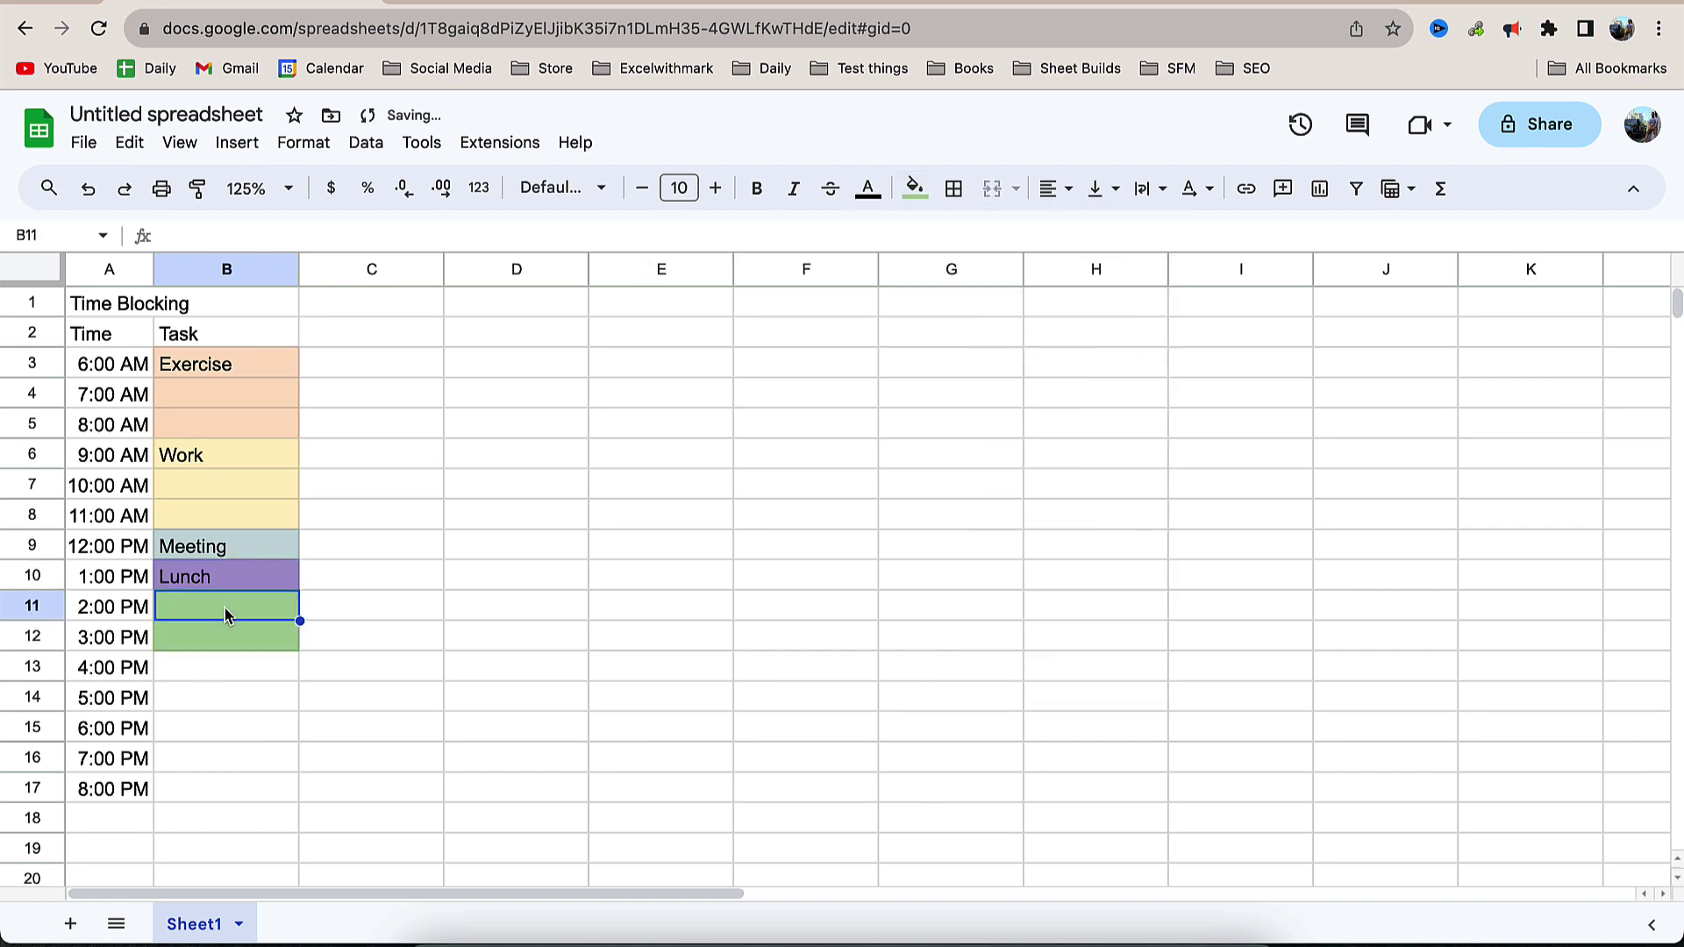
pyautogui.write('Work')
pyautogui.click(213, 675)
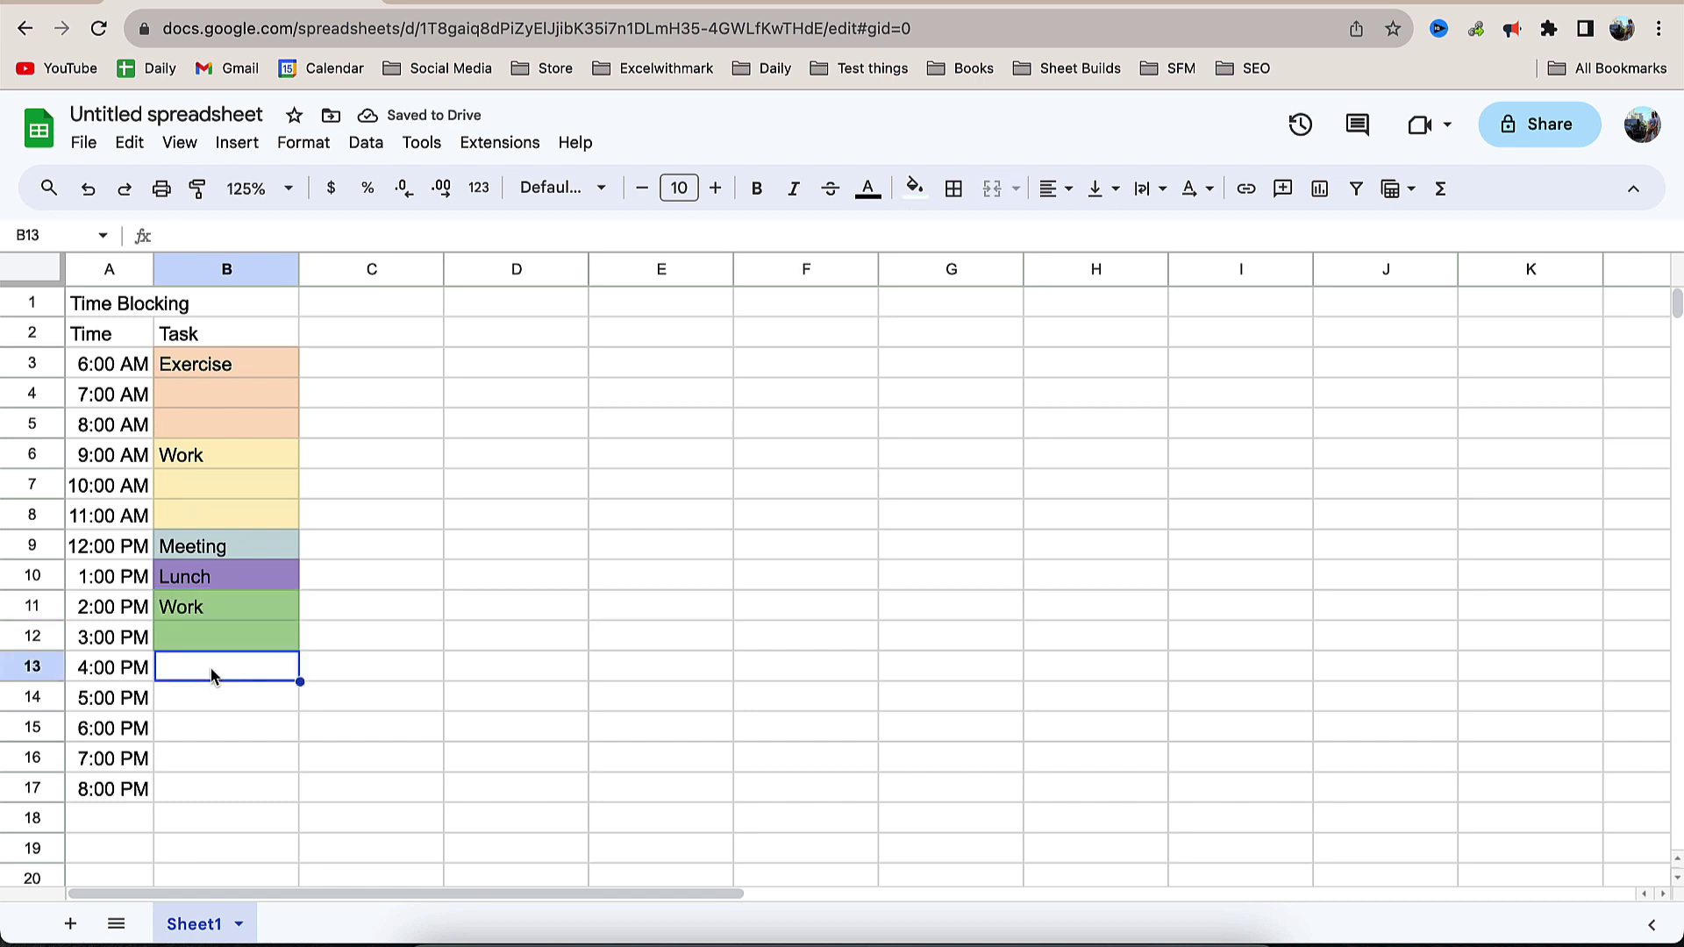
# Enter Collect Kids at 4 PM and shade it red.
pyautogui.write('Collect Kids')
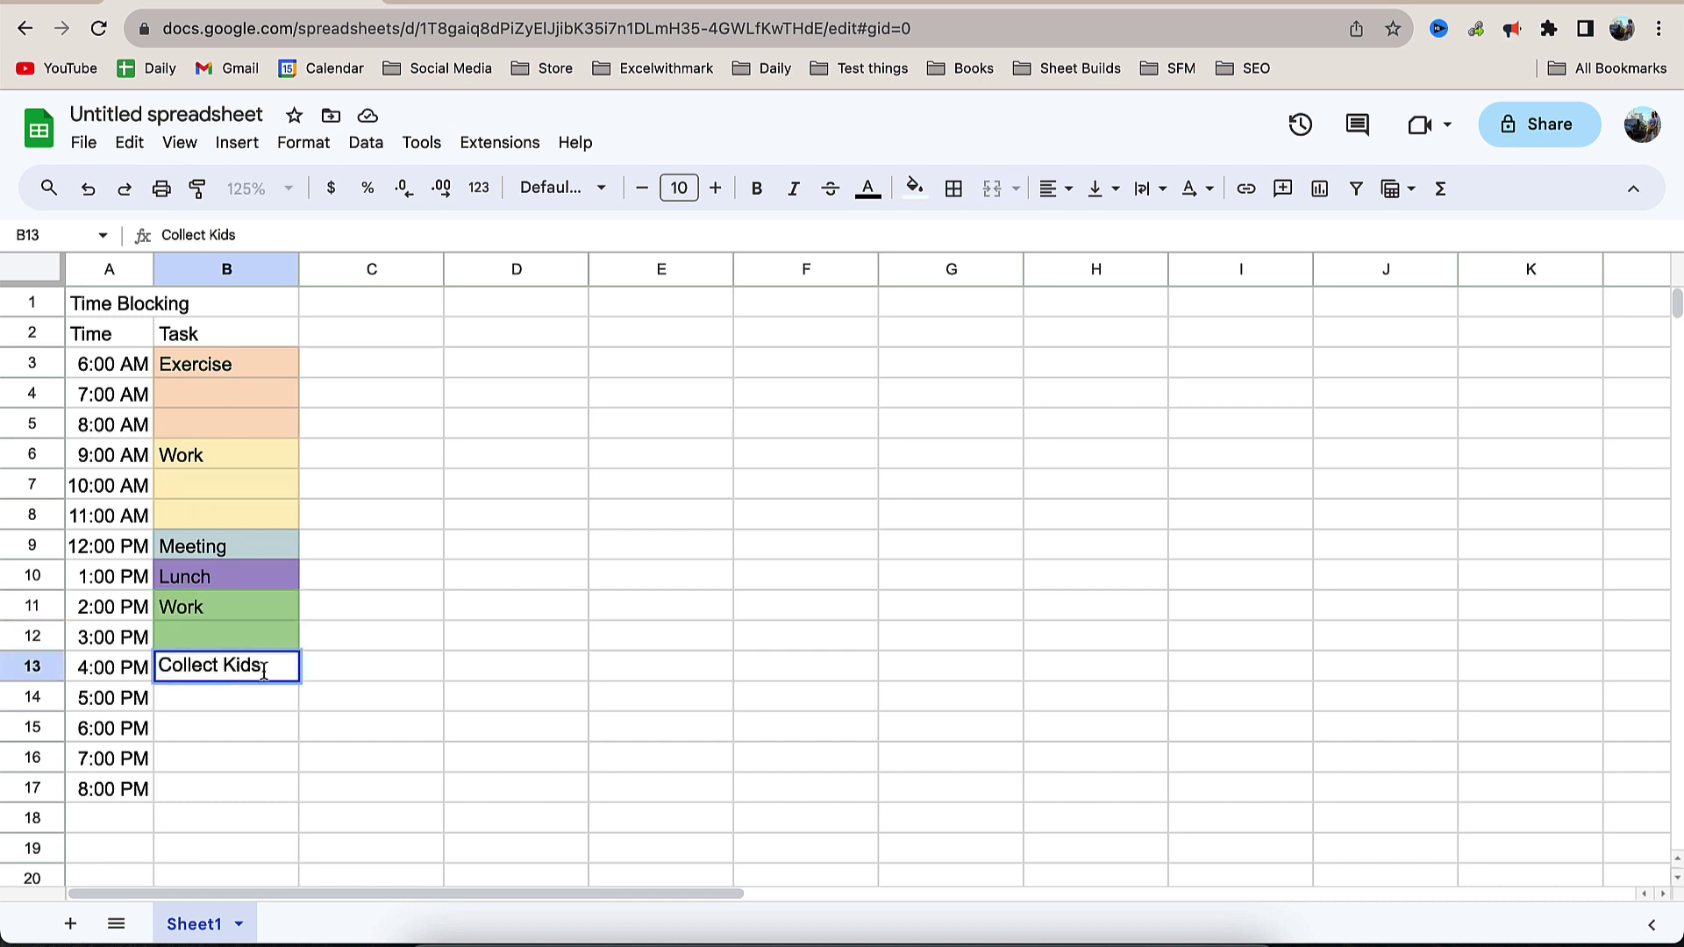
pyautogui.click(342, 713)
pyautogui.click(253, 674)
pyautogui.click(915, 189)
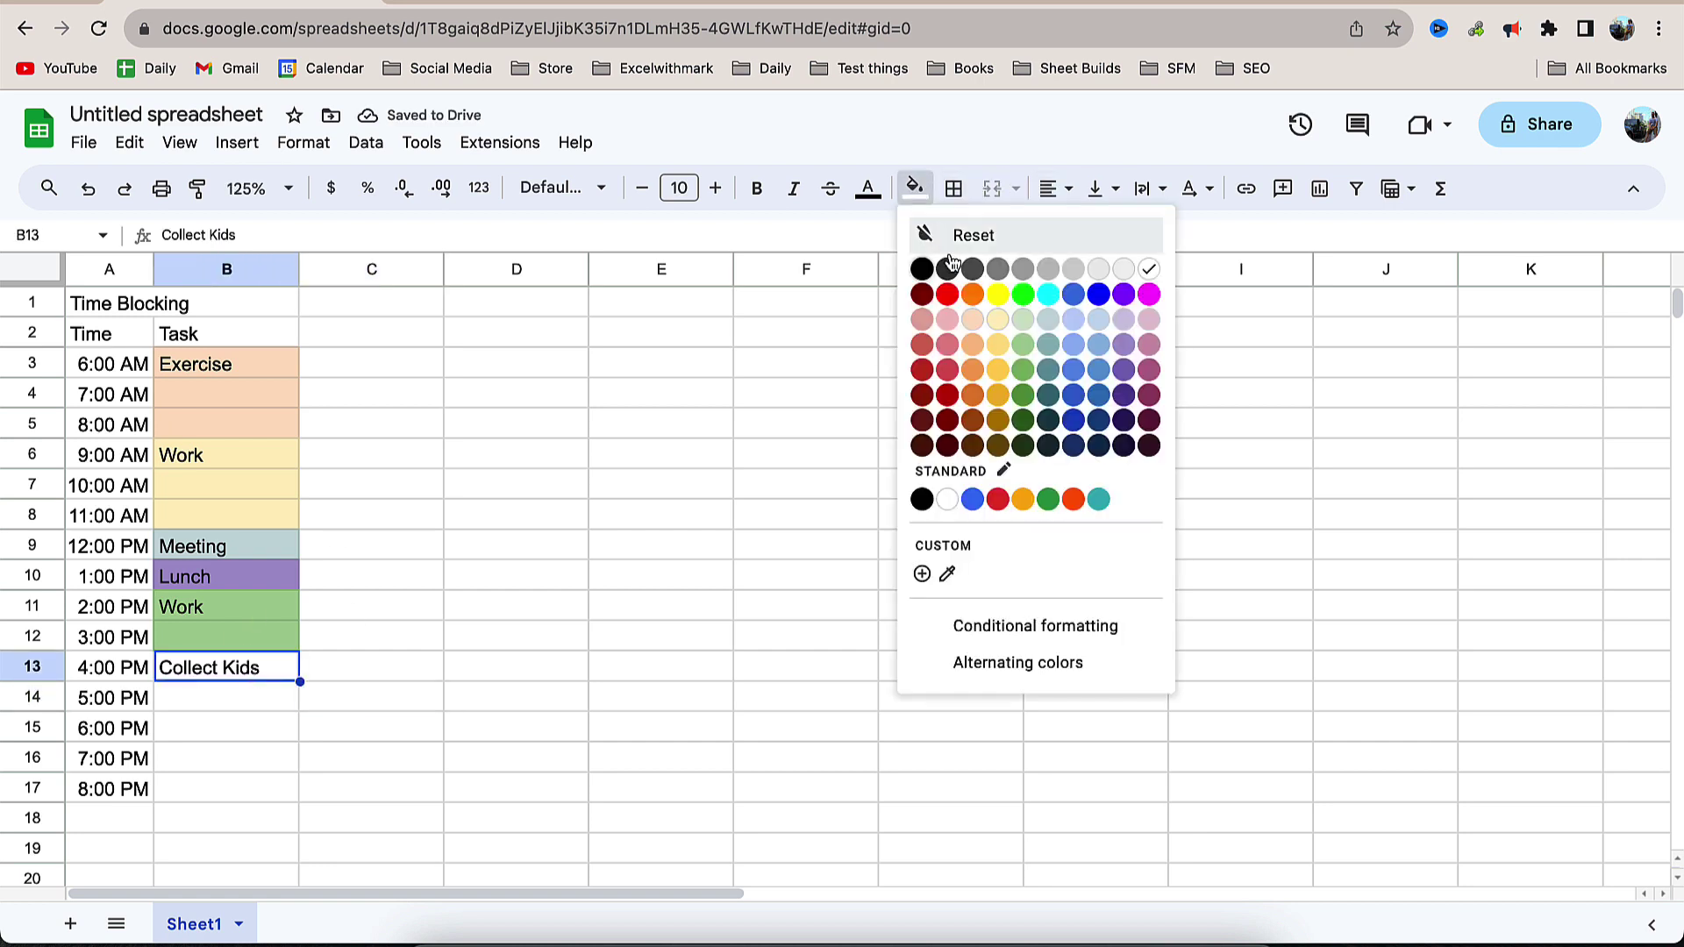
pyautogui.click(945, 351)
# Enter Family Meal at 5 PM and shade it light orange.
pyautogui.click(209, 711)
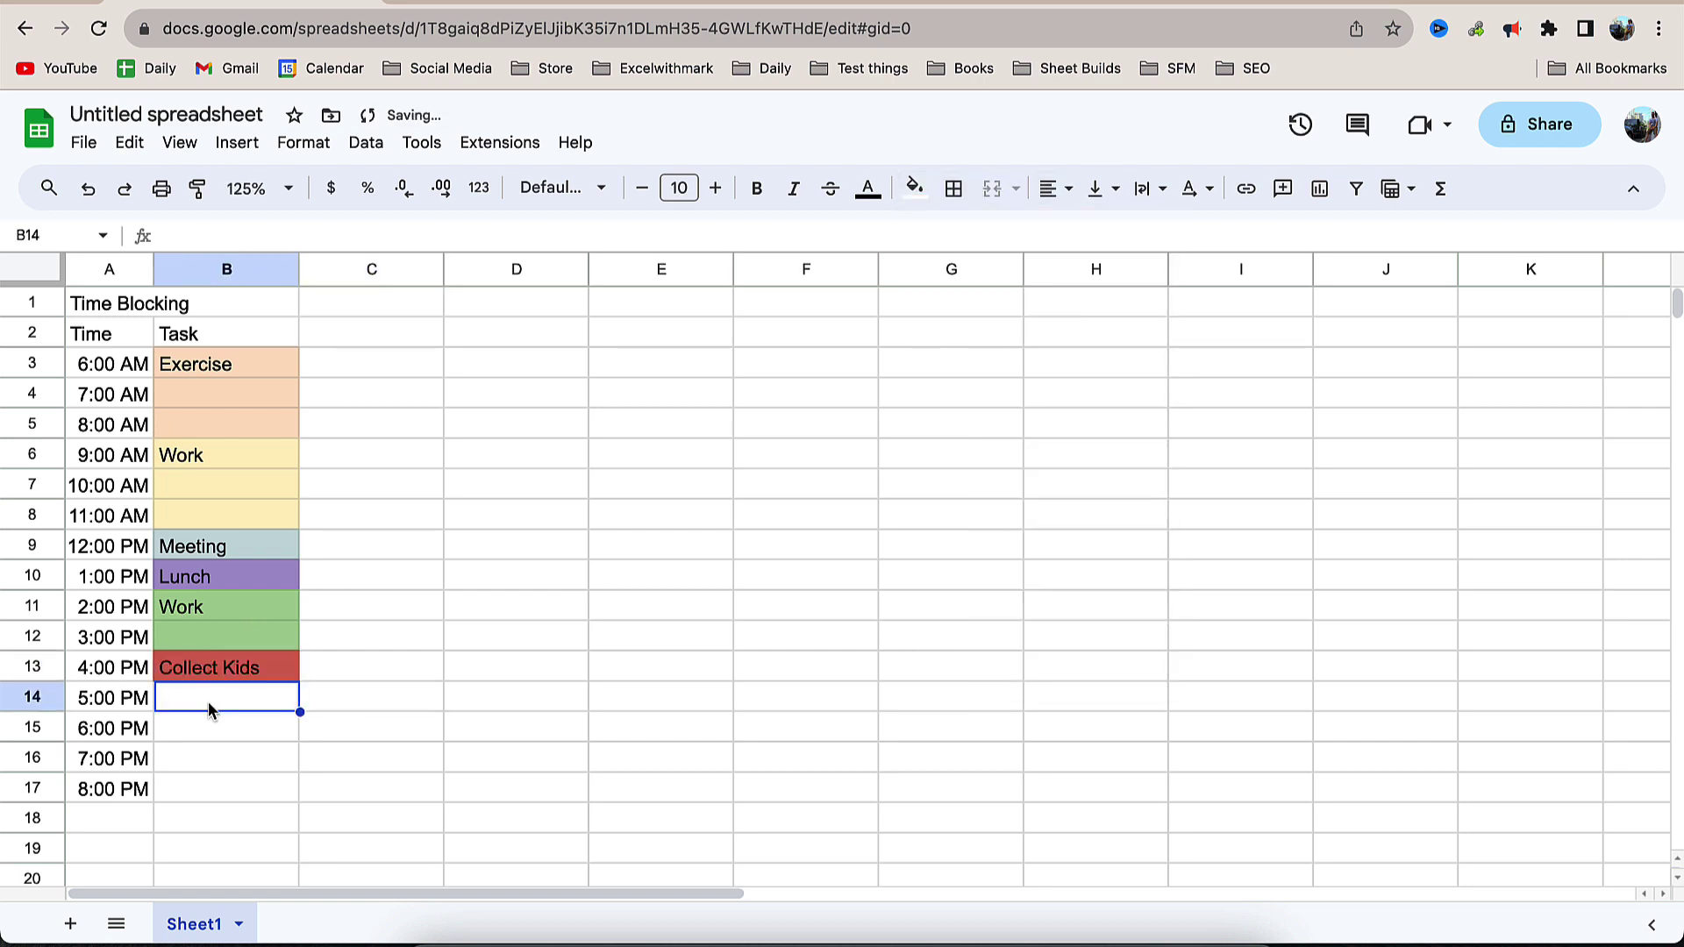
pyautogui.write('Famil')
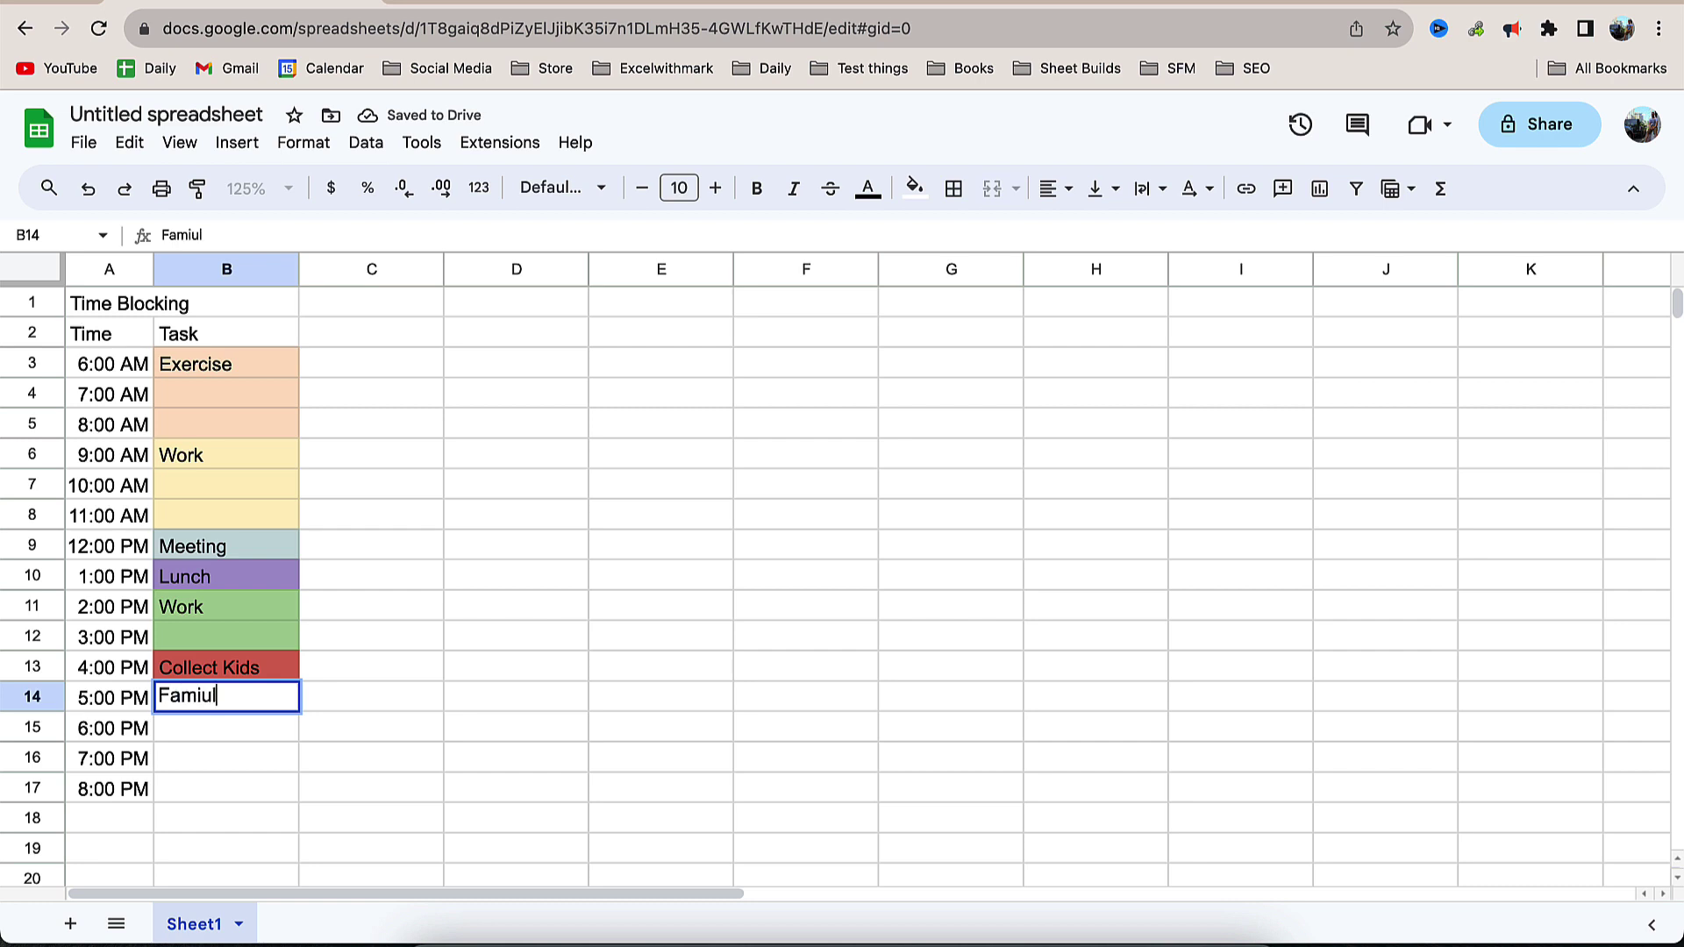
pyautogui.press('BackSpace')
pyautogui.write('Meal')
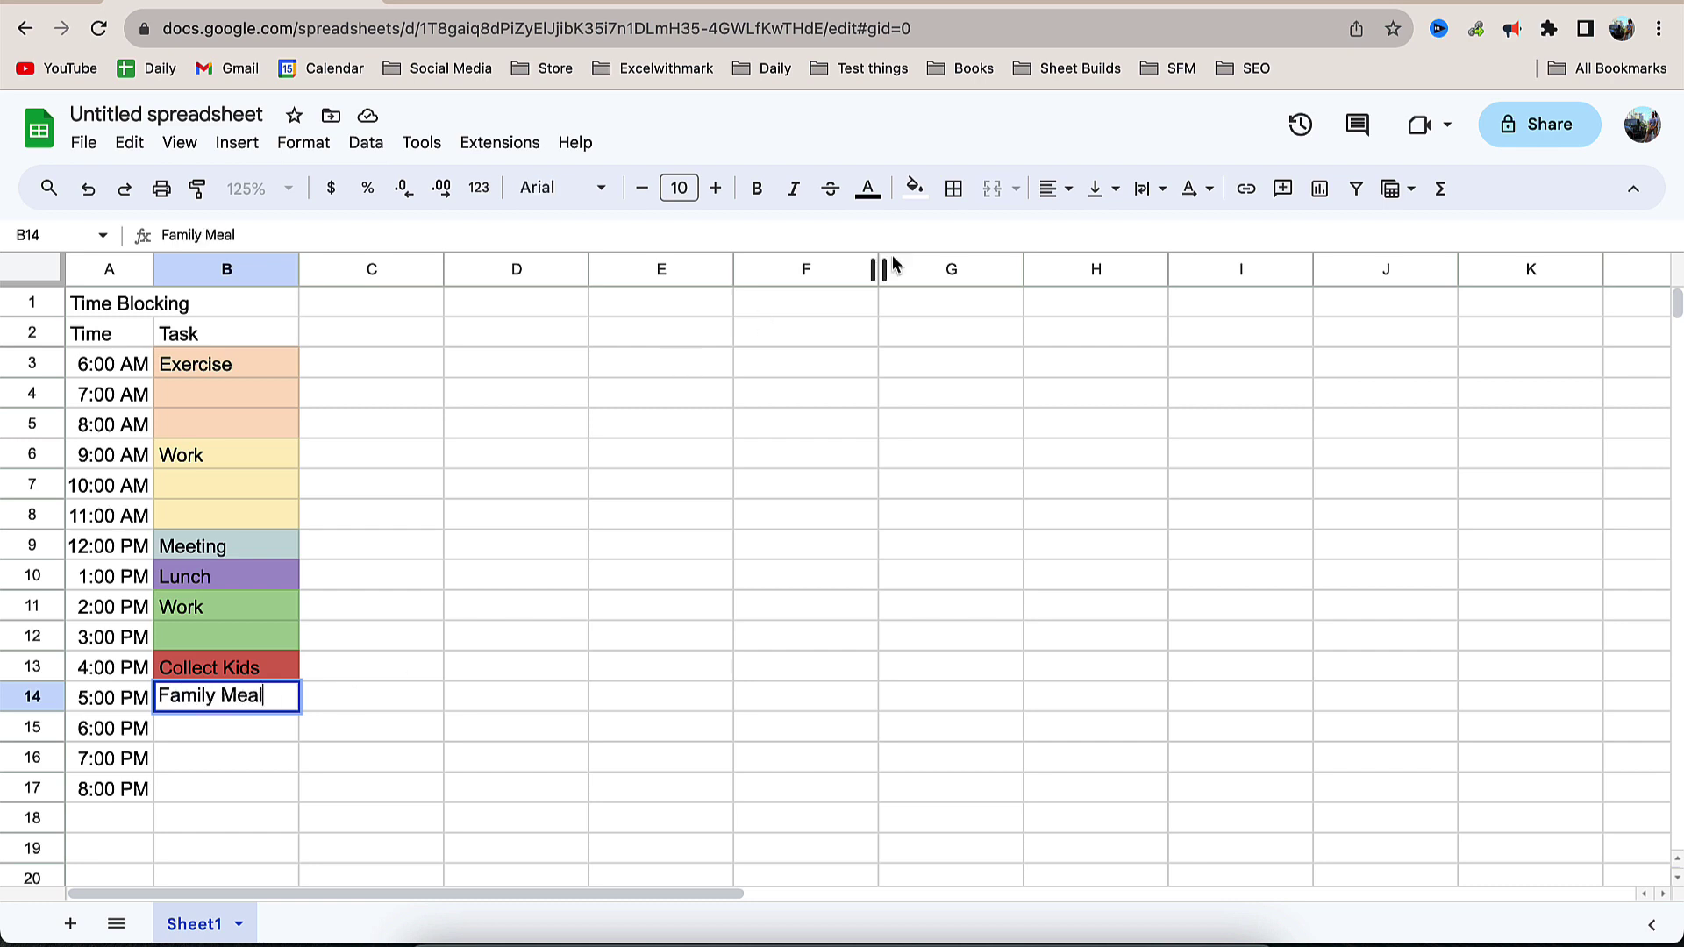
pyautogui.click(915, 188)
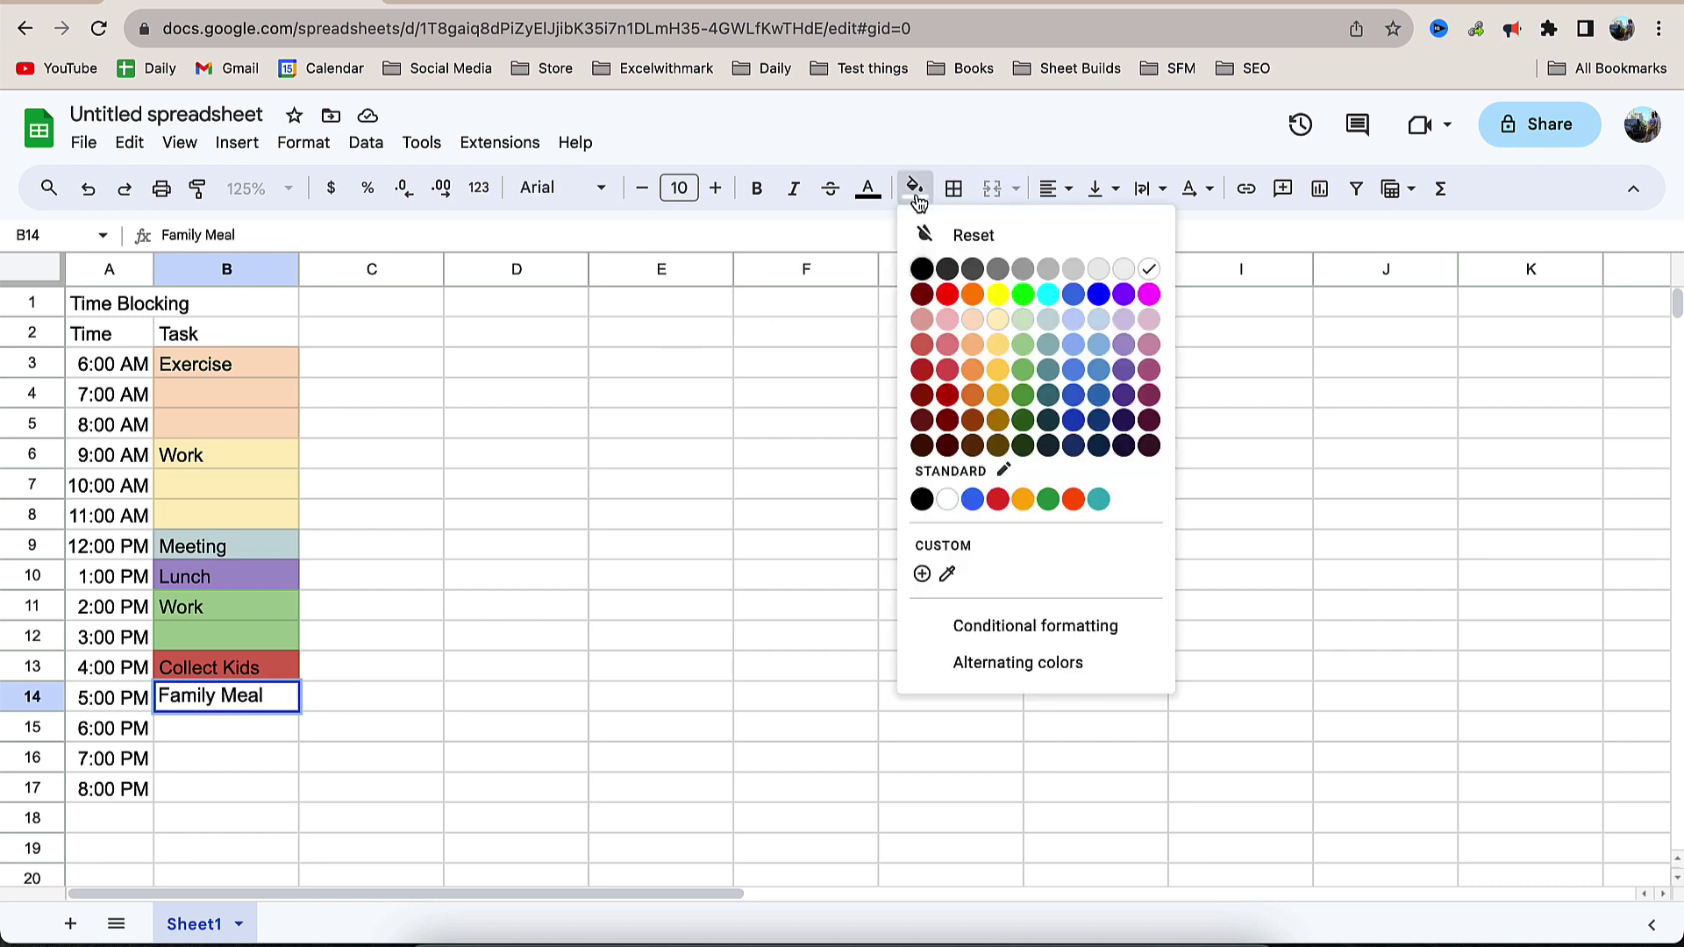
pyautogui.click(961, 336)
# Enter Bath TIme shaded orange-yellow at 6 PM and Bedtimes shaded blue at 7 PM.
pyautogui.click(267, 729)
pyautogui.write('Bath')
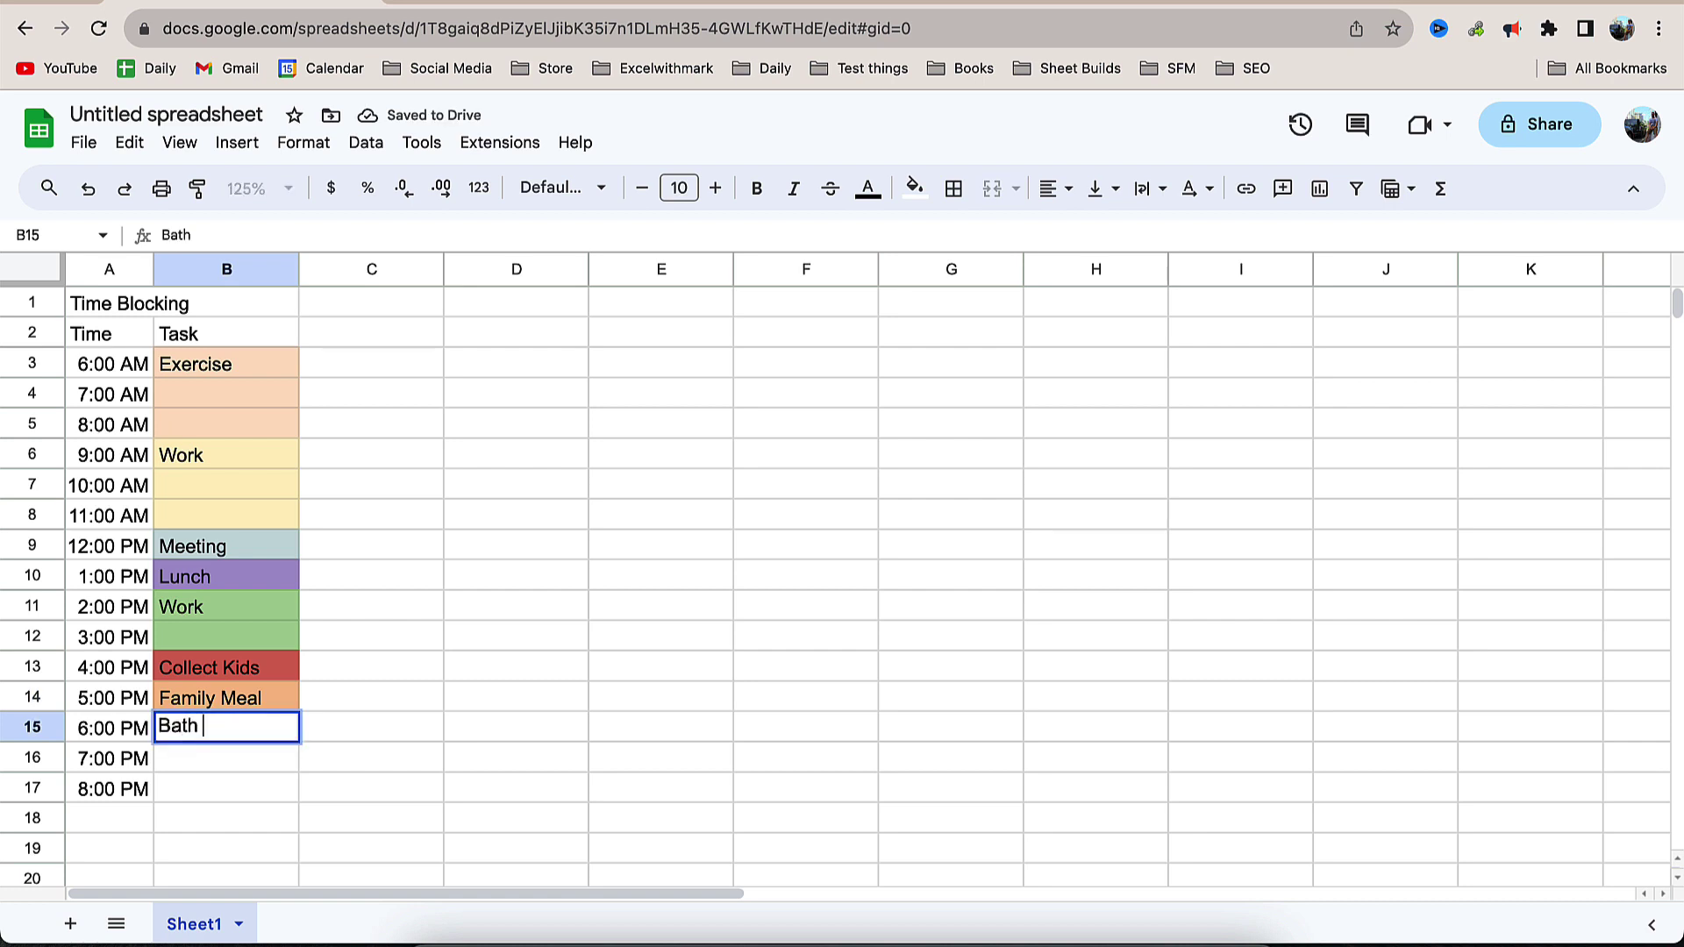
pyautogui.write(' TIme')
pyautogui.click(915, 189)
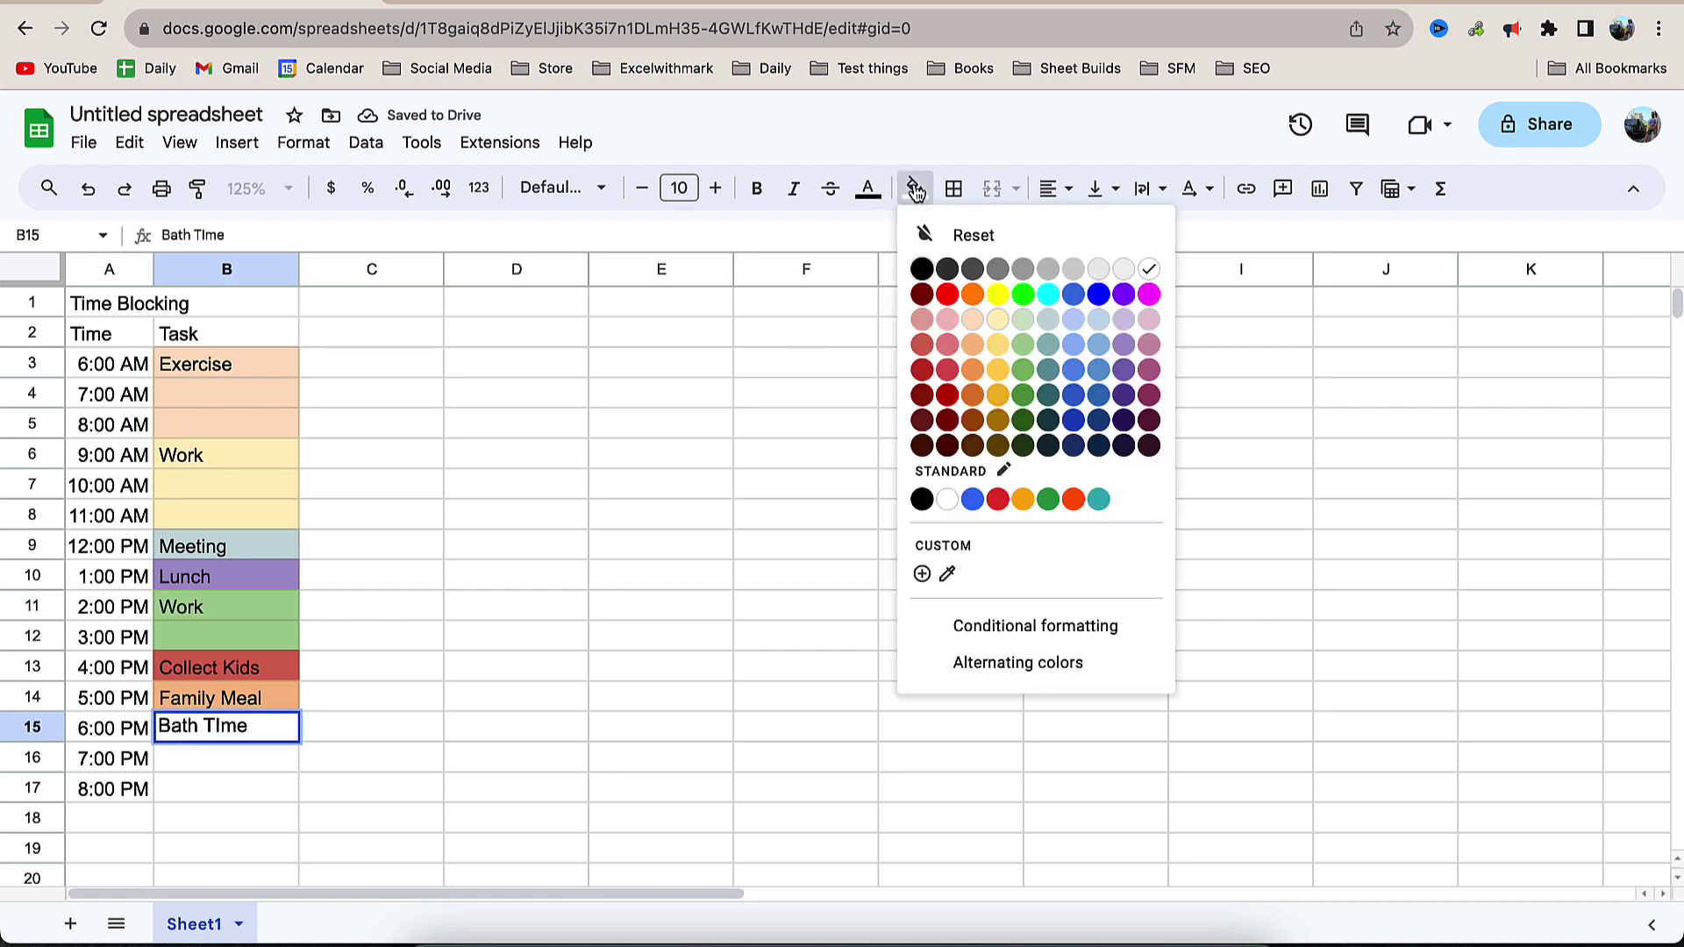
pyautogui.click(1003, 376)
pyautogui.click(227, 765)
pyautogui.write('Bed')
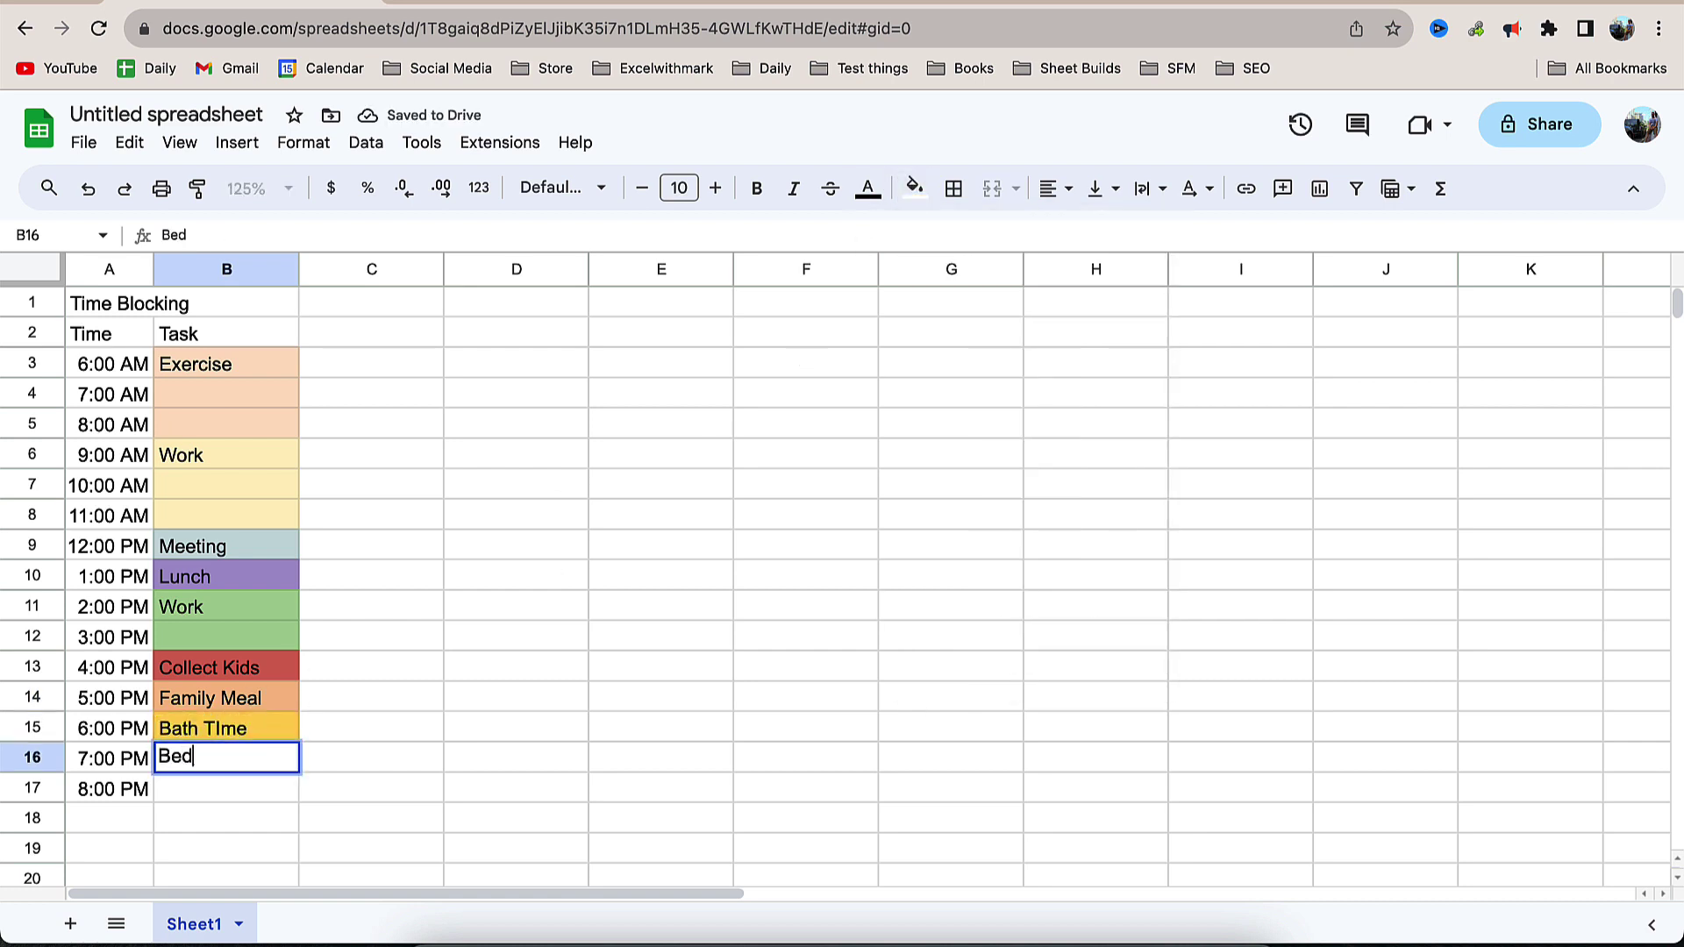
pyautogui.write('times')
pyautogui.click(915, 188)
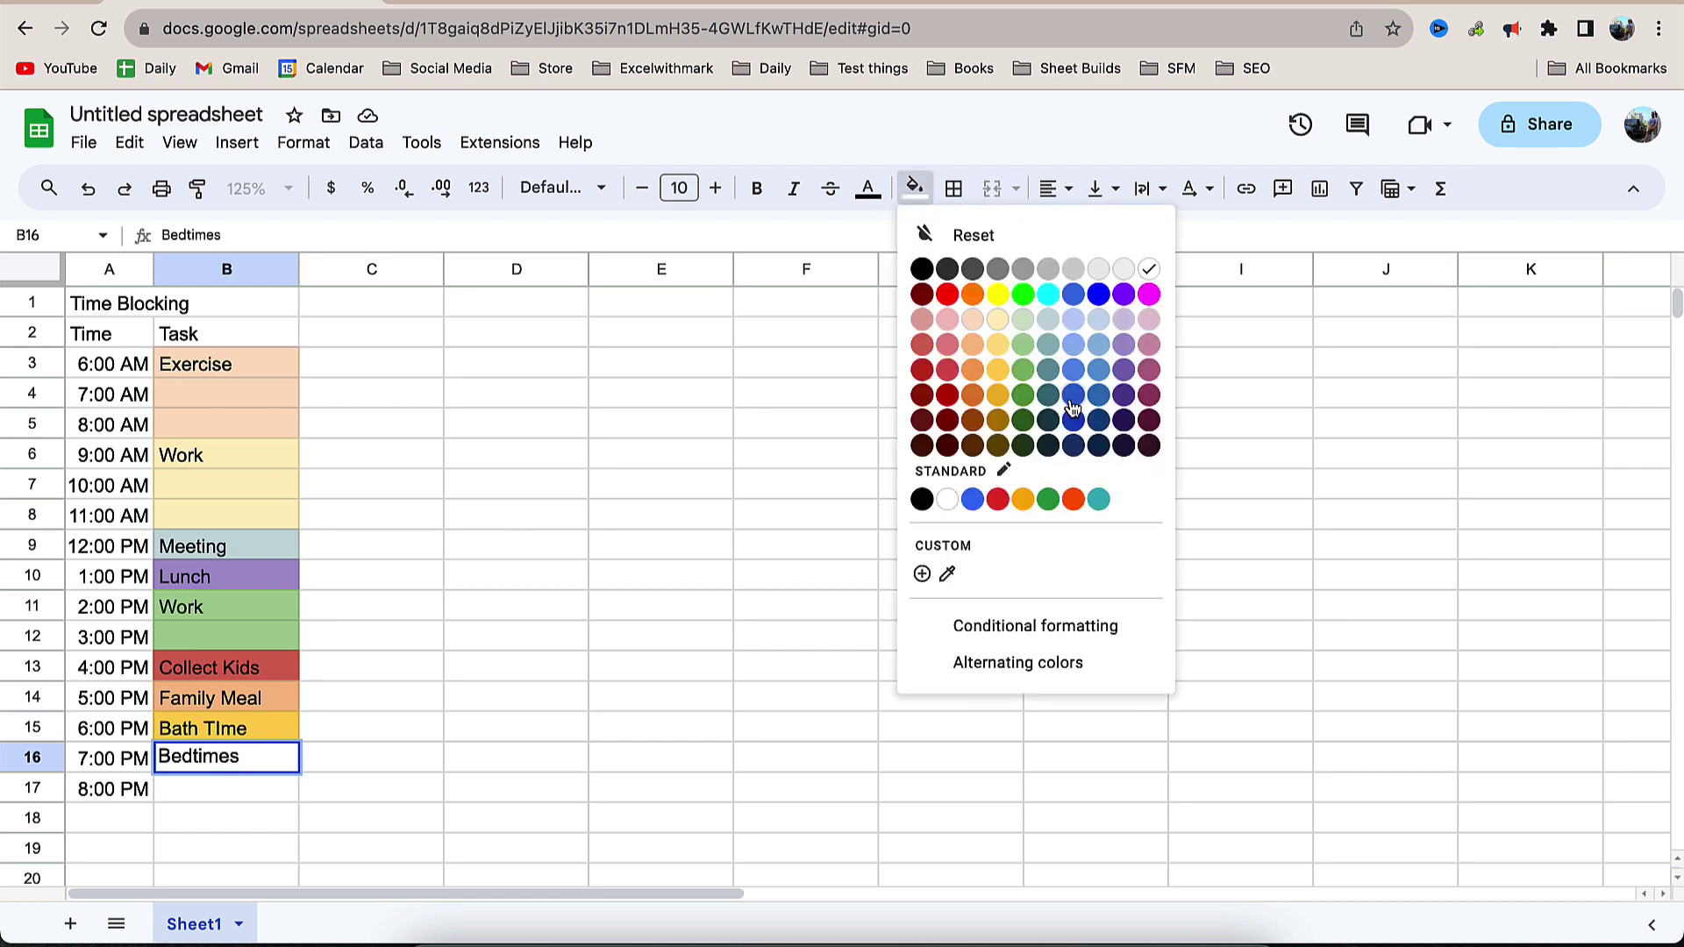
pyautogui.click(1088, 386)
# Enter Hobby at 8 PM and shade it dark orange.
pyautogui.click(223, 790)
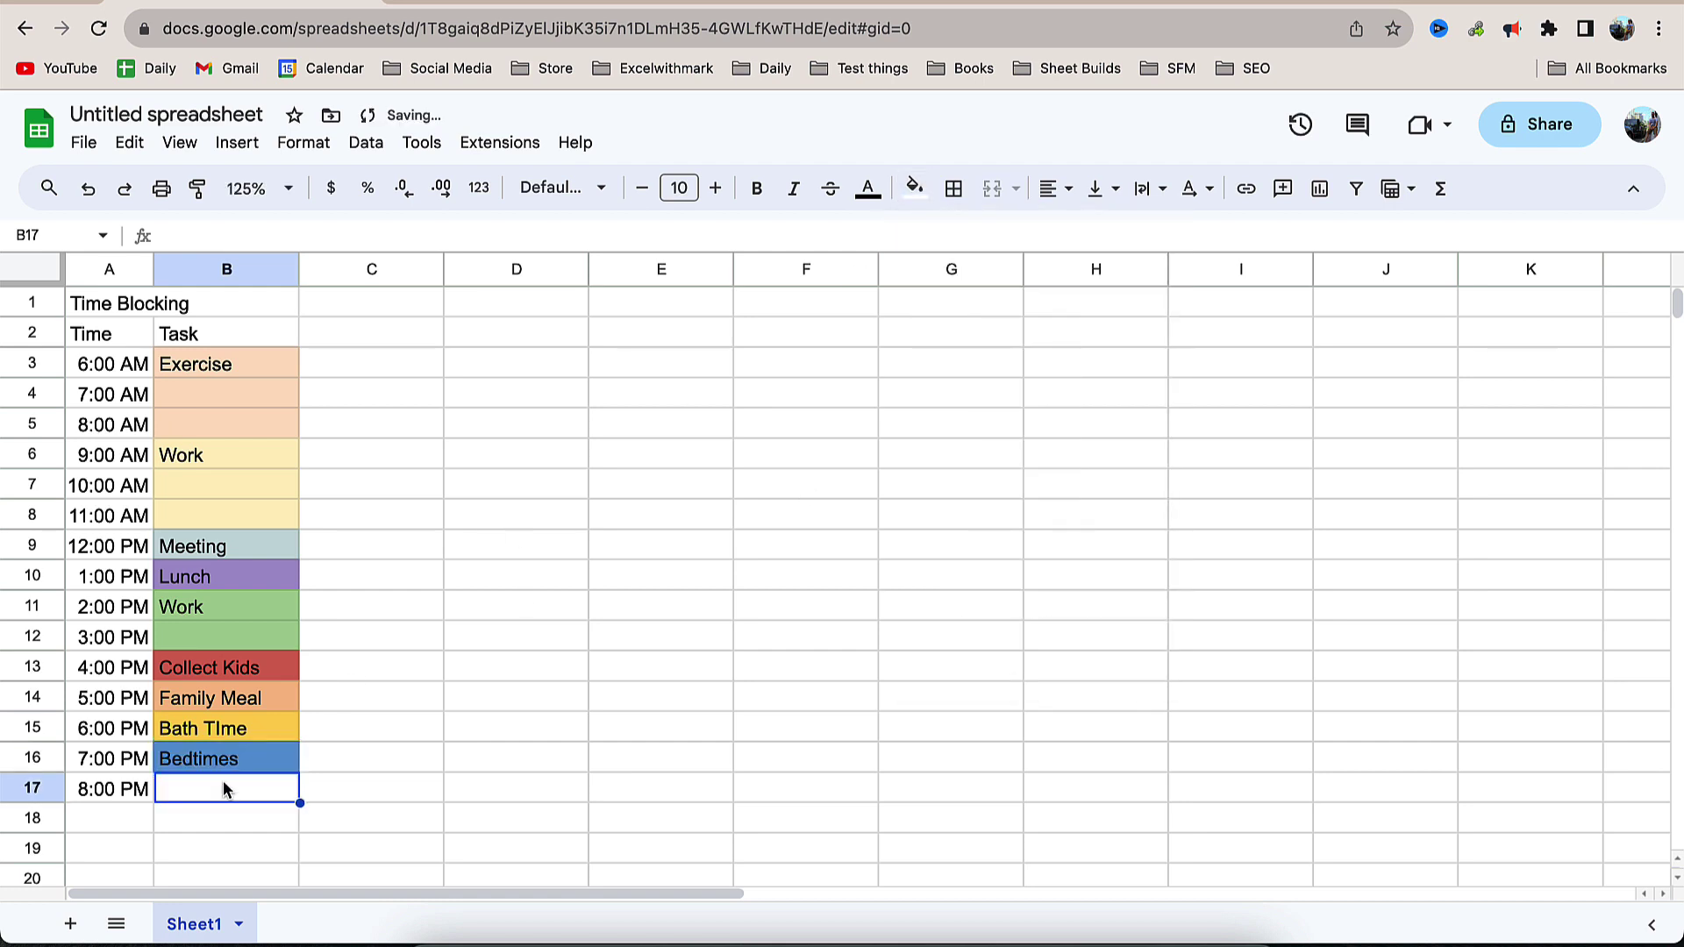
pyautogui.write('Ho')
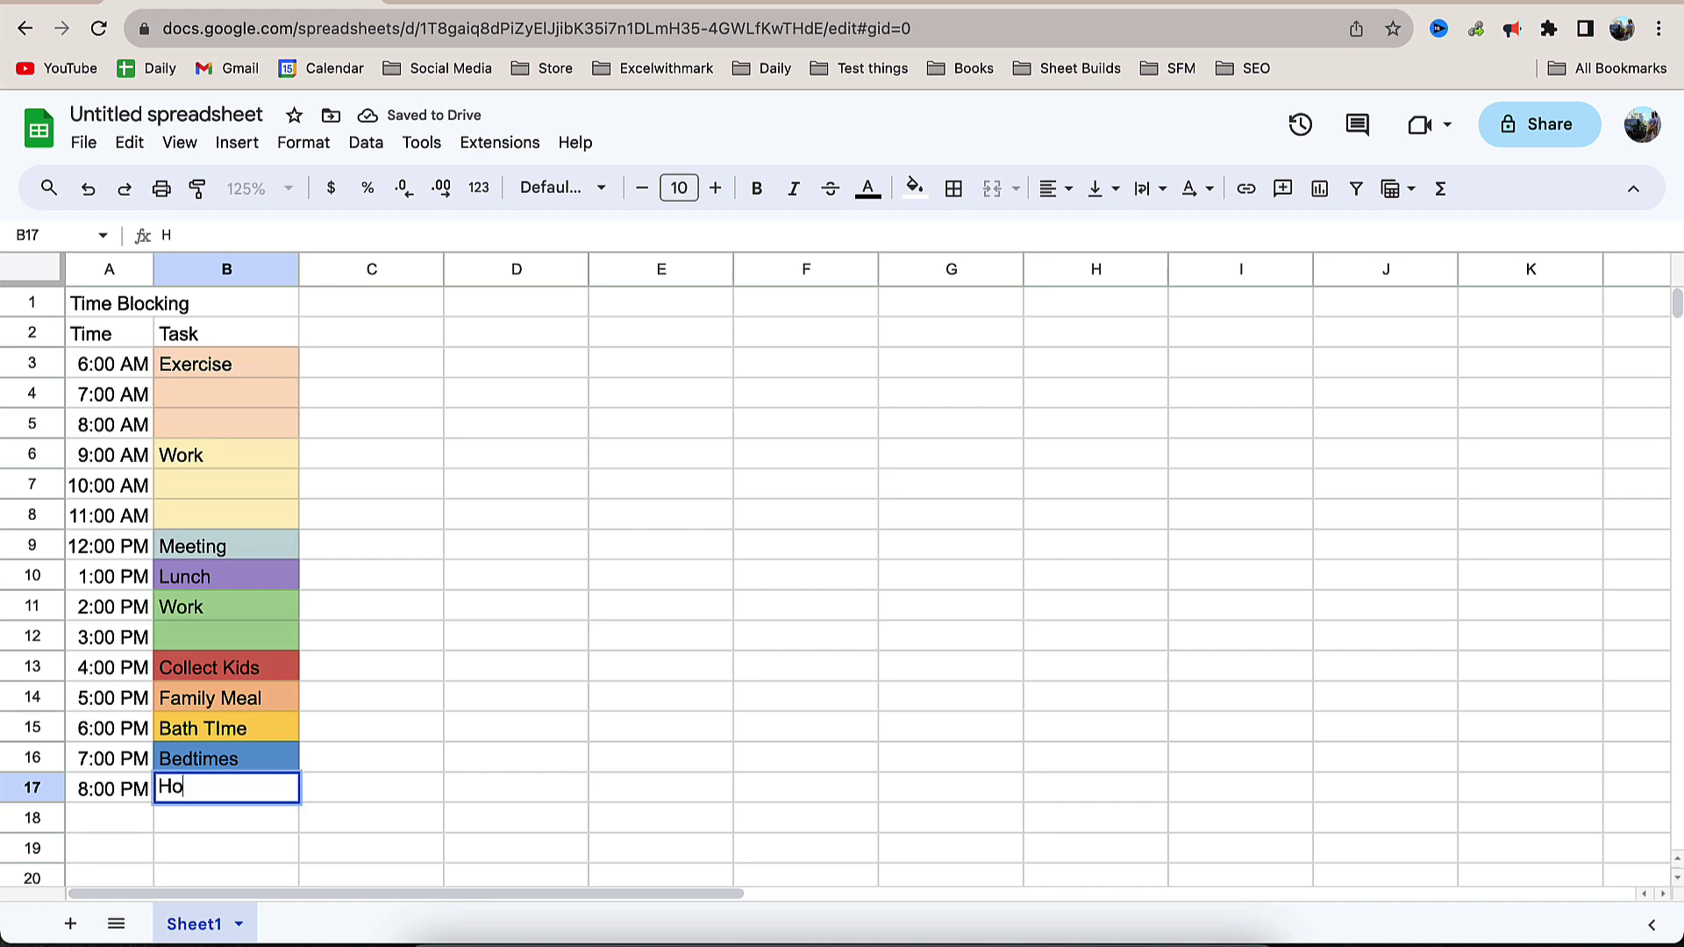
pyautogui.write('bby')
pyautogui.click(915, 188)
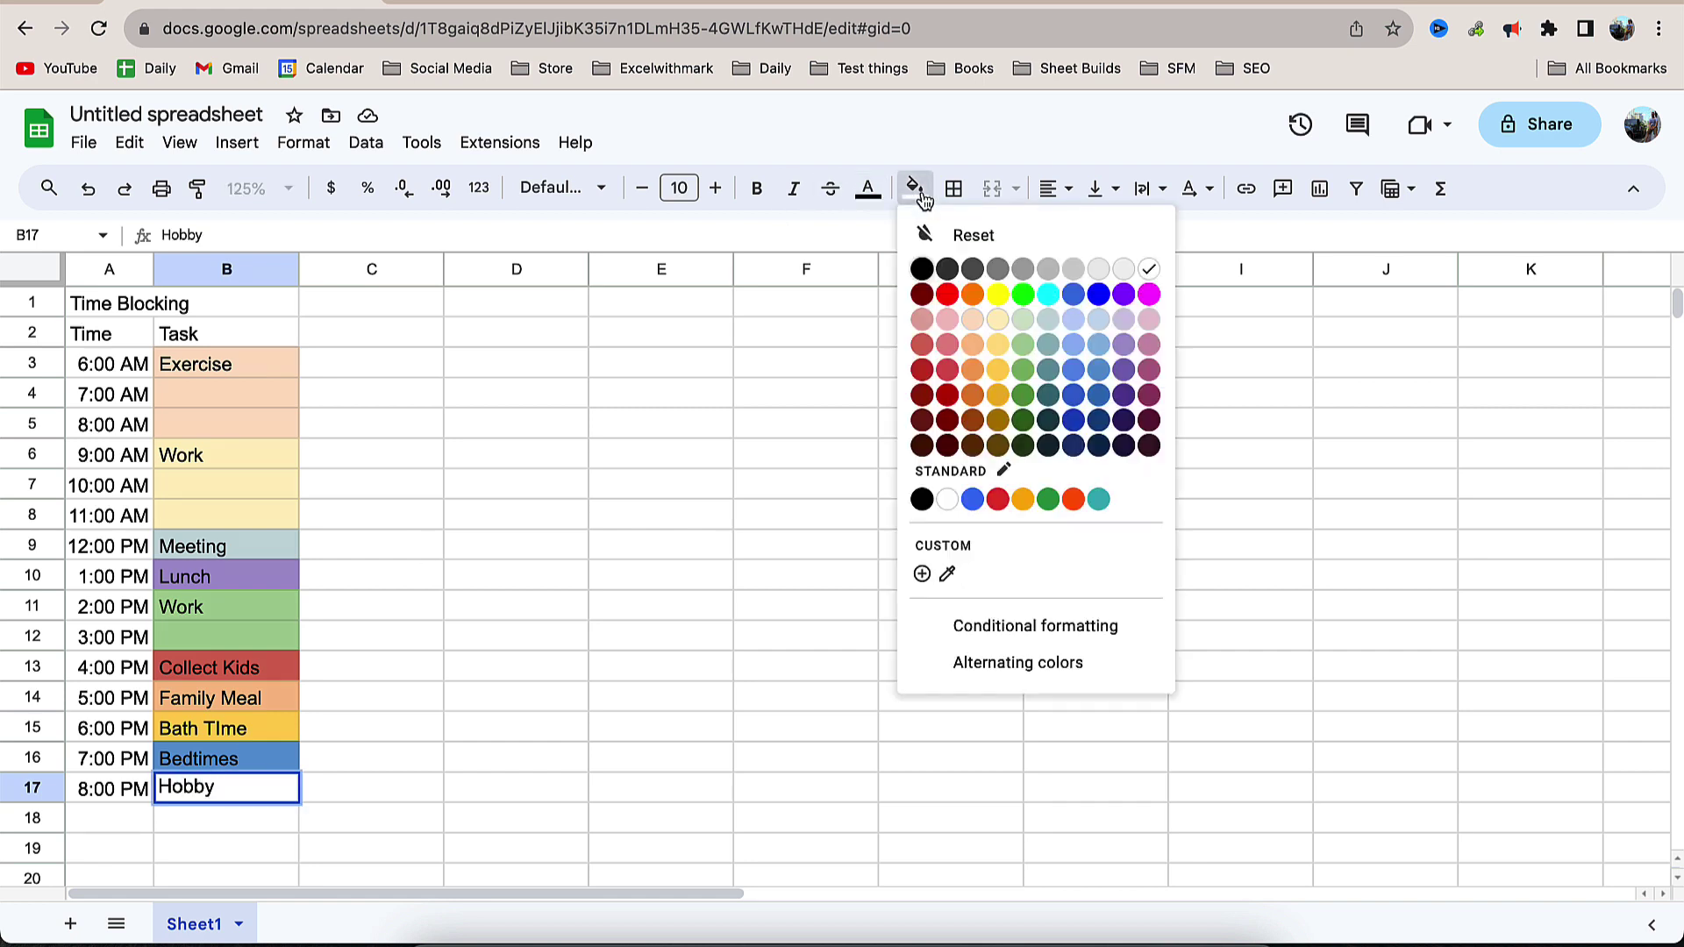
pyautogui.click(965, 400)
pyautogui.click(680, 606)
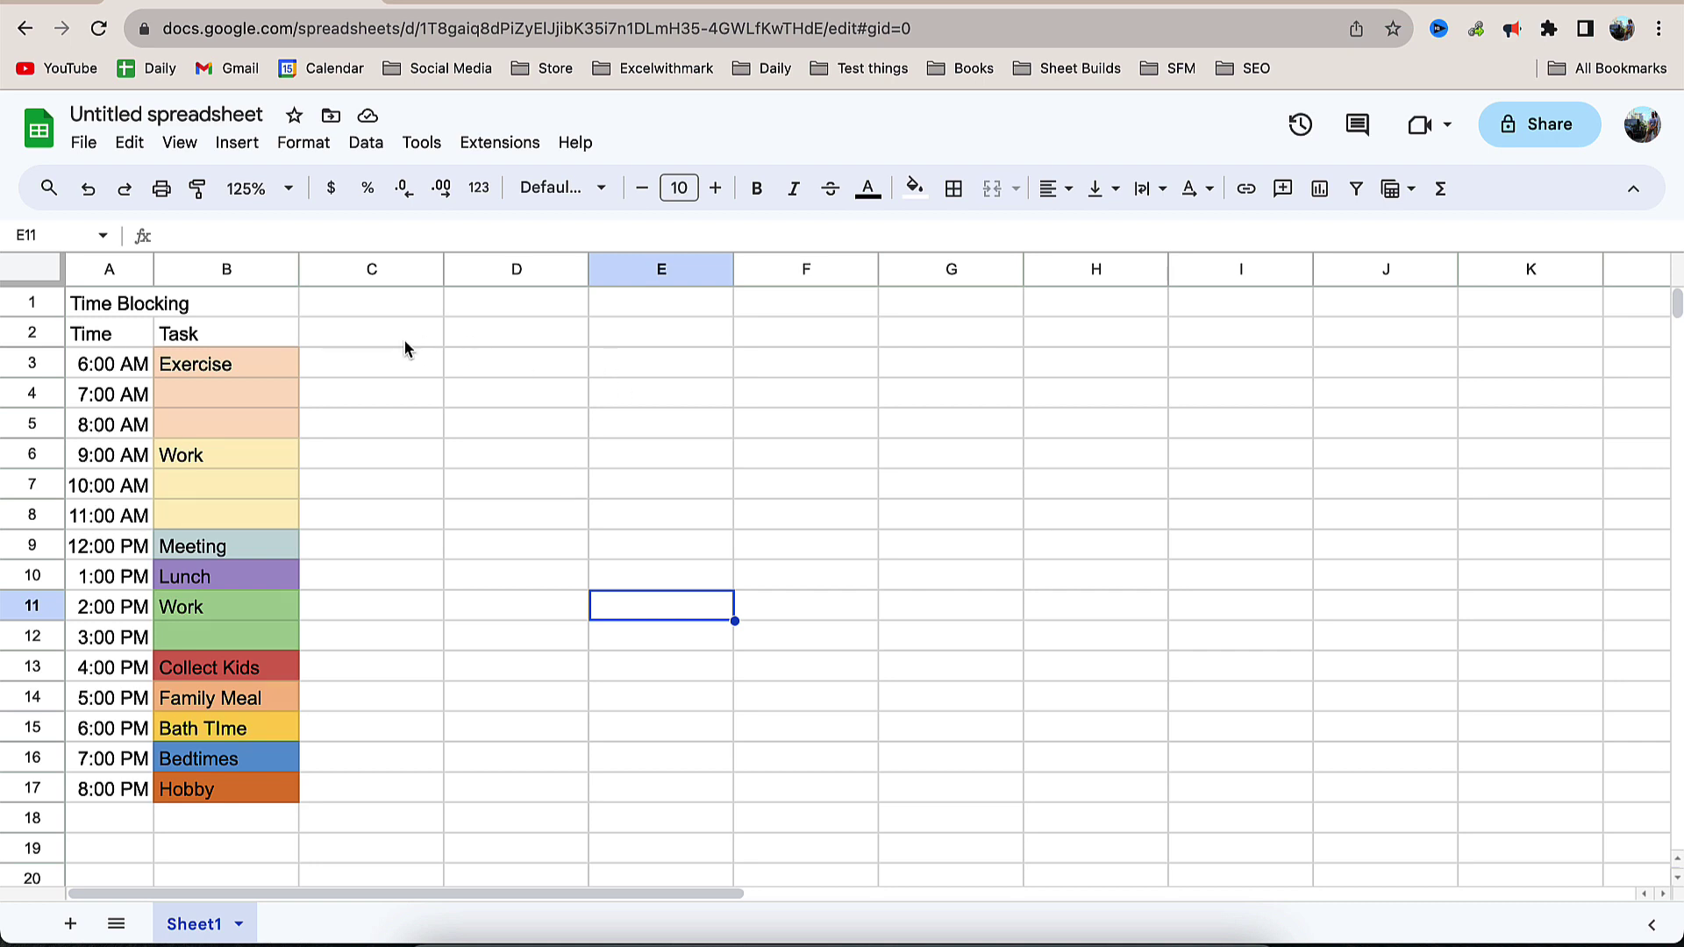
# Shade the Time/Task headers light cornflower blue and the title light grey.
pyautogui.moveTo(97, 334); pyautogui.dragTo(224, 335)
pyautogui.click(928, 191)
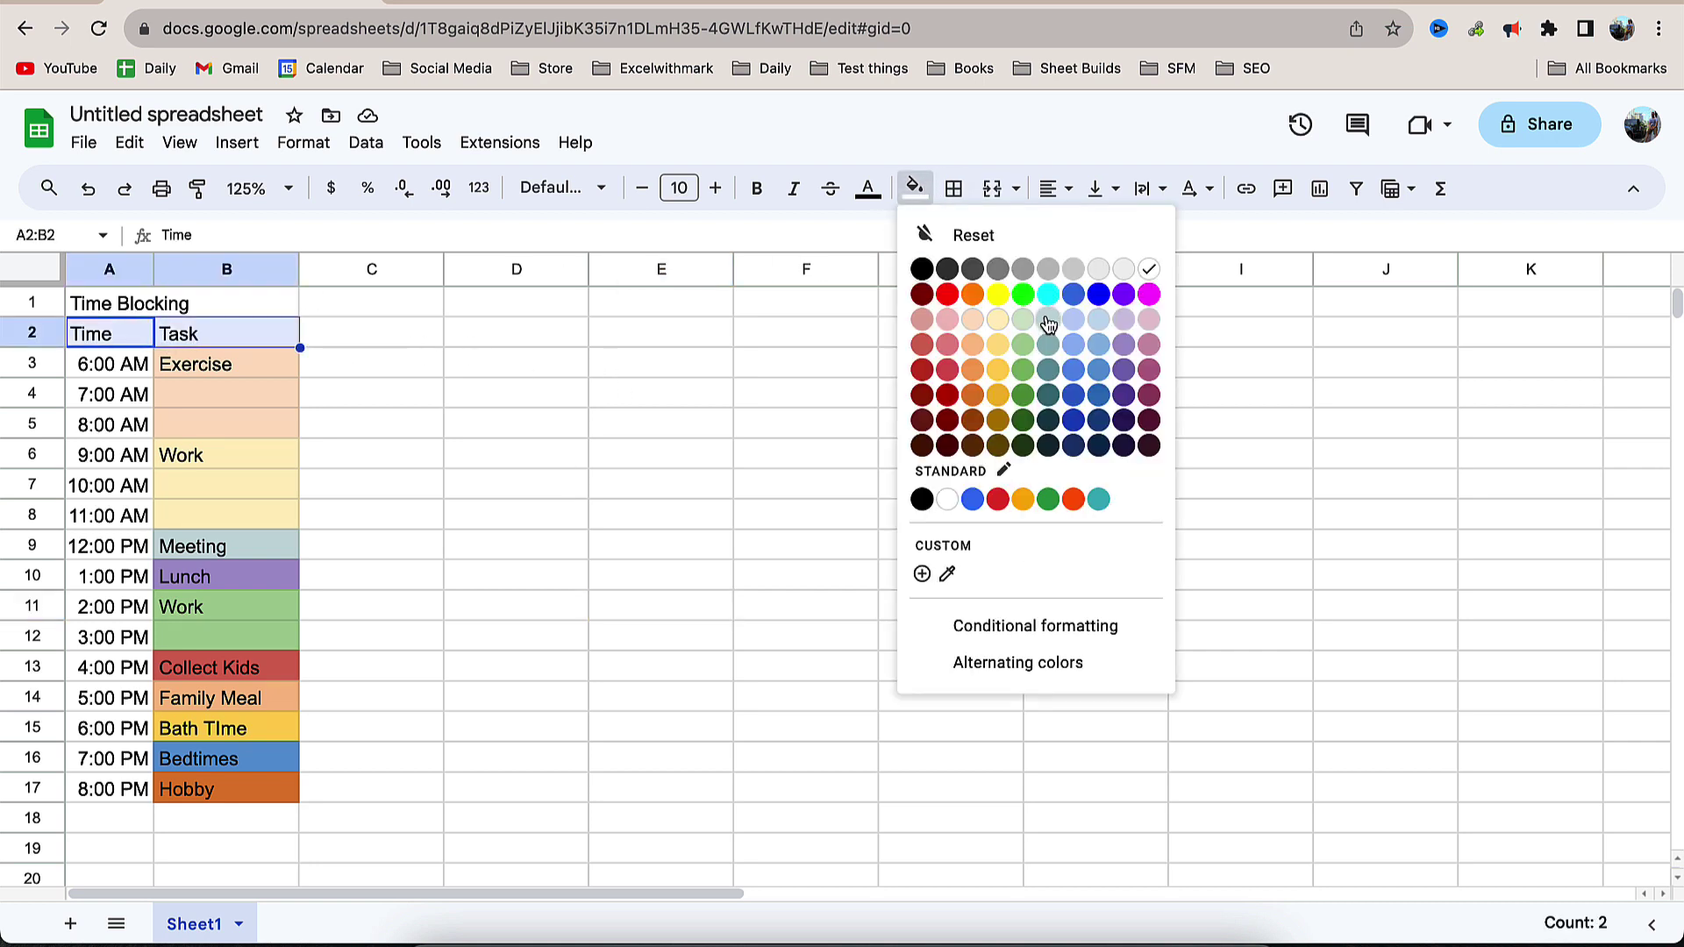
pyautogui.click(1074, 320)
pyautogui.click(153, 305)
pyautogui.click(917, 189)
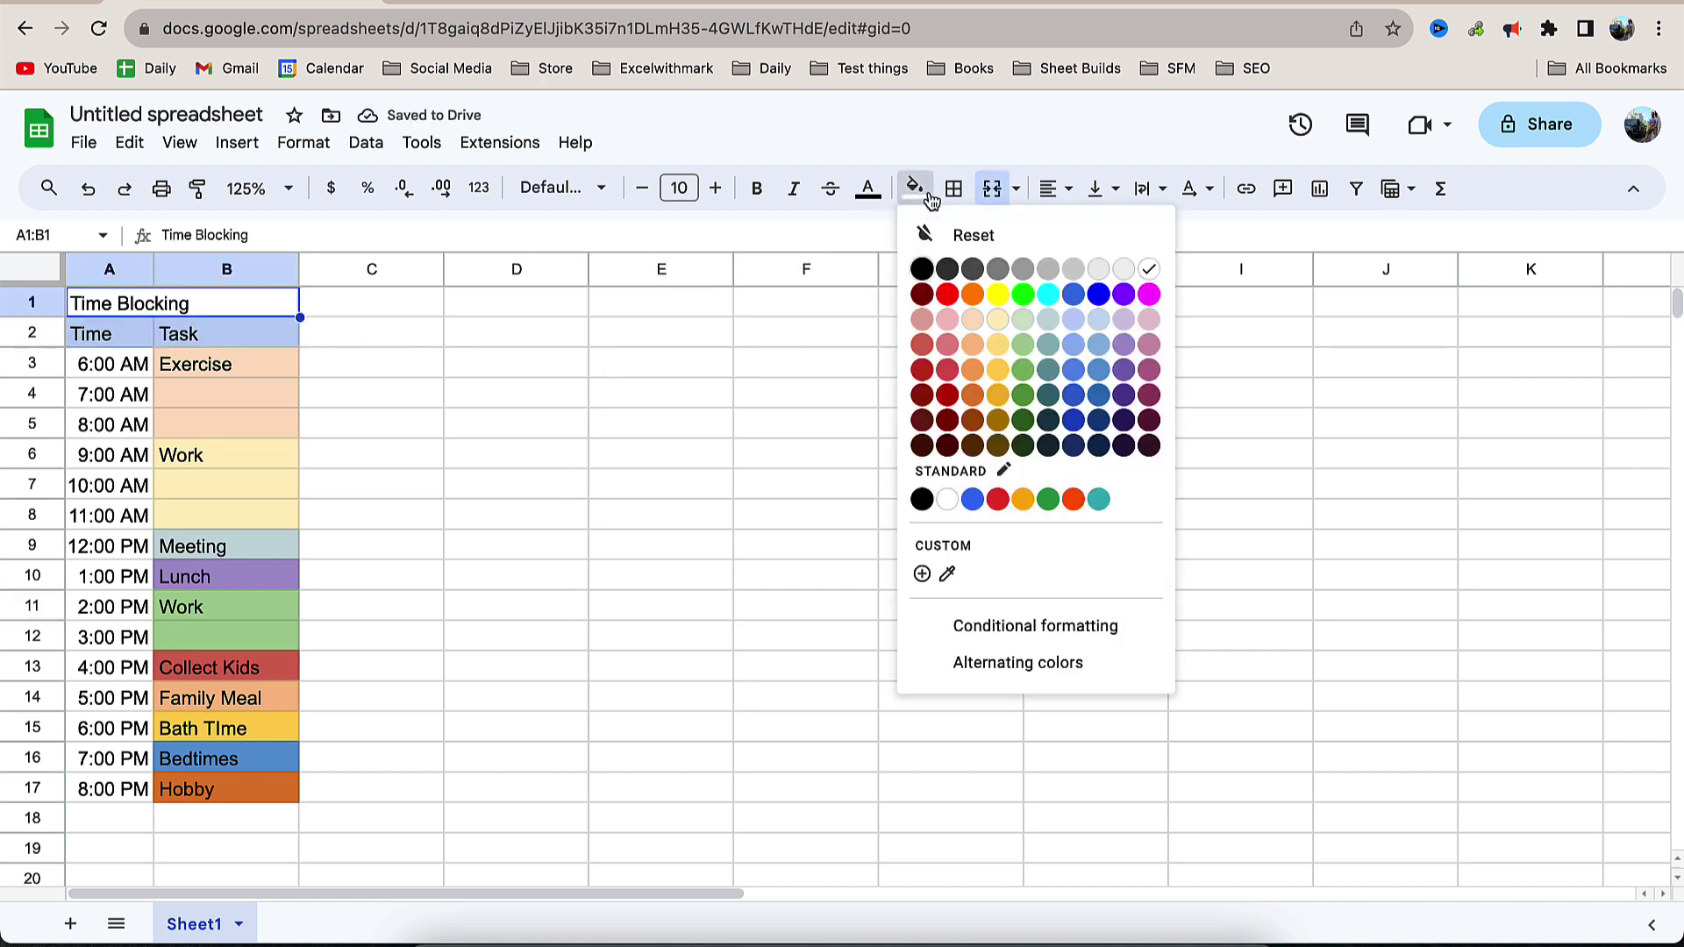
pyautogui.click(1076, 277)
# Shade the 6:00 AM–8:00 PM time column light grey.
pyautogui.moveTo(112, 367); pyautogui.dragTo(110, 789)
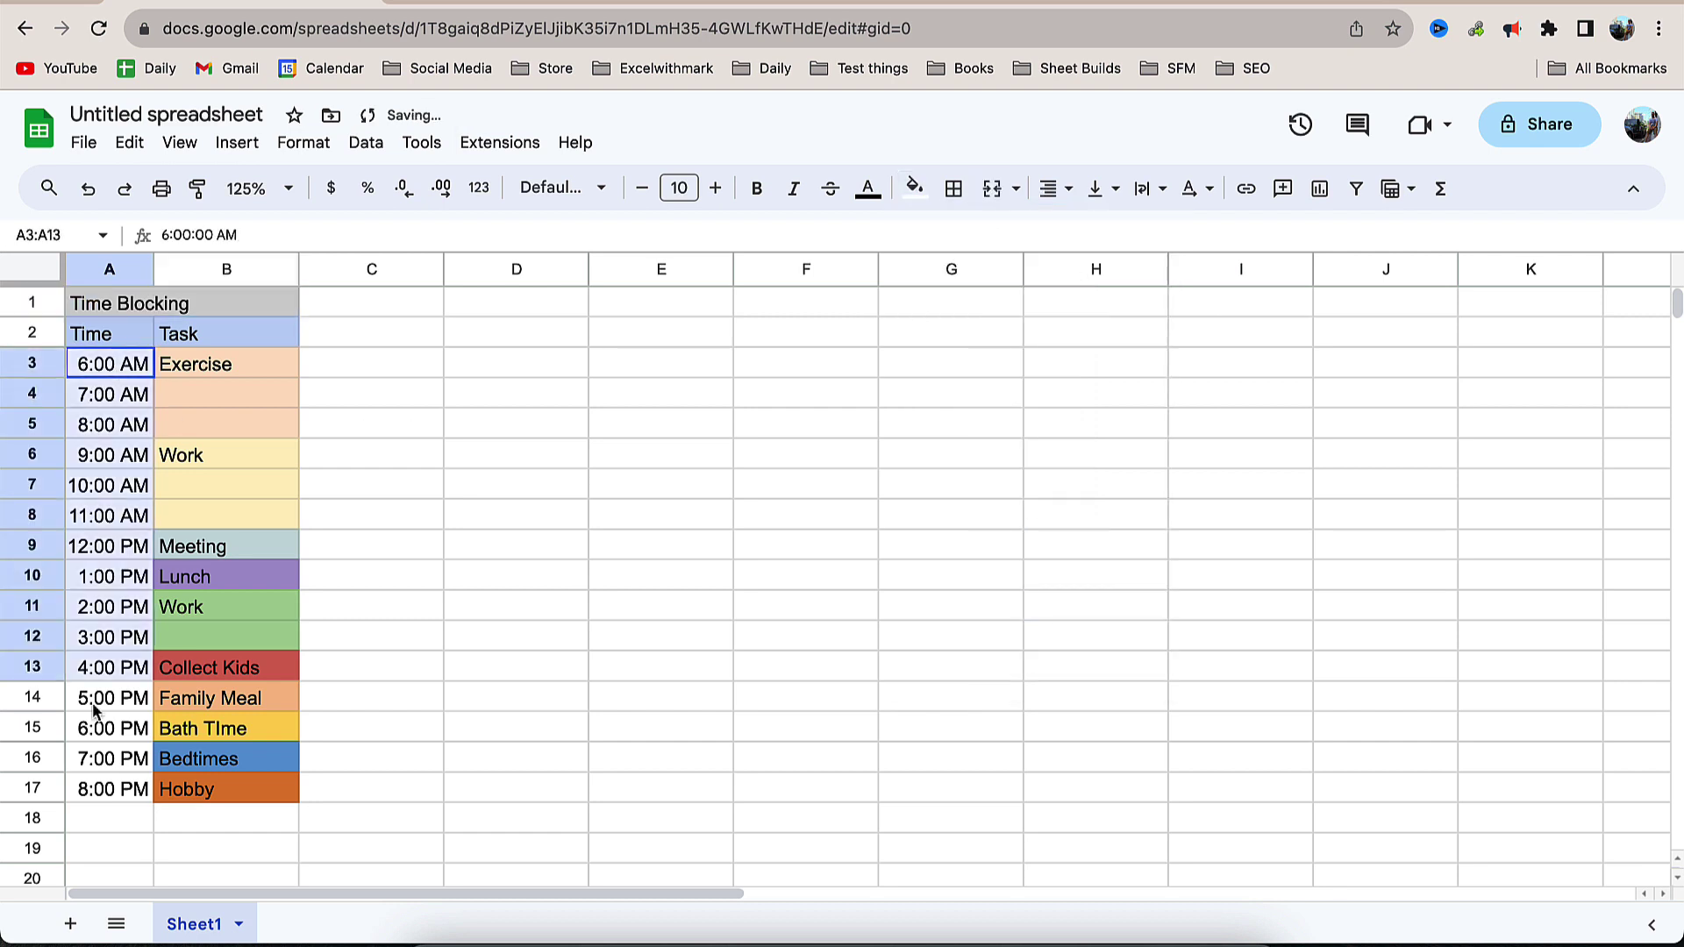
pyautogui.click(917, 189)
pyautogui.click(1076, 278)
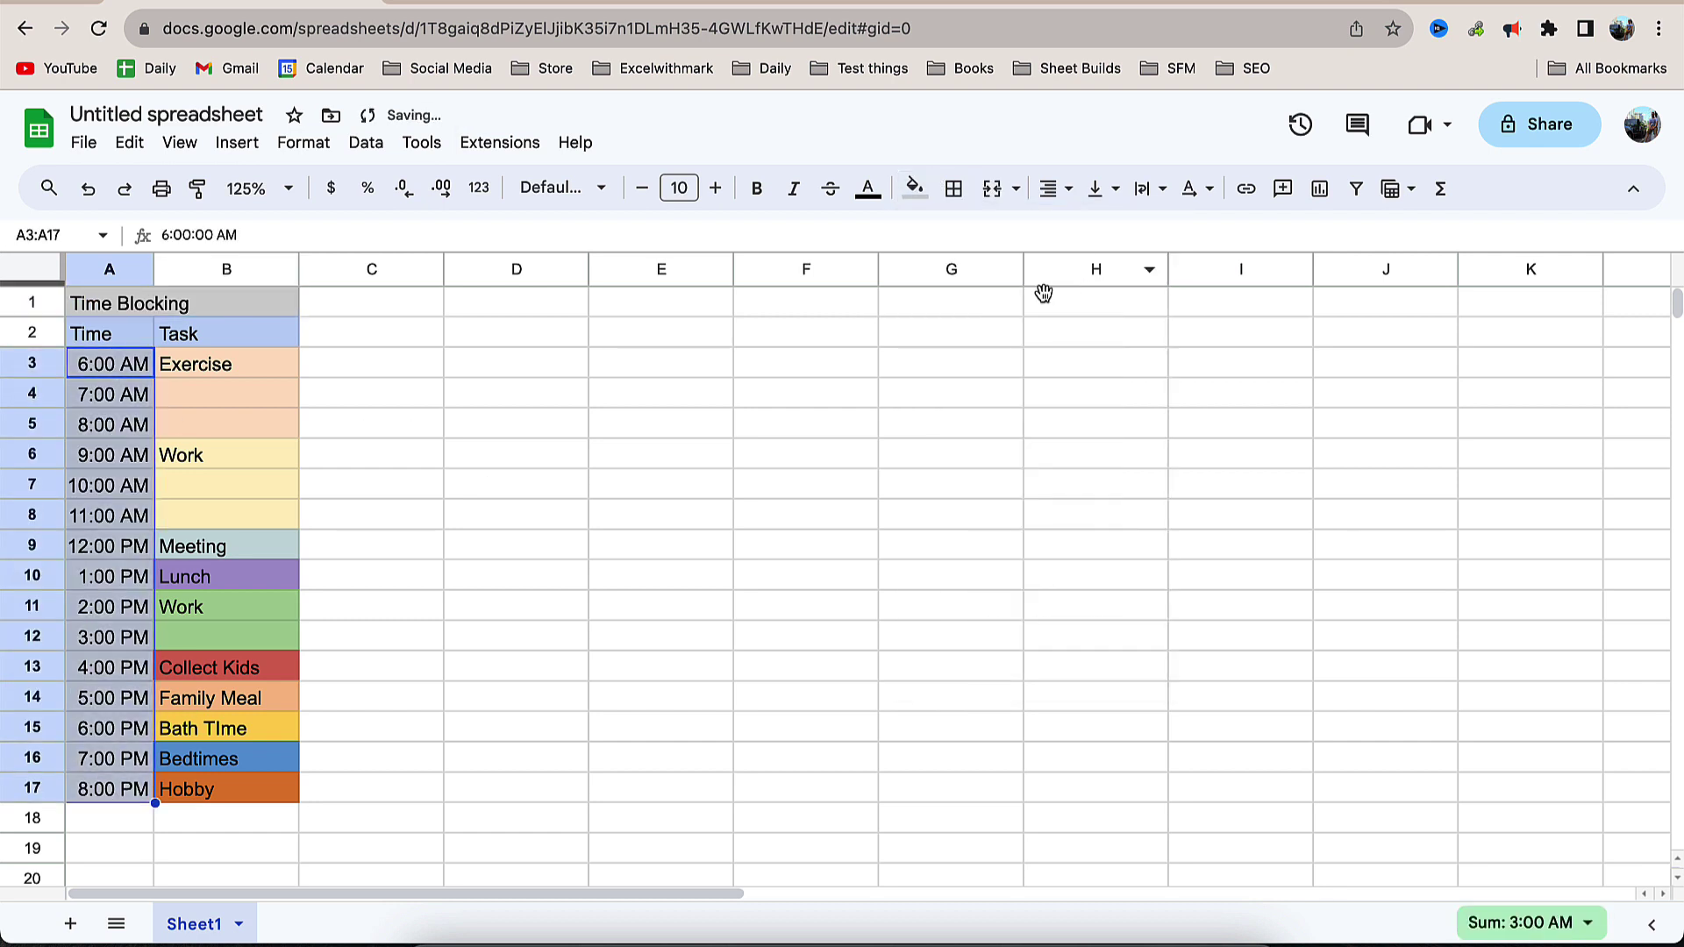
pyautogui.click(517, 545)
# Add borders to the title and header rows and around every time cell.
pyautogui.moveTo(115, 313); pyautogui.dragTo(219, 335)
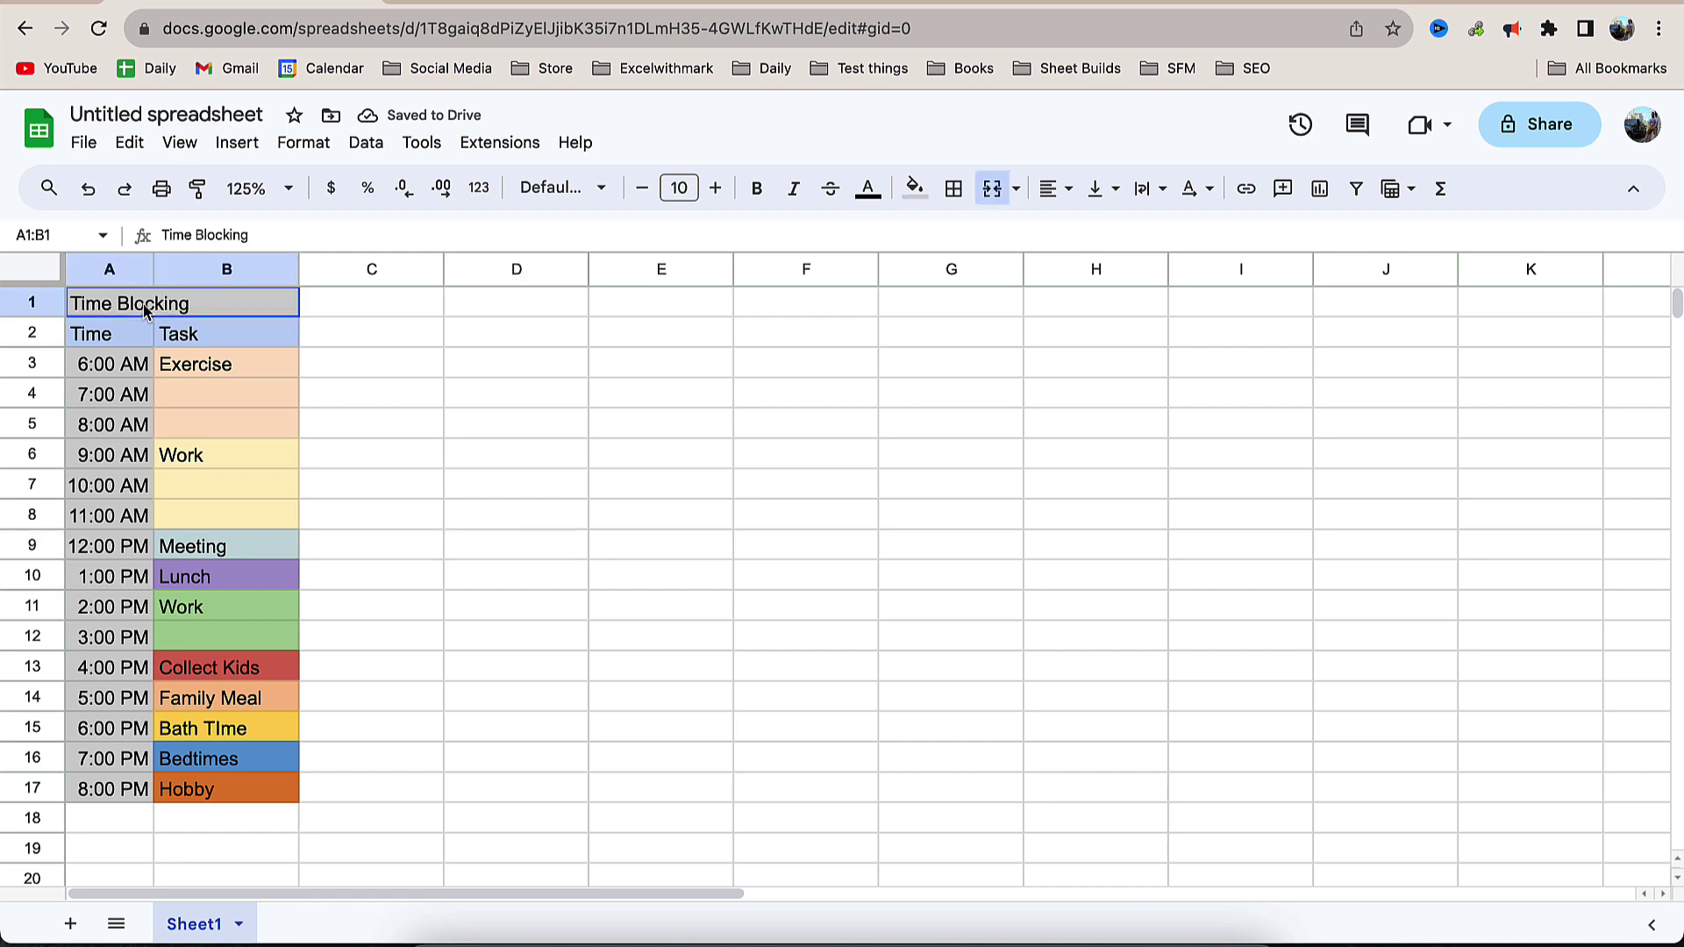
pyautogui.click(954, 189)
pyautogui.click(992, 254)
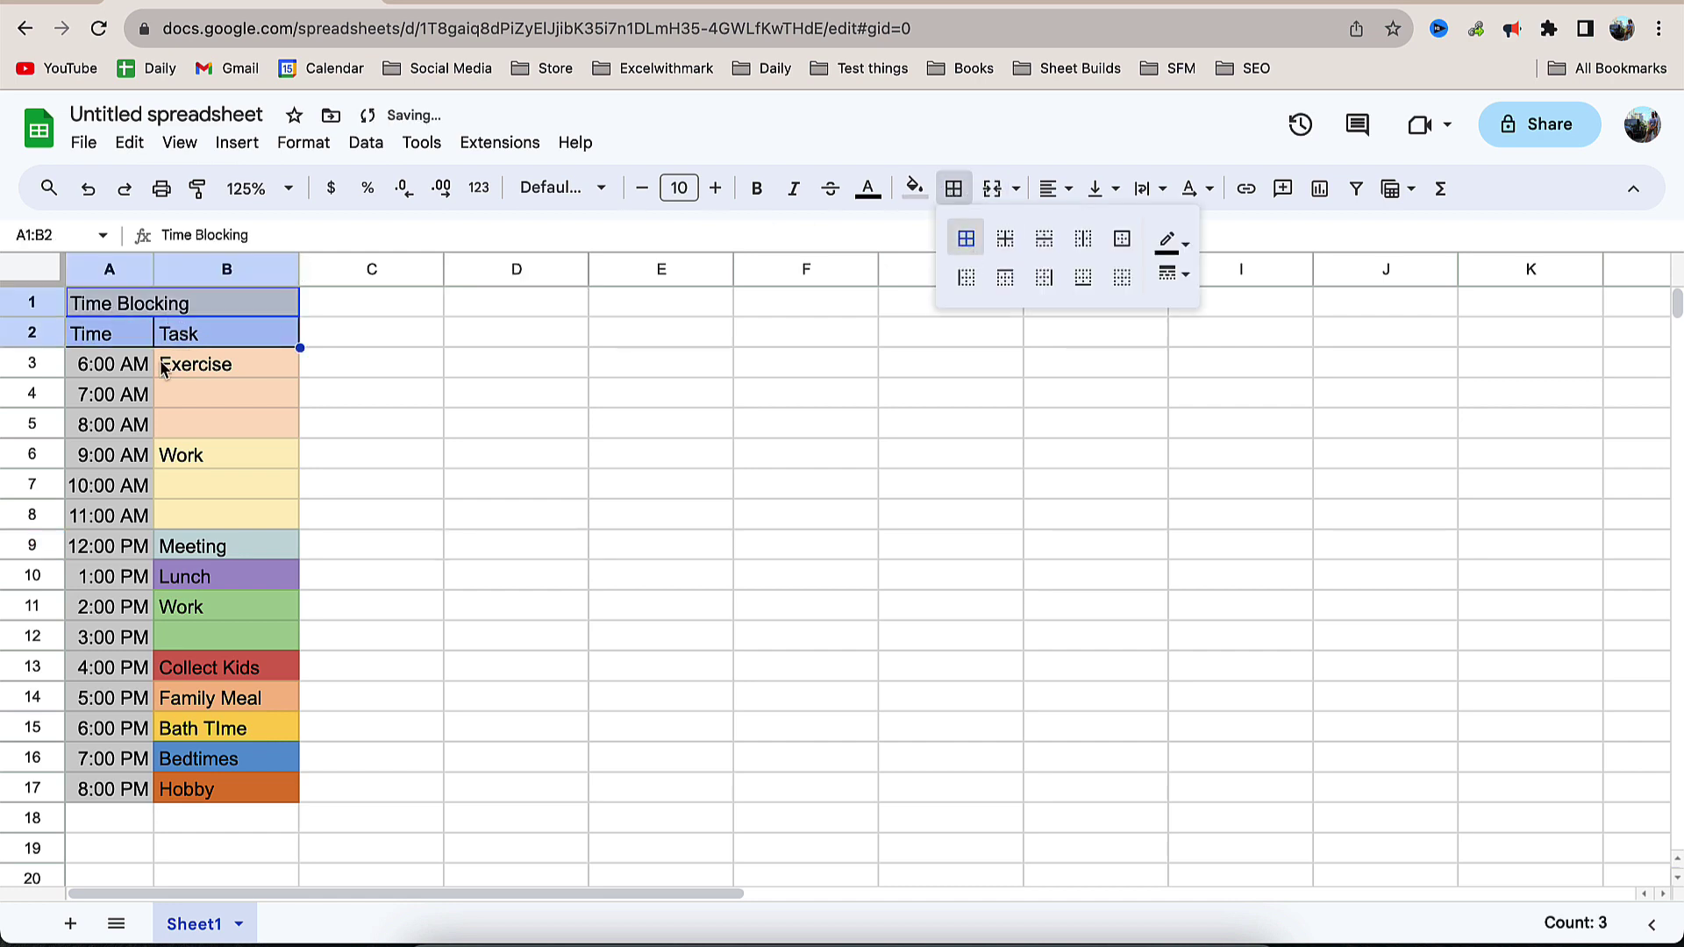
pyautogui.moveTo(113, 365); pyautogui.dragTo(105, 789)
pyautogui.click(953, 189)
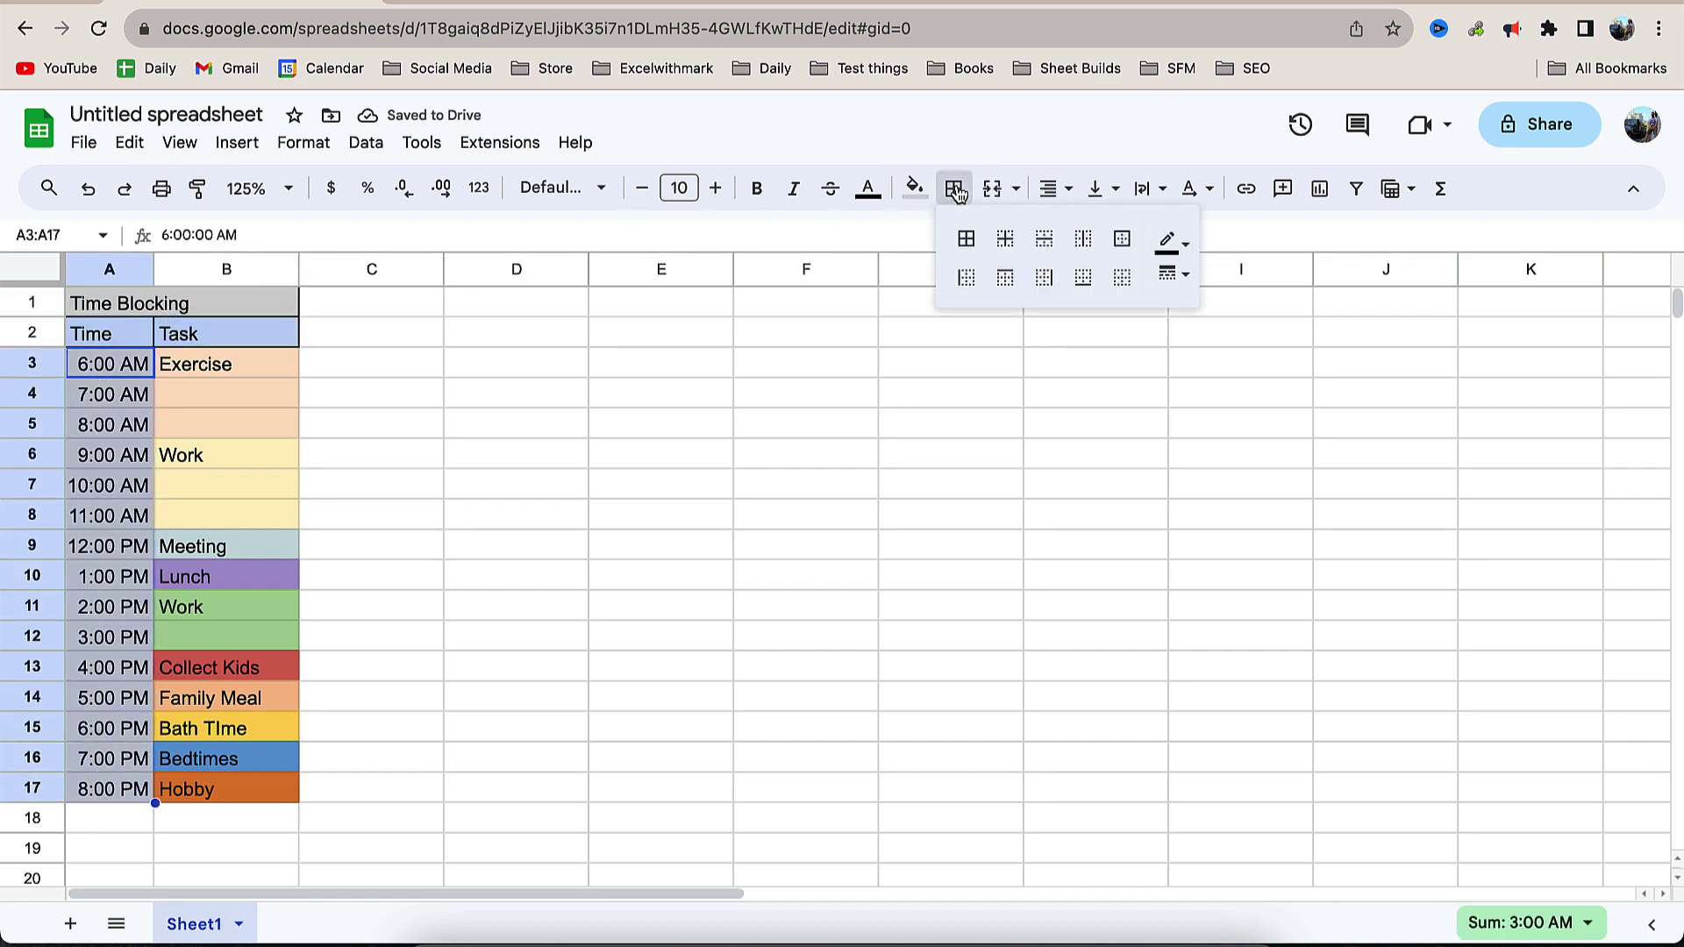
pyautogui.click(966, 239)
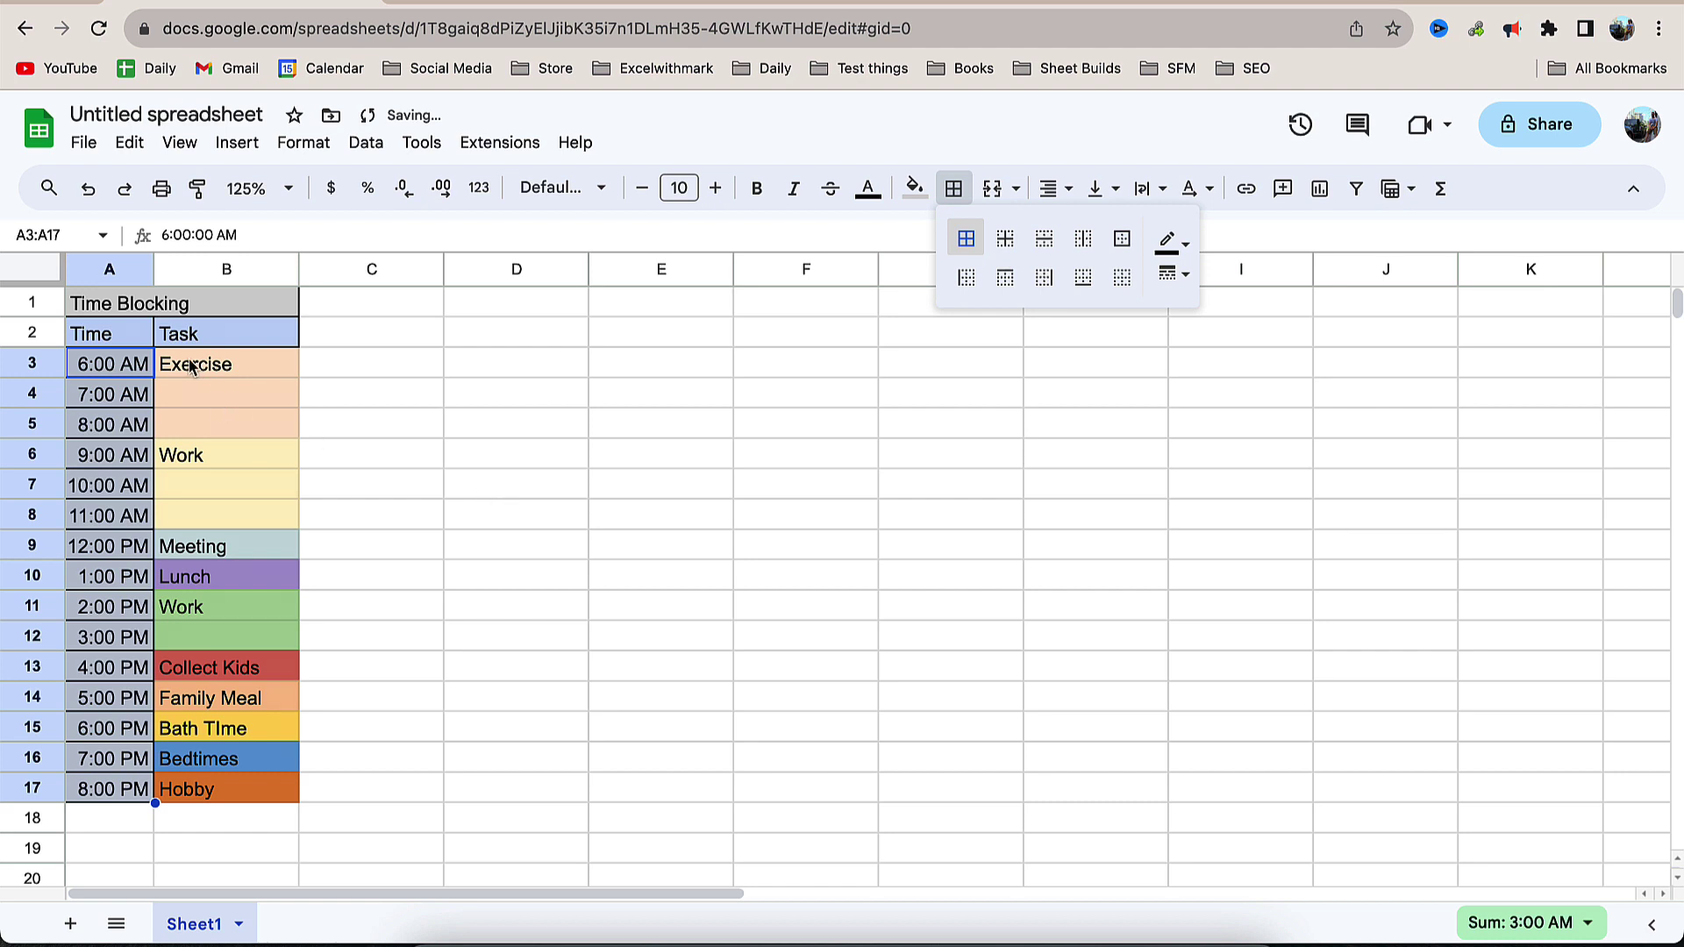
# Apply an outer border around the whole table A1:B17.
pyautogui.moveTo(130, 314); pyautogui.dragTo(245, 790)
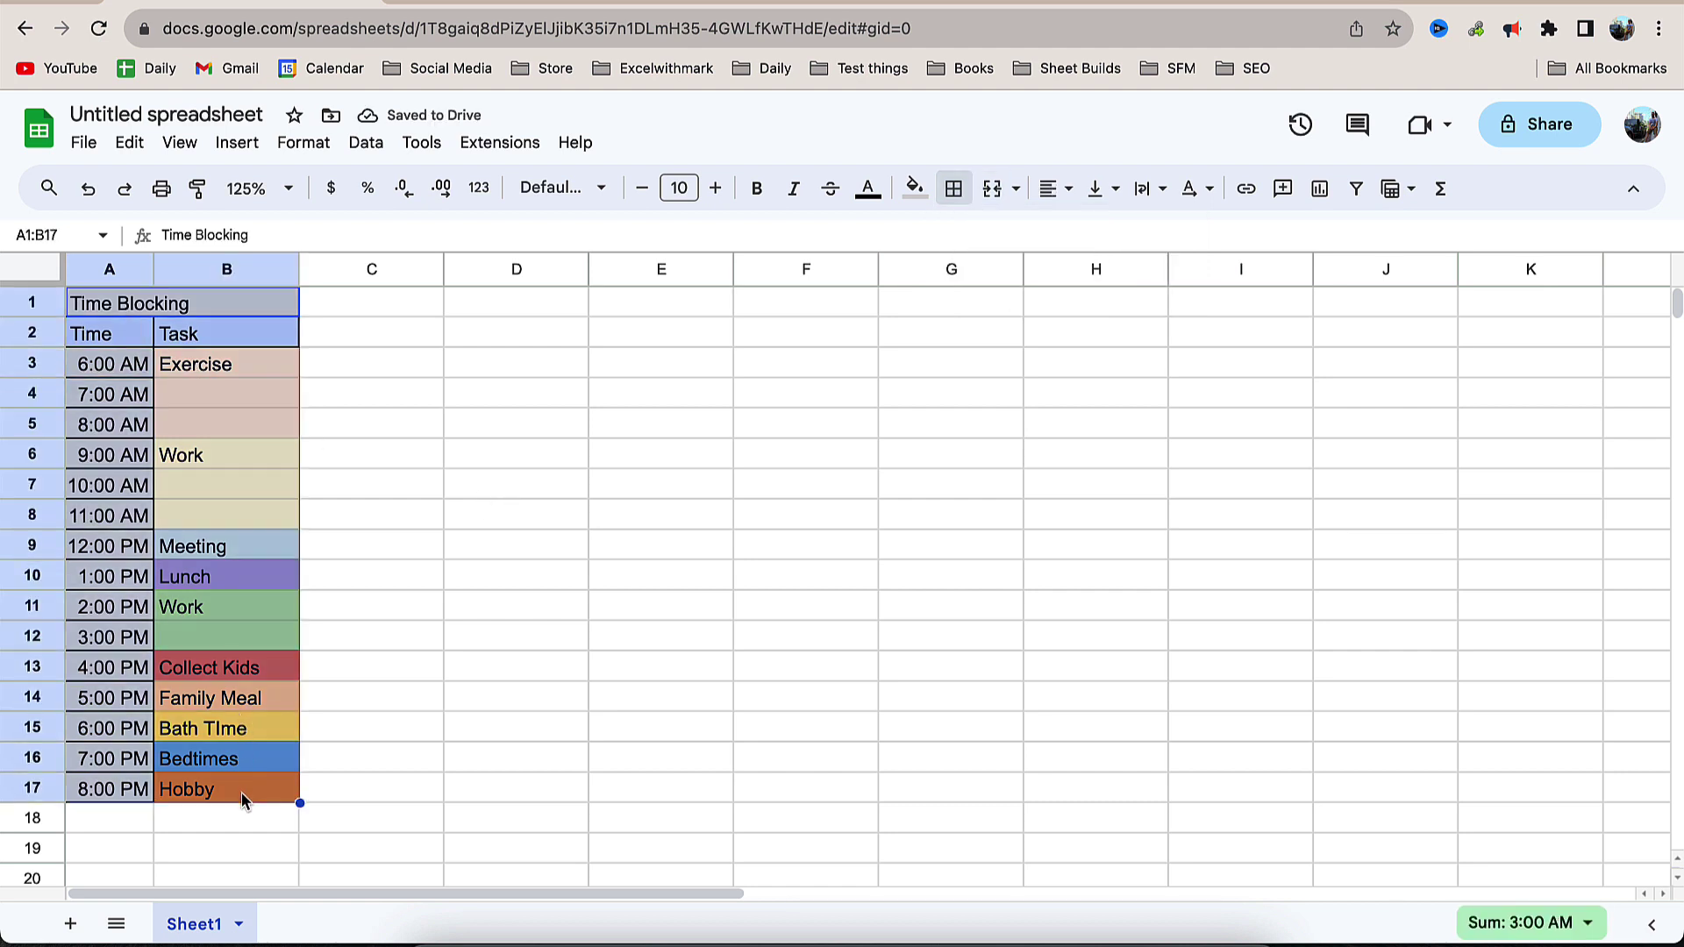
pyautogui.click(954, 189)
pyautogui.click(1122, 239)
# Type Priorities in D2 with the numbers 1, 2, 3 in D3:D5.
pyautogui.click(635, 454)
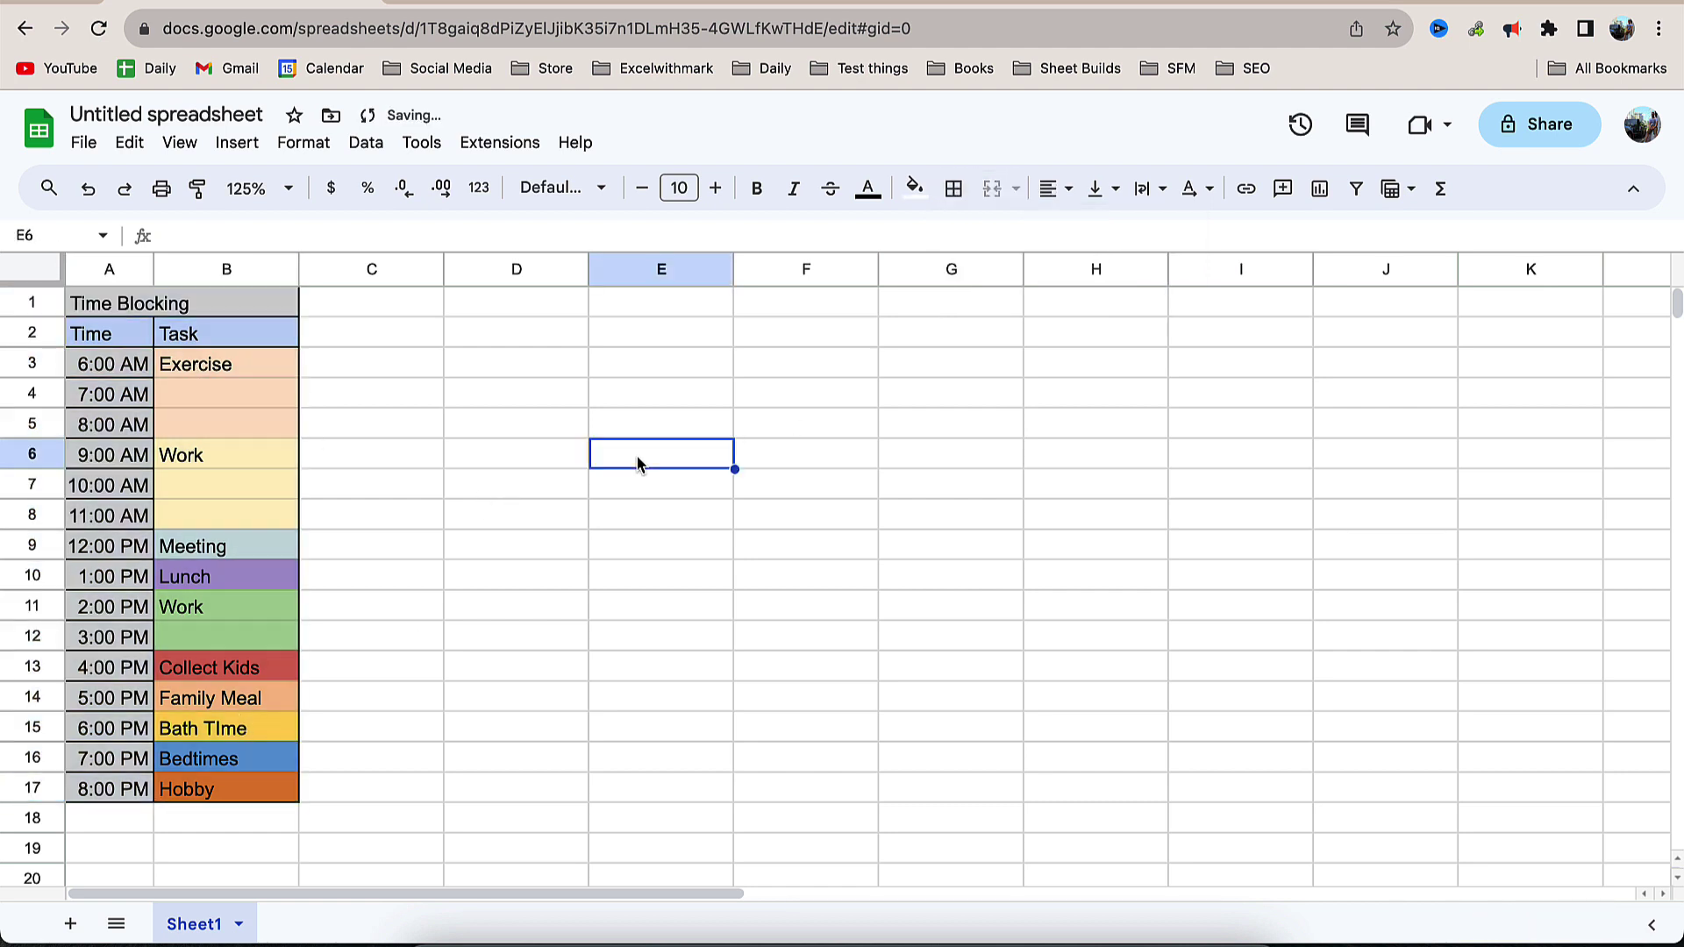
pyautogui.click(482, 342)
pyautogui.write('Priorities')
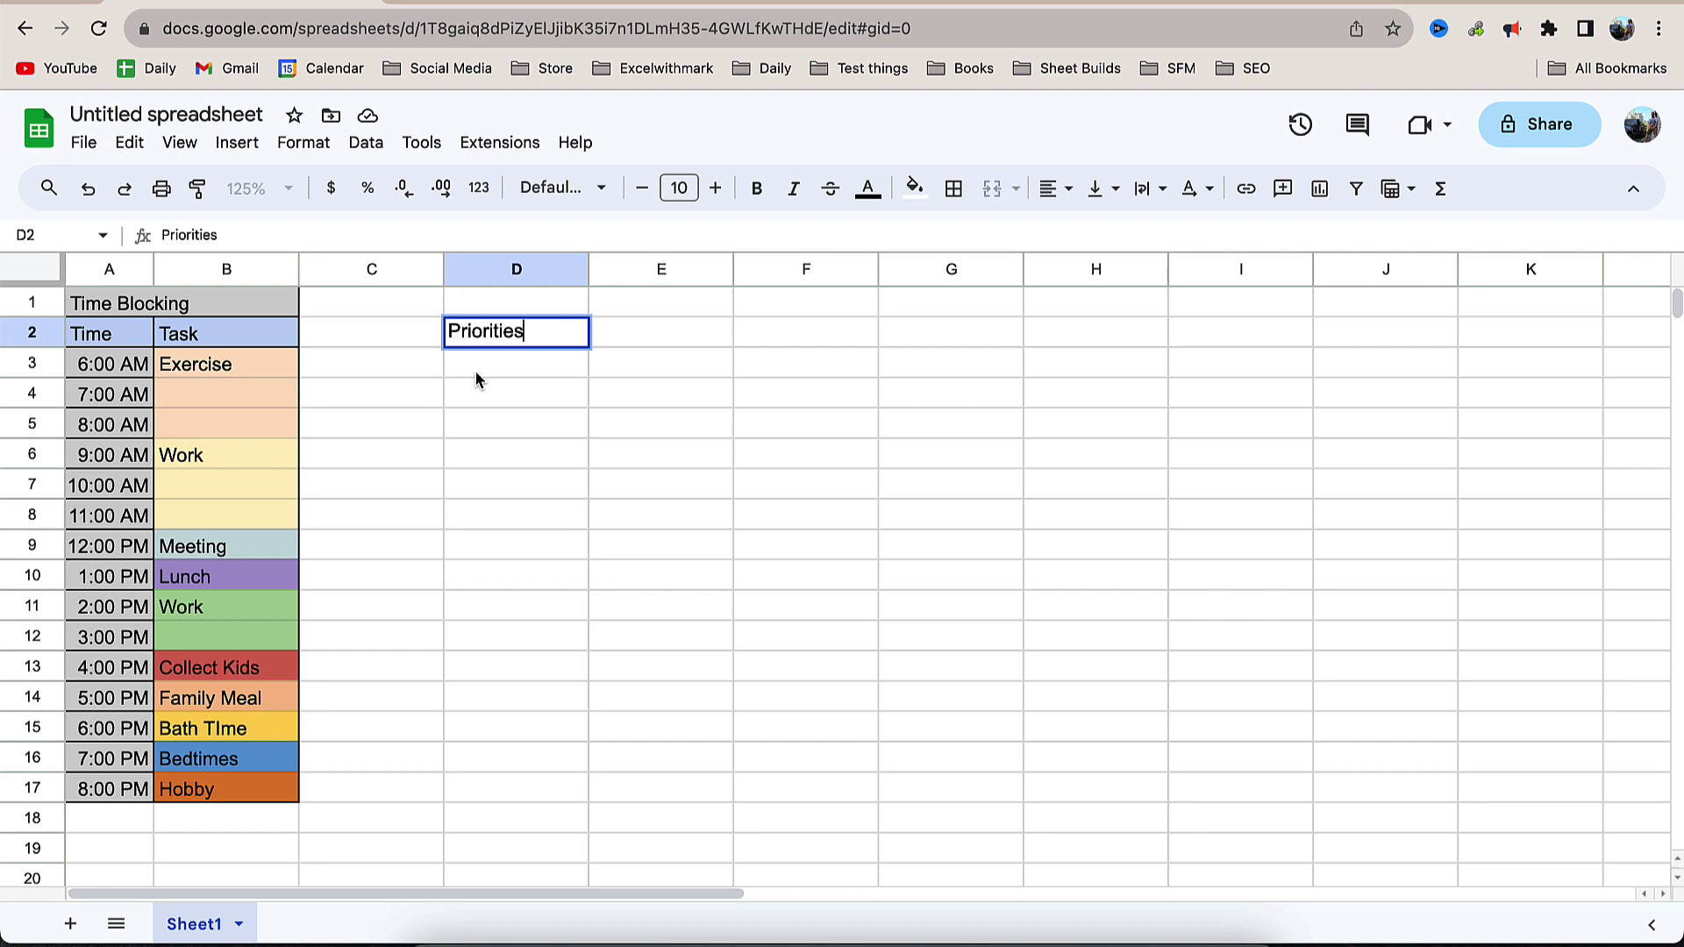
pyautogui.press('Return')
pyautogui.write('1')
pyautogui.press('Return')
pyautogui.write('2')
pyautogui.press('Return')
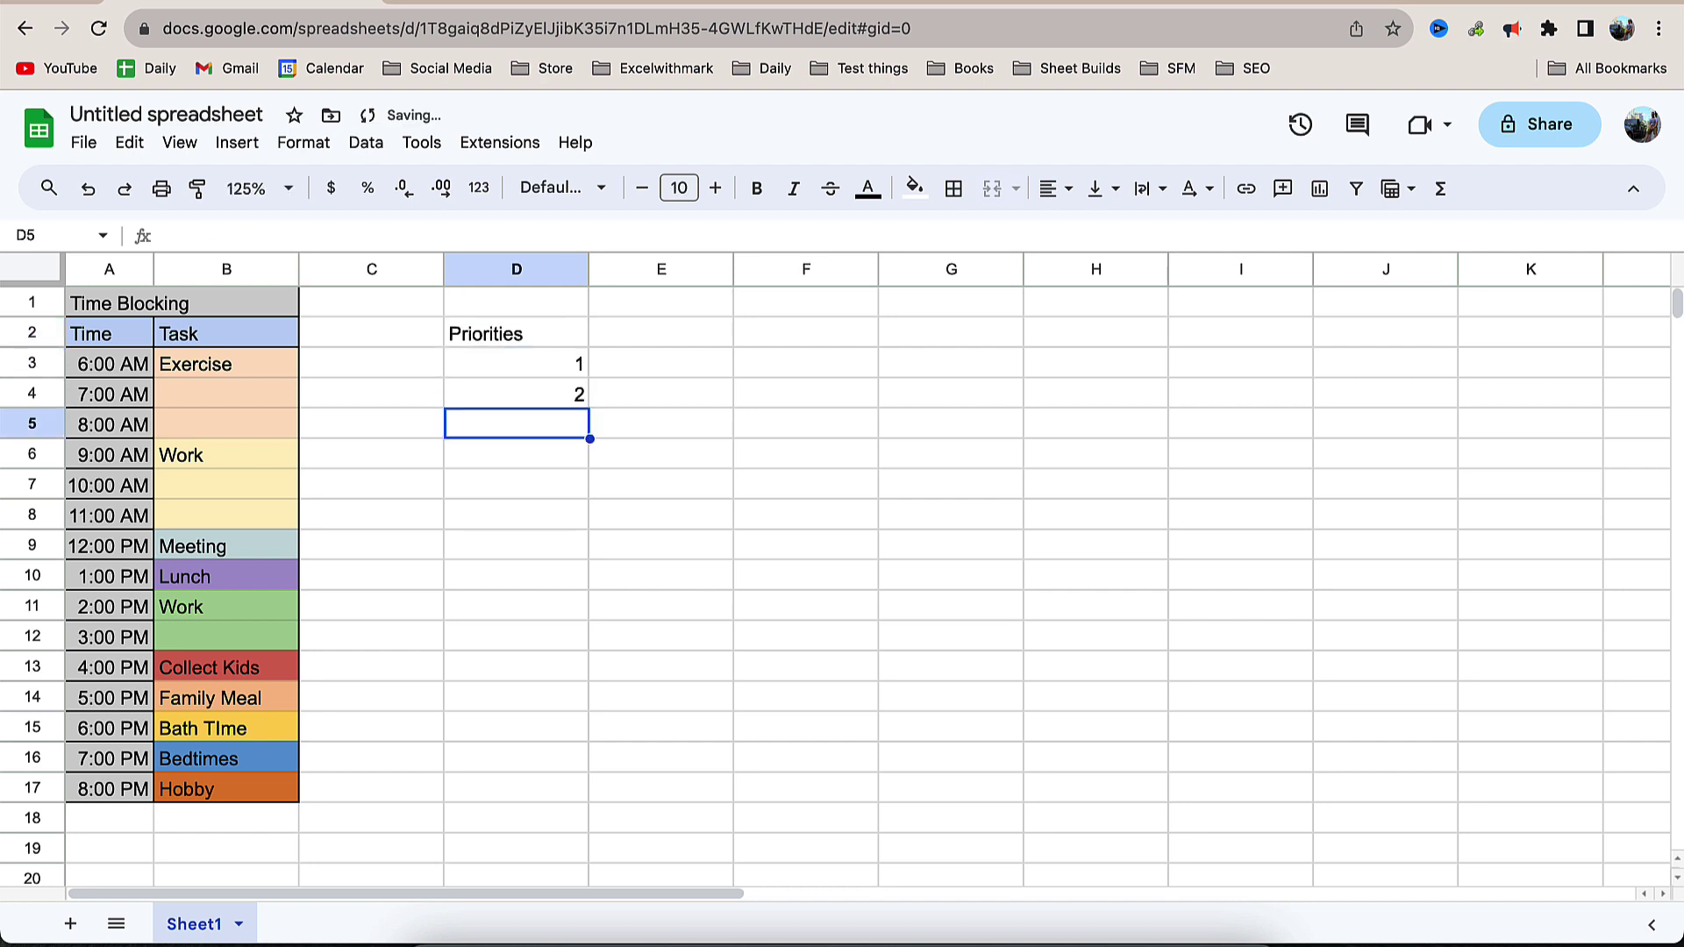
pyautogui.write('3')
pyautogui.press('Return')
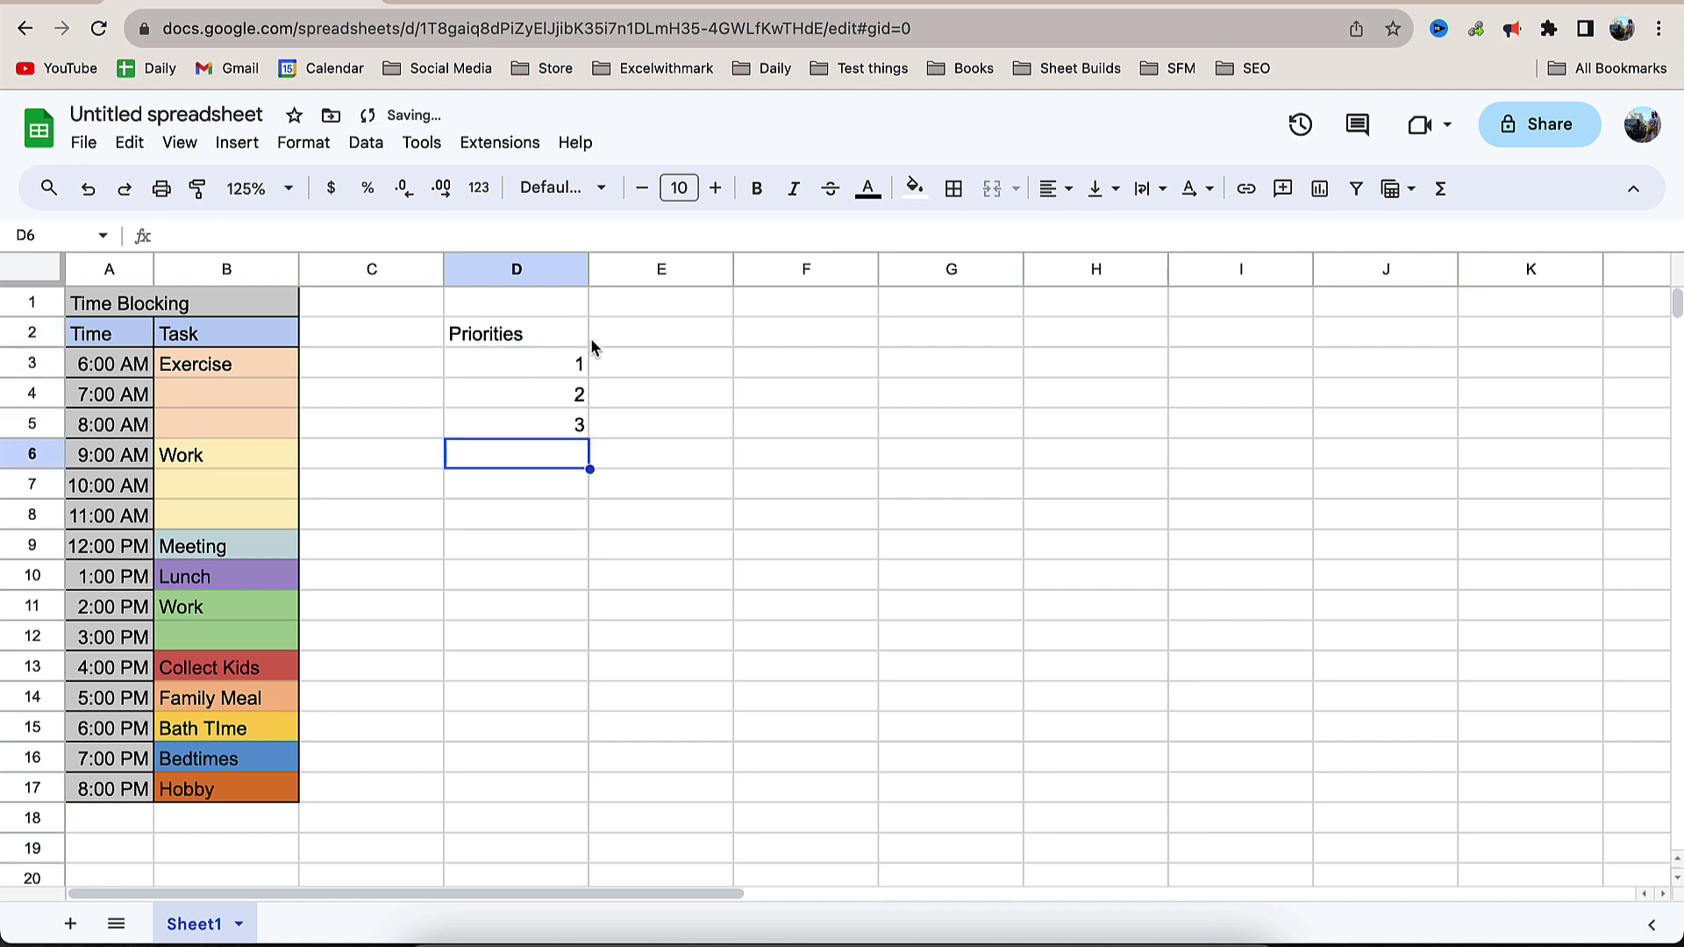
# Narrow column D, merge D2:H2, and centre the Priorities heading at size 16.
pyautogui.moveTo(587, 270); pyautogui.dragTo(472, 269)
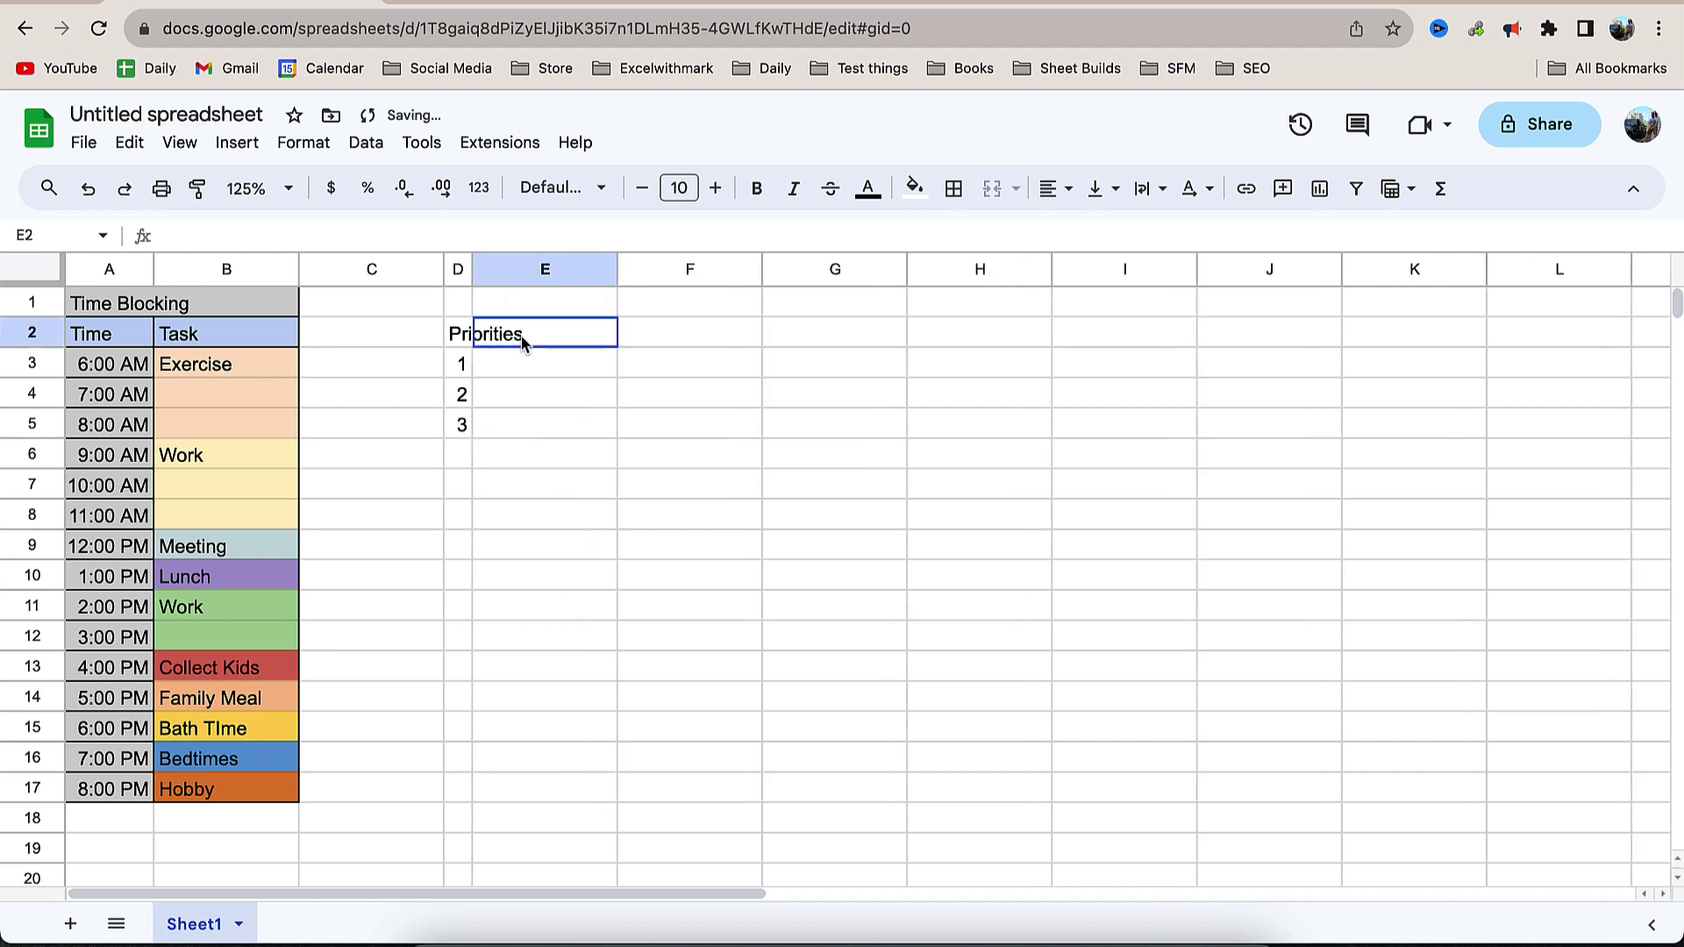
pyautogui.moveTo(526, 337); pyautogui.dragTo(956, 338)
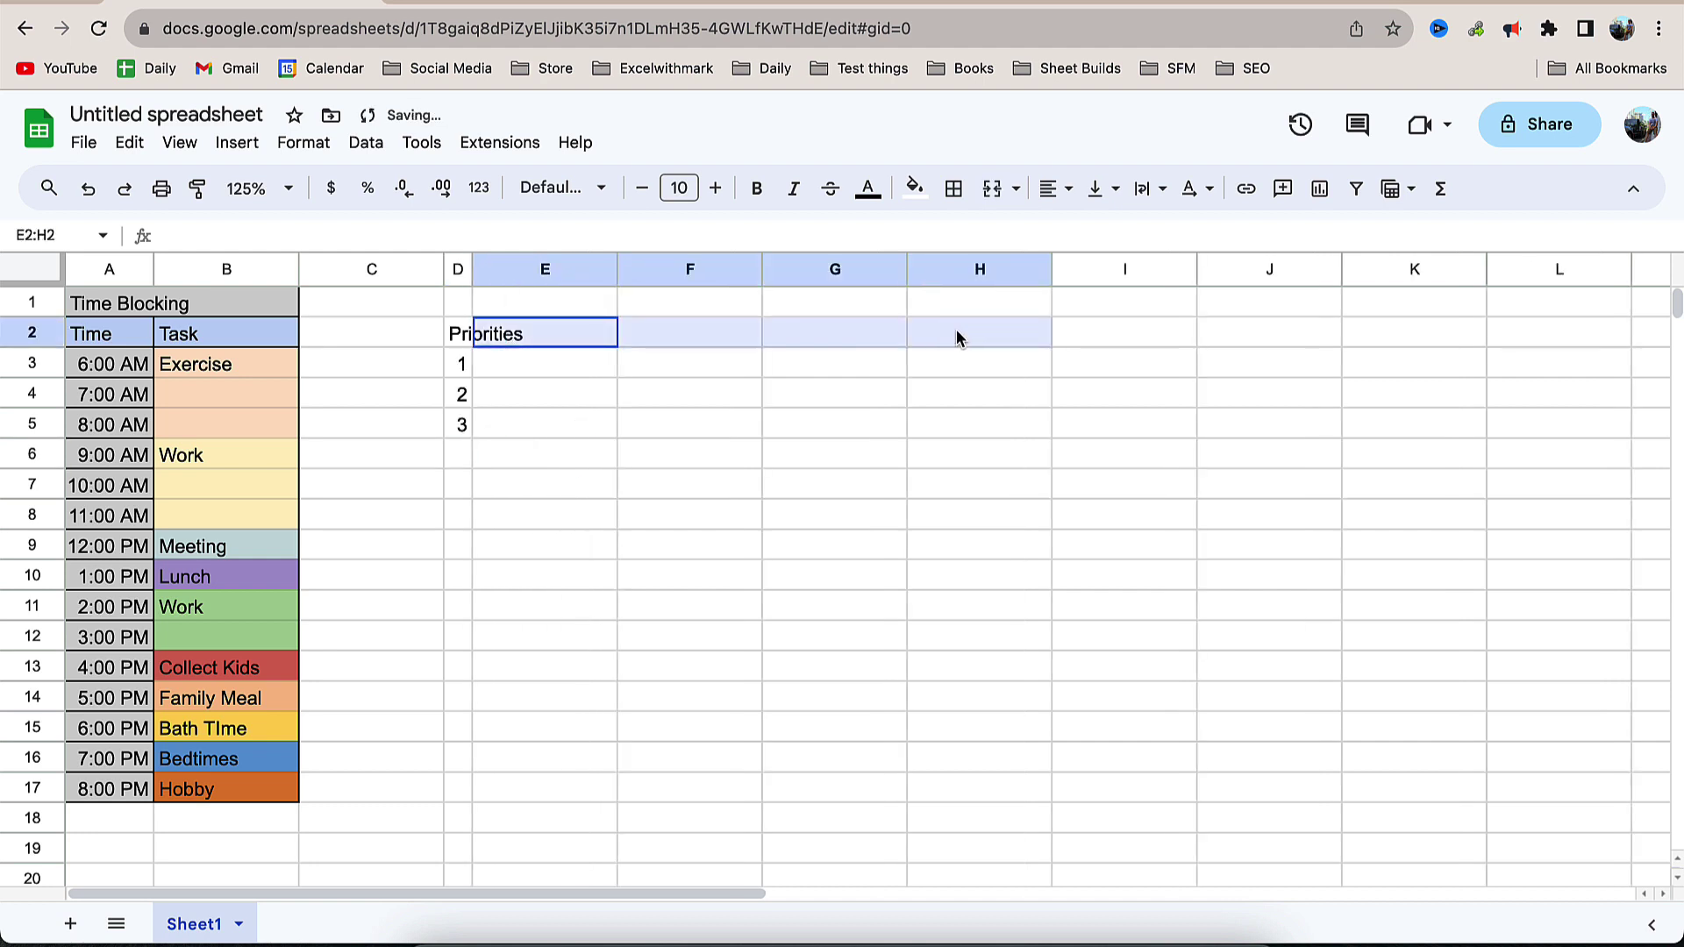
pyautogui.click(992, 188)
pyautogui.moveTo(465, 338); pyautogui.dragTo(496, 339)
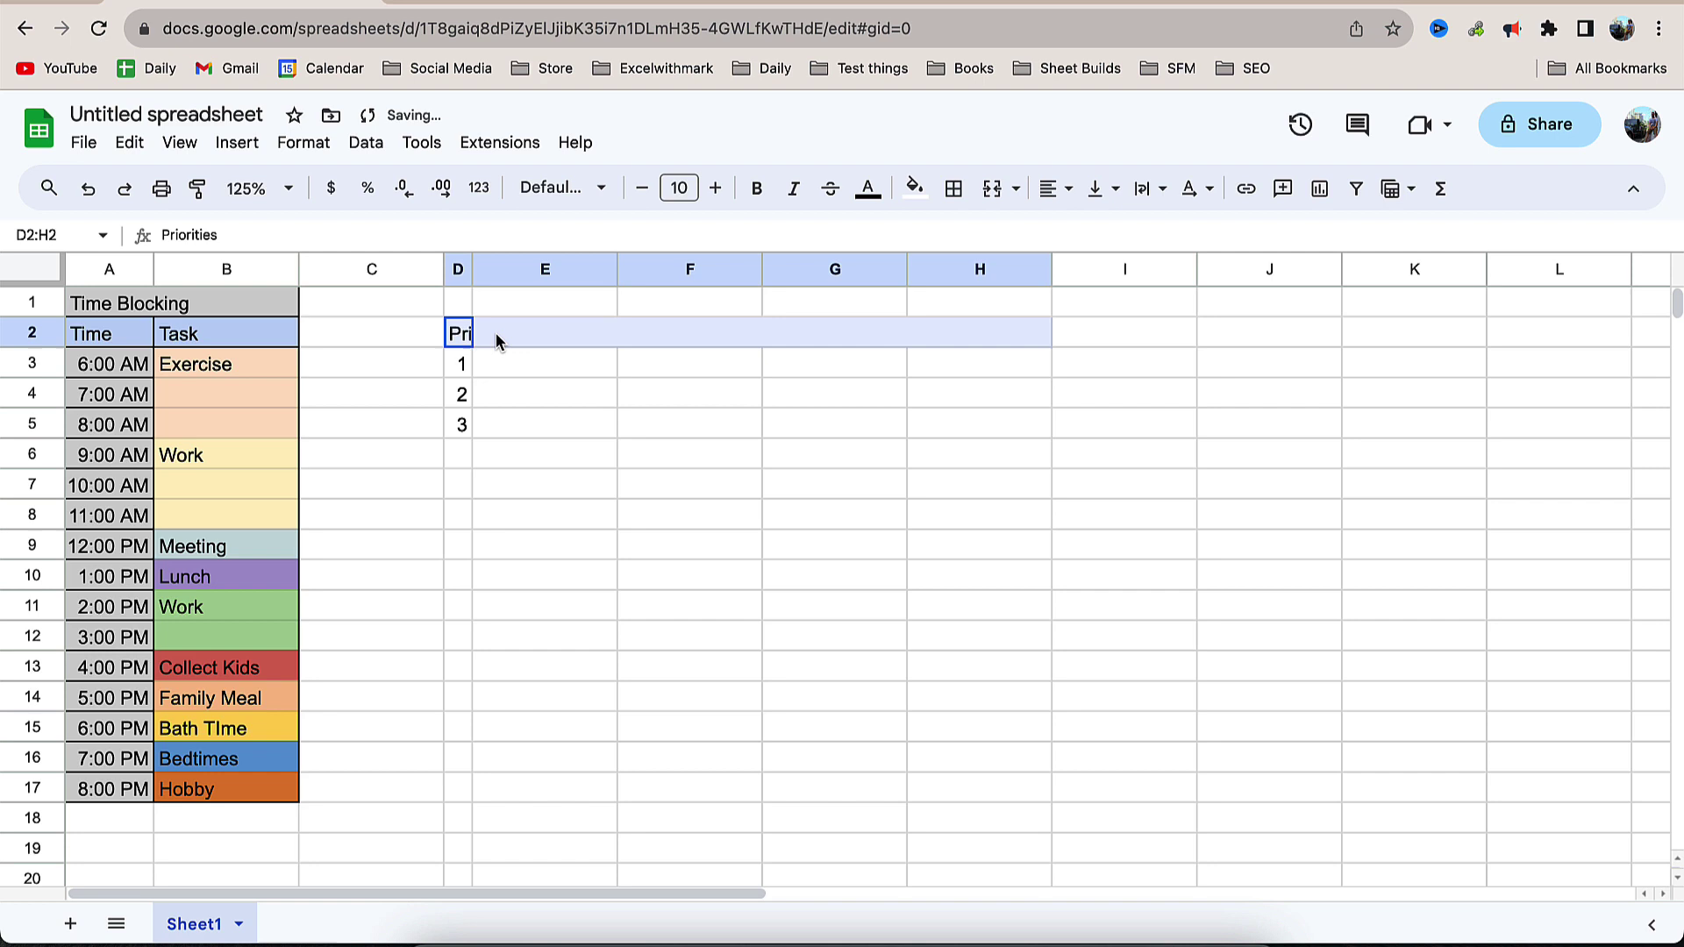
pyautogui.click(992, 189)
pyautogui.click(1057, 188)
pyautogui.click(1086, 230)
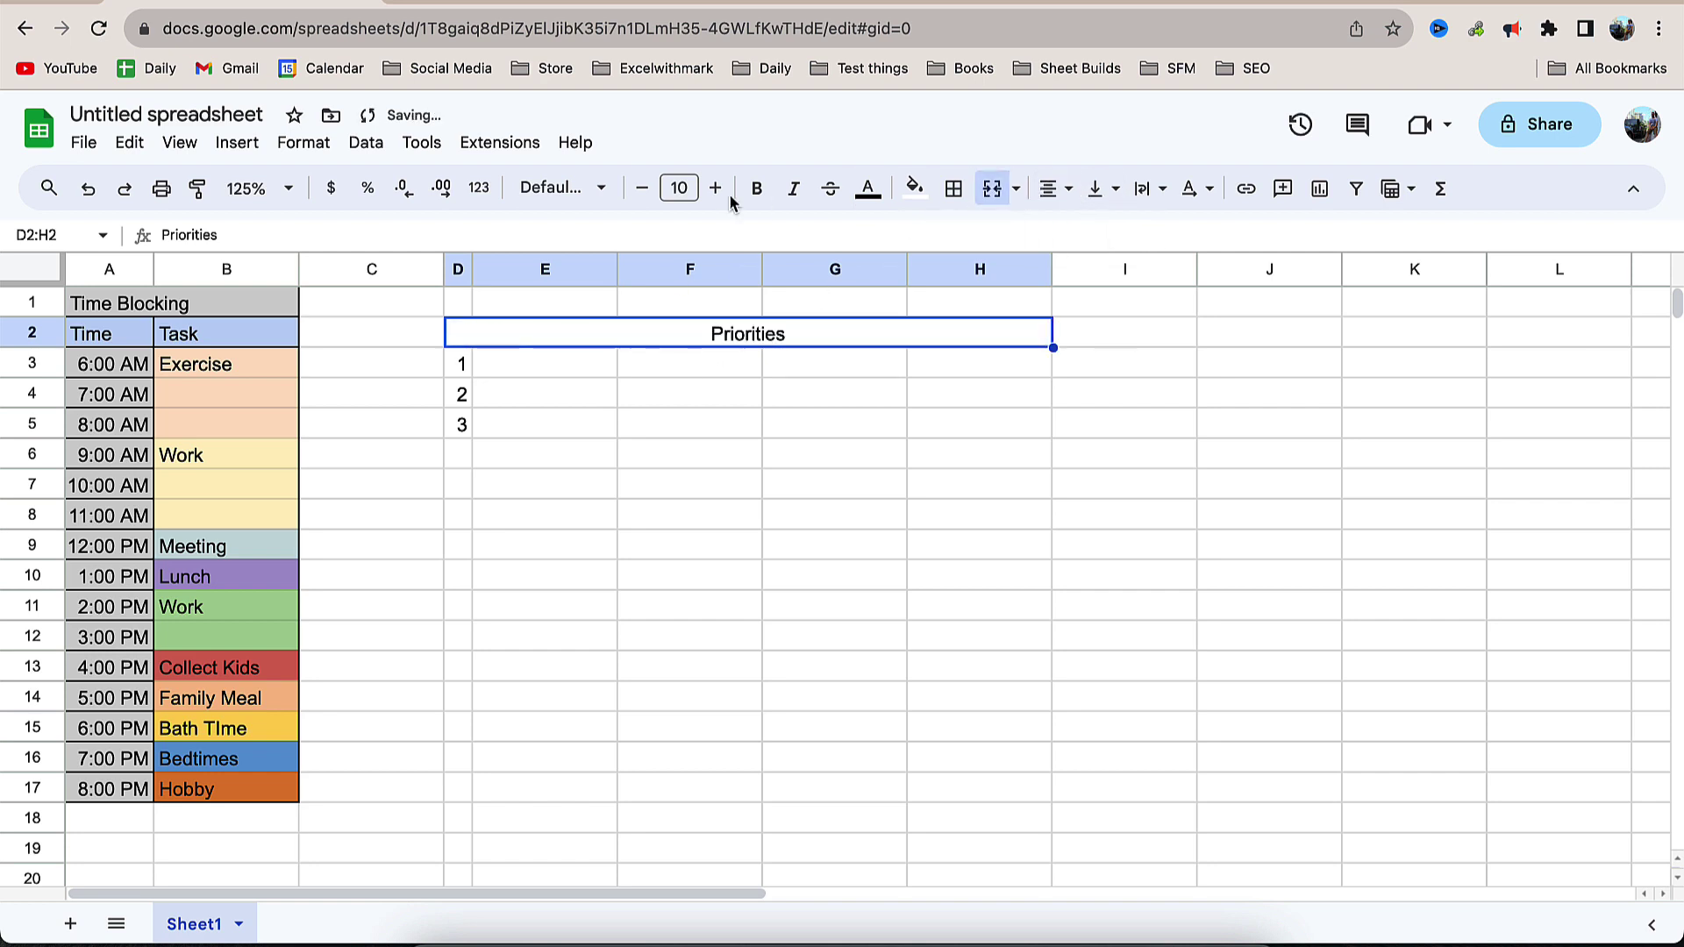
pyautogui.click(715, 189)
pyautogui.click(715, 189)
pyautogui.click(715, 188)
pyautogui.click(715, 188)
pyautogui.click(715, 189)
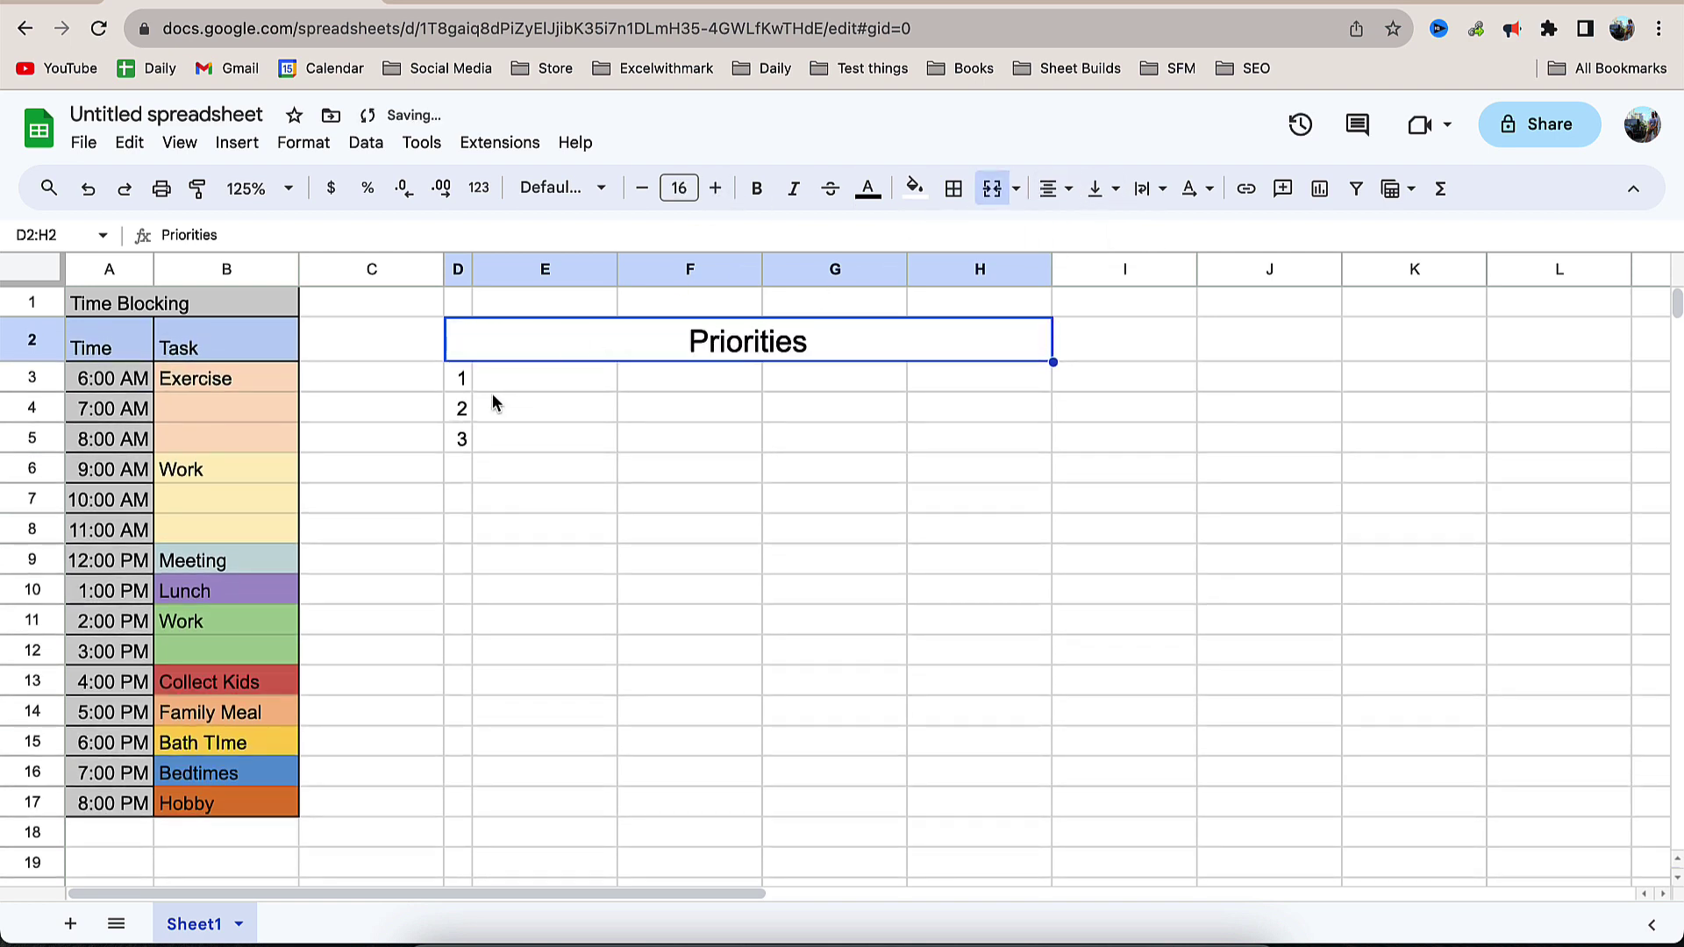
pyautogui.moveTo(461, 377); pyautogui.dragTo(947, 444)
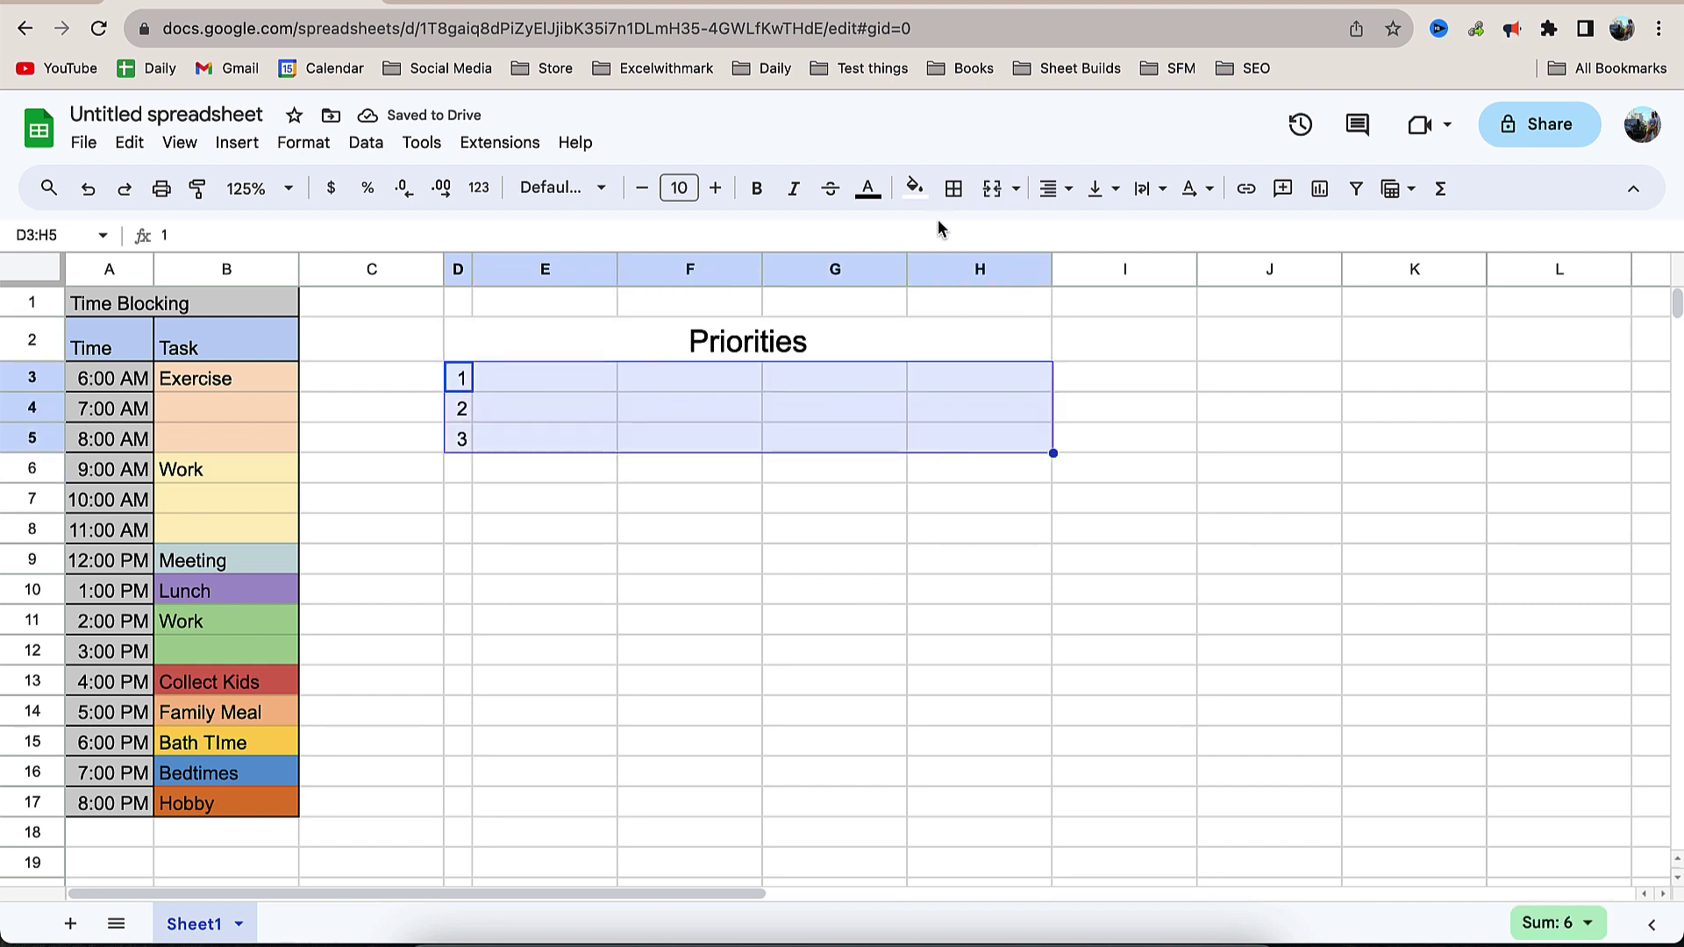
# Put an outer border around D3:H5 and all borders on the numbers in D3:D5.
pyautogui.click(954, 189)
pyautogui.click(1122, 239)
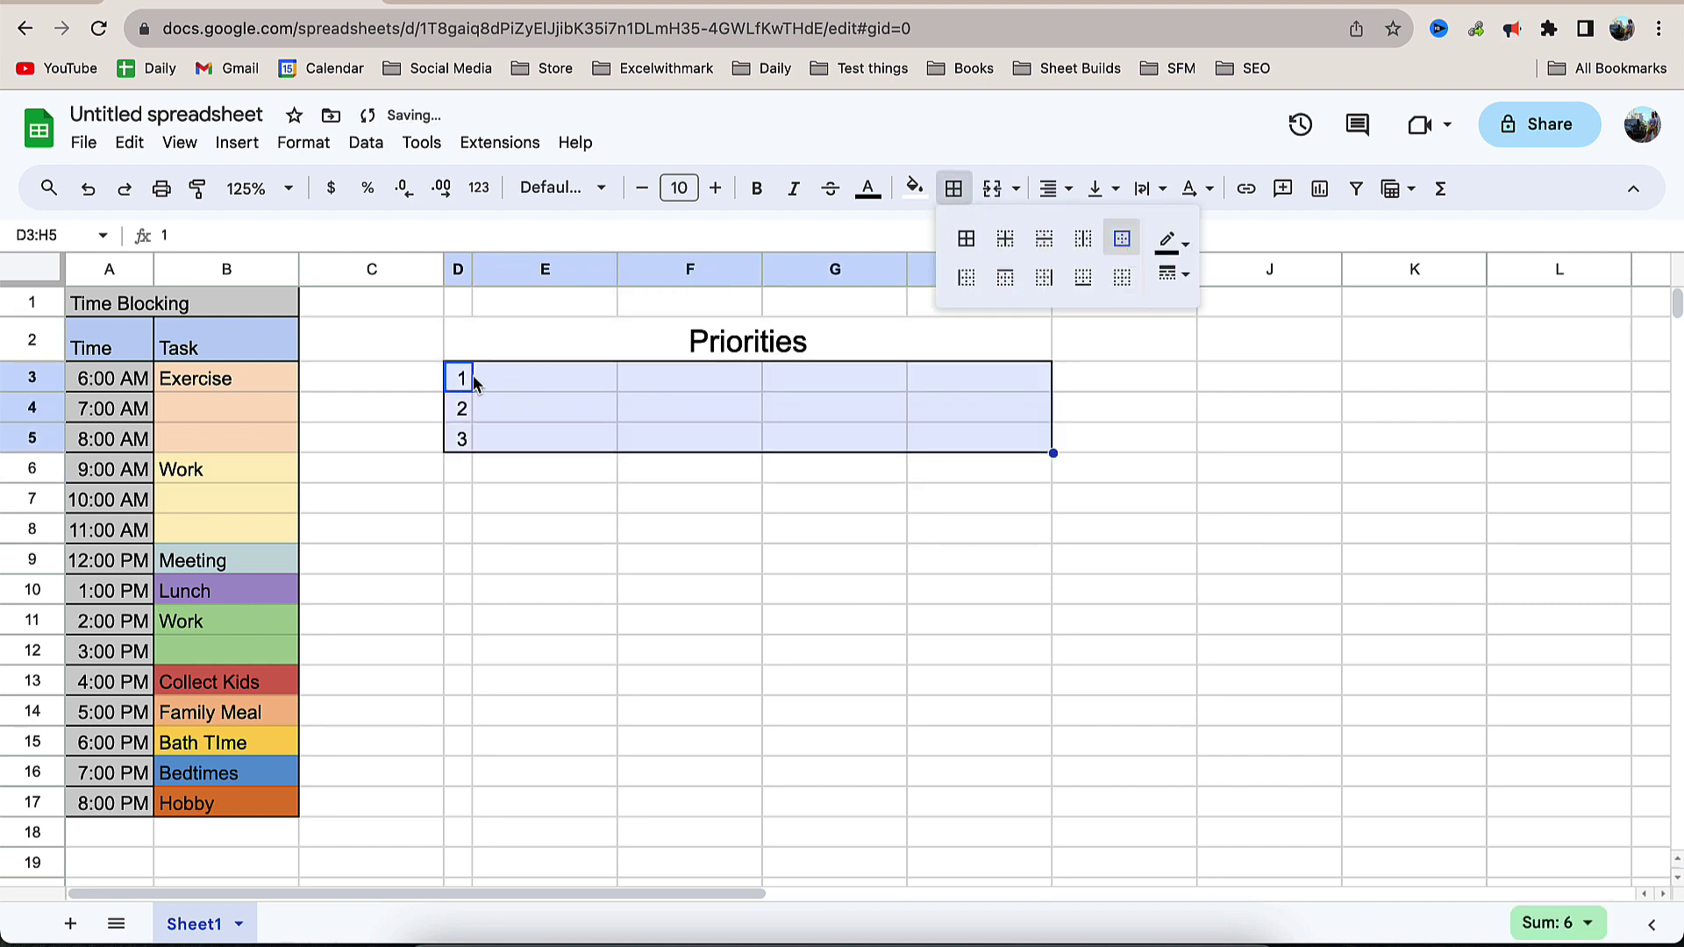
pyautogui.moveTo(475, 383); pyautogui.dragTo(458, 437)
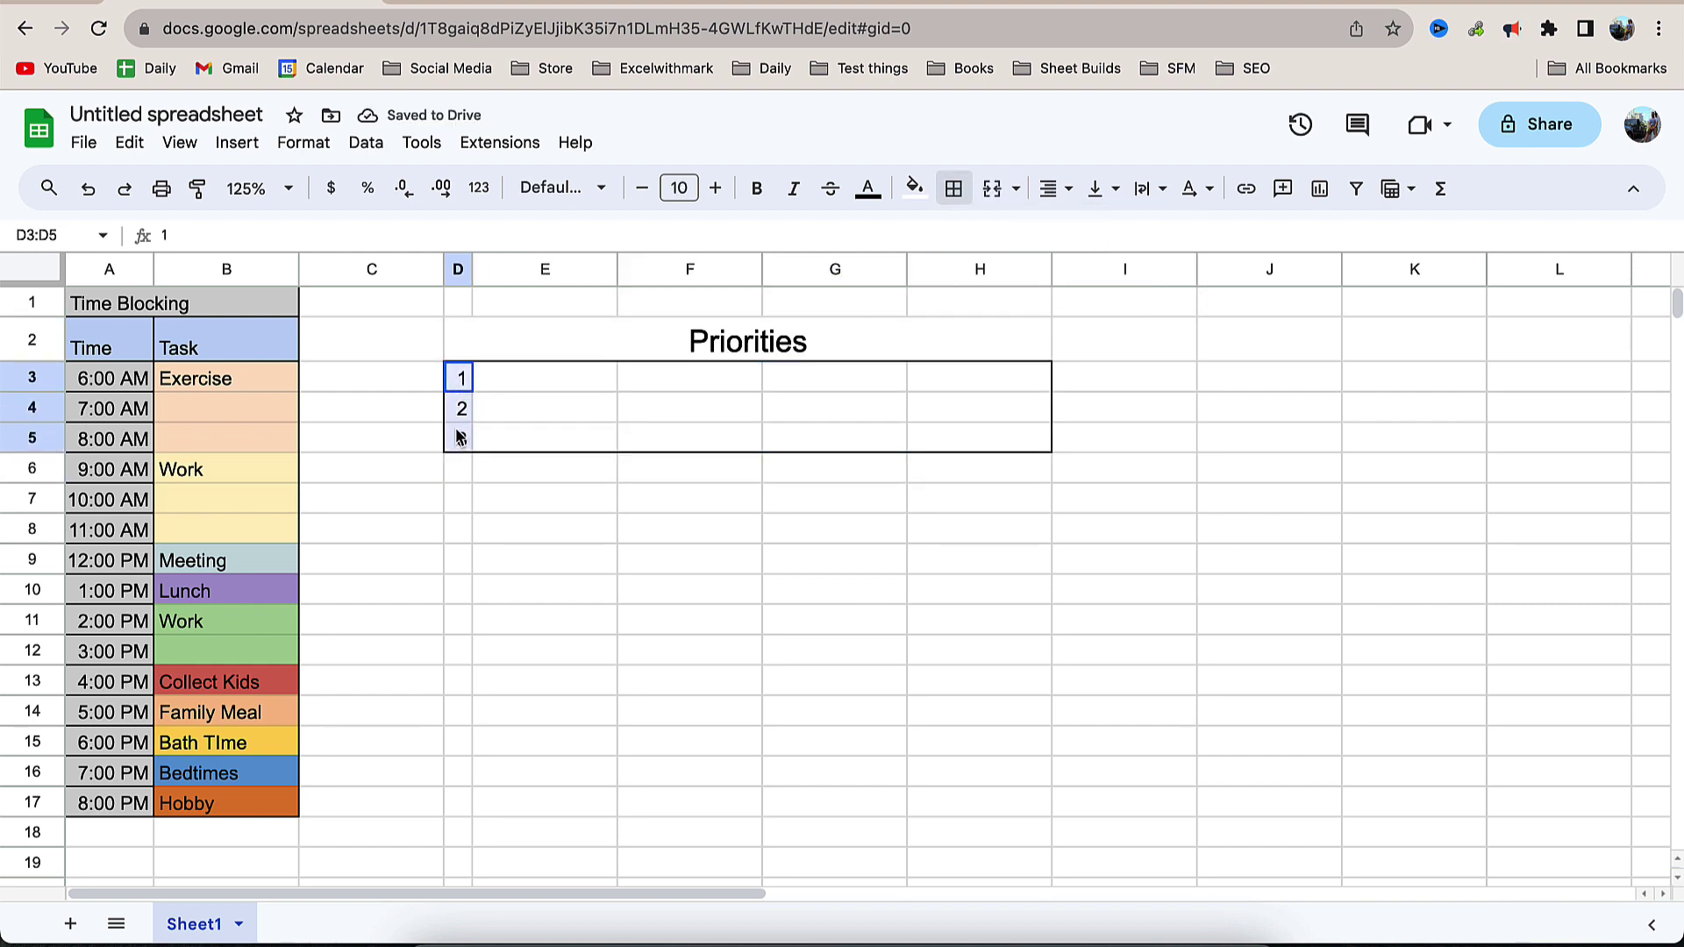
pyautogui.click(954, 189)
pyautogui.click(966, 239)
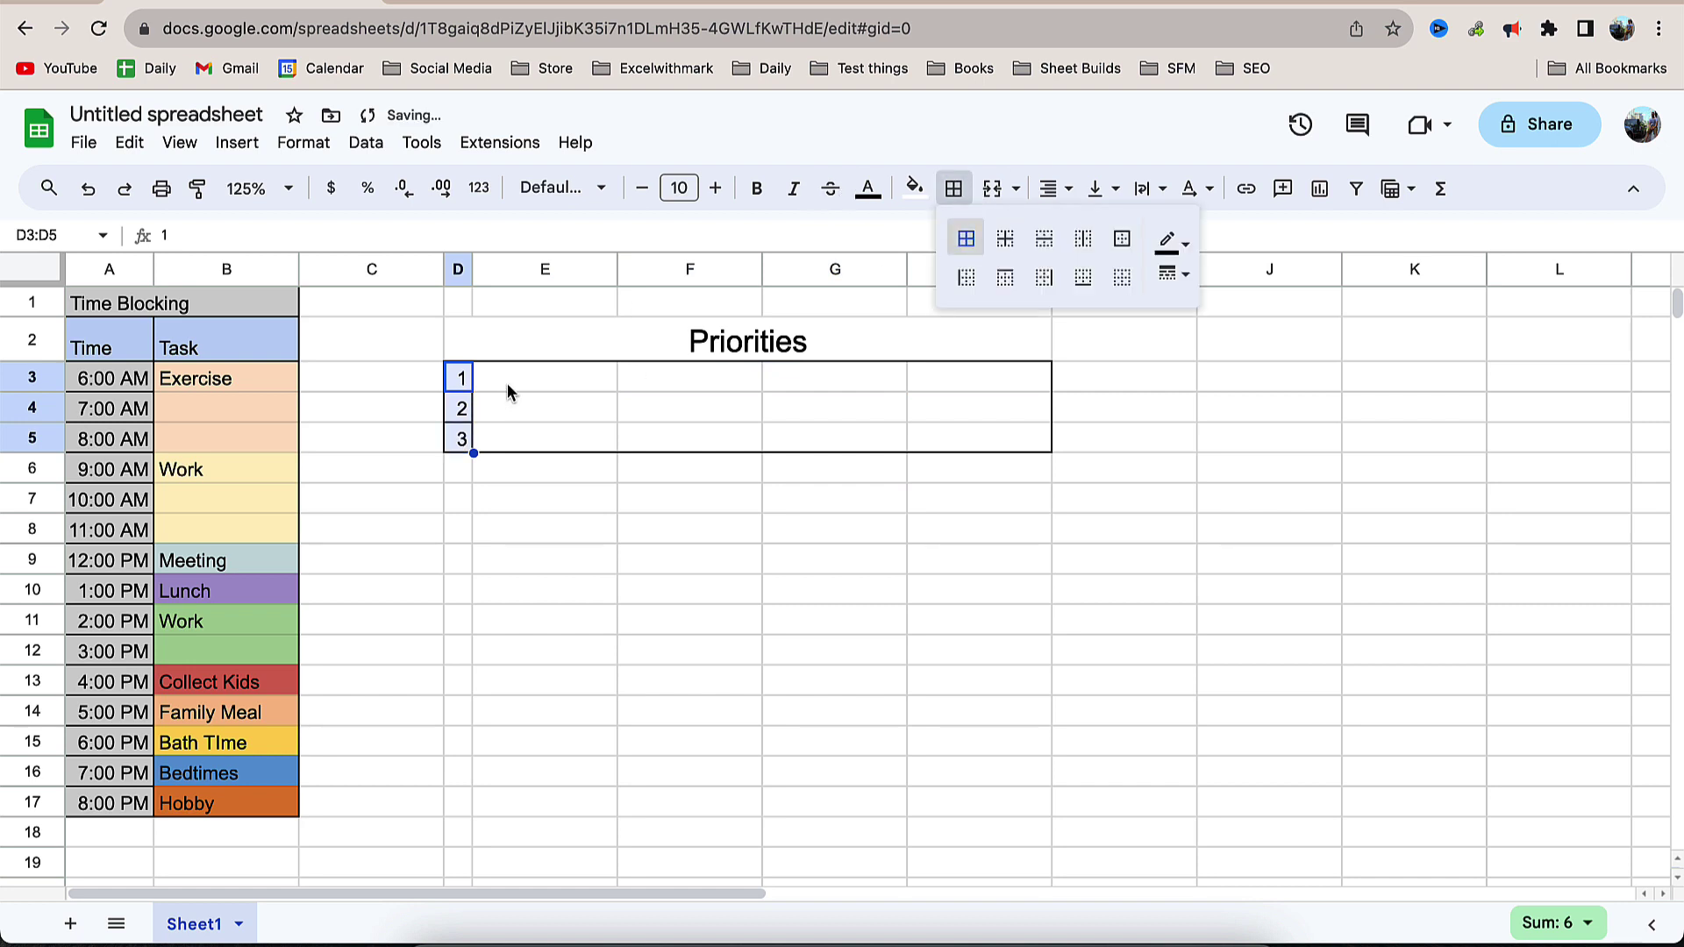
# Merge E3:H3, repeat the merge for rows 4 and 5, and add a bottom border under E5:H5.
pyautogui.moveTo(507, 391); pyautogui.dragTo(986, 388)
pyautogui.keyDown('ctrl'); pyautogui.click(612, 412); pyautogui.keyUp('ctrl')
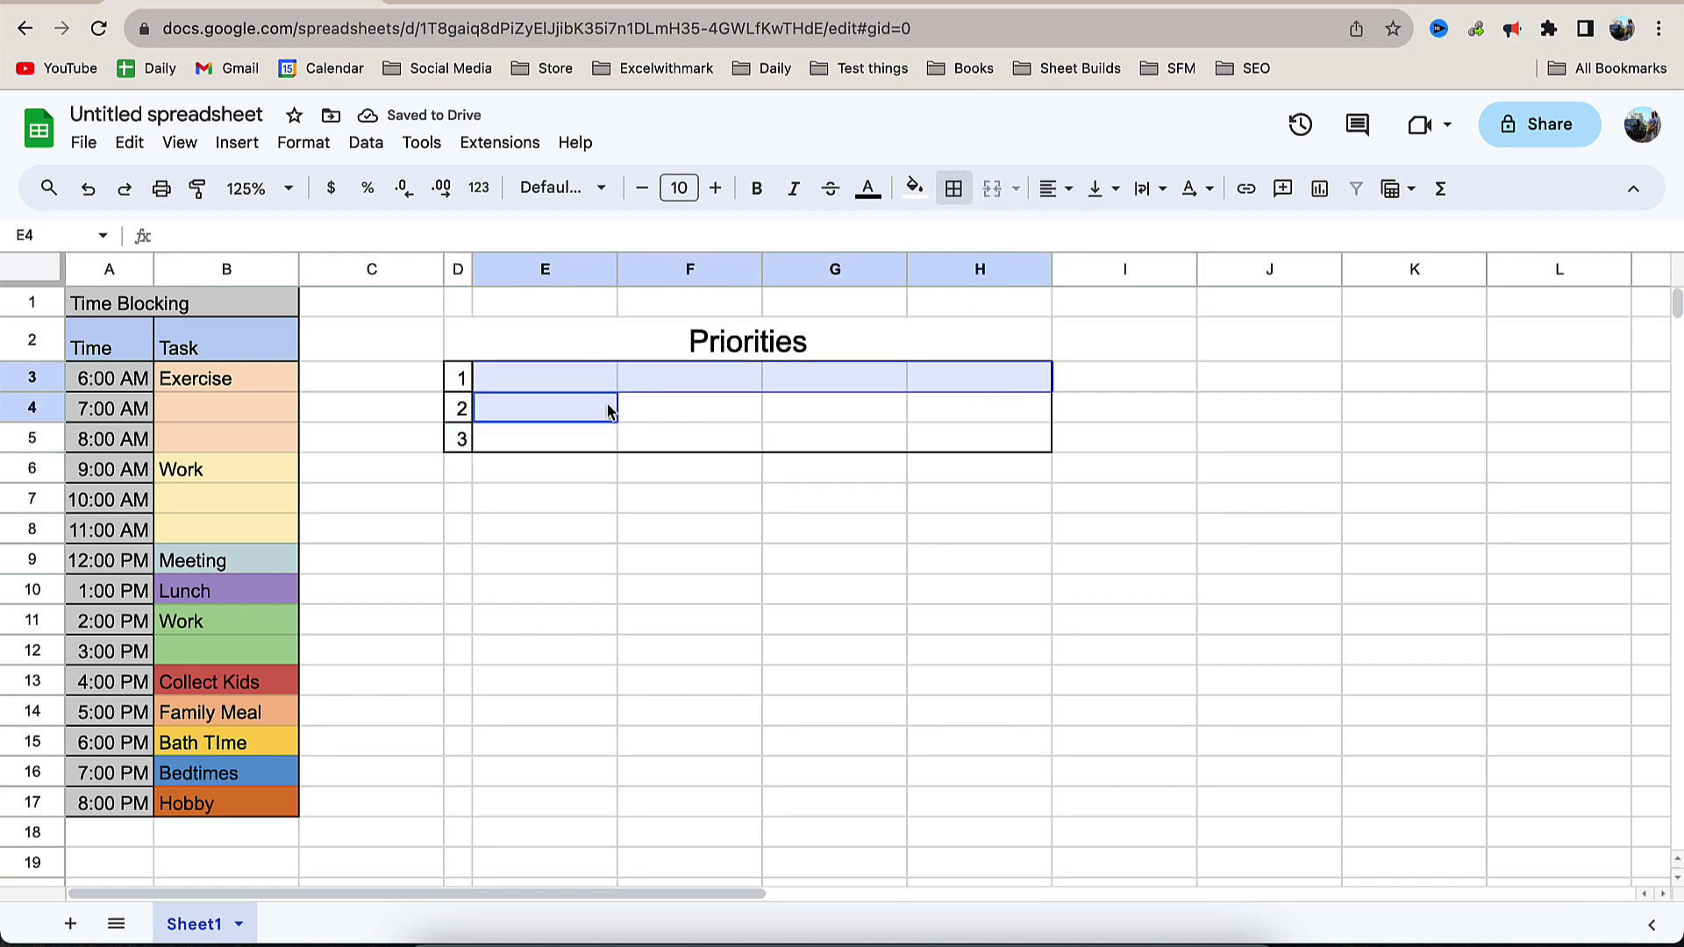
pyautogui.moveTo(611, 413); pyautogui.dragTo(933, 413)
pyautogui.moveTo(581, 439); pyautogui.dragTo(1035, 439)
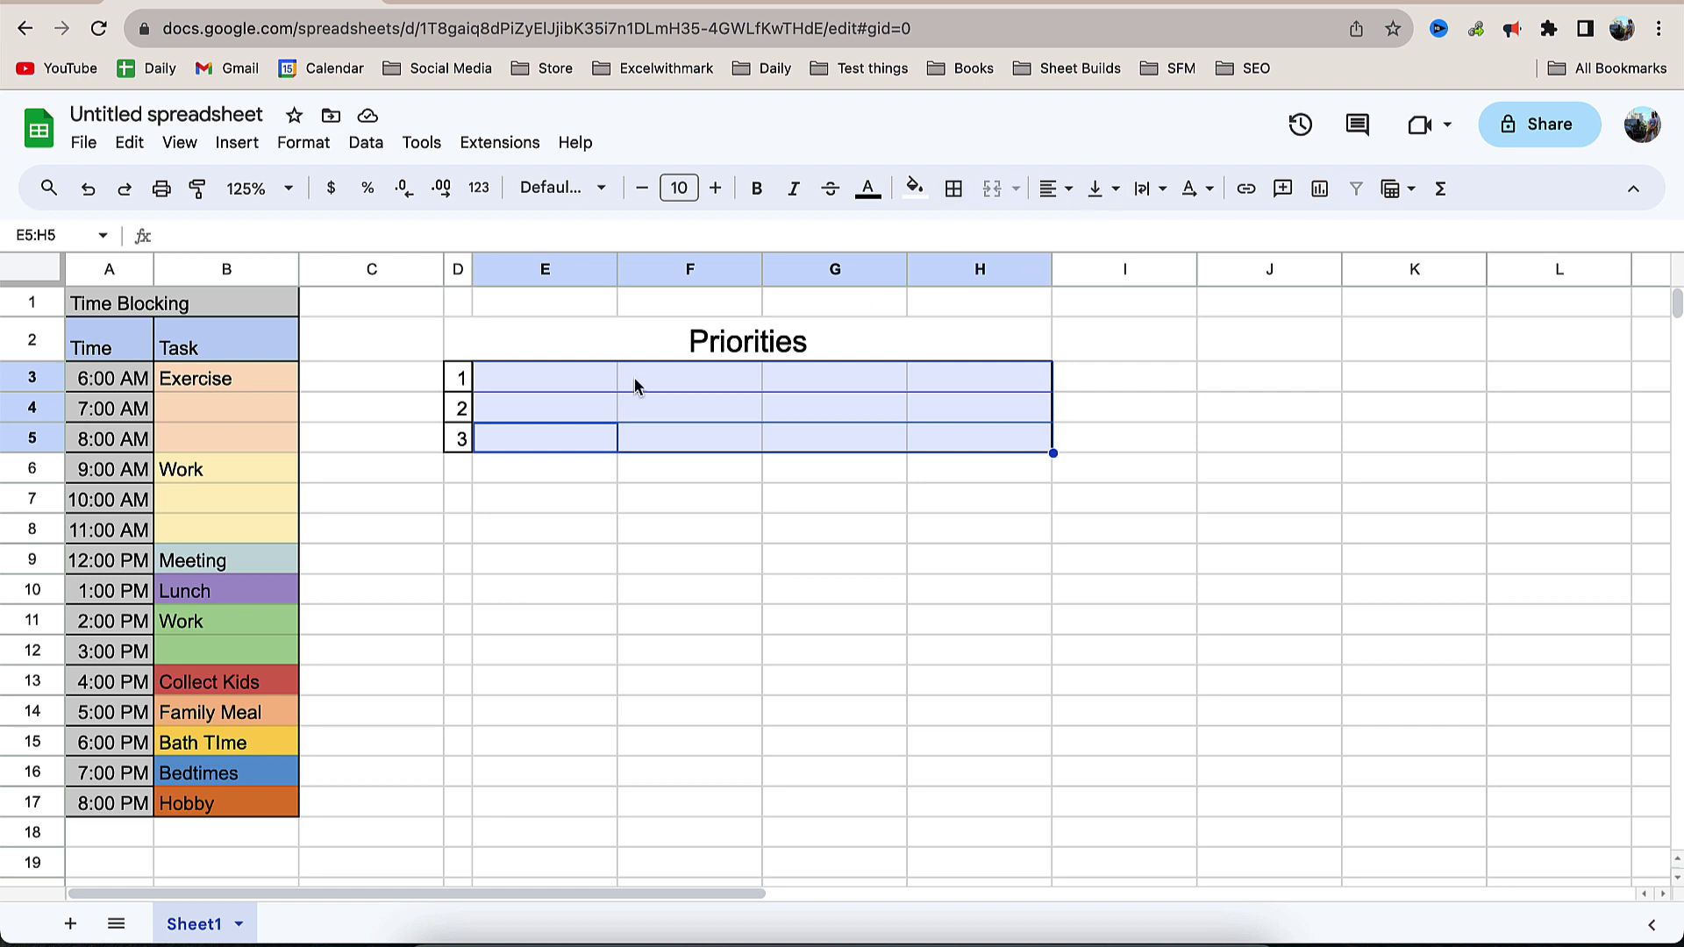
pyautogui.moveTo(586, 386)
pyautogui.mouseDown()
pyautogui.moveTo(982, 377)
pyautogui.moveTo(1056, 439)
pyautogui.mouseUp()
pyautogui.click(992, 189)
pyautogui.click(1125, 450)
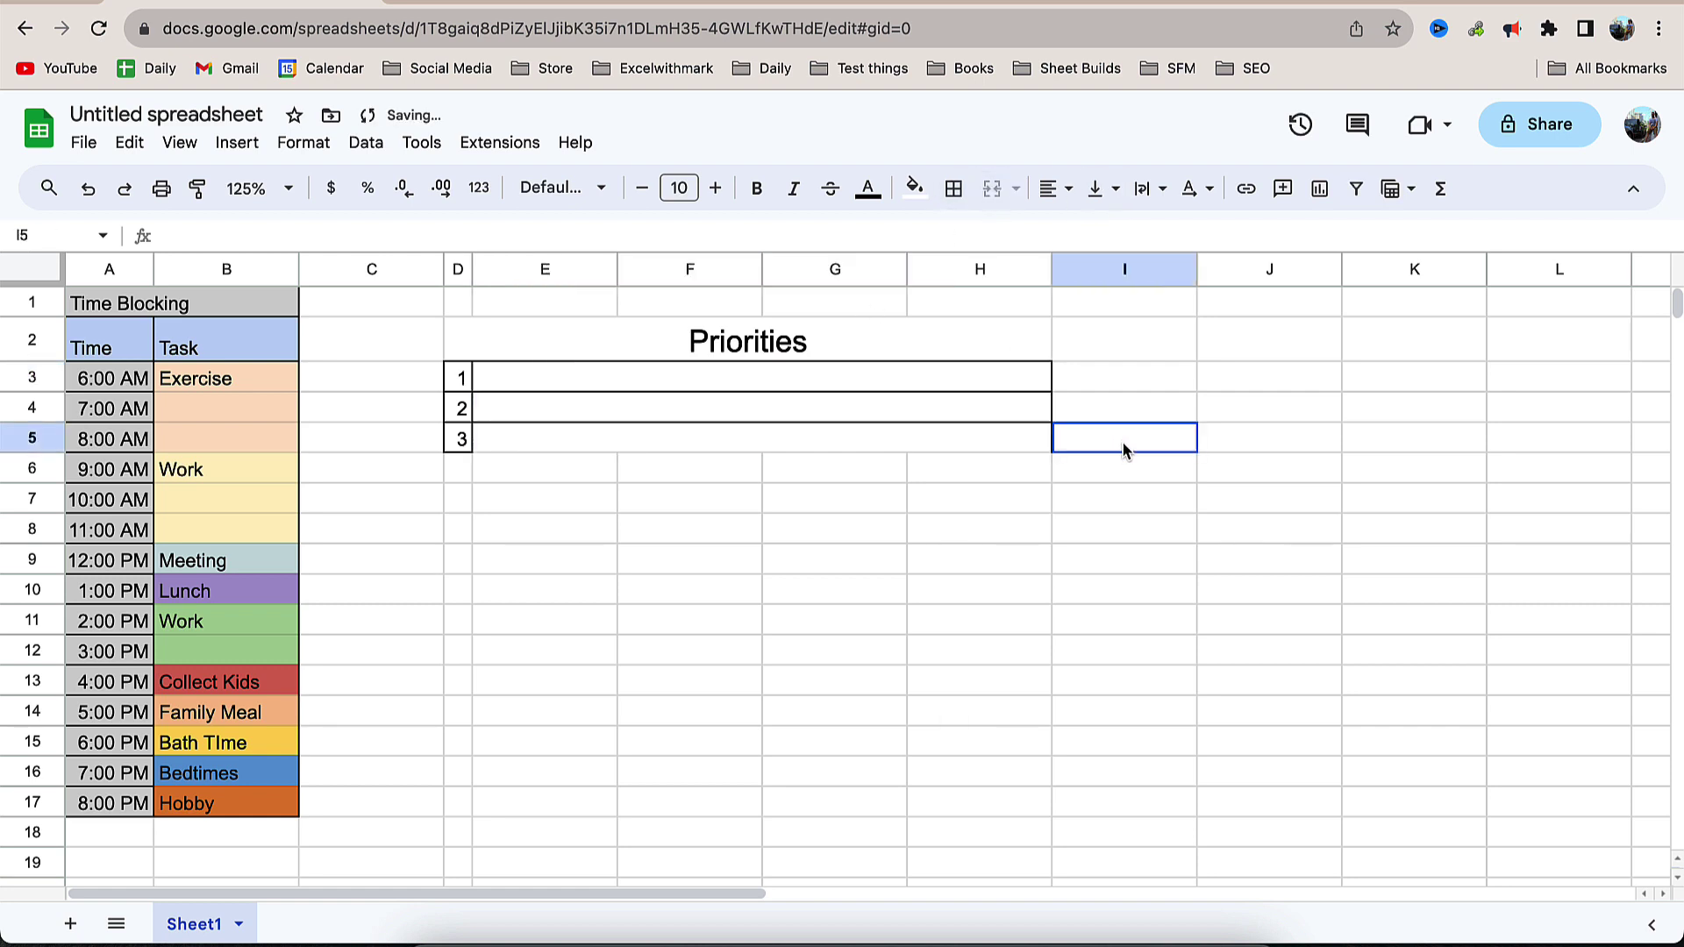
pyautogui.click(783, 430)
pyautogui.click(953, 188)
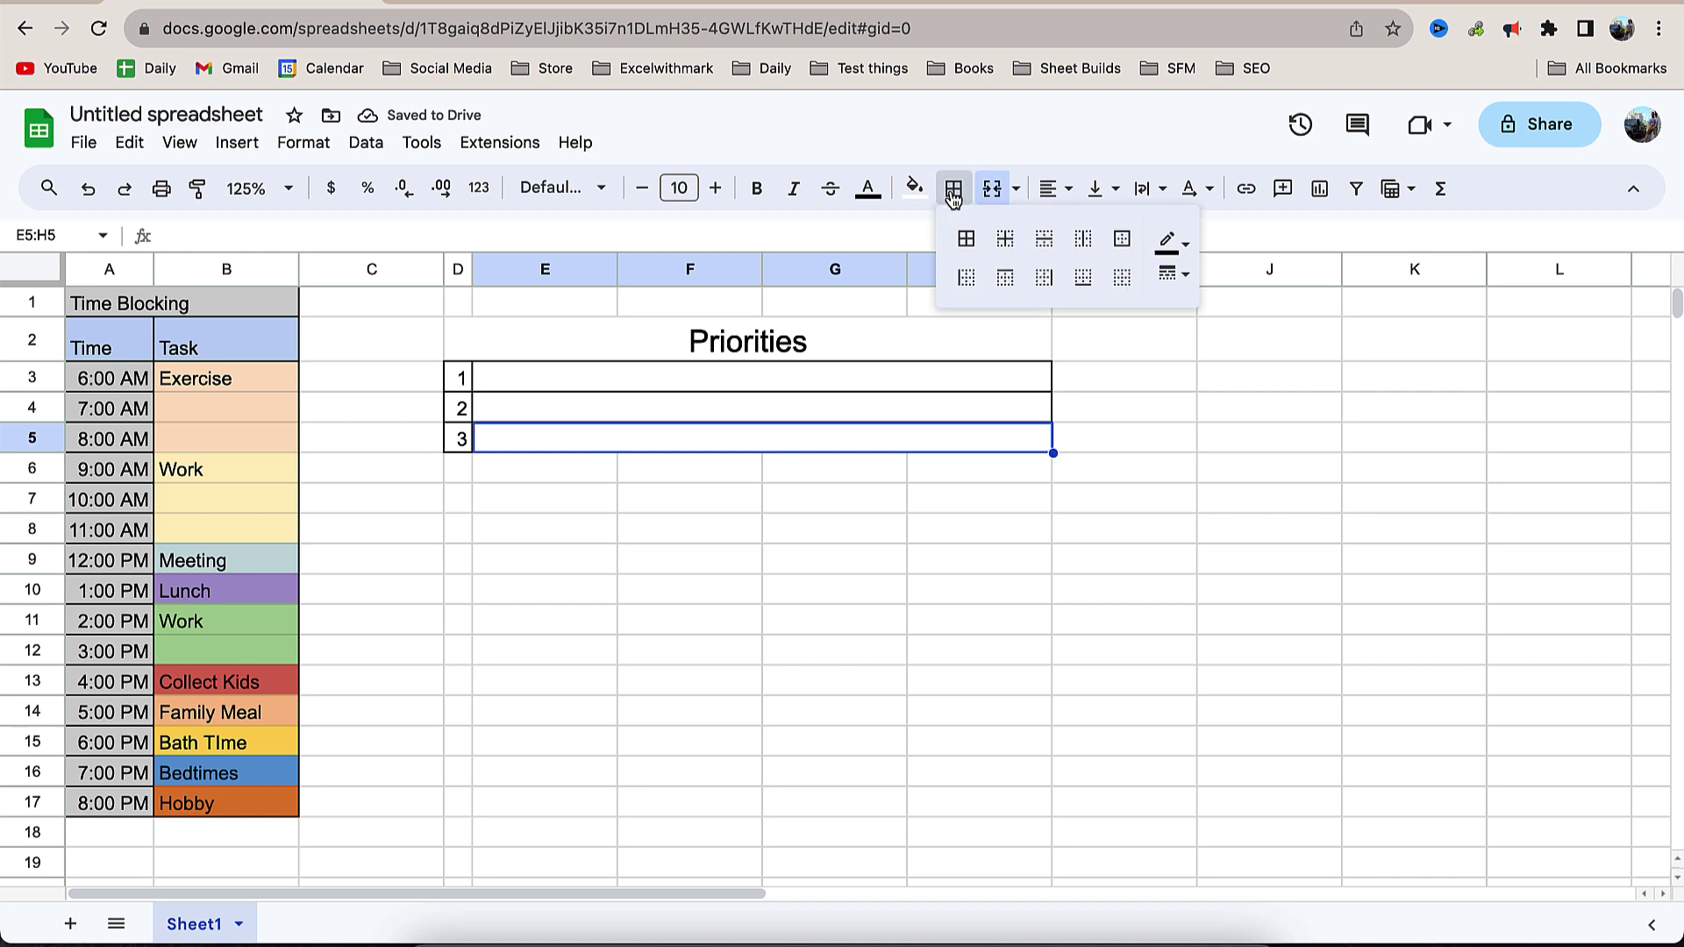
pyautogui.click(1098, 290)
pyautogui.click(1113, 443)
# Enter 'Finish Content Plan' as the first priority, correcting the miscapitalised letter.
pyautogui.click(786, 381)
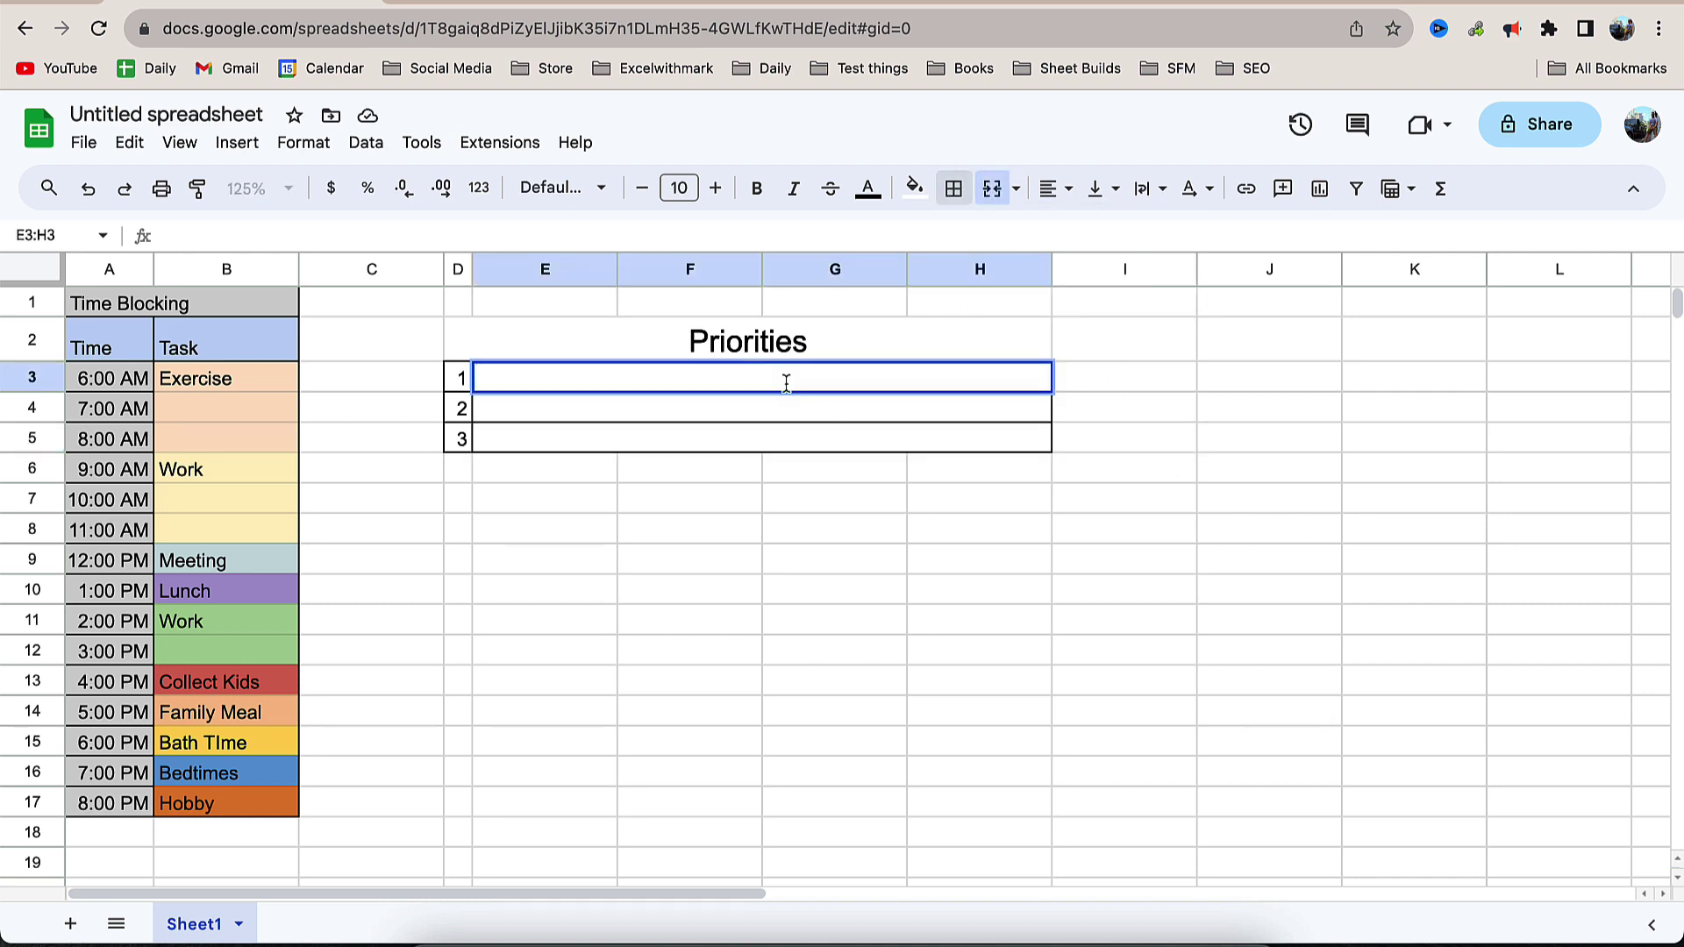
pyautogui.write('Finish COntent Pl')
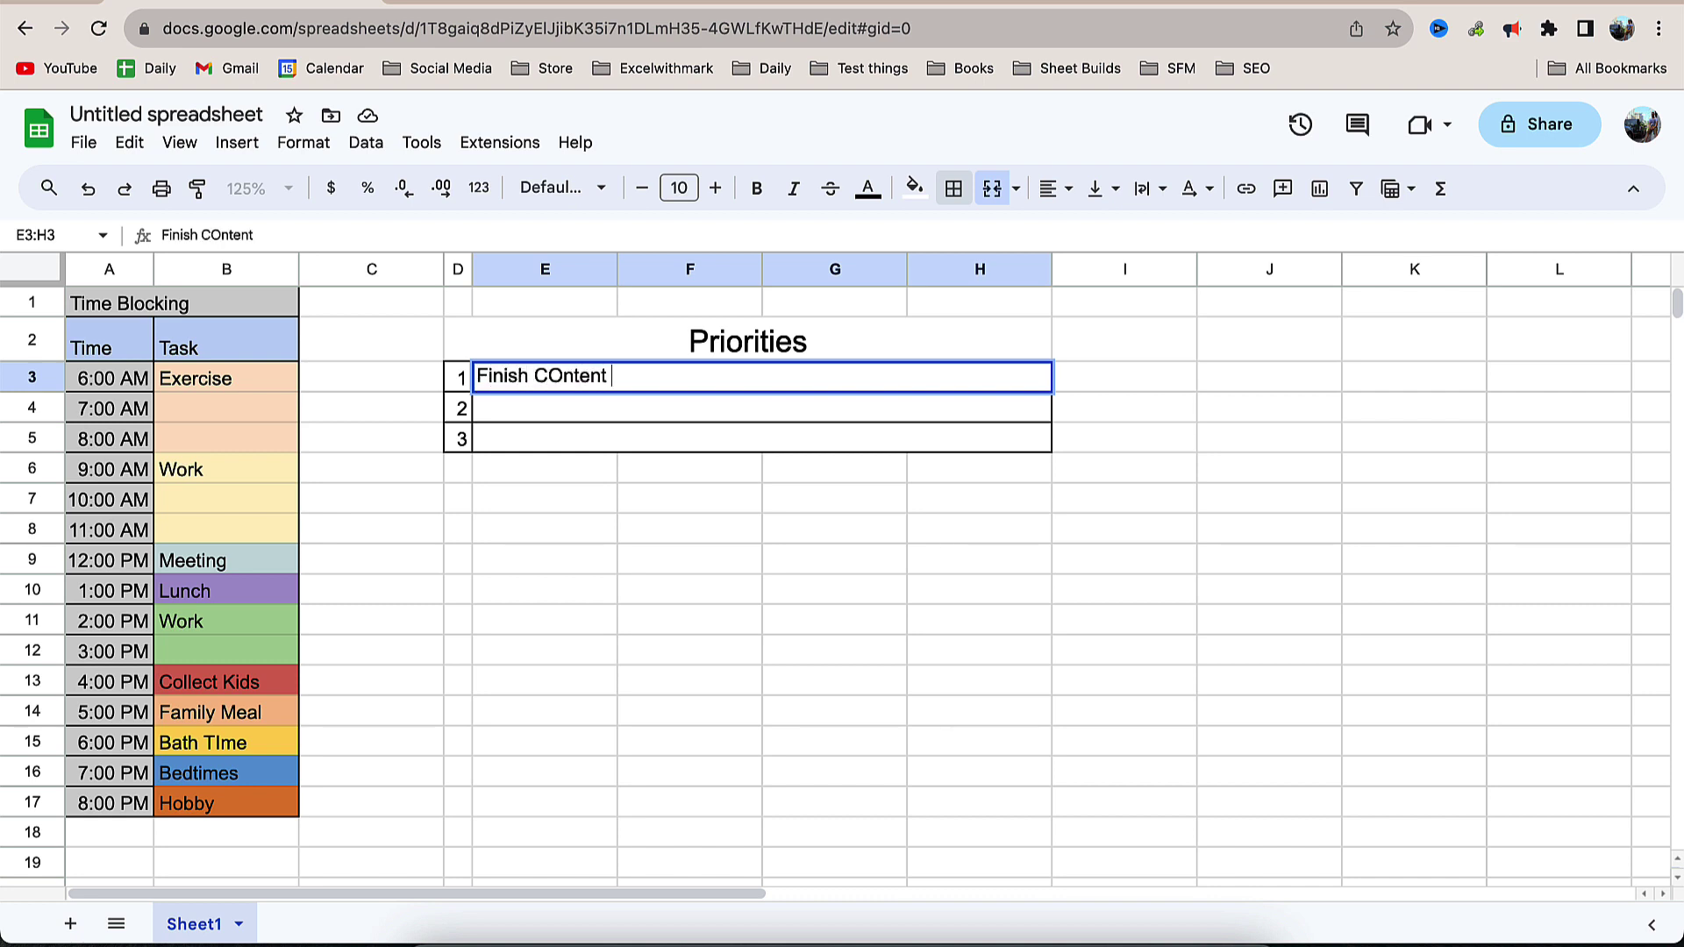
pyautogui.write('an')
pyautogui.click(563, 377)
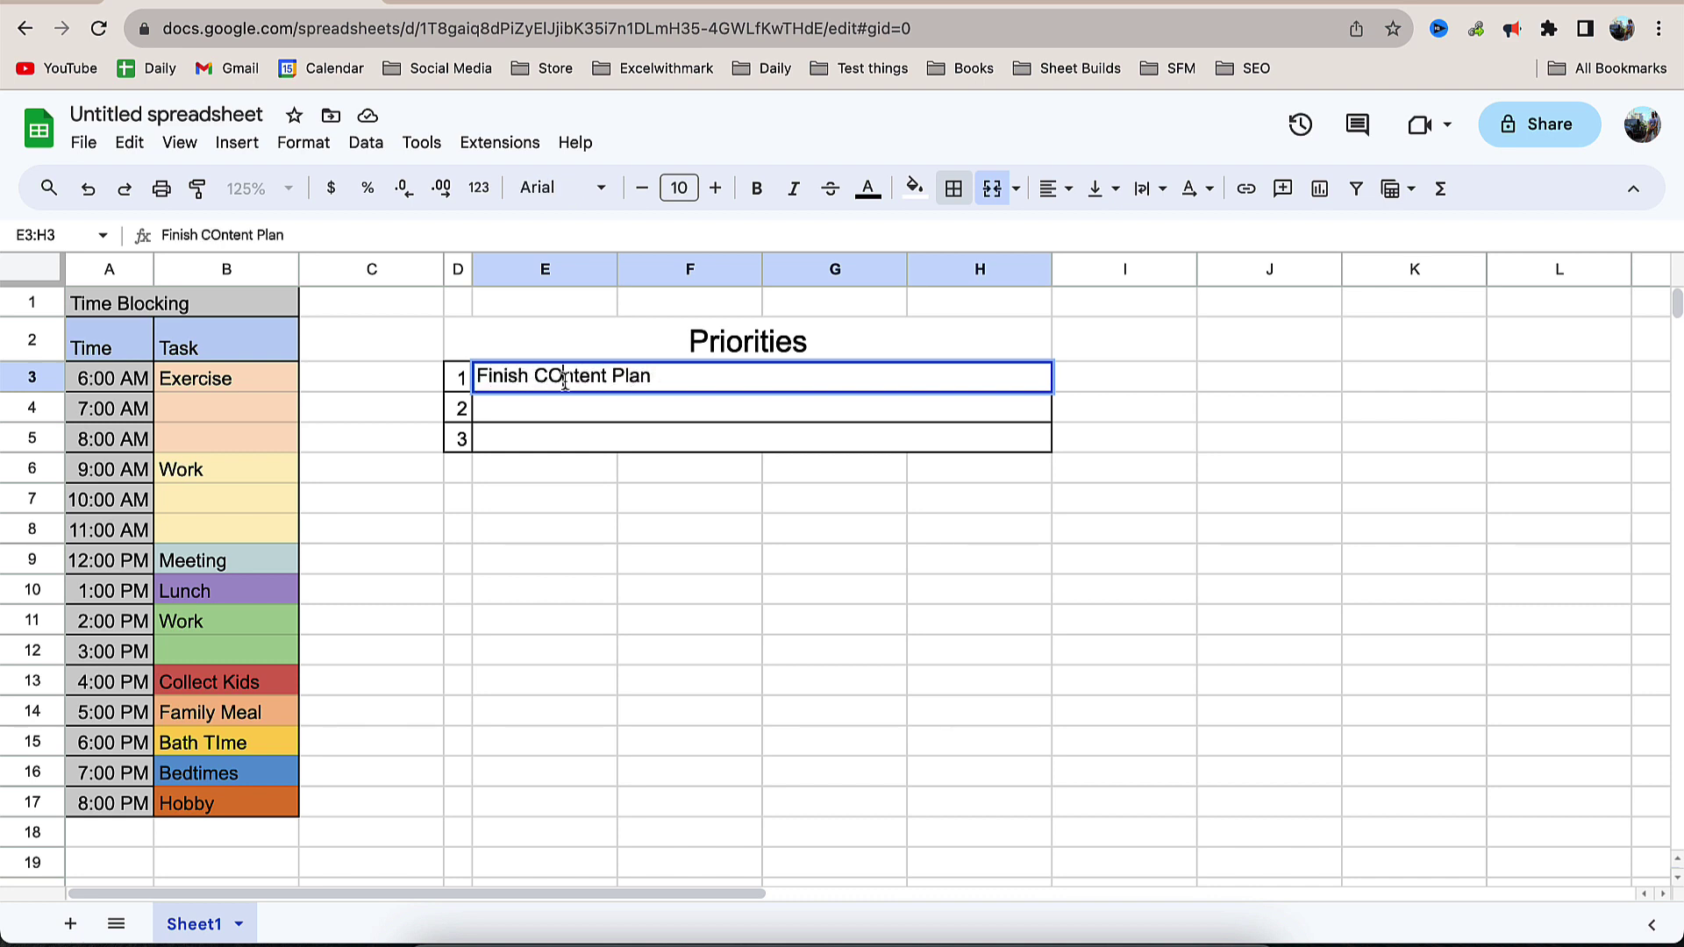
pyautogui.press('BackSpace')
pyautogui.write('o')
pyautogui.click(707, 476)
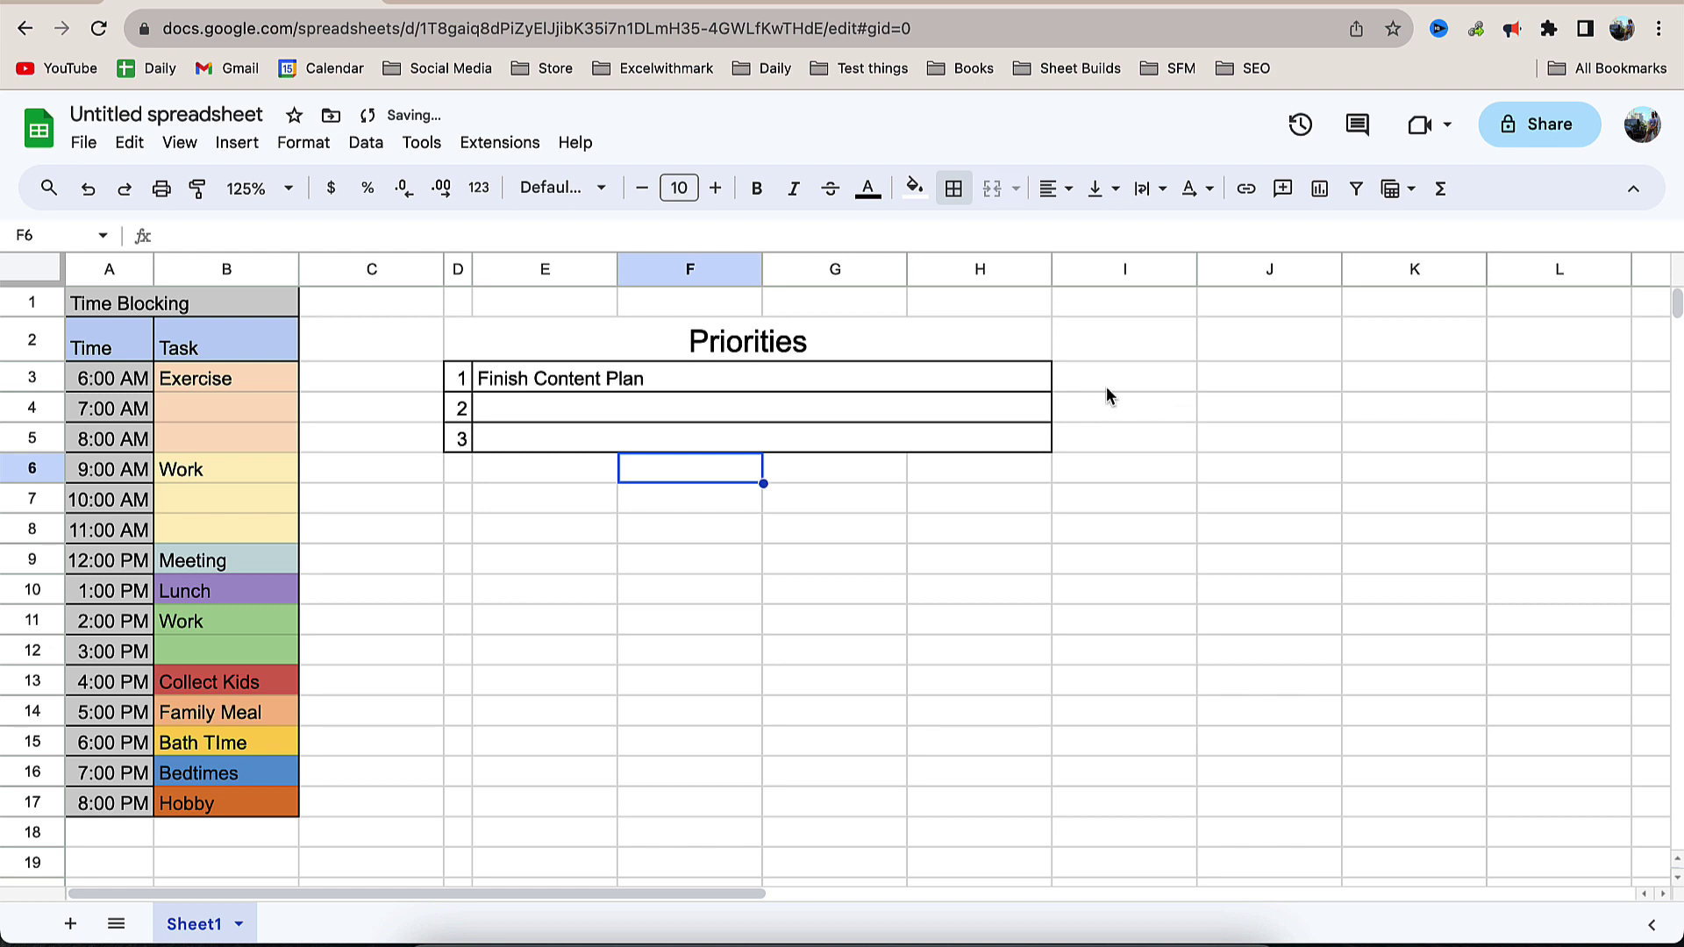
# Enter the heading 'Complete' in cell I2.
pyautogui.click(1099, 350)
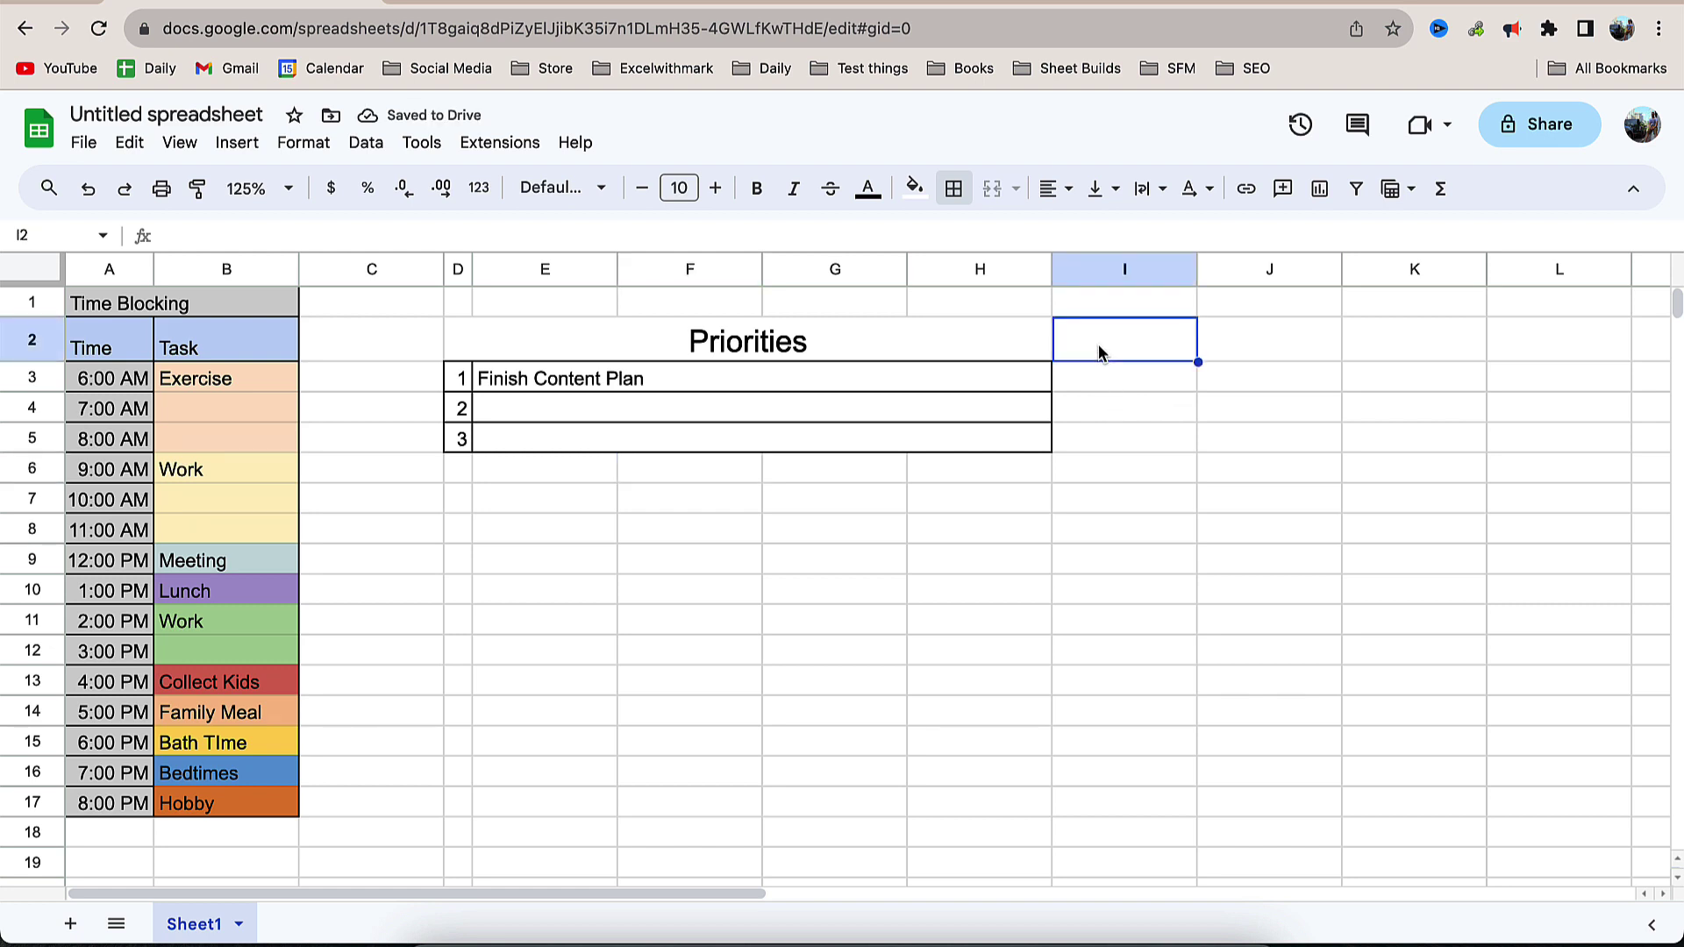
pyautogui.write('Complete')
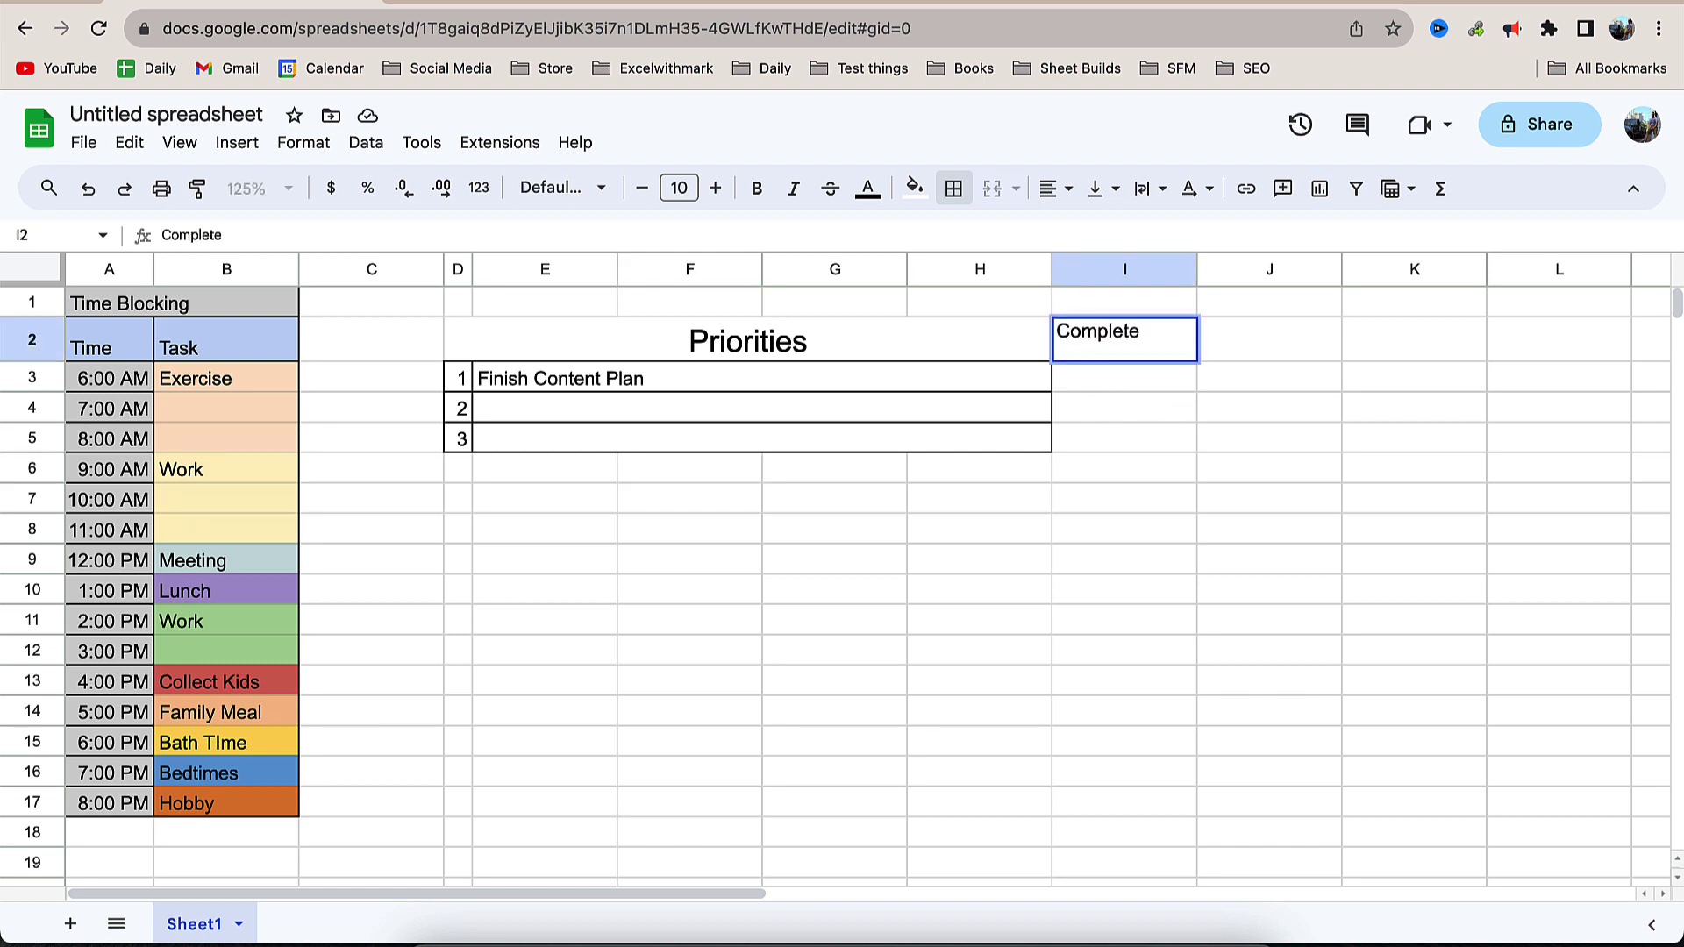
pyautogui.press('Return')
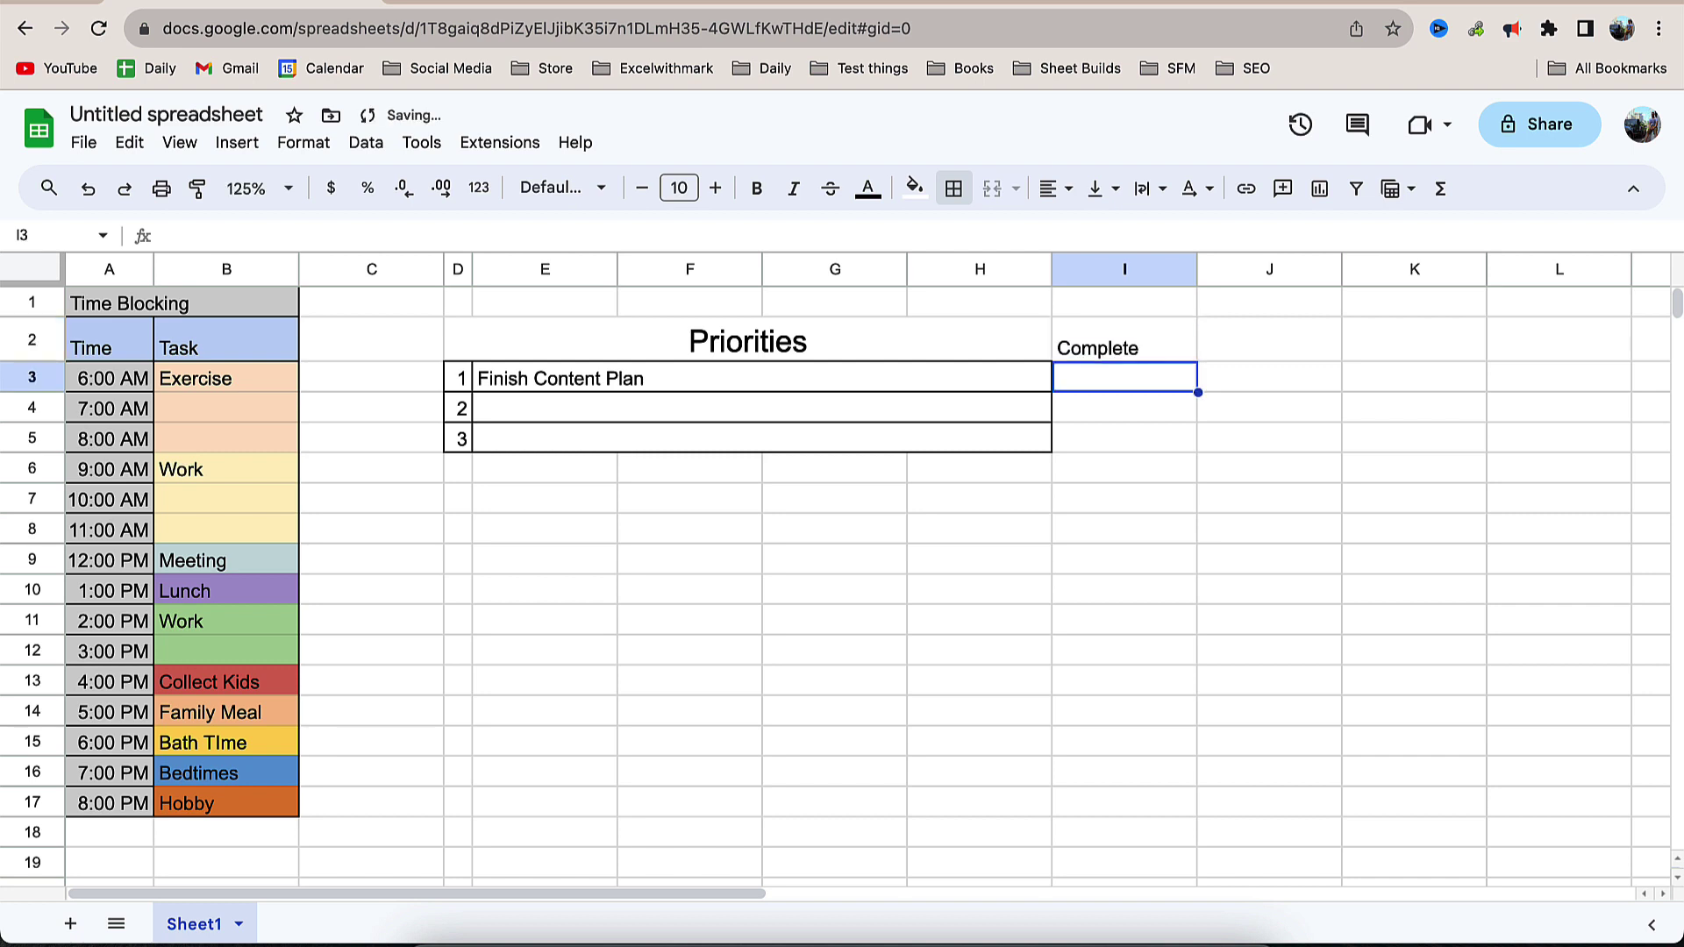
# Insert checkboxes into I3:I5 beside the priorities and bring up their border options.
pyautogui.moveTo(1098, 378); pyautogui.dragTo(1097, 439)
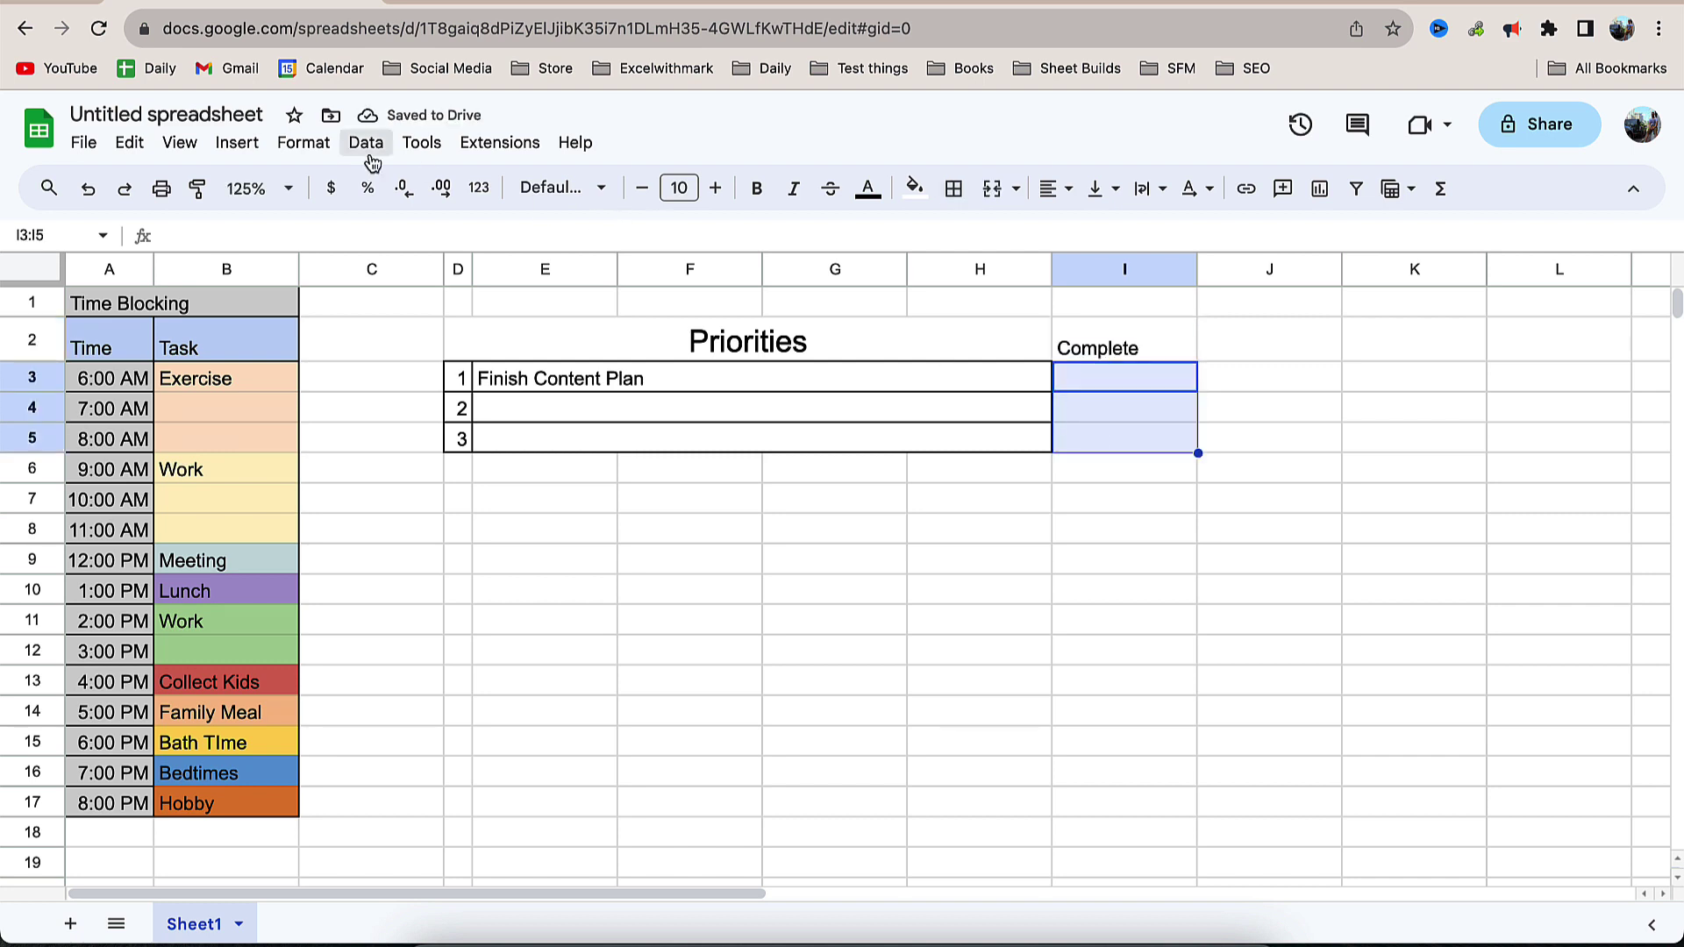
pyautogui.click(237, 143)
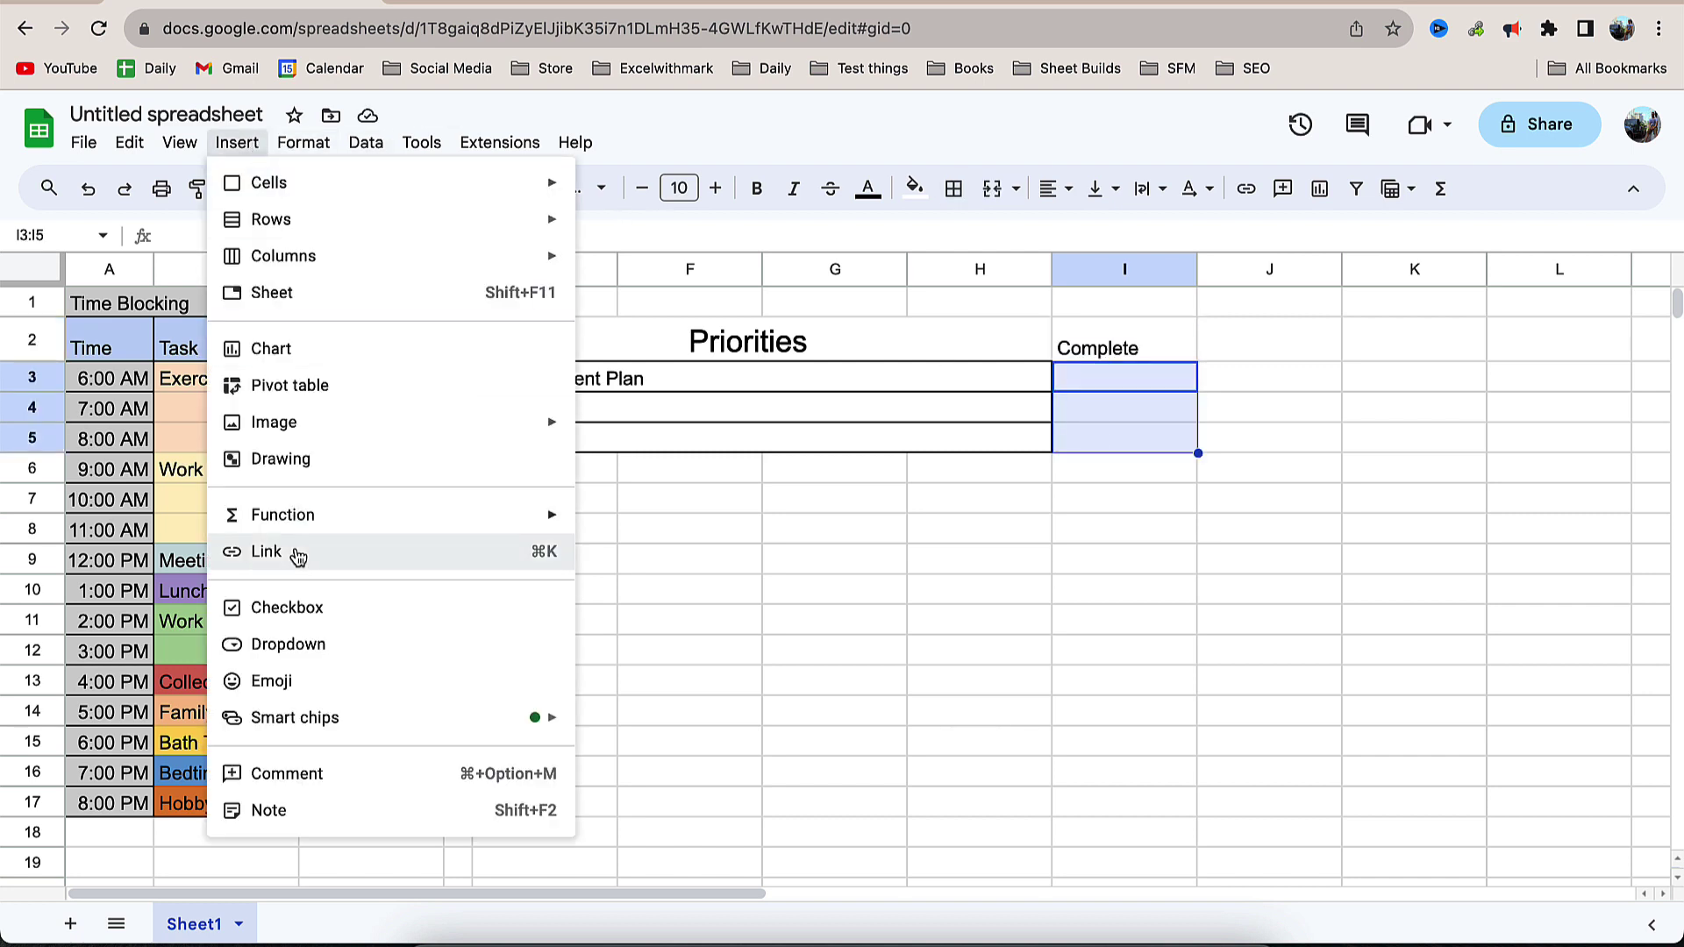
pyautogui.click(307, 610)
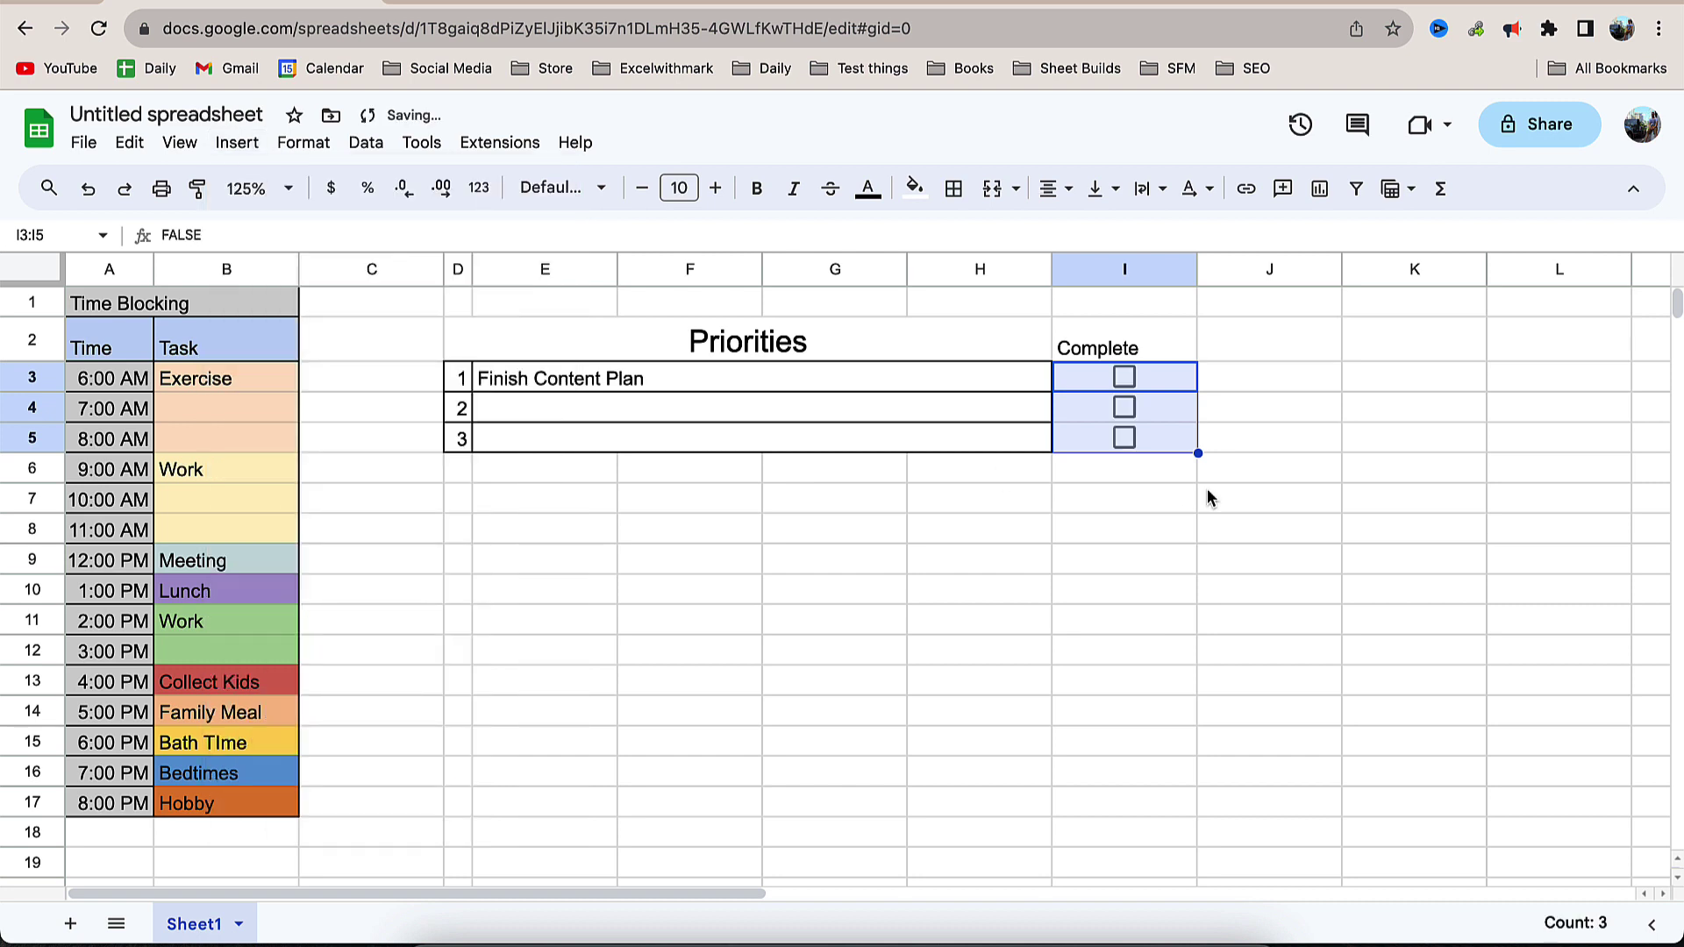
pyautogui.click(954, 189)
# Add a conditional formatting rule on E3:I5 with custom formula =$I3=True and dark green fill.
pyautogui.click(1038, 429)
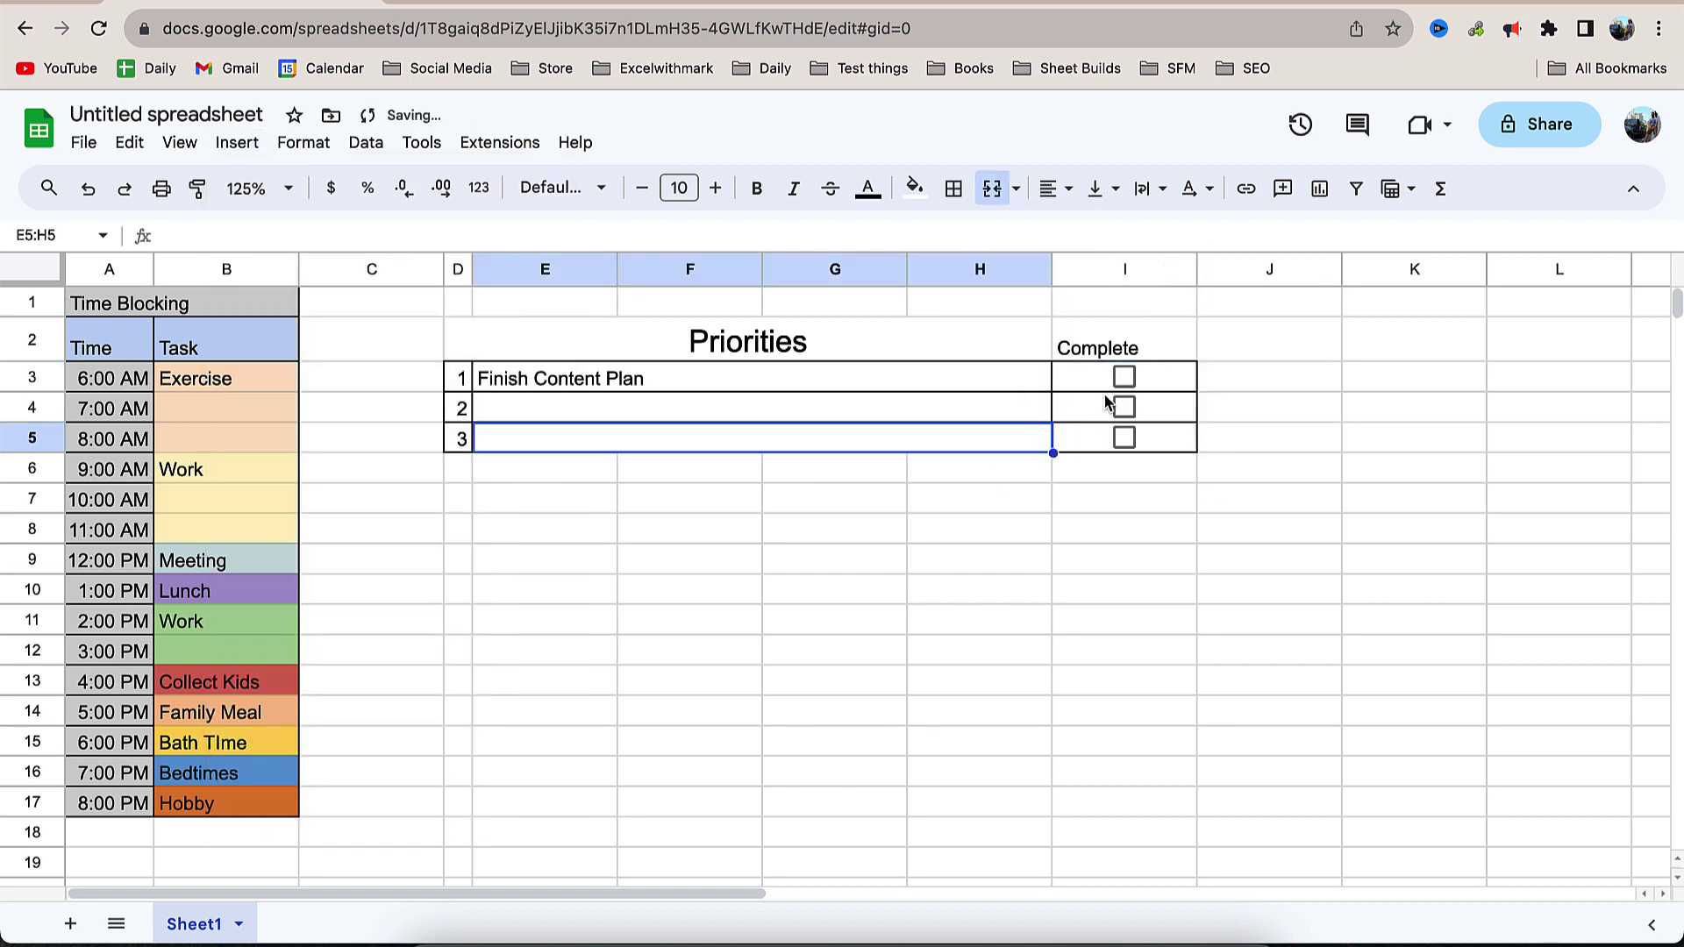
pyautogui.moveTo(979, 385); pyautogui.dragTo(1071, 433)
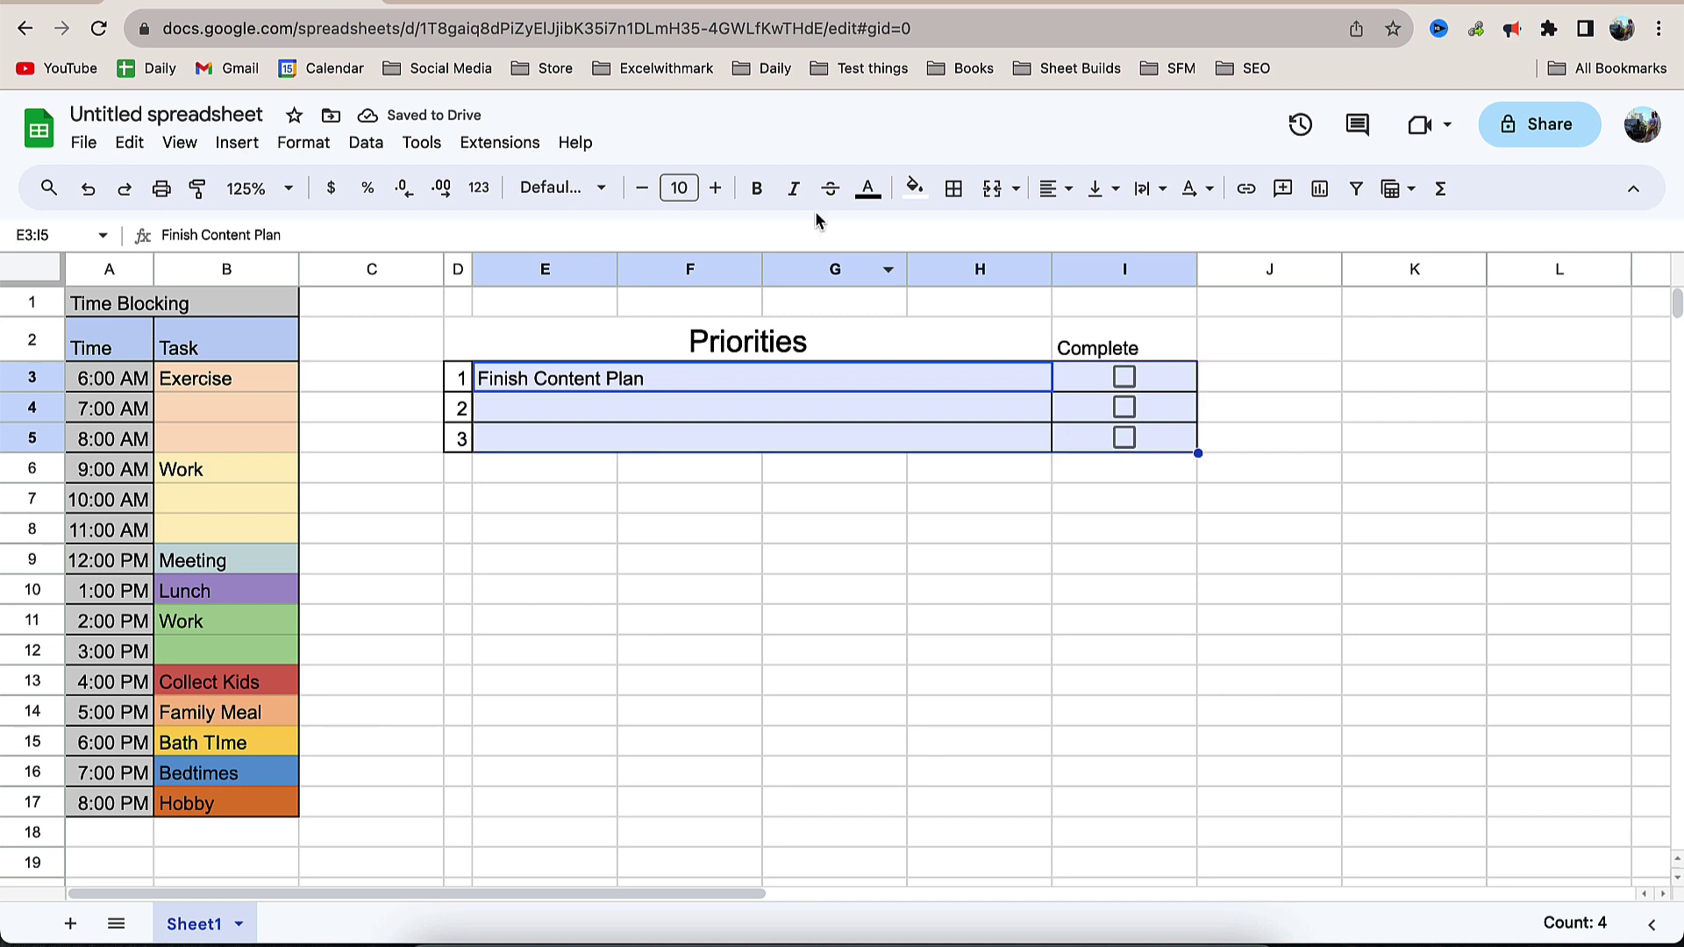
pyautogui.click(325, 143)
pyautogui.click(391, 533)
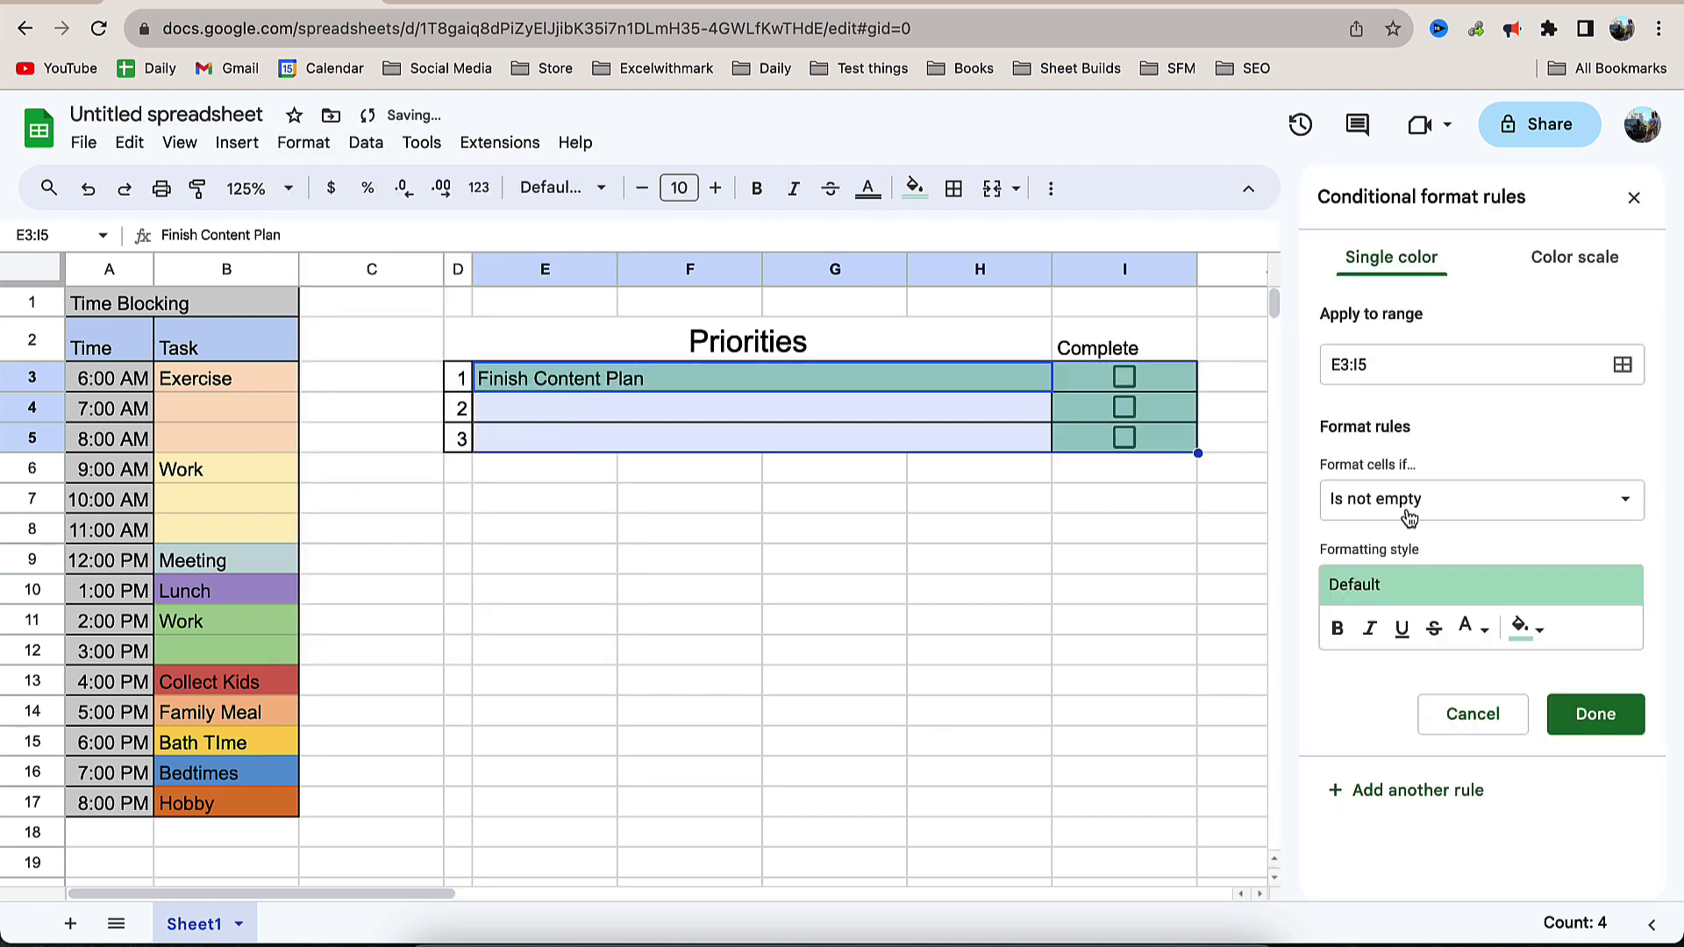
pyautogui.click(1425, 498)
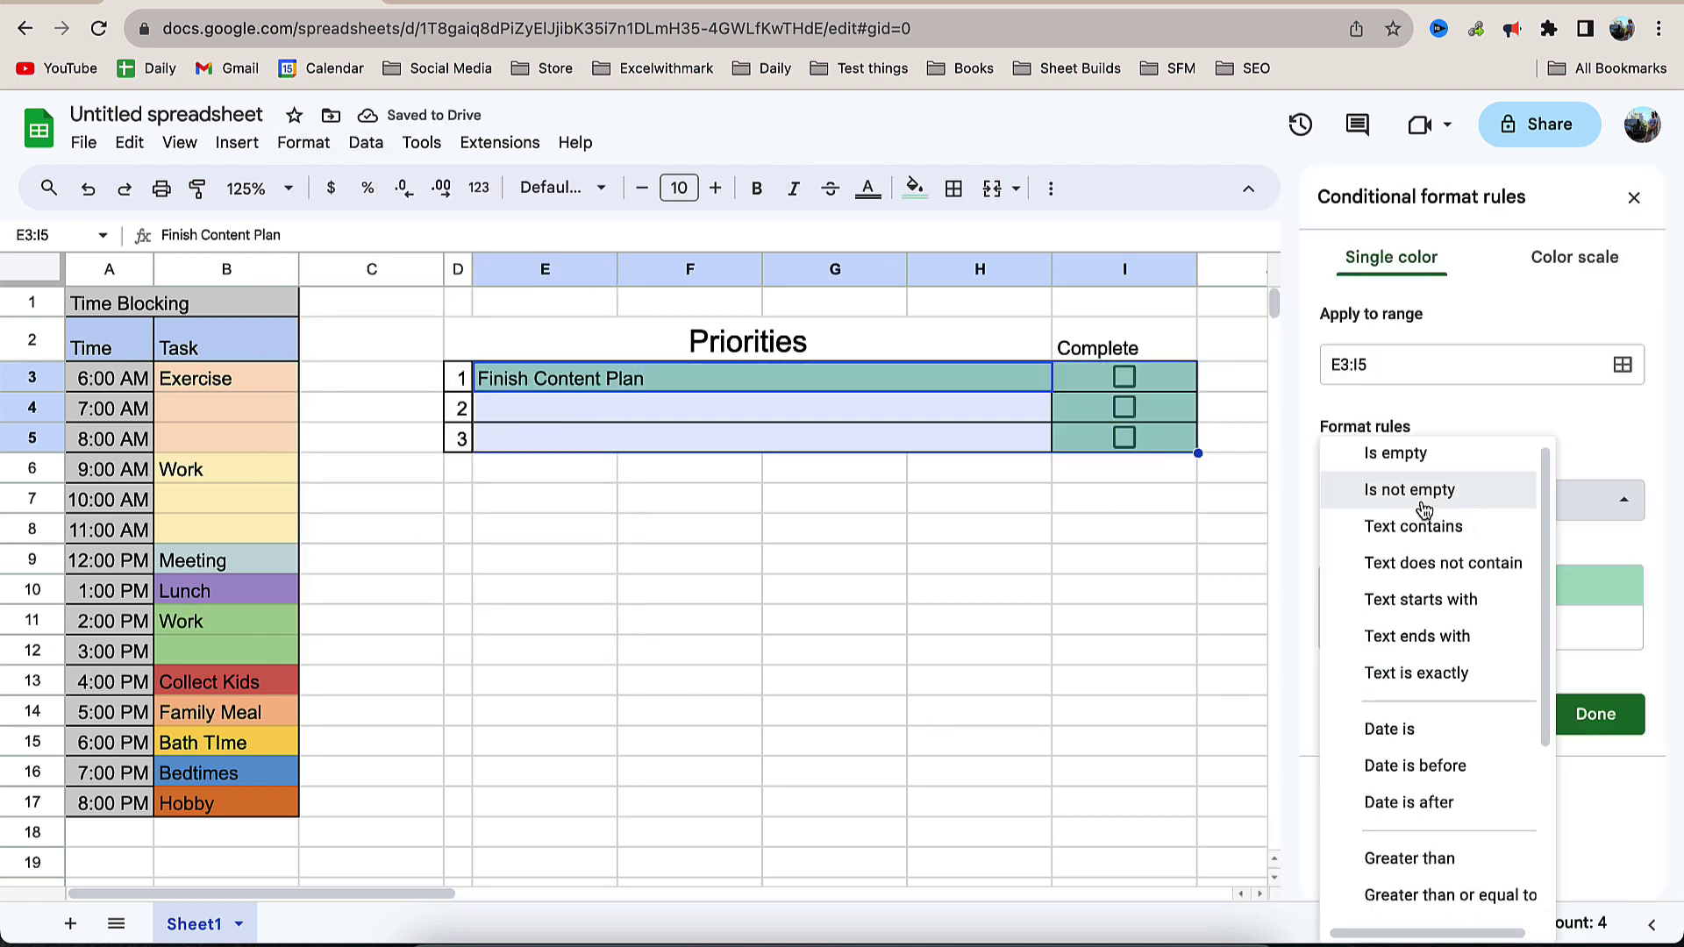
pyautogui.scroll(-5, 1407, 790)
pyautogui.click(1402, 895)
pyautogui.click(1399, 552)
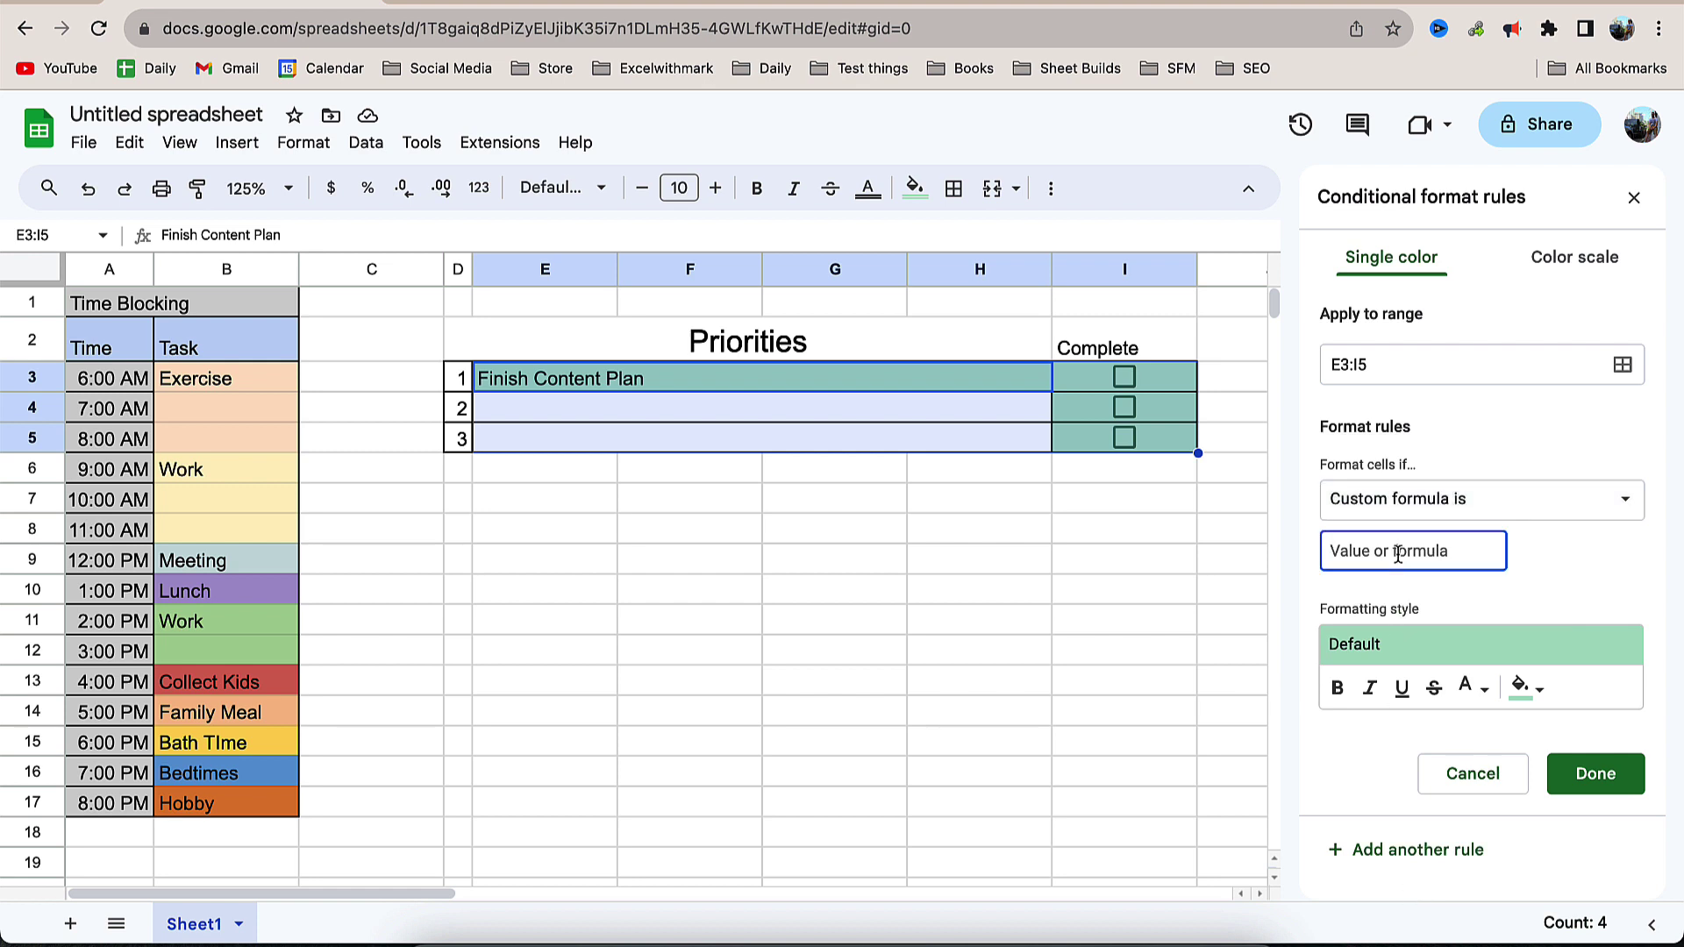
pyautogui.write('=')
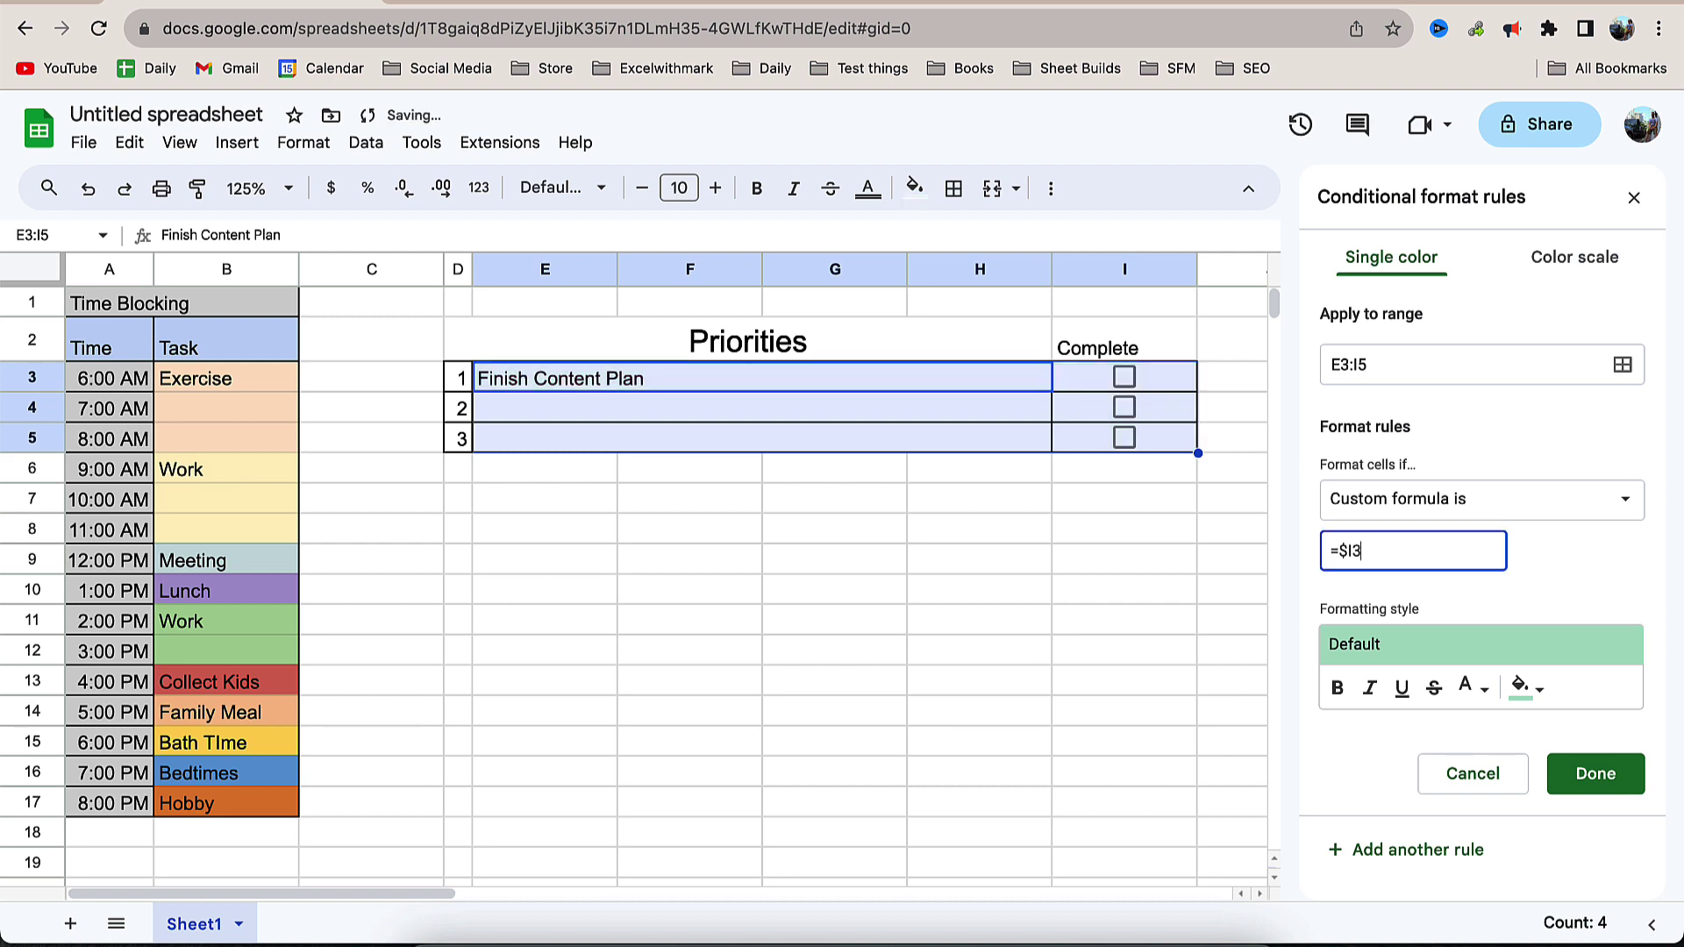
pyautogui.write('Tru')
pyautogui.write('e')
pyautogui.click(1526, 687)
pyautogui.click(1403, 474)
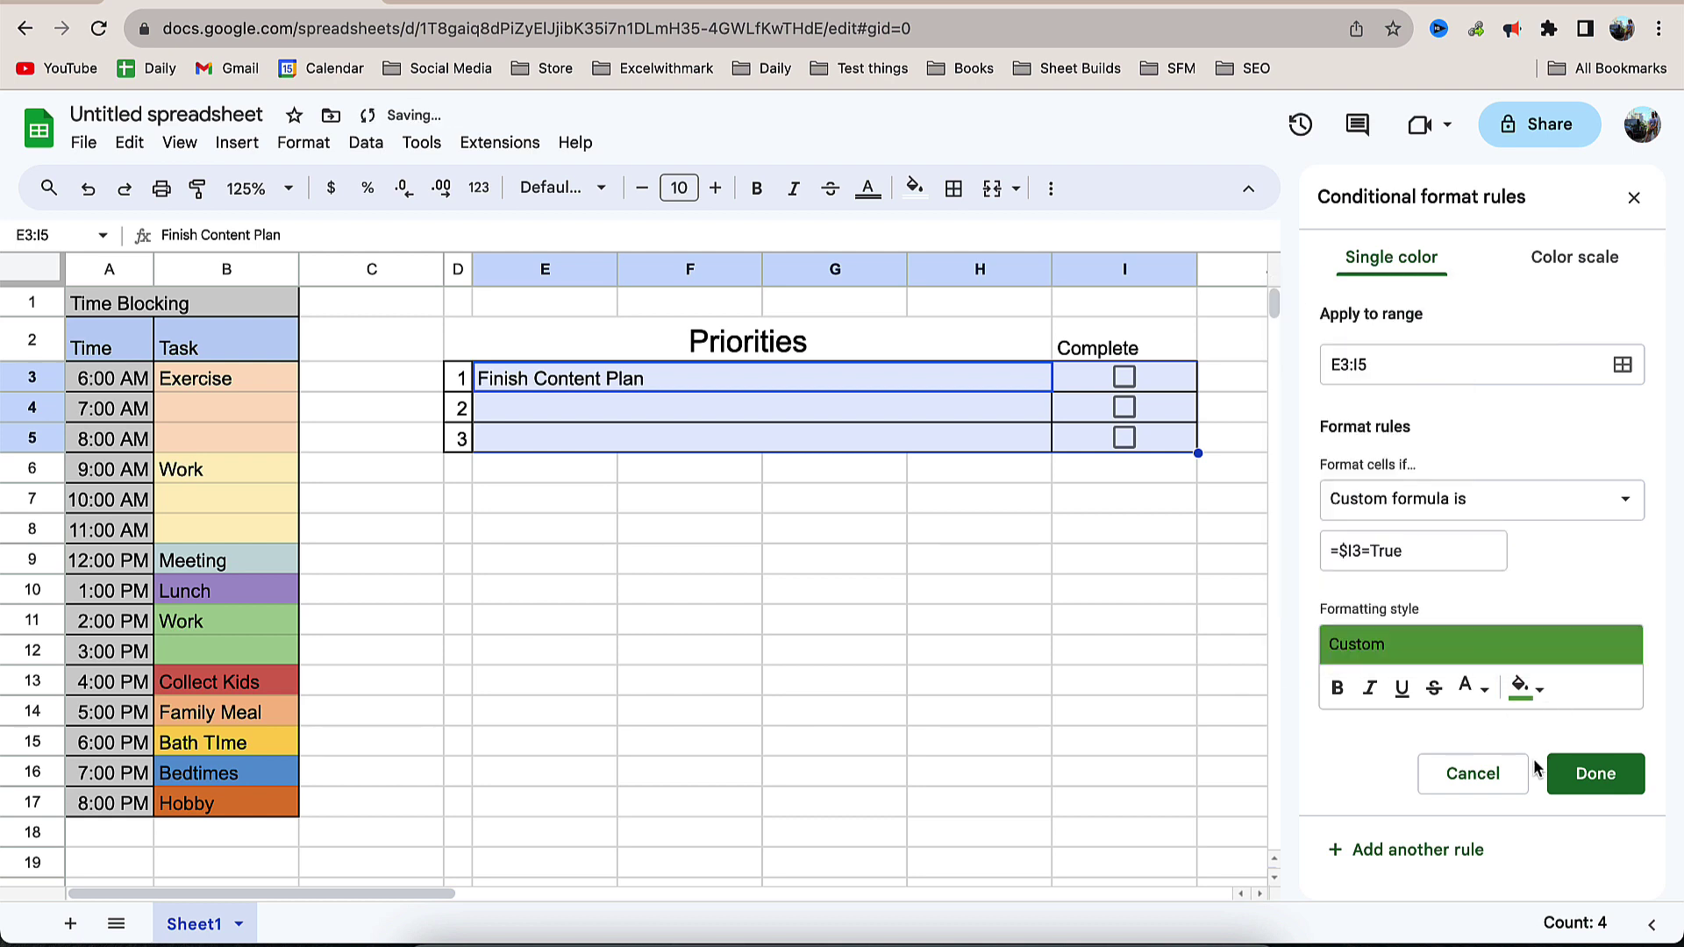
pyautogui.click(1586, 774)
# Tick and untick the three Complete checkboxes to test the highlight, then close the rules panel.
pyautogui.click(1124, 377)
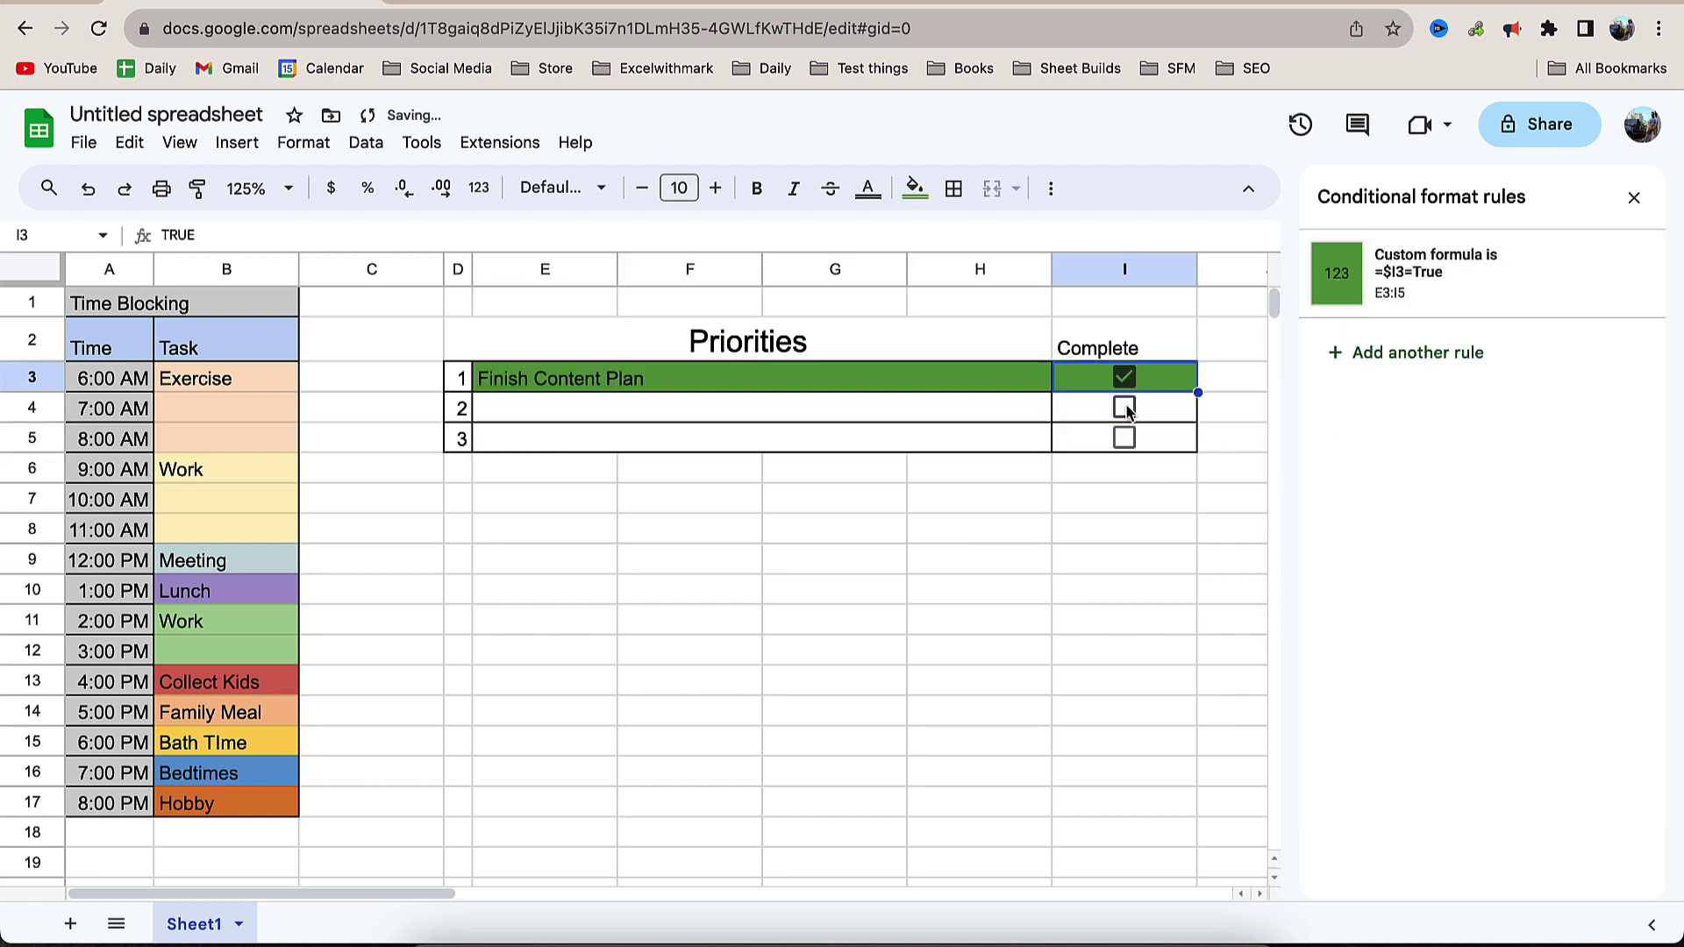
pyautogui.click(1124, 408)
pyautogui.click(1126, 439)
pyautogui.click(1125, 438)
pyautogui.click(1125, 407)
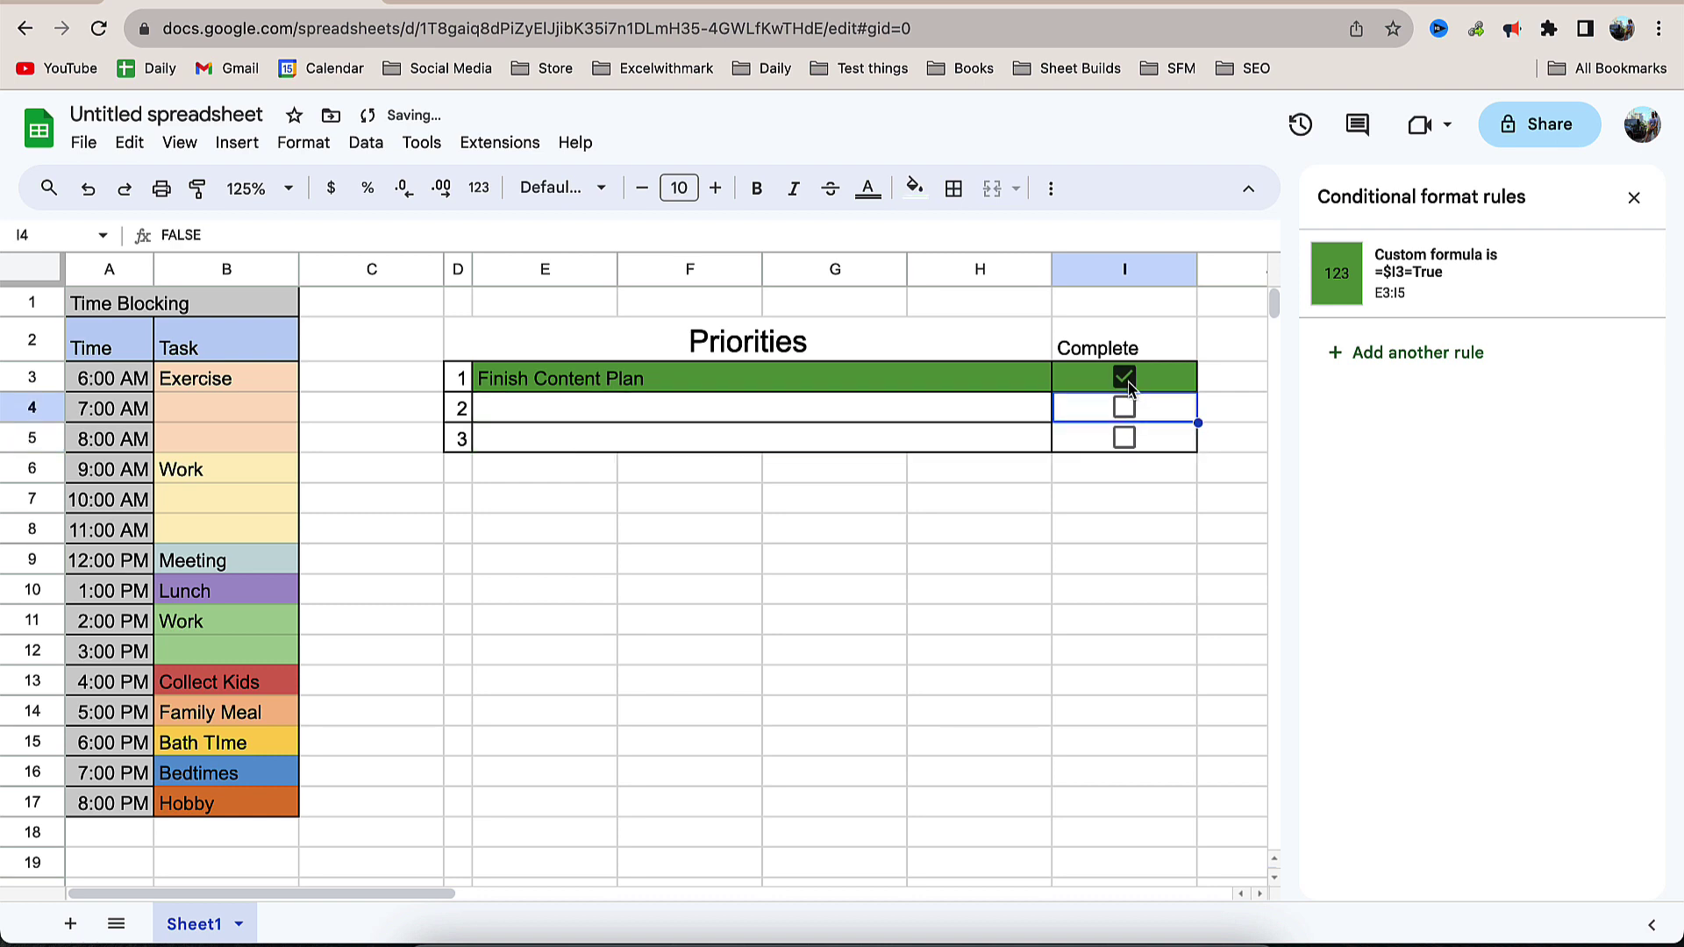
pyautogui.click(1124, 378)
pyautogui.click(1634, 197)
pyautogui.click(1082, 484)
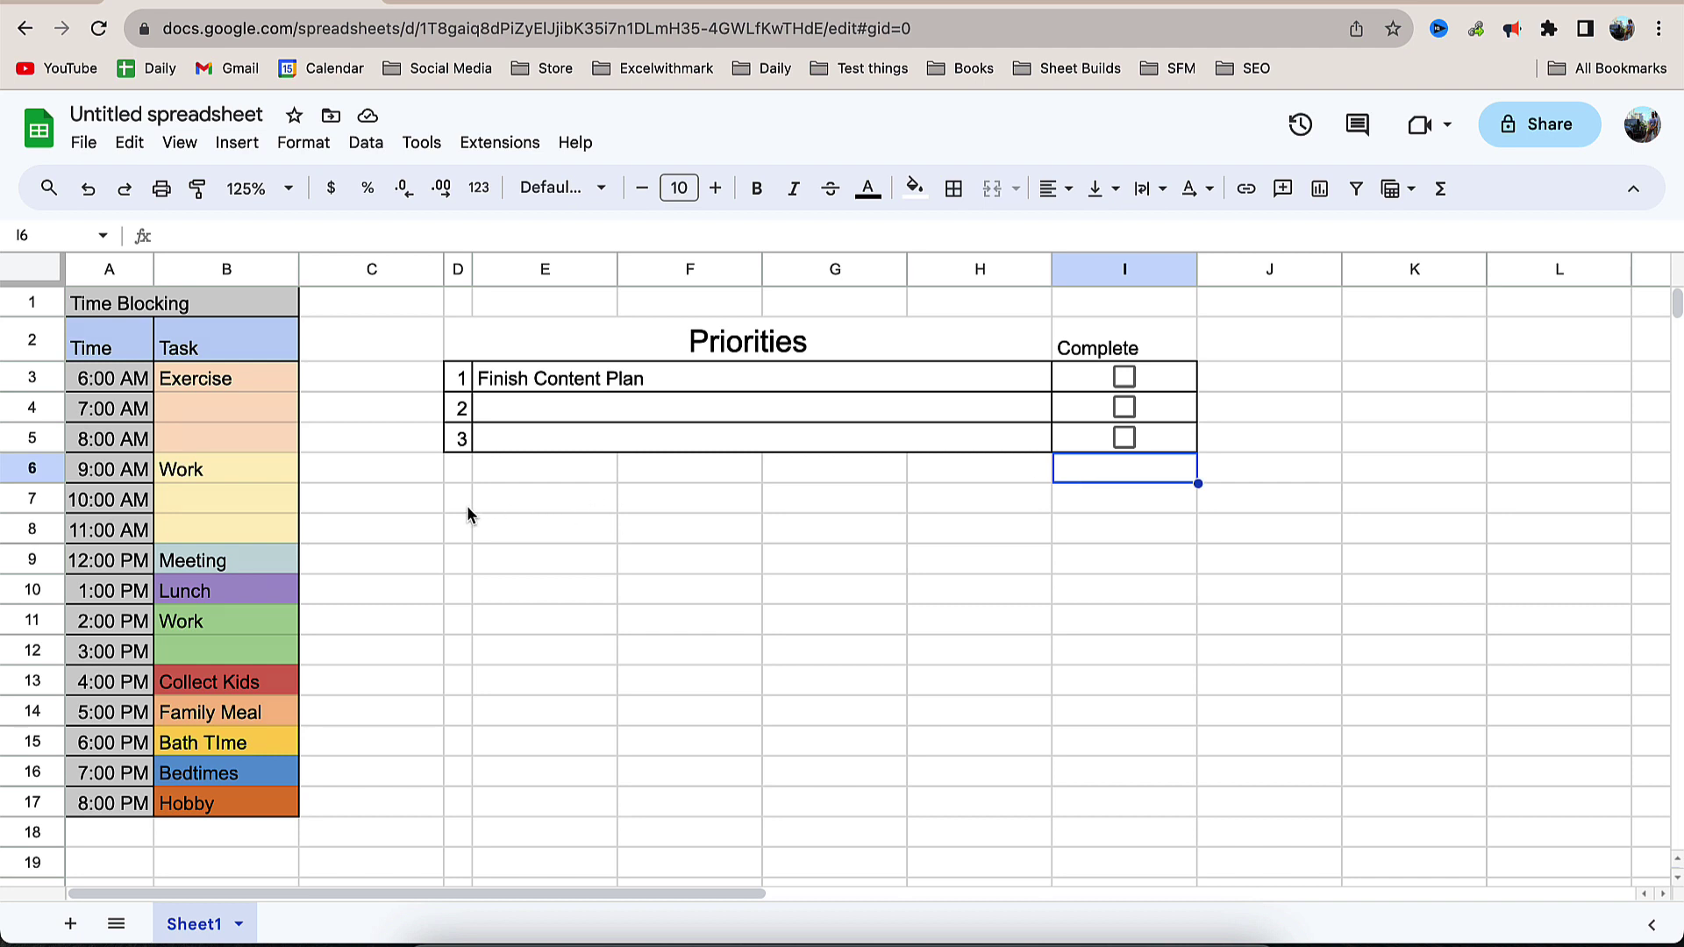
# Merge D7:I7 into a centred 'To Do' heading.
pyautogui.moveTo(466, 507); pyautogui.dragTo(1121, 507)
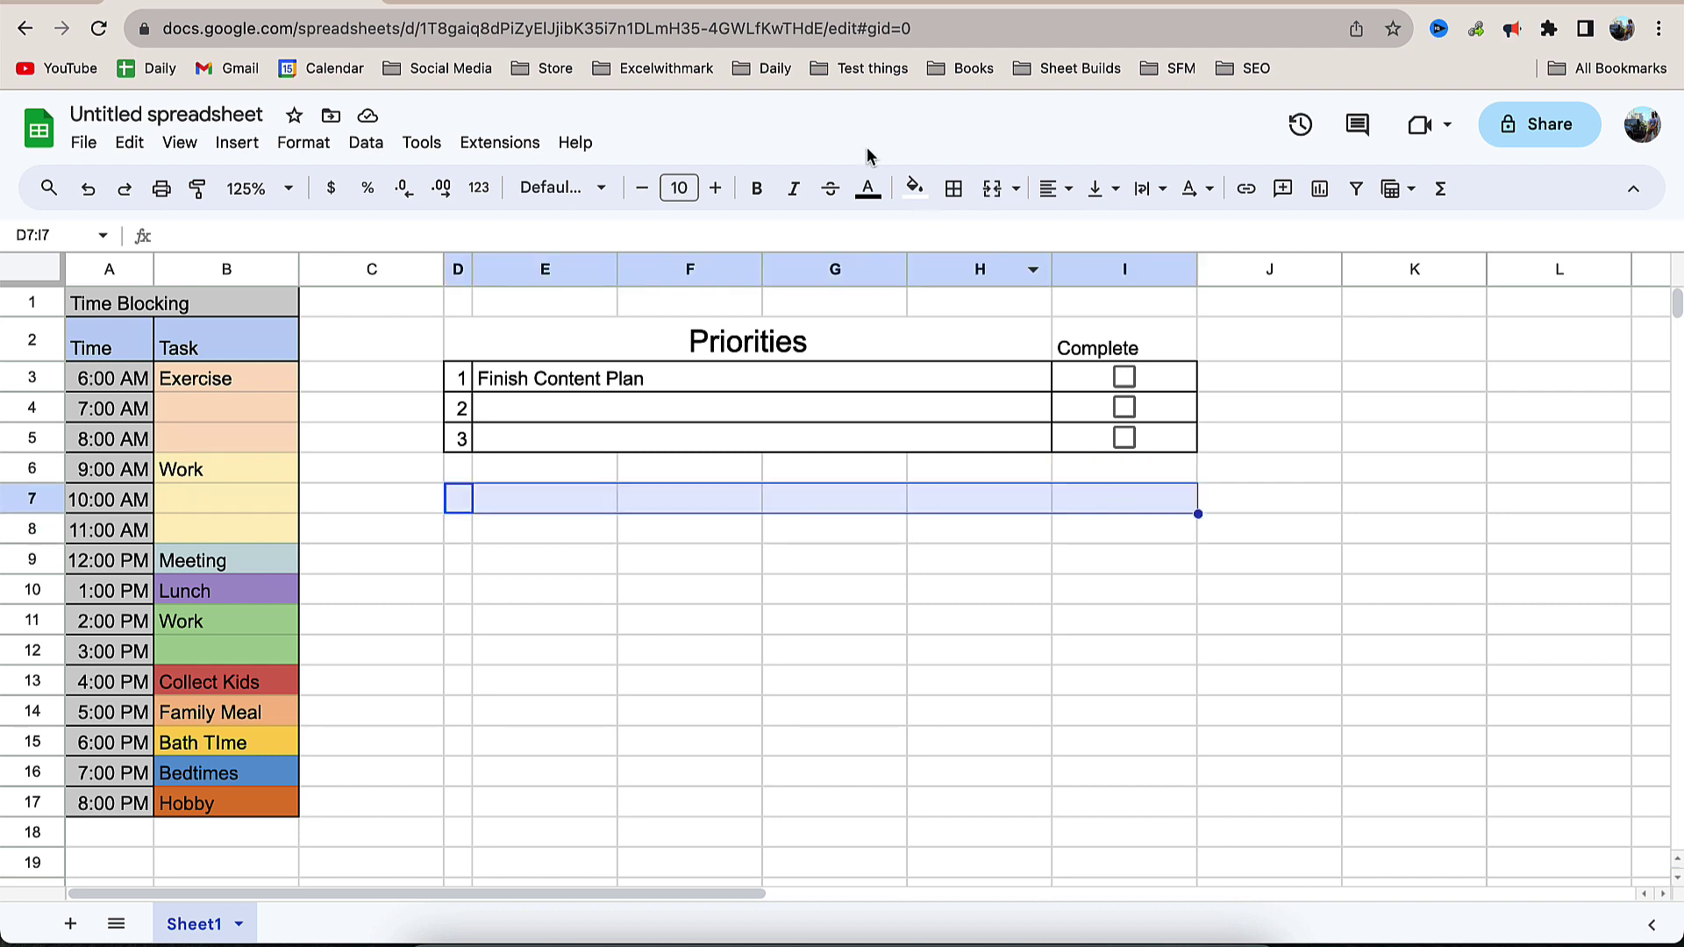
pyautogui.click(990, 190)
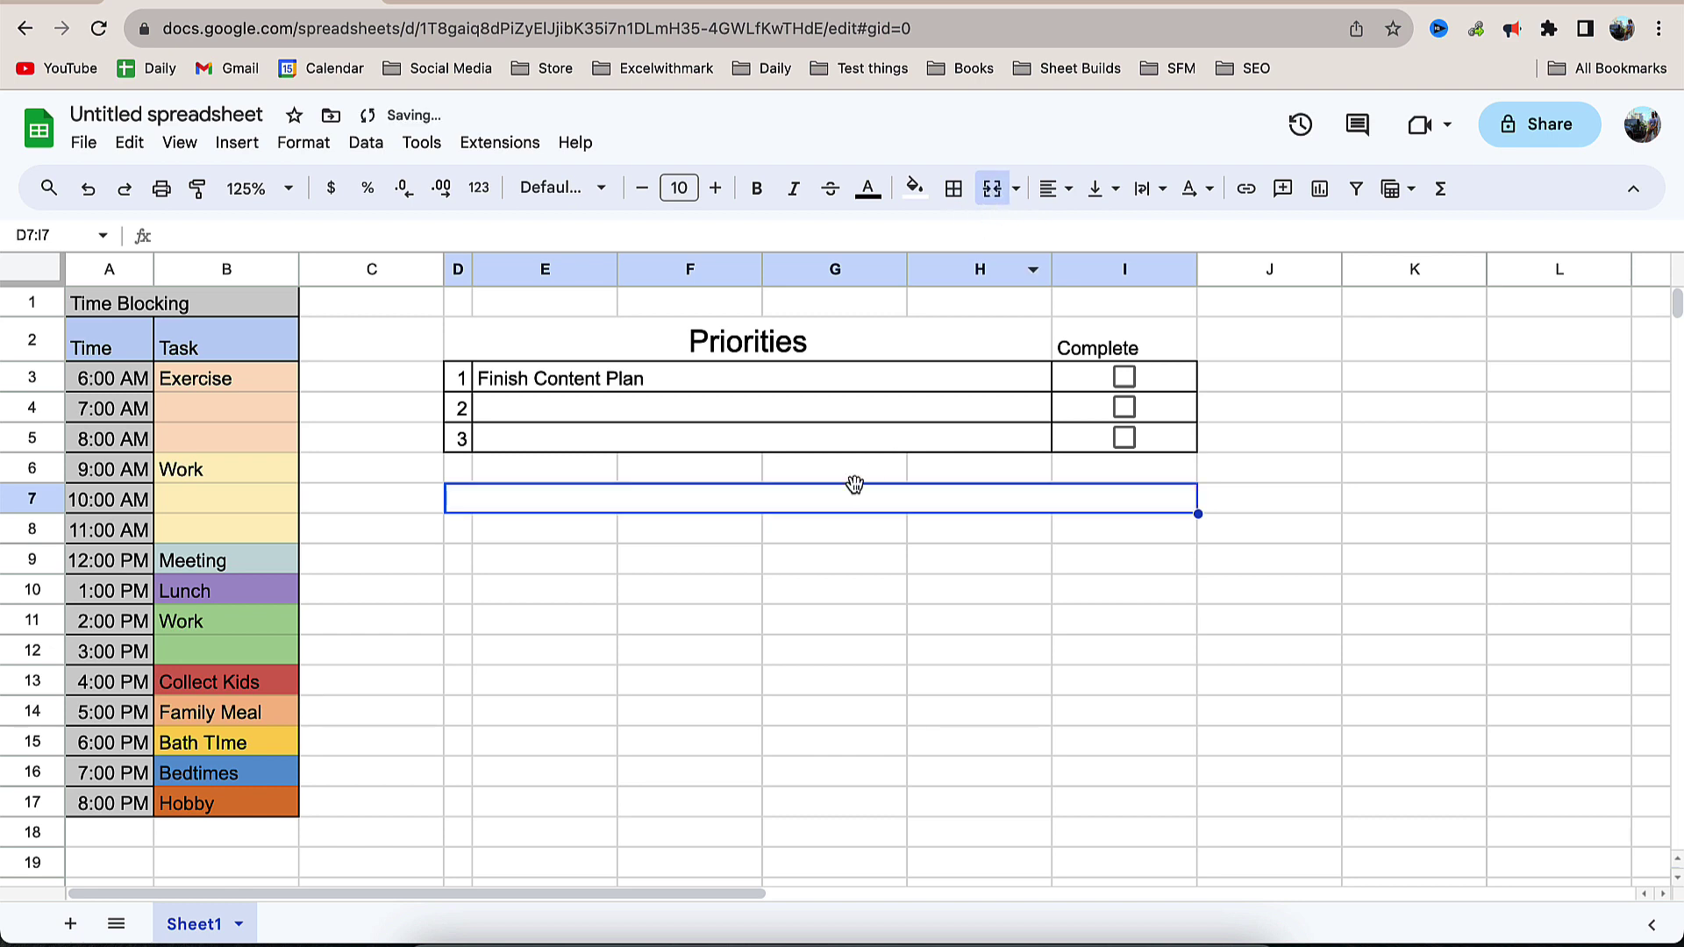
pyautogui.write('To ')
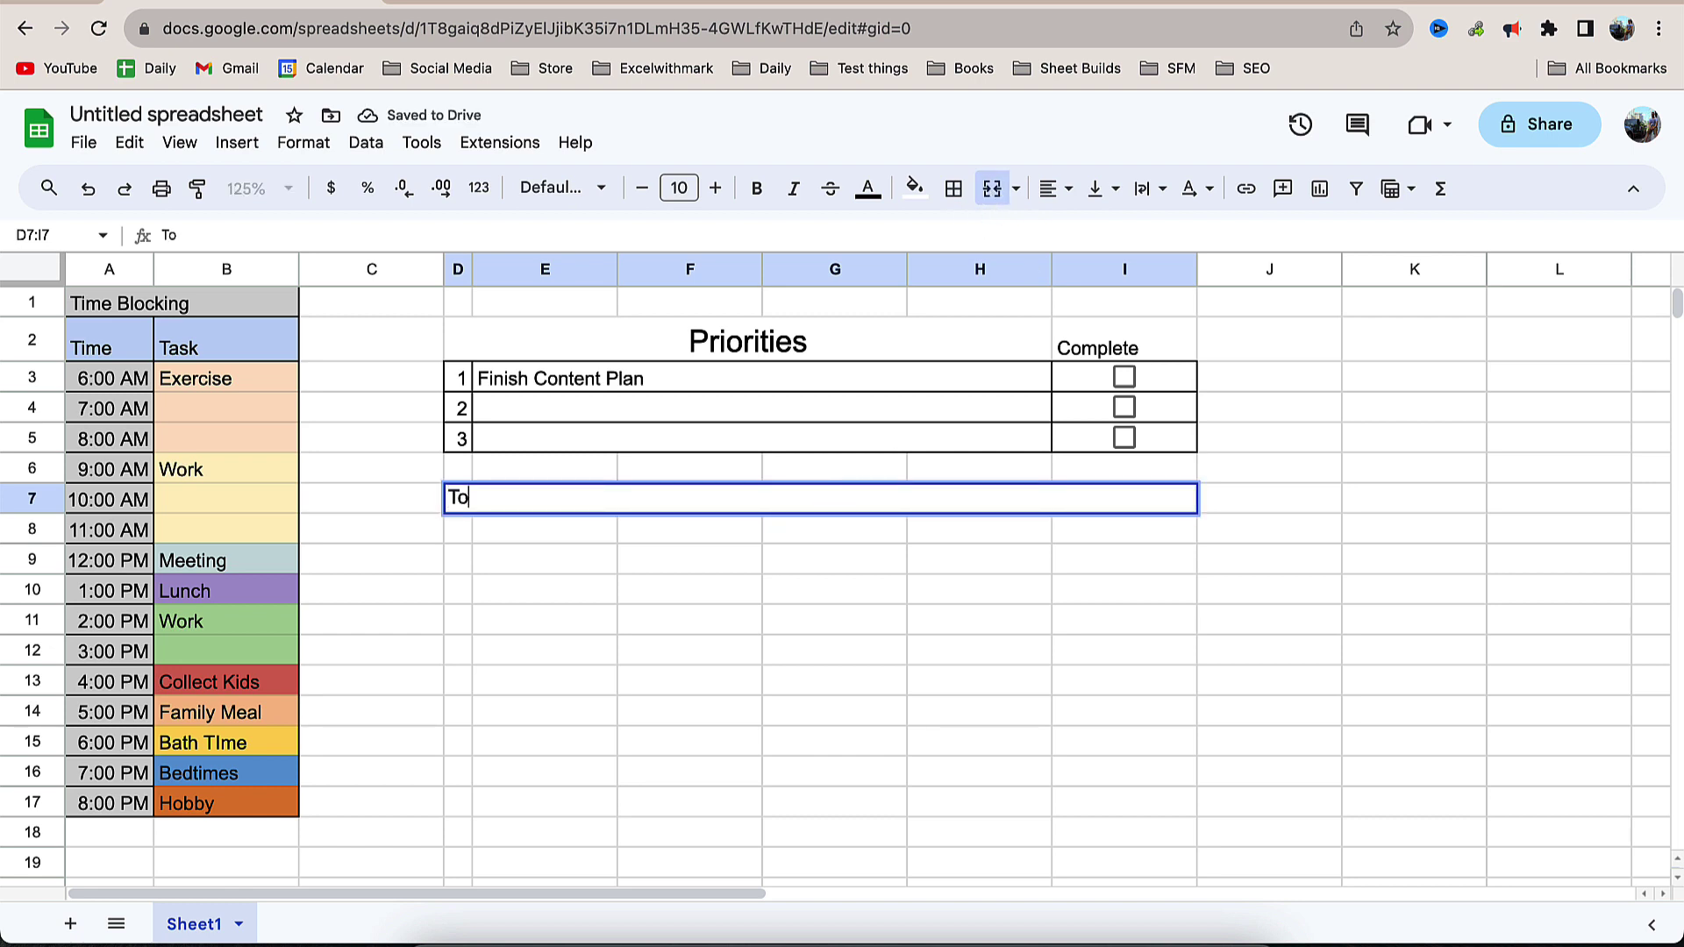
pyautogui.write('Do')
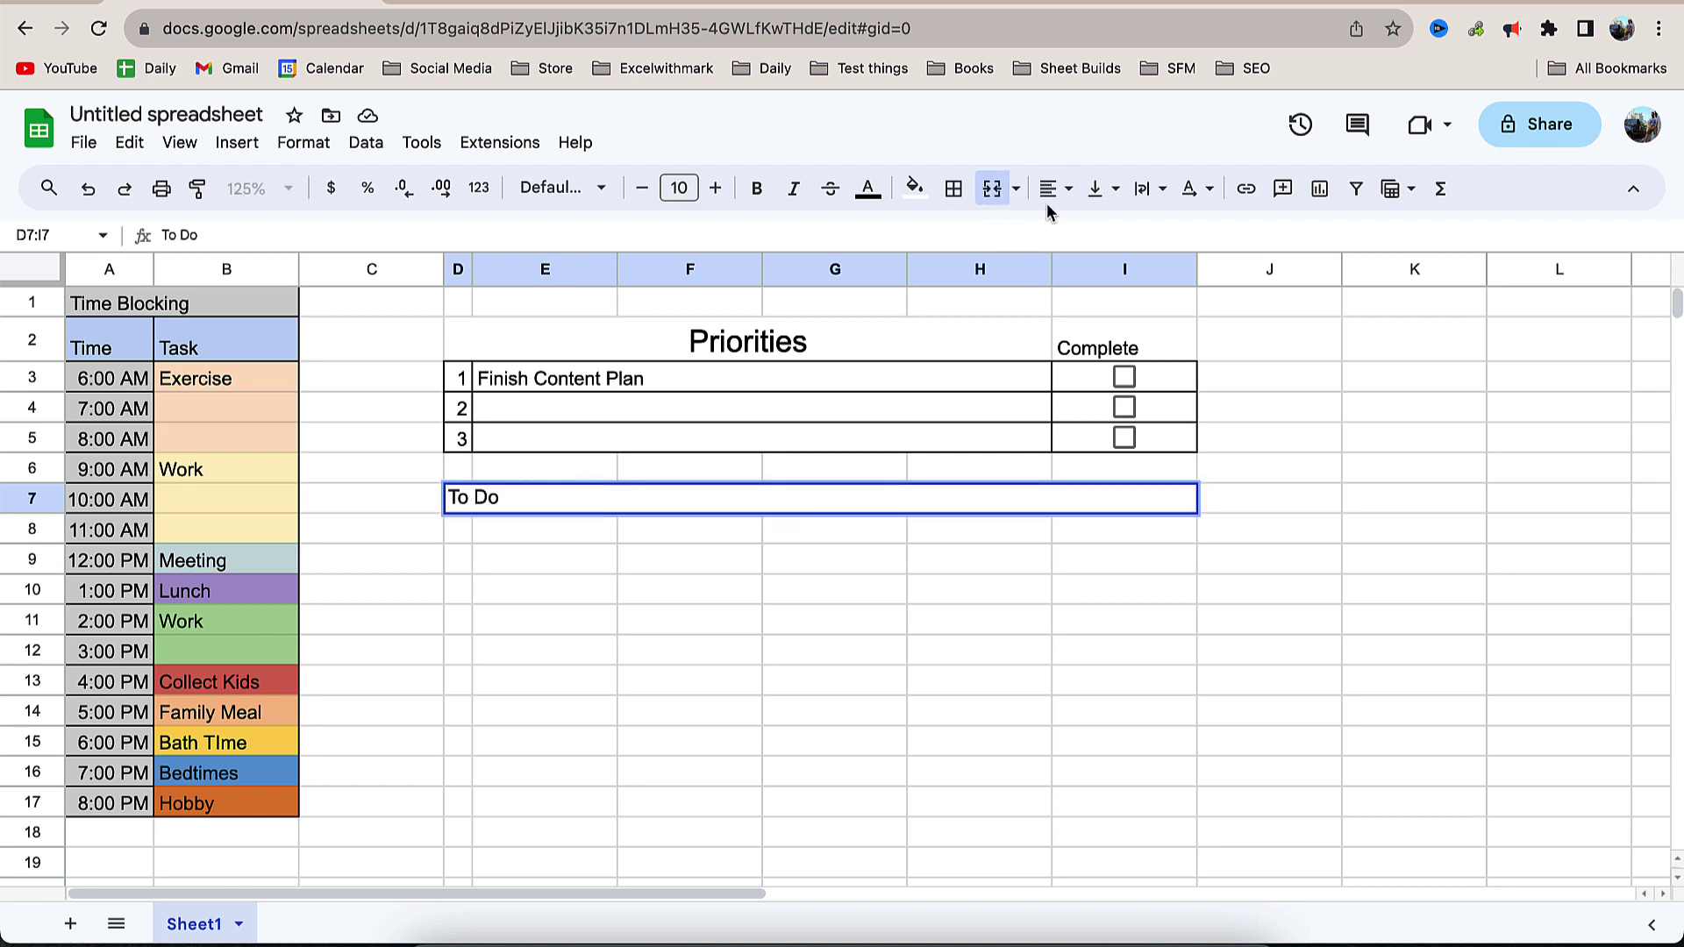
pyautogui.click(1057, 189)
pyautogui.click(1085, 231)
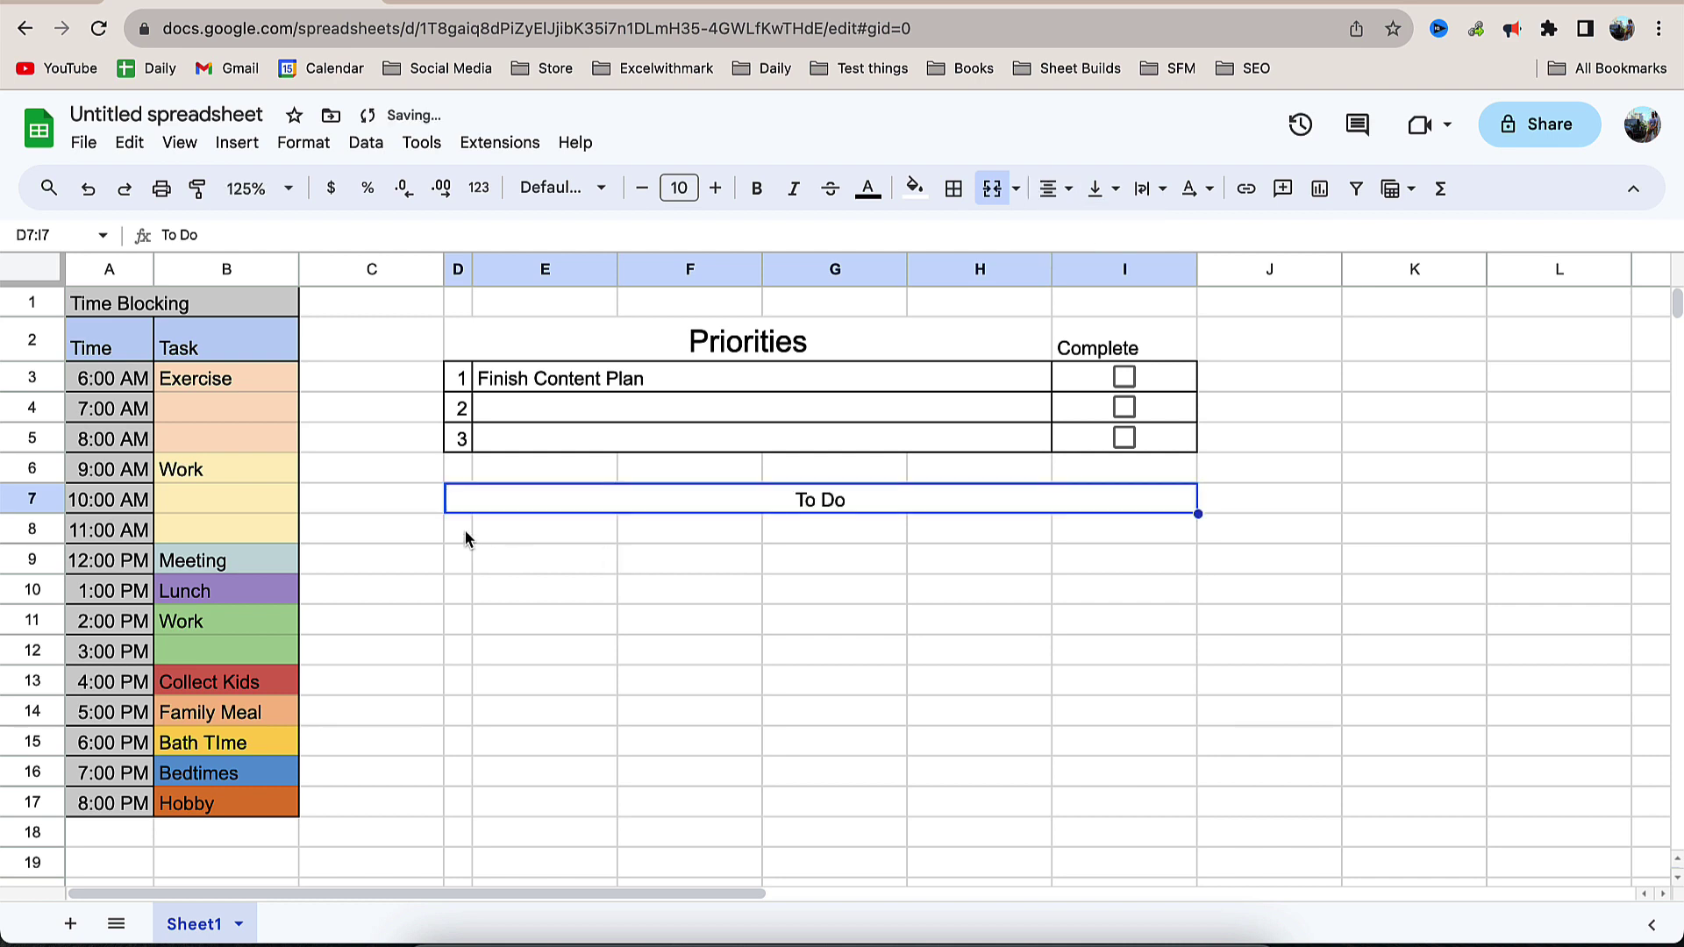
# Insert checkboxes into D8:D18.
pyautogui.moveTo(465, 532); pyautogui.dragTo(459, 833)
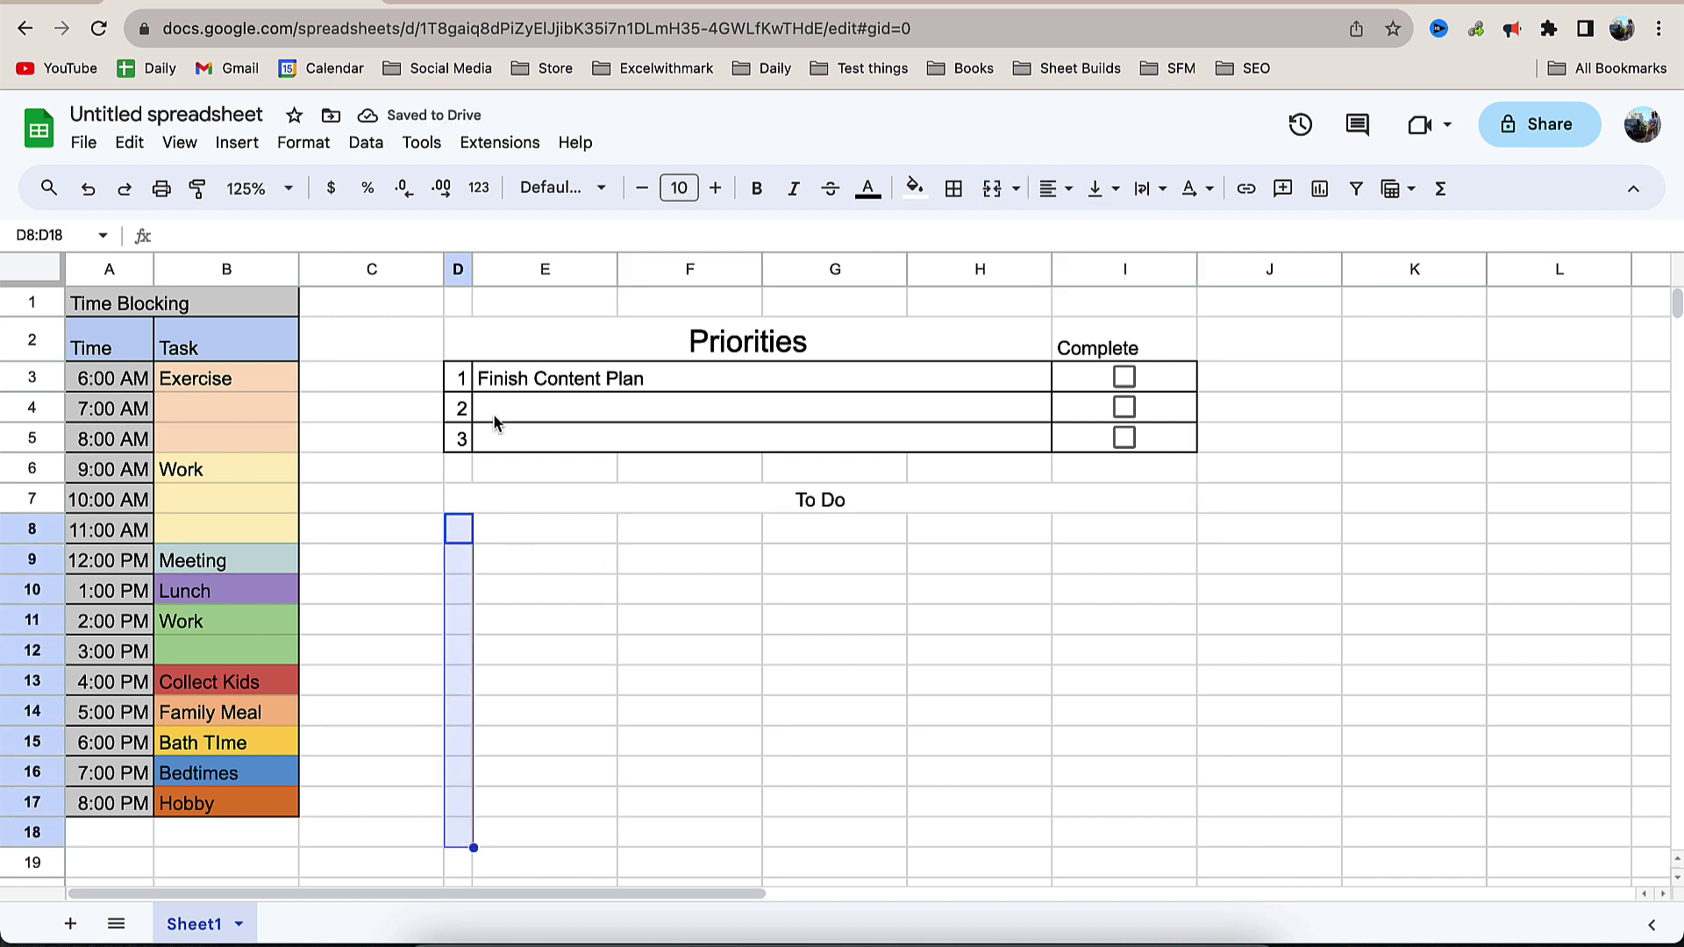
pyautogui.click(237, 143)
pyautogui.click(263, 605)
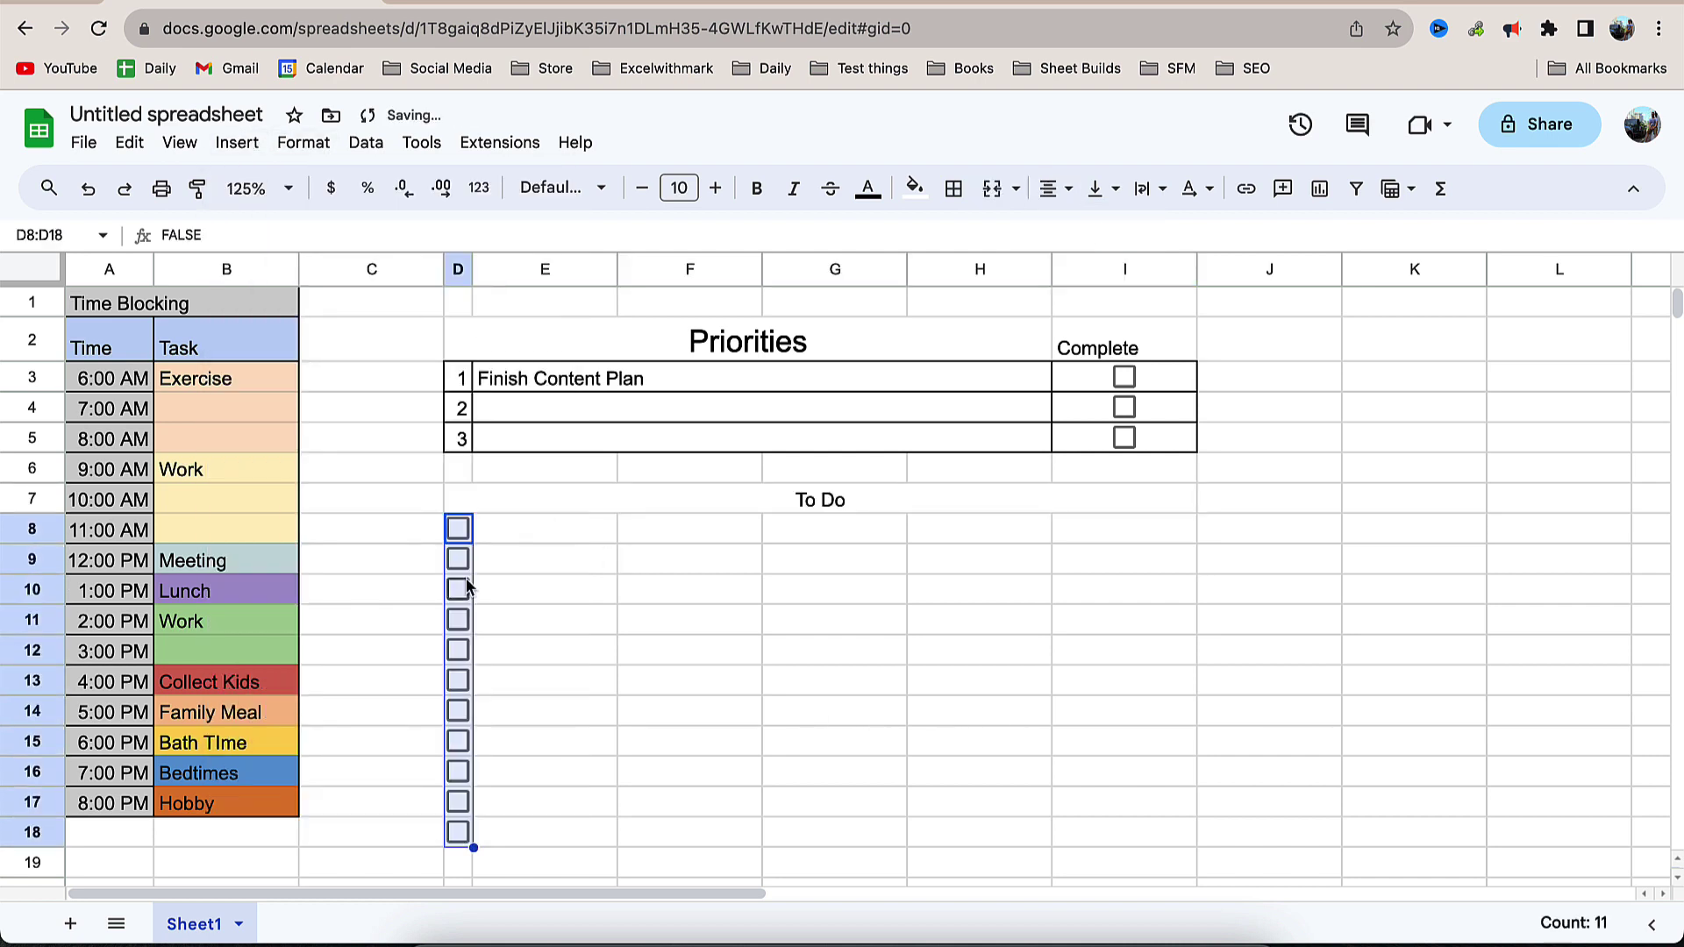
# Merge E8:I8 into one task cell and copy that merge down to row 18.
pyautogui.moveTo(466, 509); pyautogui.dragTo(996, 835)
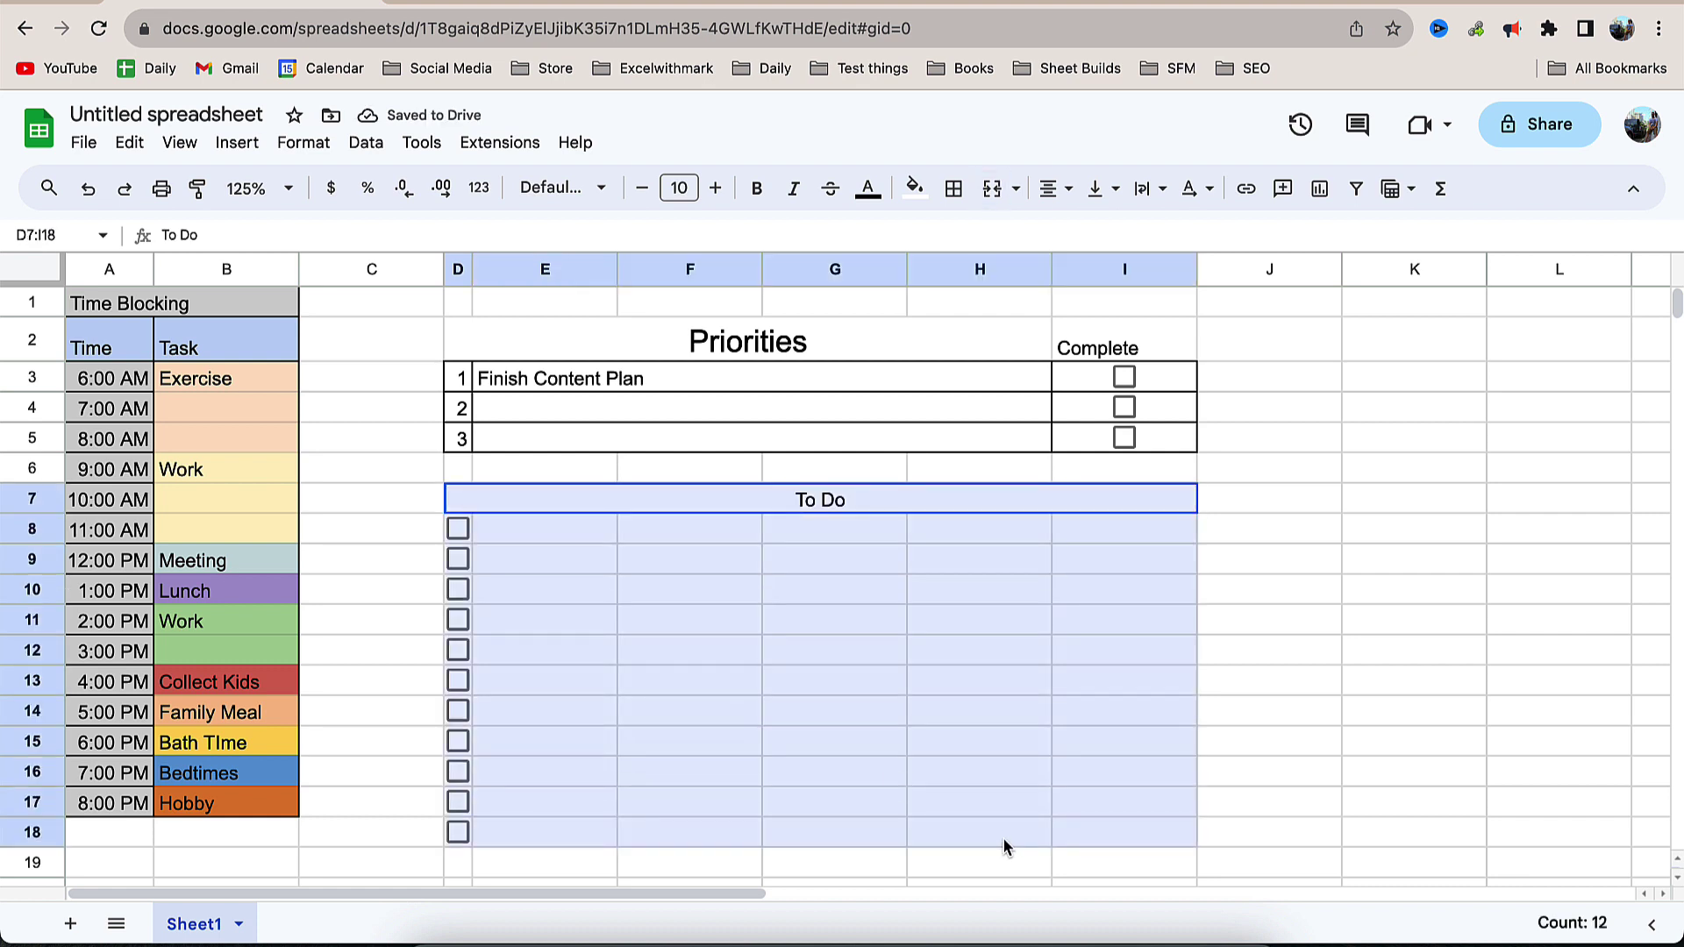
pyautogui.moveTo(614, 534); pyautogui.dragTo(1088, 528)
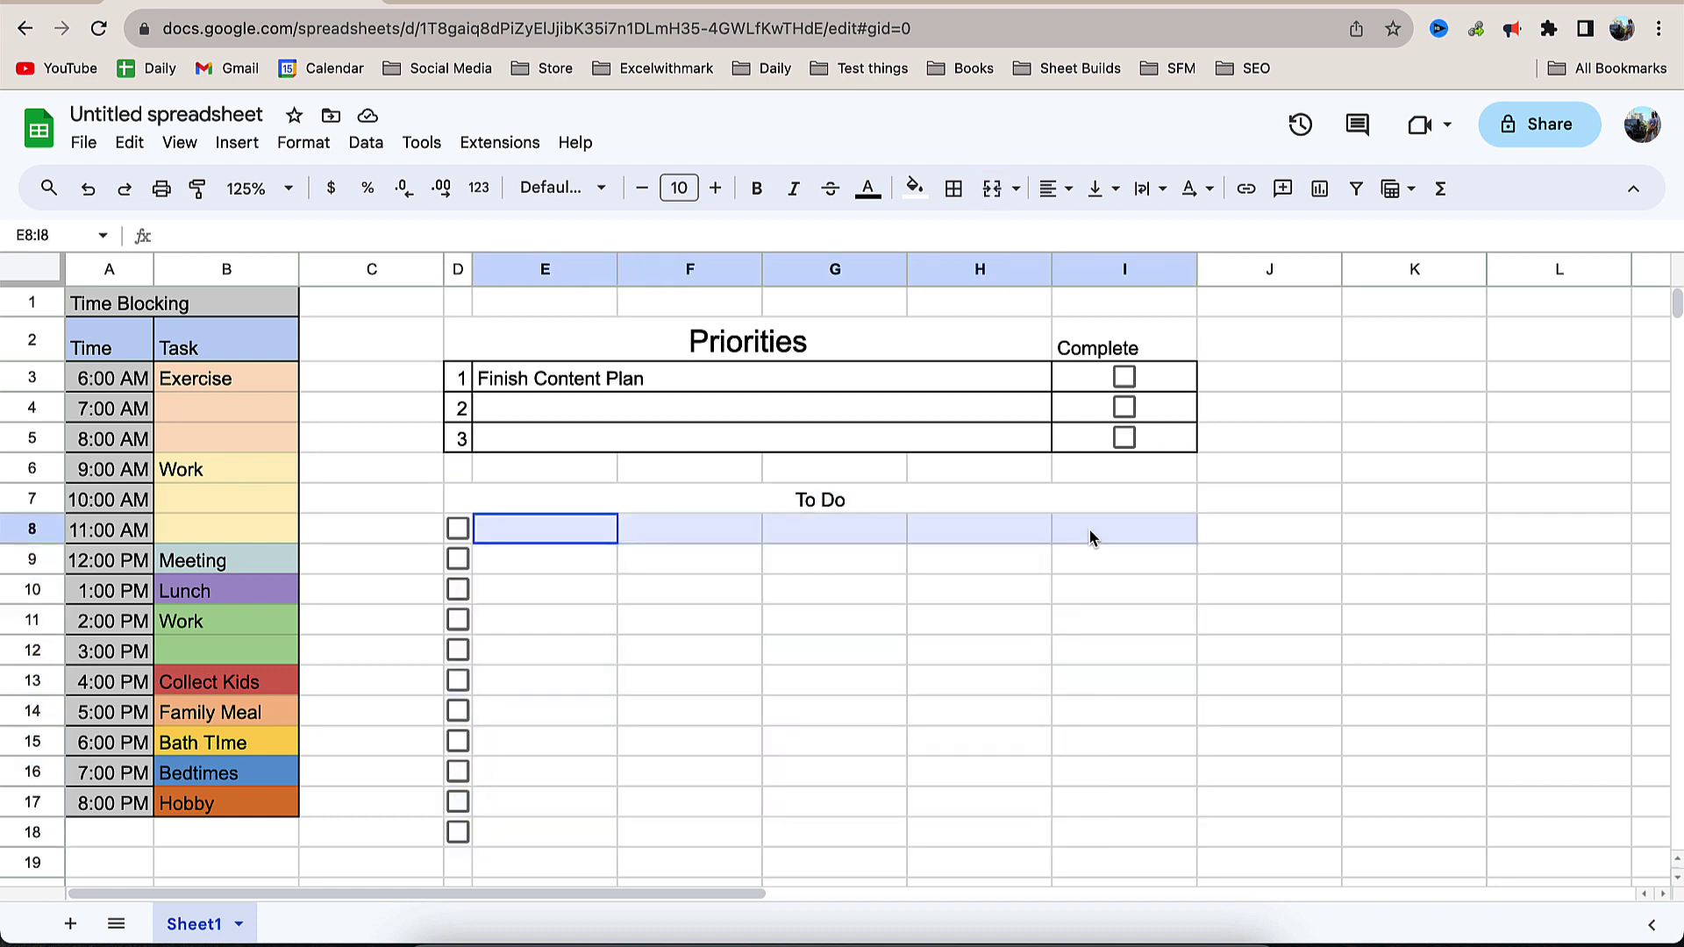
pyautogui.click(984, 191)
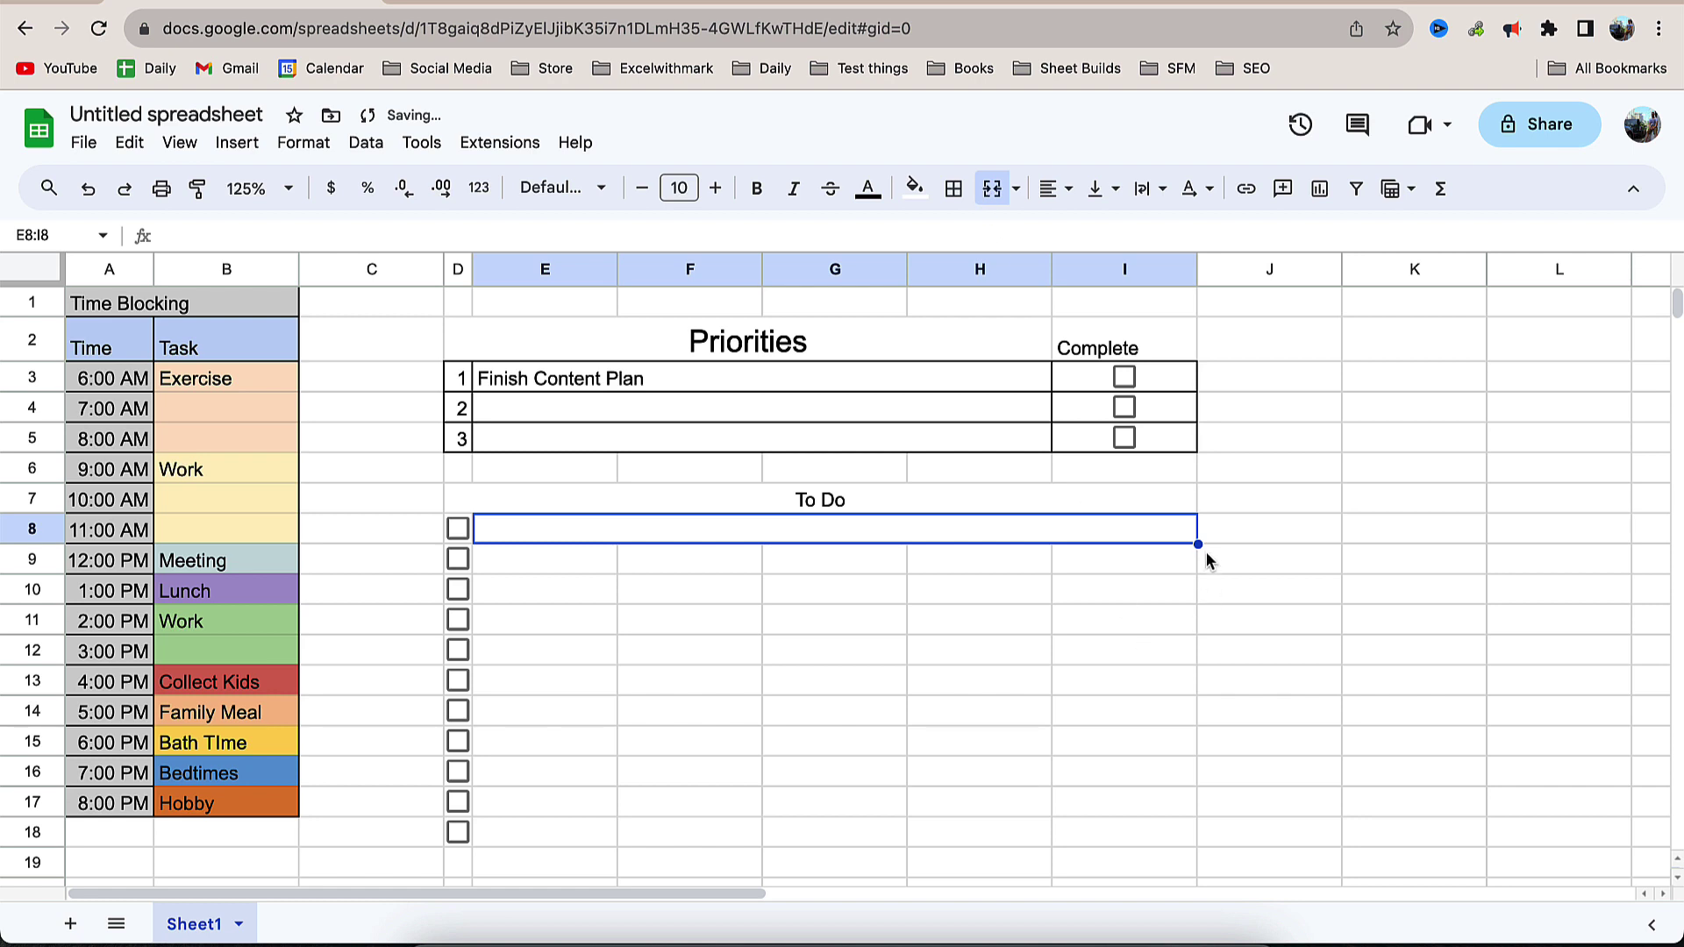
pyautogui.moveTo(1199, 545); pyautogui.dragTo(1147, 834)
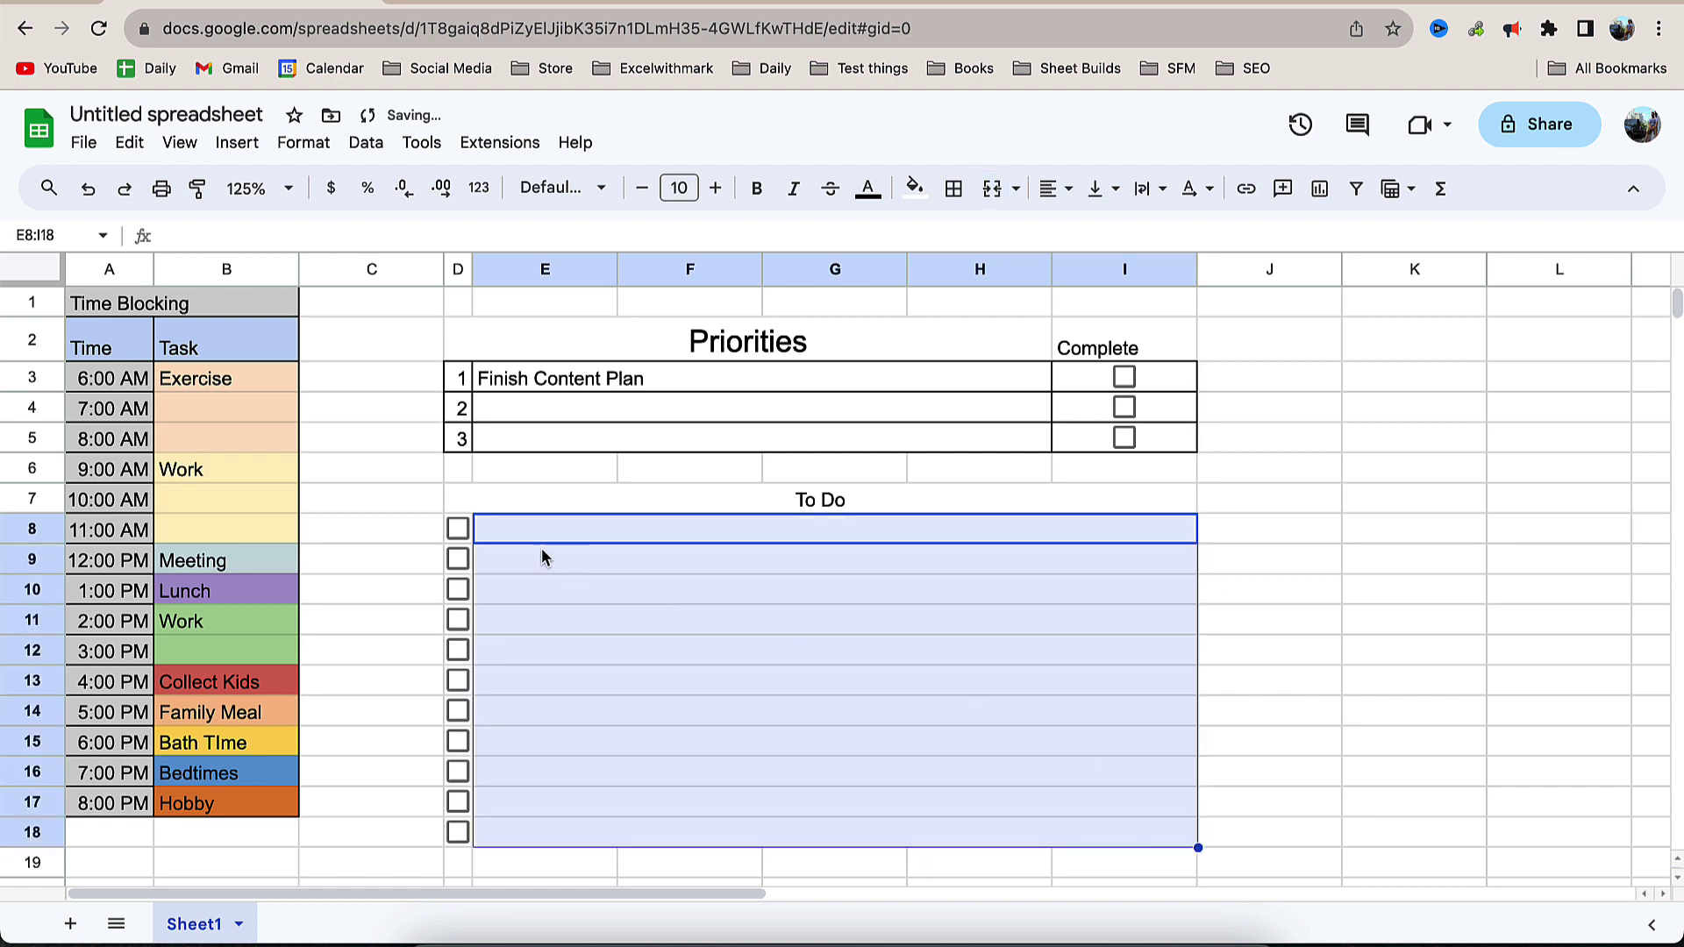
pyautogui.moveTo(469, 491); pyautogui.dragTo(929, 835)
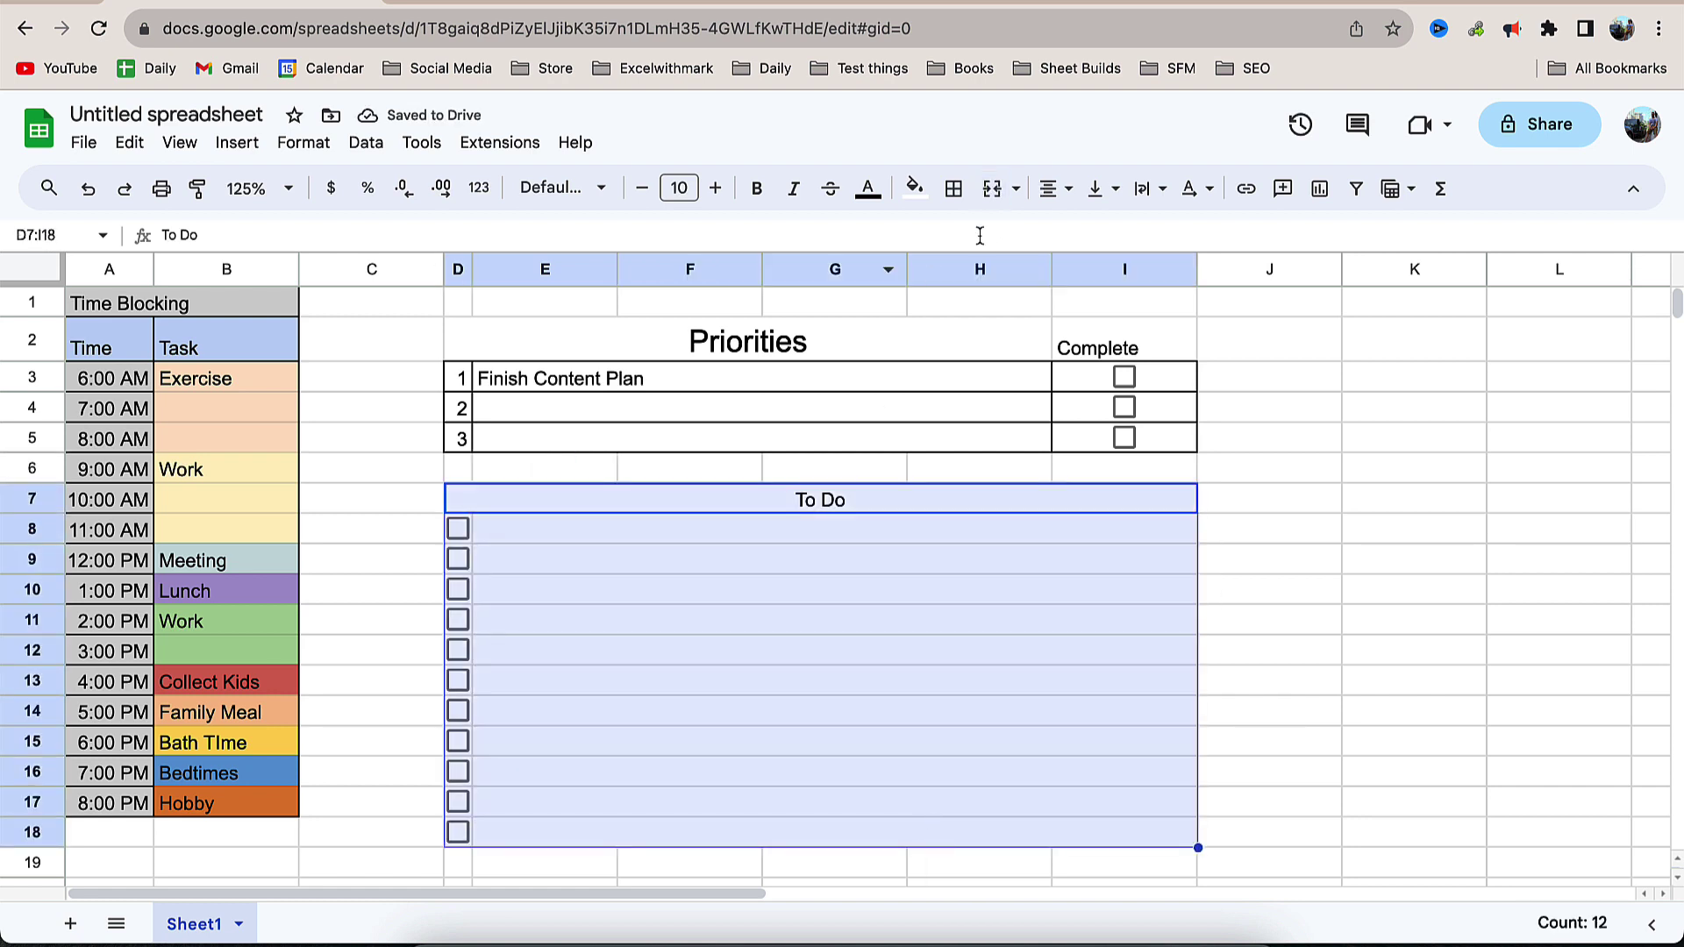
# Apply all borders to the To Do block and raise the Complete heading to font size 16.
pyautogui.click(953, 188)
pyautogui.click(966, 238)
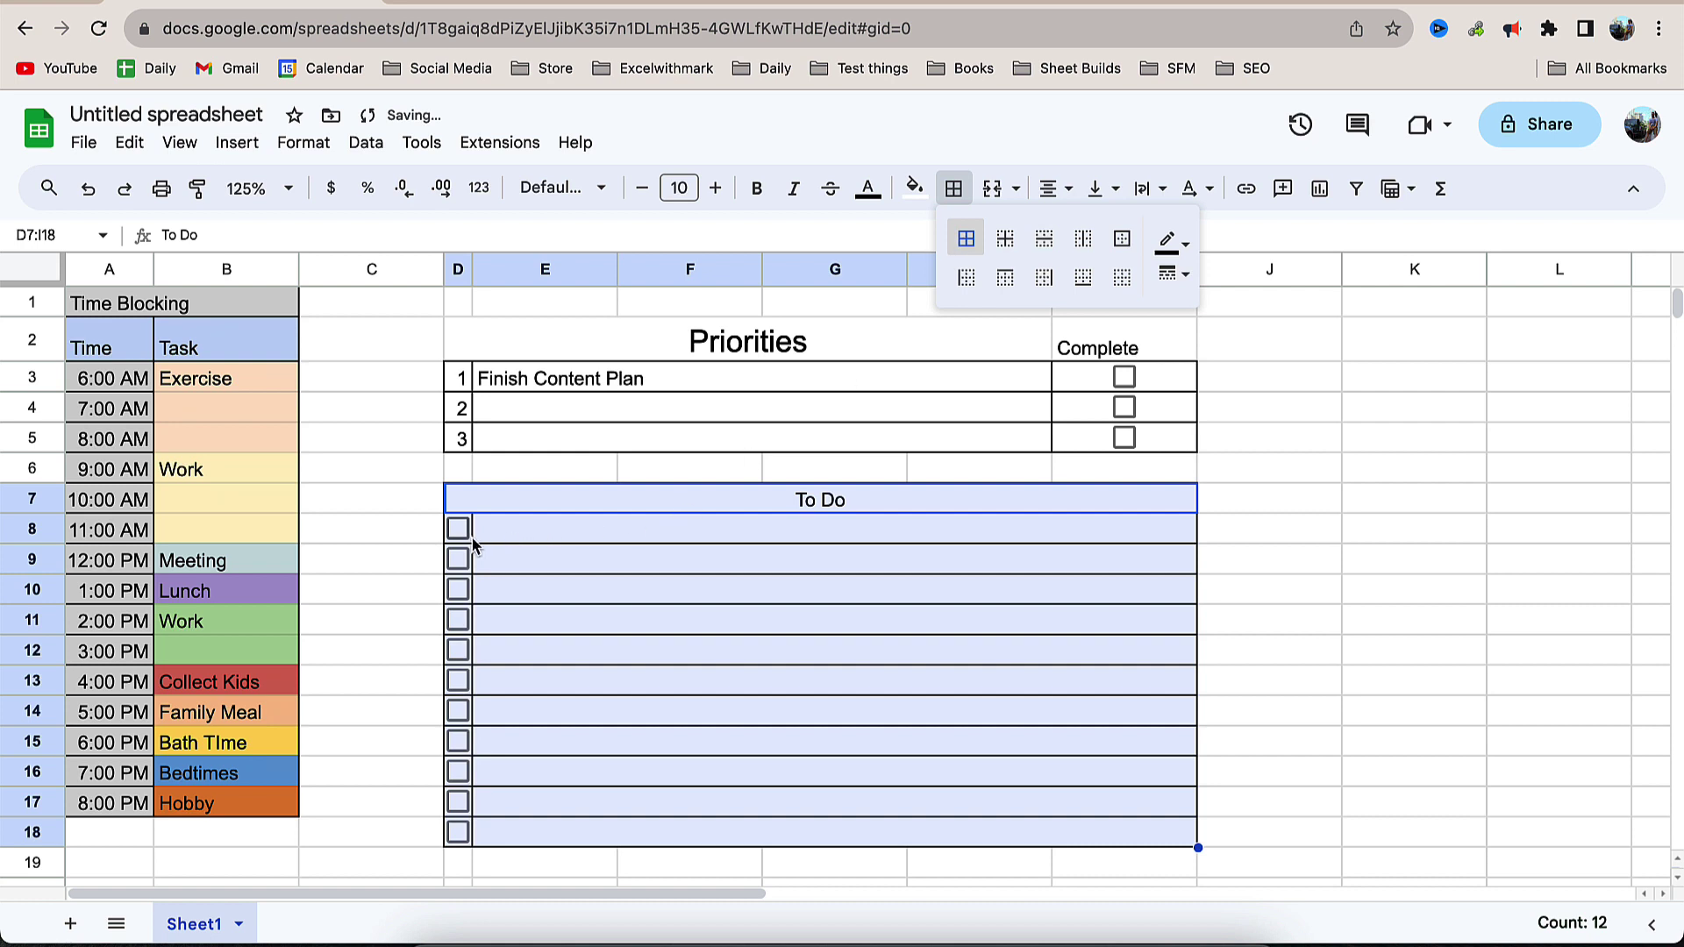
pyautogui.click(717, 343)
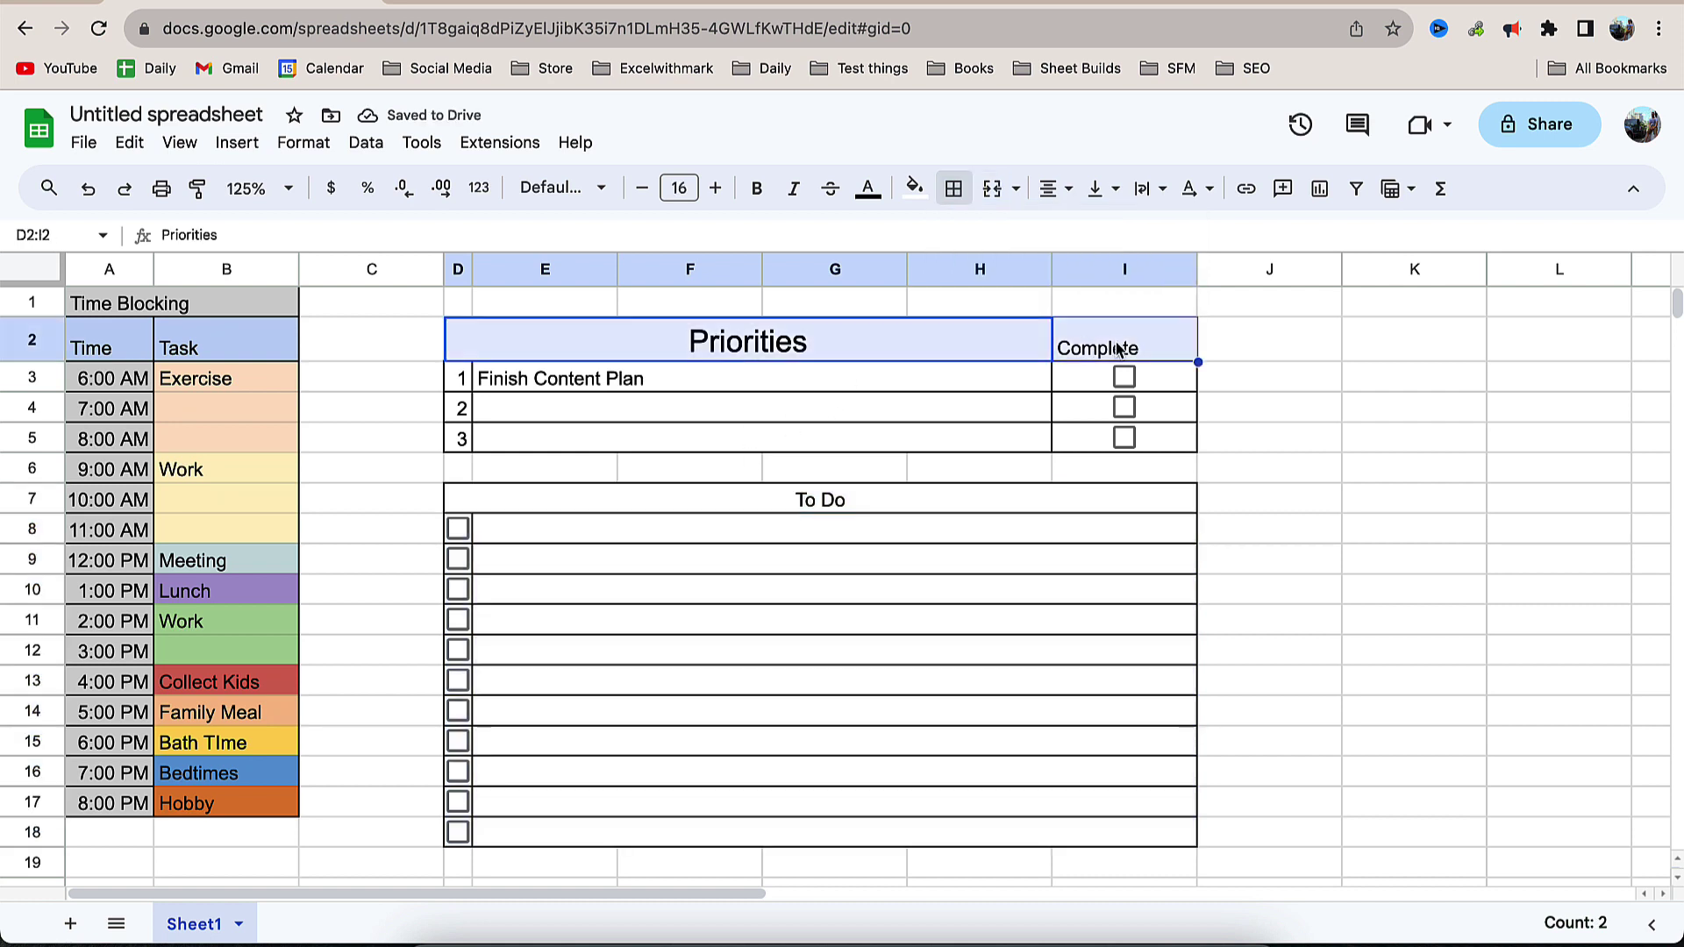
pyautogui.click(1111, 344)
pyautogui.click(717, 189)
pyautogui.click(717, 190)
pyautogui.click(717, 190)
pyautogui.click(717, 189)
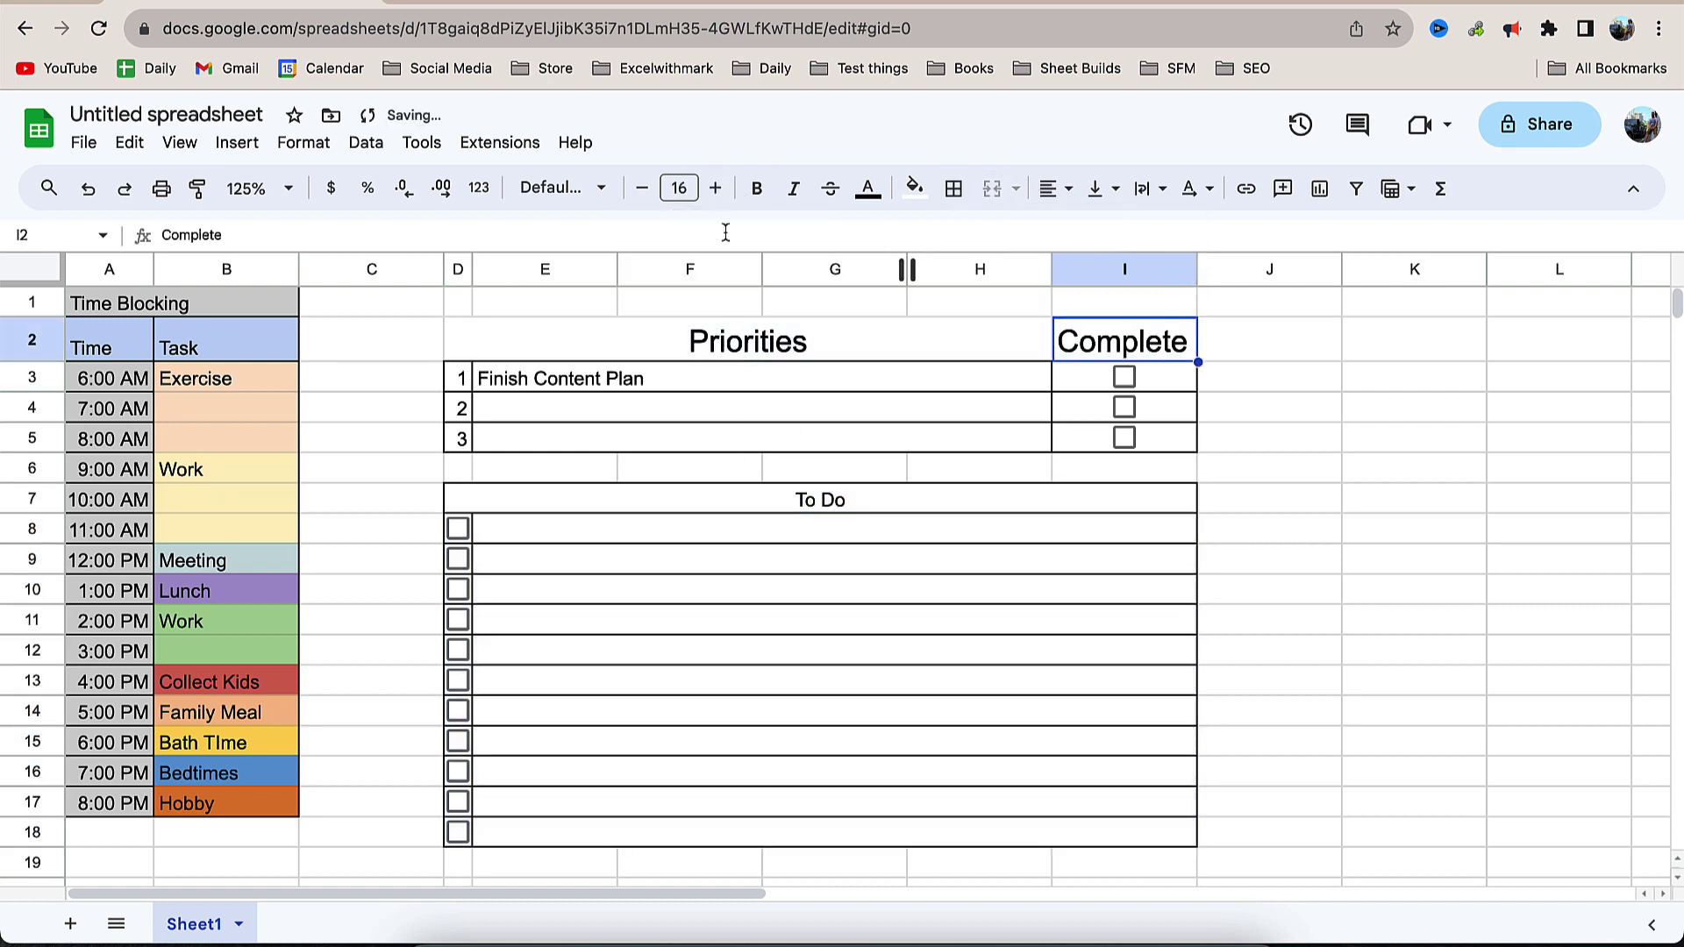
# Fill the D2:I2 header row red and the D7:I7 To Do heading light cornflower blue.
pyautogui.keyDown('shift'); pyautogui.click(974, 346); pyautogui.keyUp('shift')
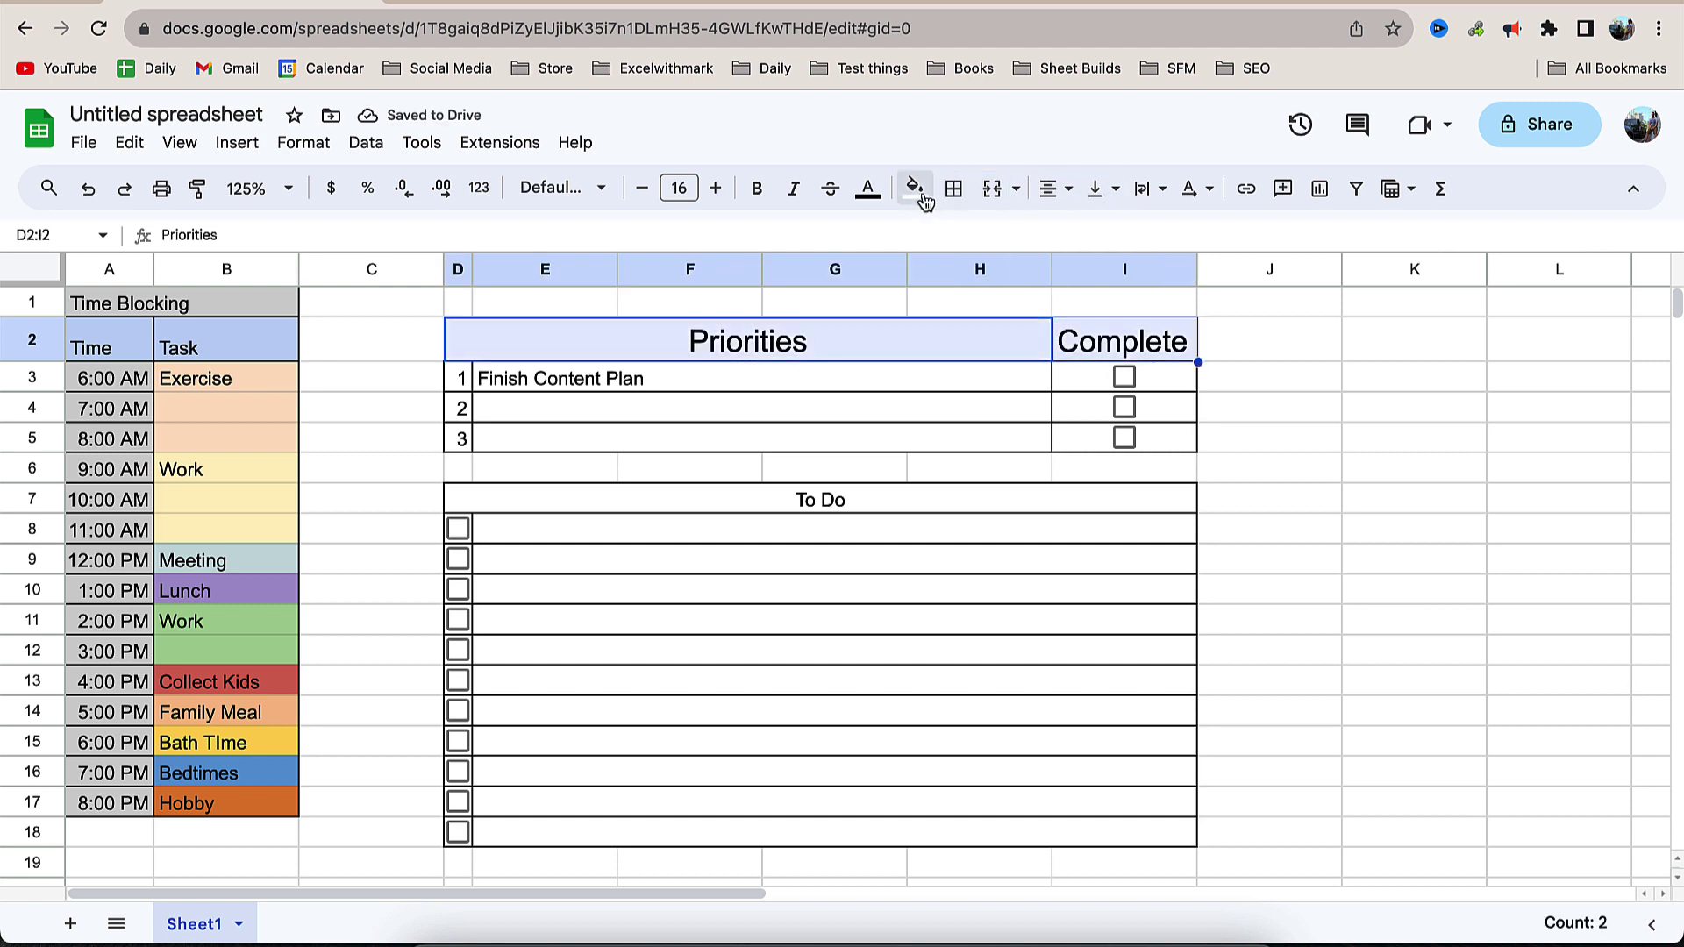
pyautogui.click(915, 189)
pyautogui.click(948, 392)
pyautogui.click(782, 507)
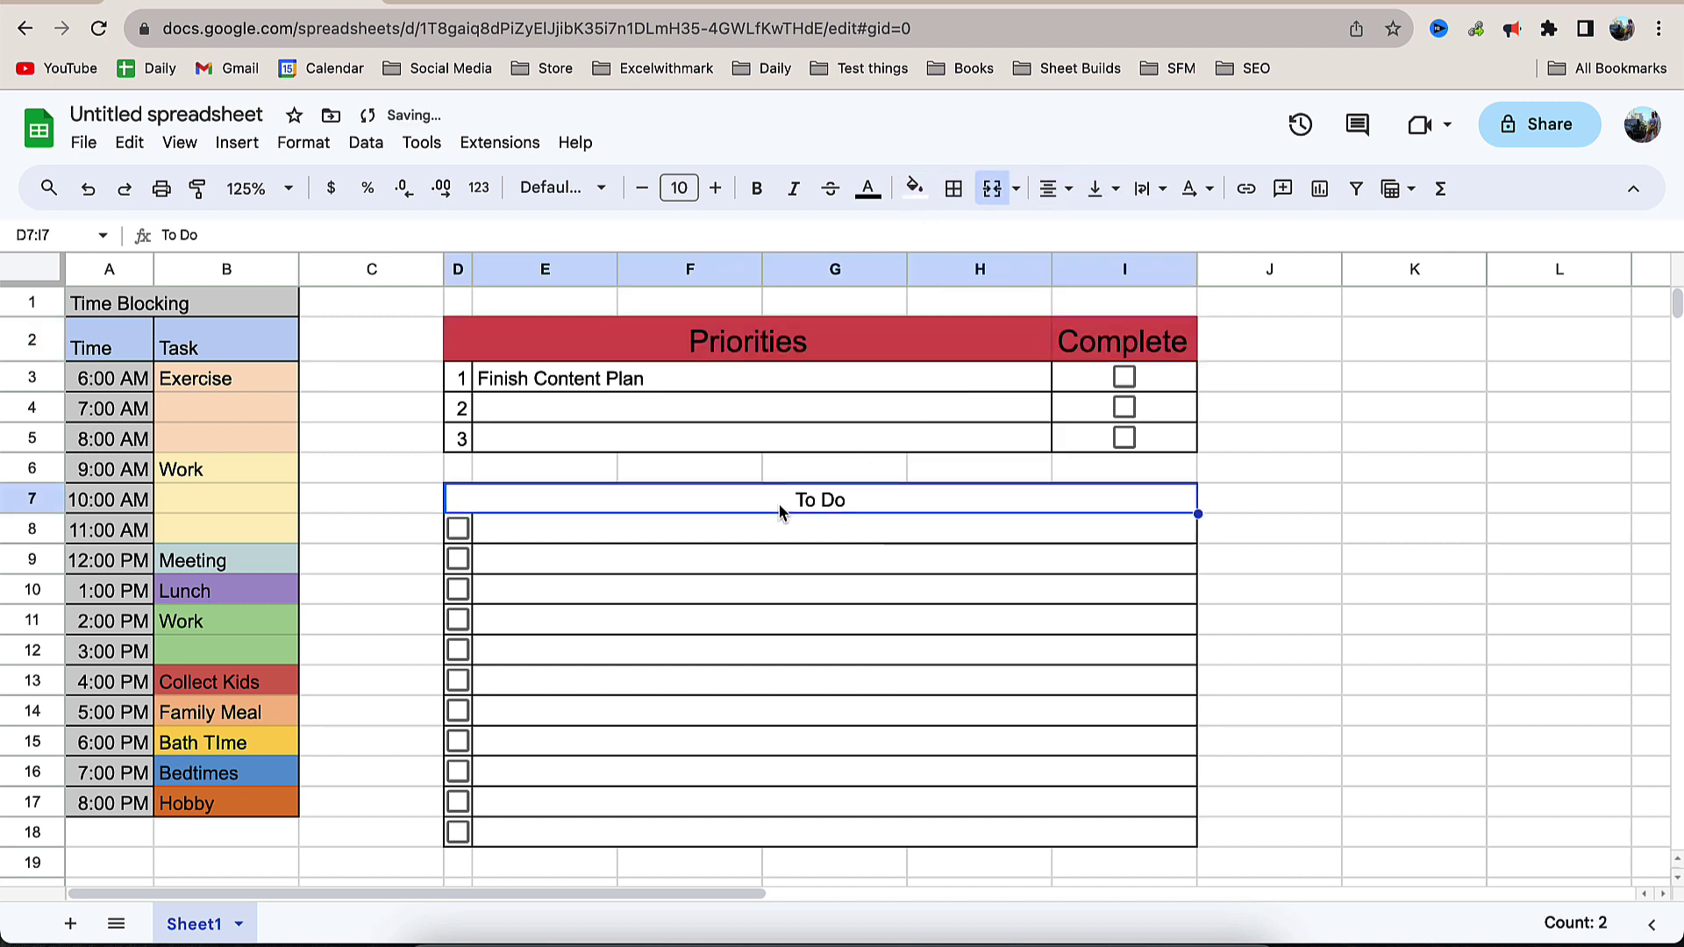
pyautogui.click(915, 189)
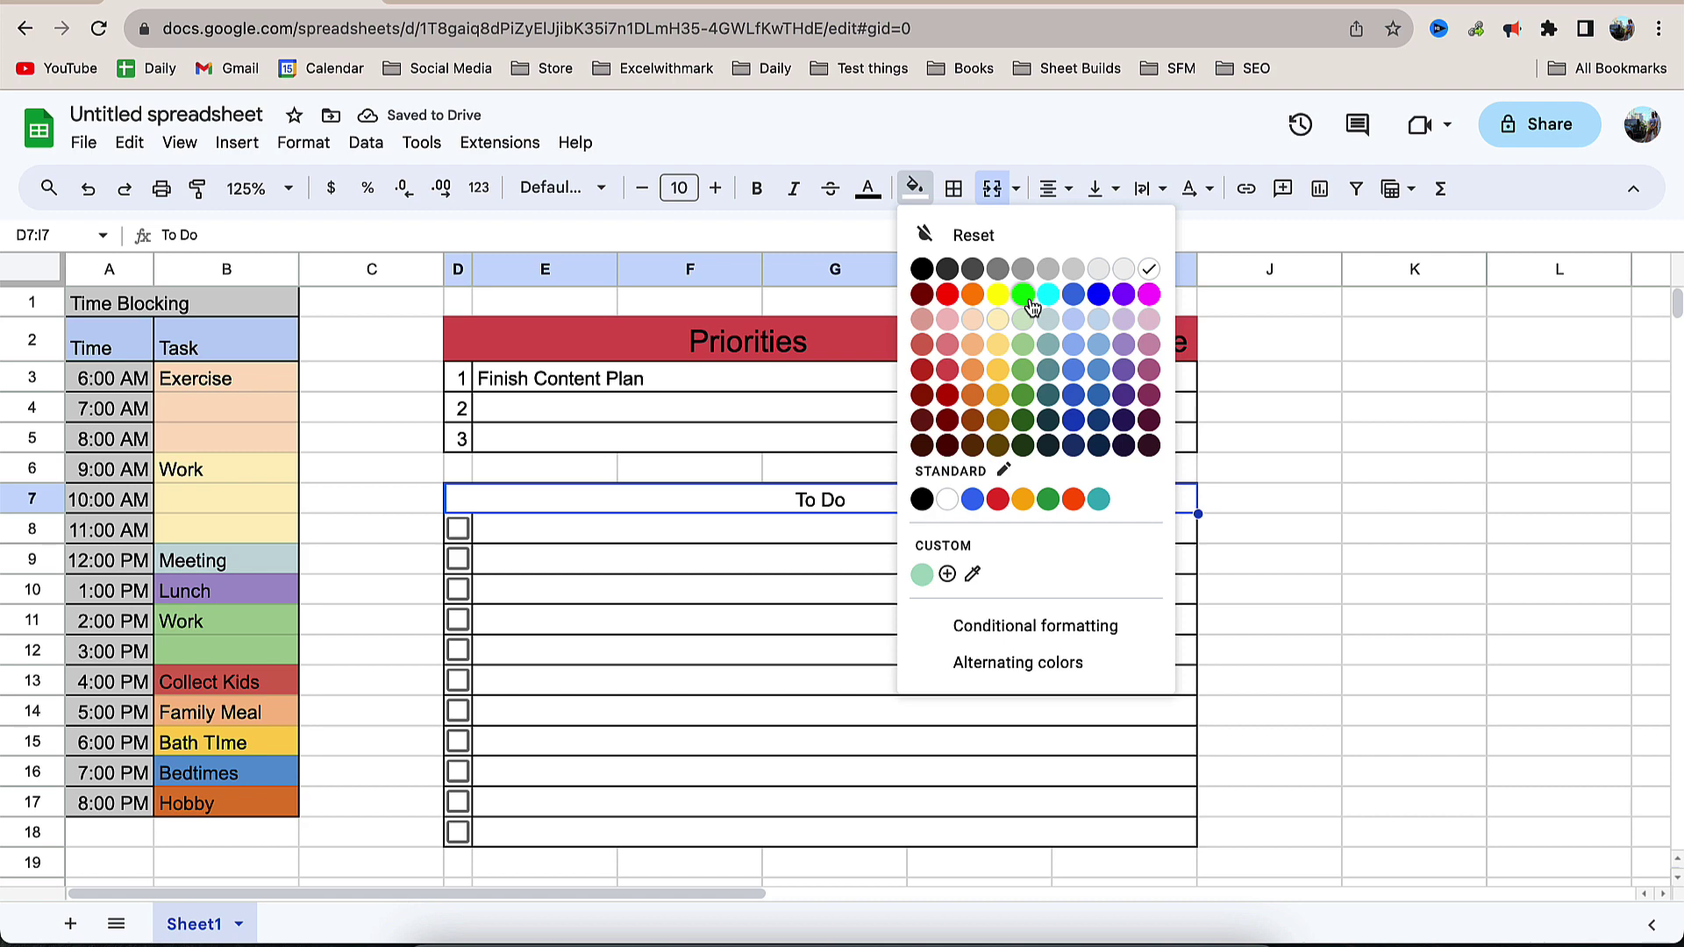
pyautogui.click(1074, 344)
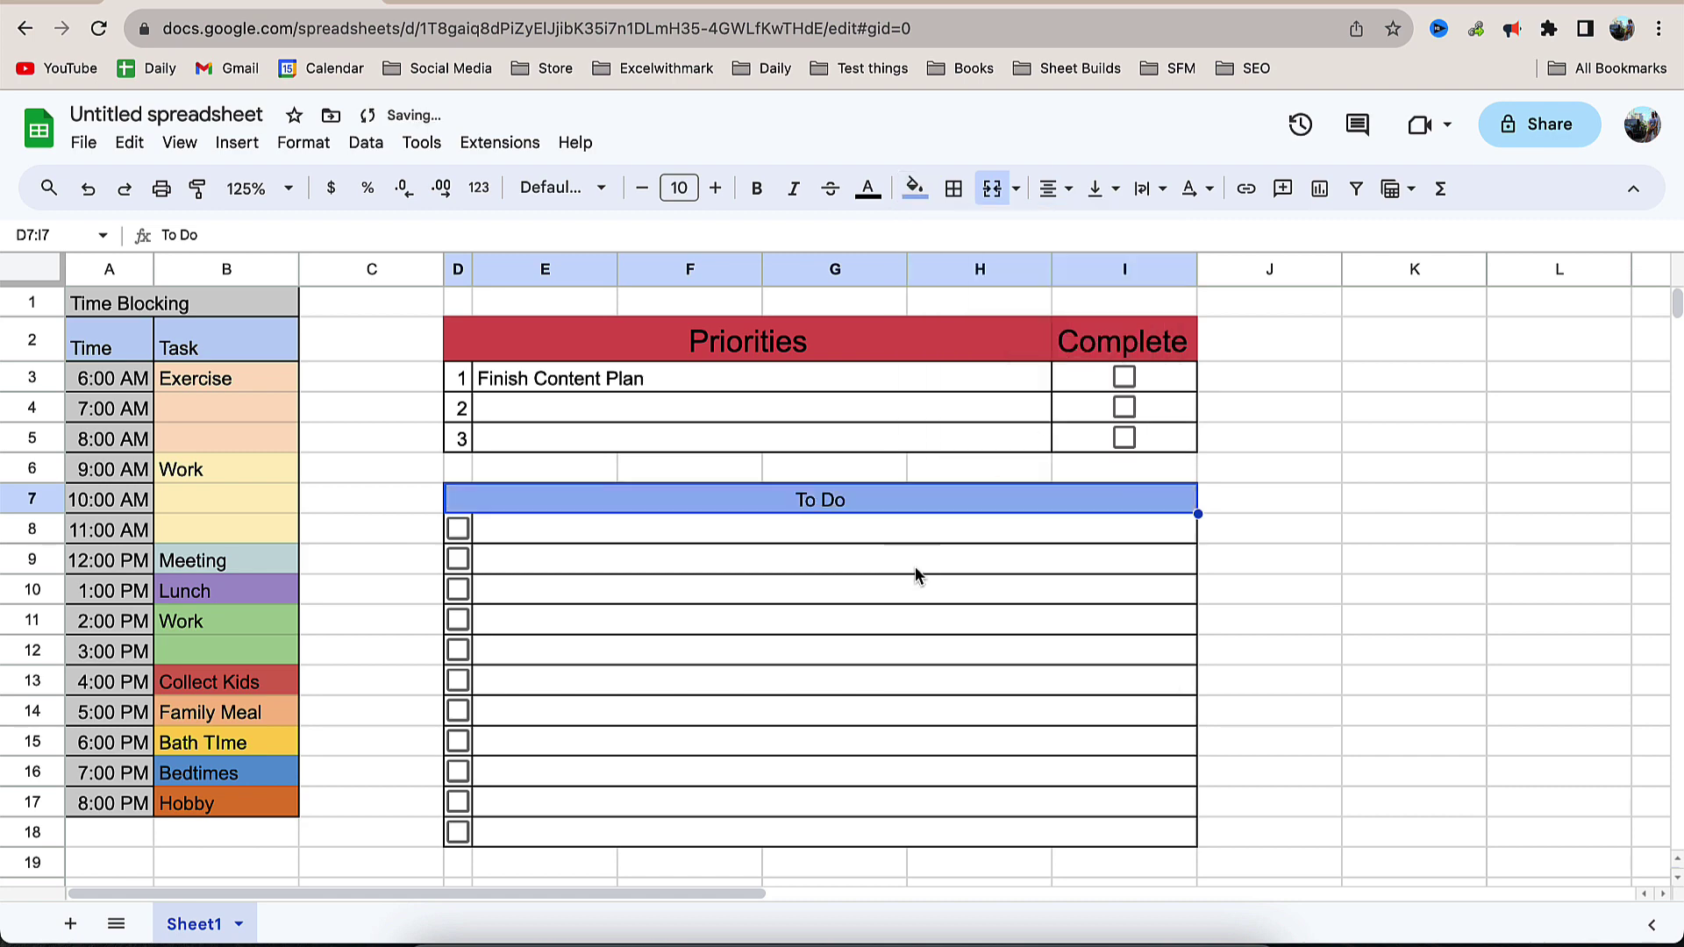
pyautogui.click(458, 528)
pyautogui.moveTo(458, 529); pyautogui.dragTo(647, 834)
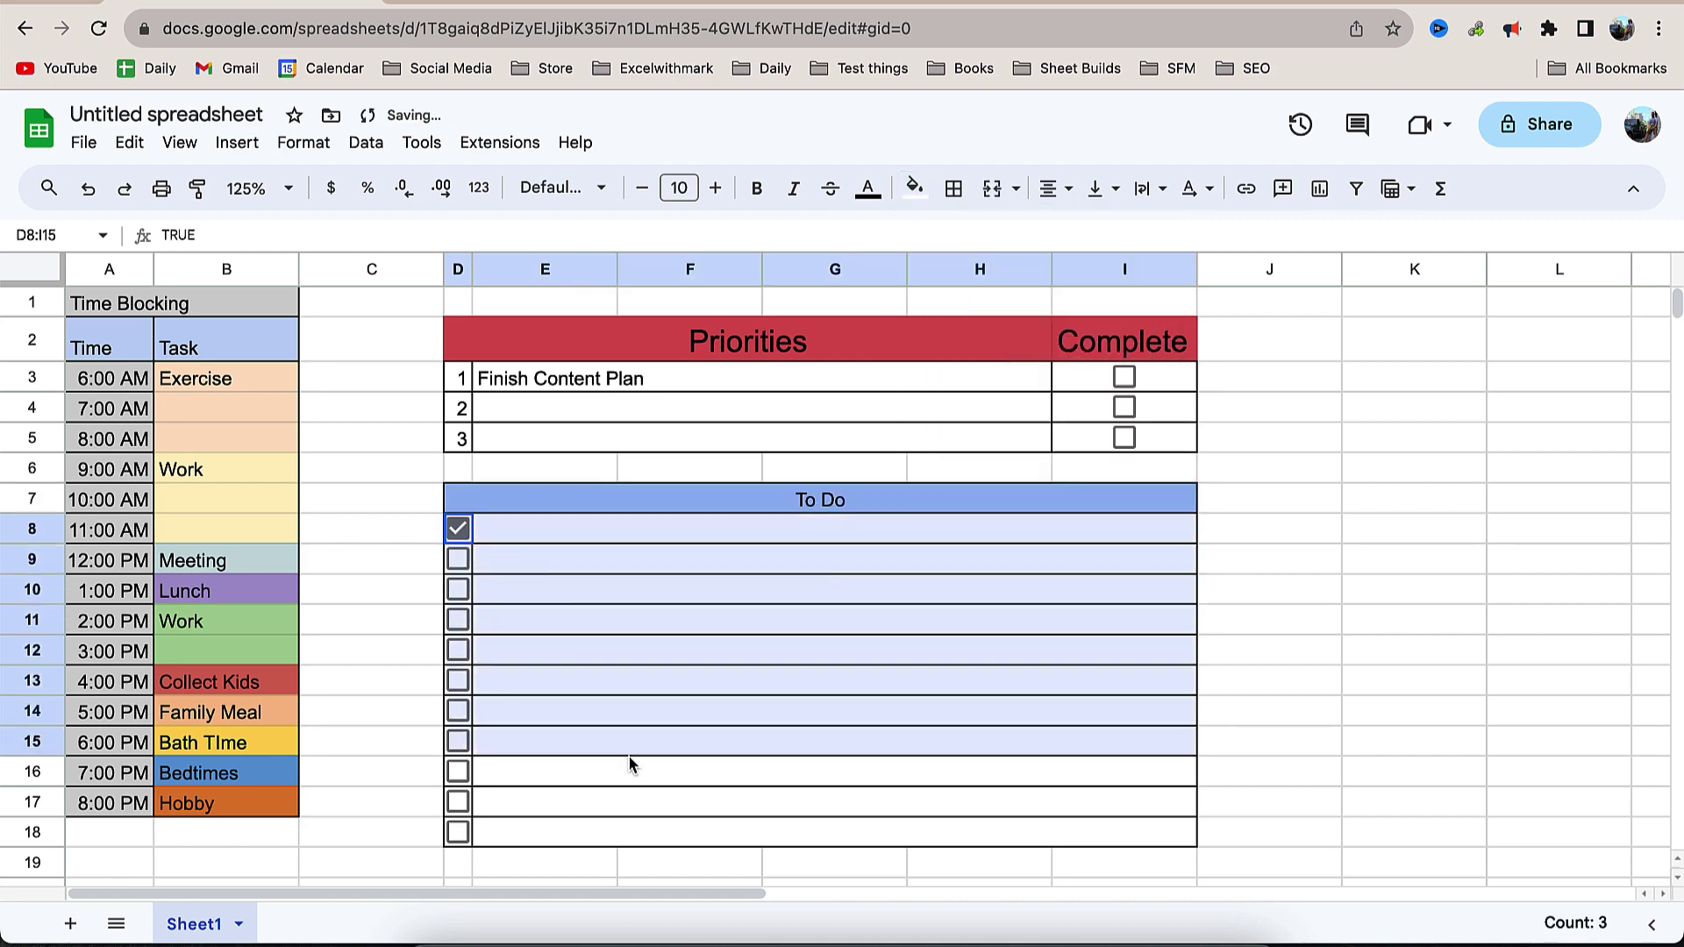
# Add a conditional formatting rule on D8:I18 with custom formula =$D8=True and green fill.
pyautogui.click(304, 143)
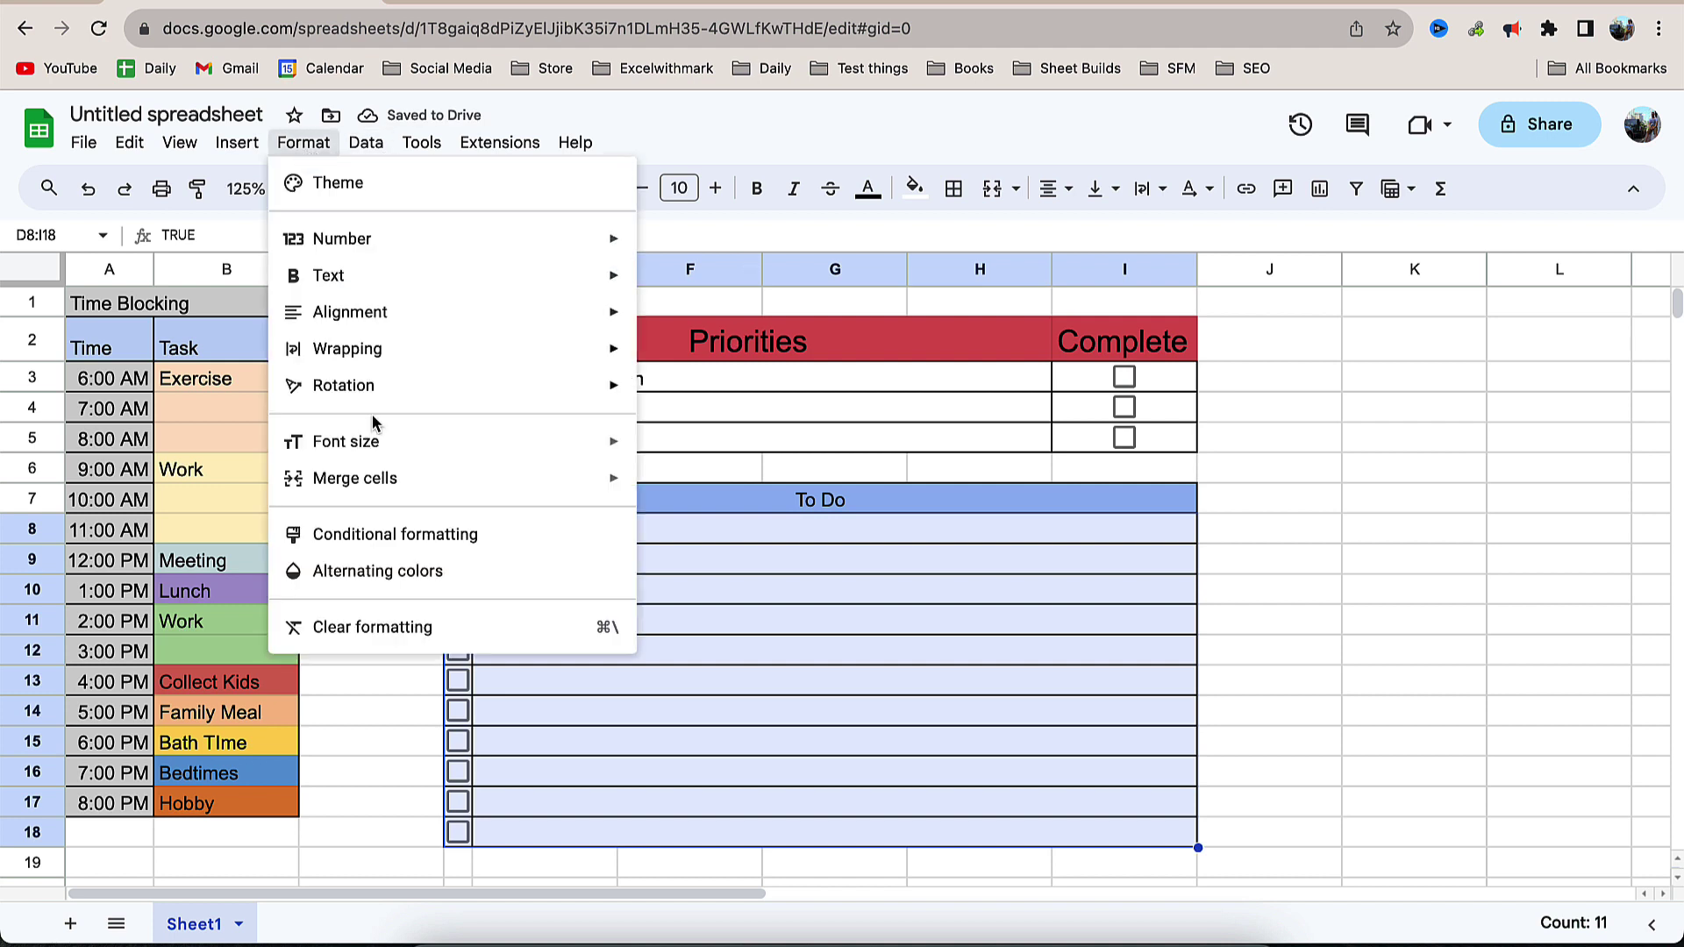
pyautogui.click(404, 532)
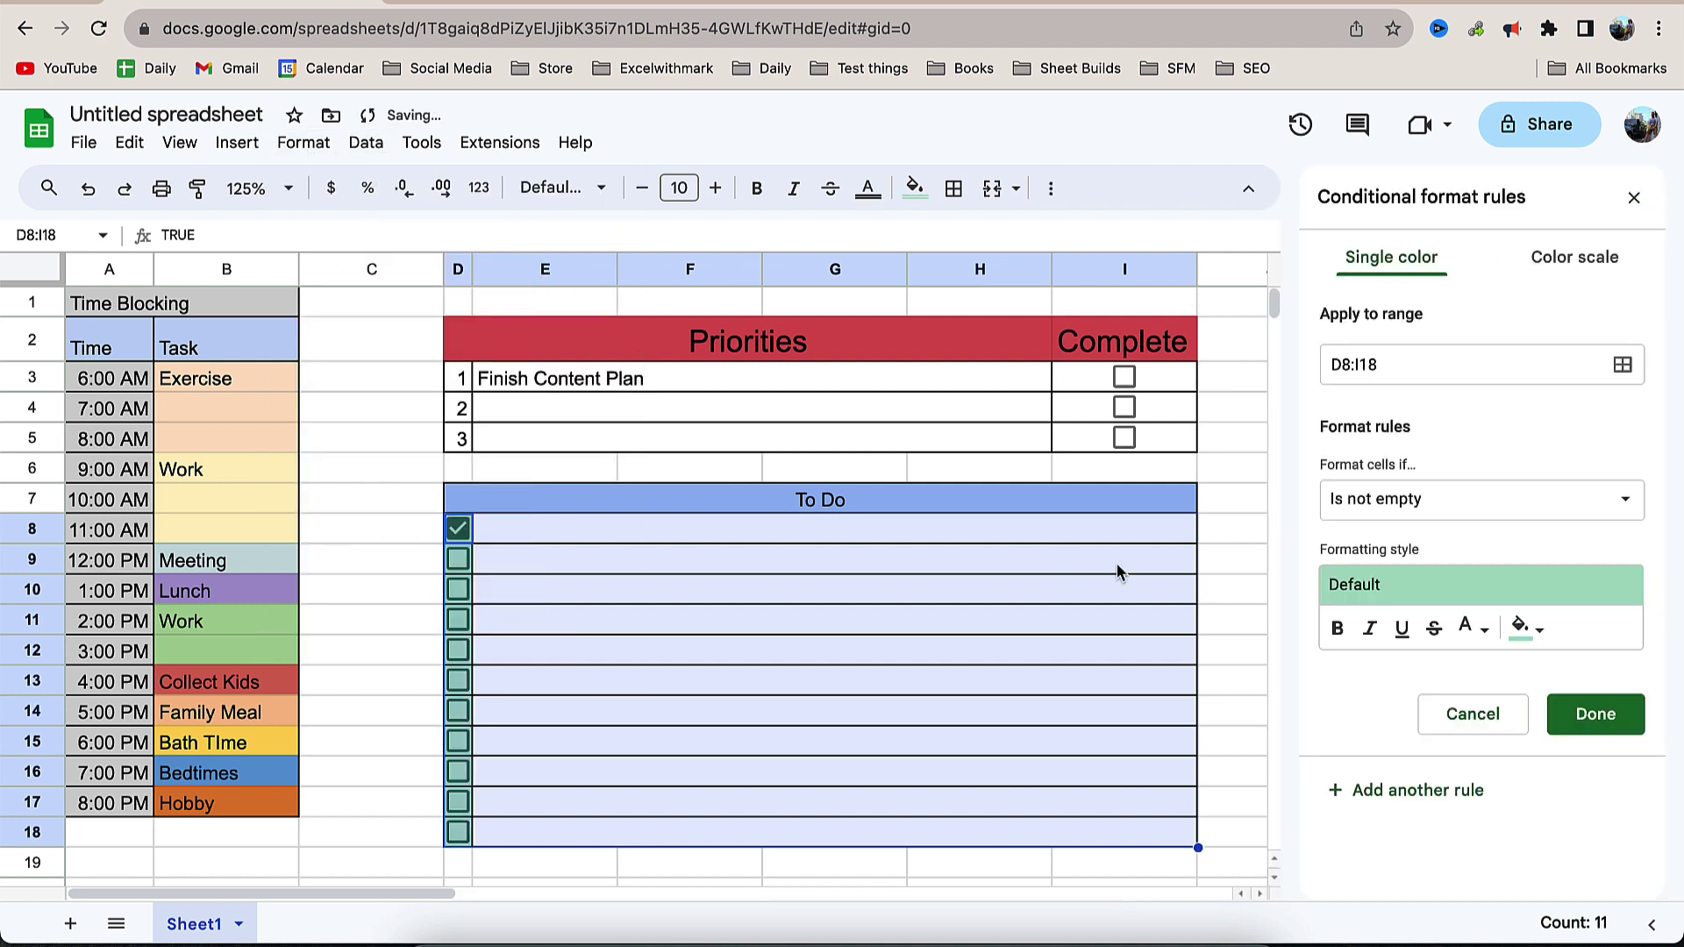
pyautogui.click(1433, 497)
pyautogui.scroll(-5, 1369, 702)
pyautogui.click(1408, 894)
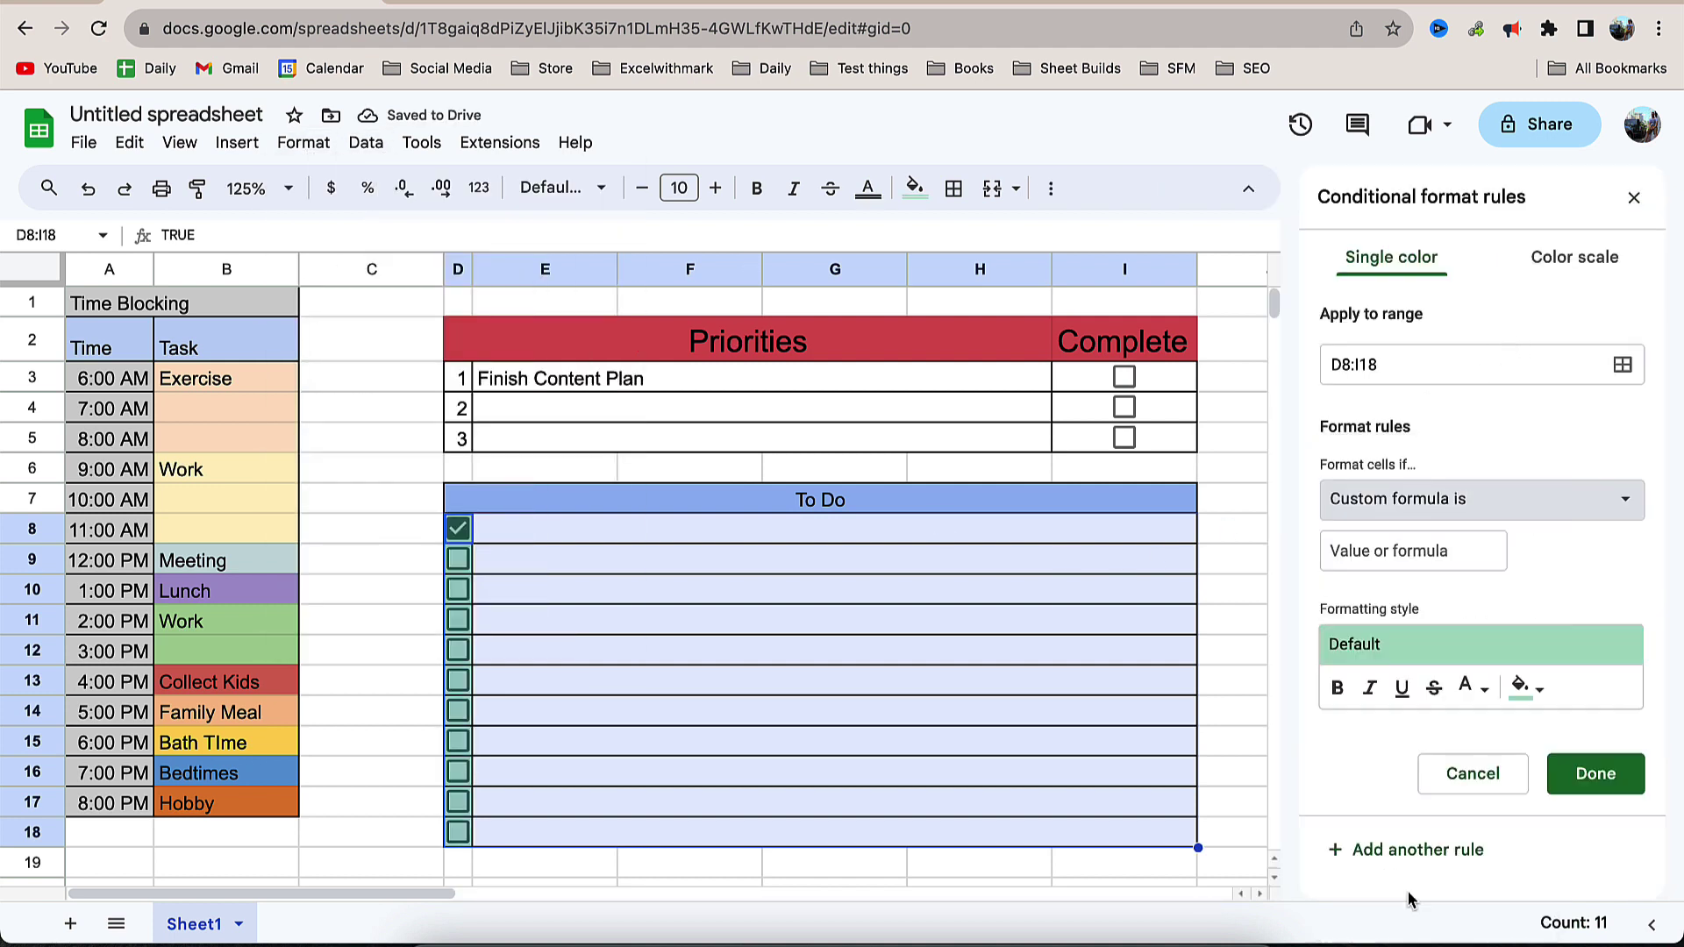
pyautogui.click(1398, 553)
pyautogui.write('=$D')
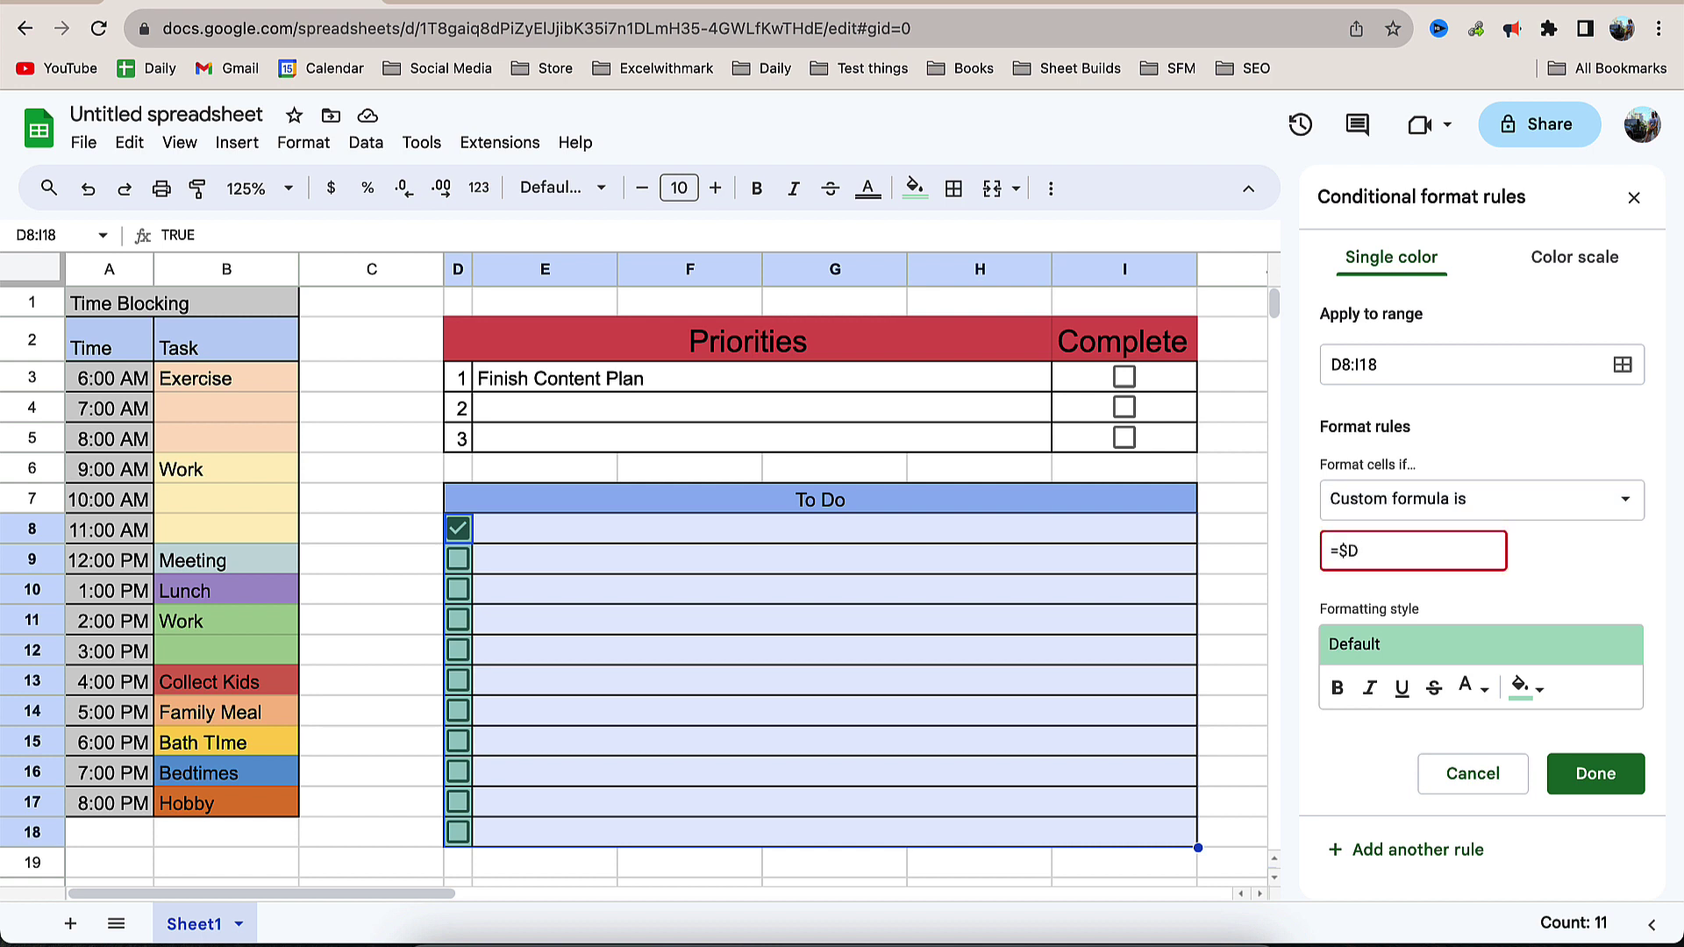
pyautogui.write('8=Tr')
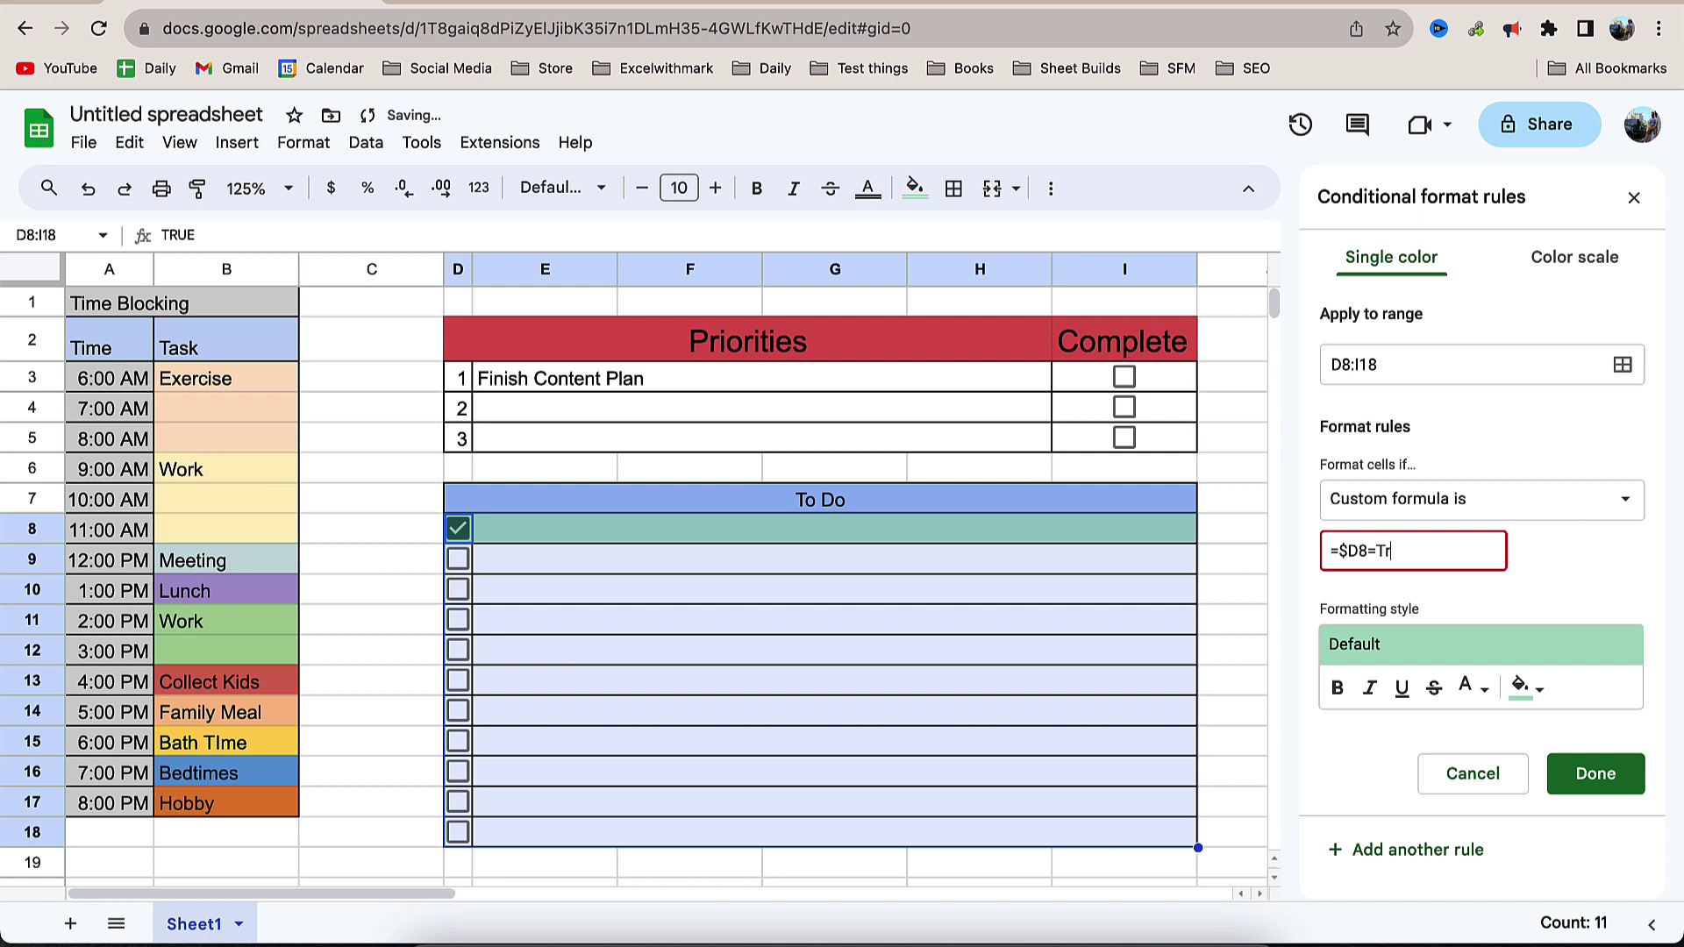
pyautogui.write('ue')
pyautogui.click(1531, 691)
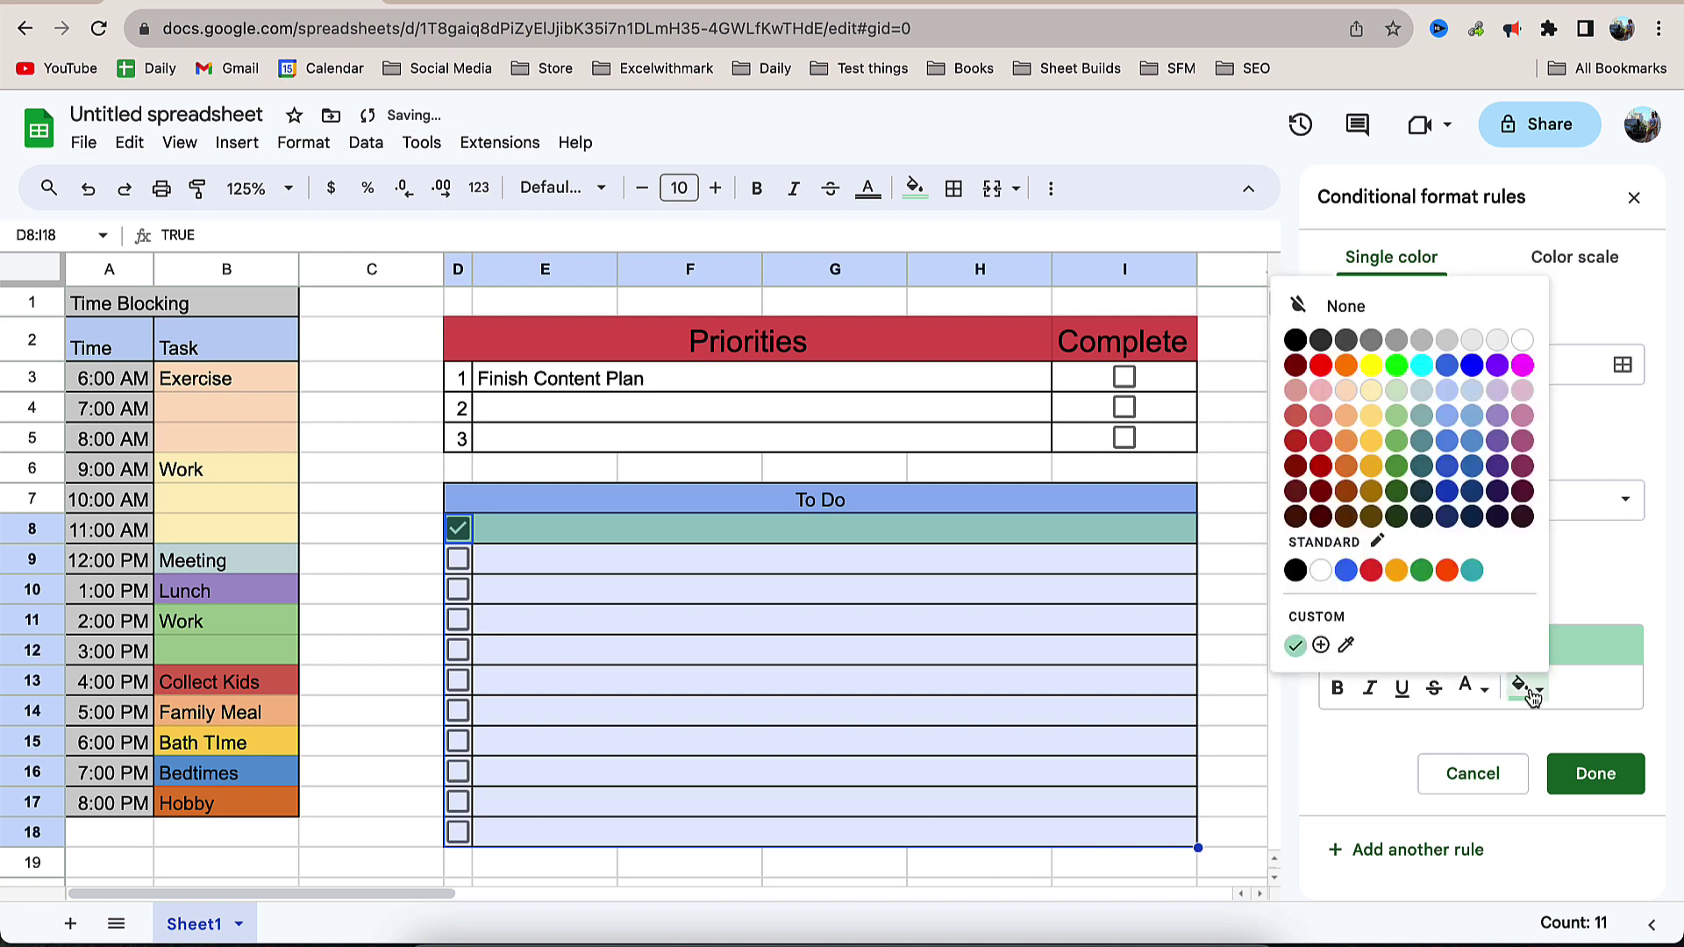
pyautogui.click(1412, 410)
pyautogui.click(1595, 773)
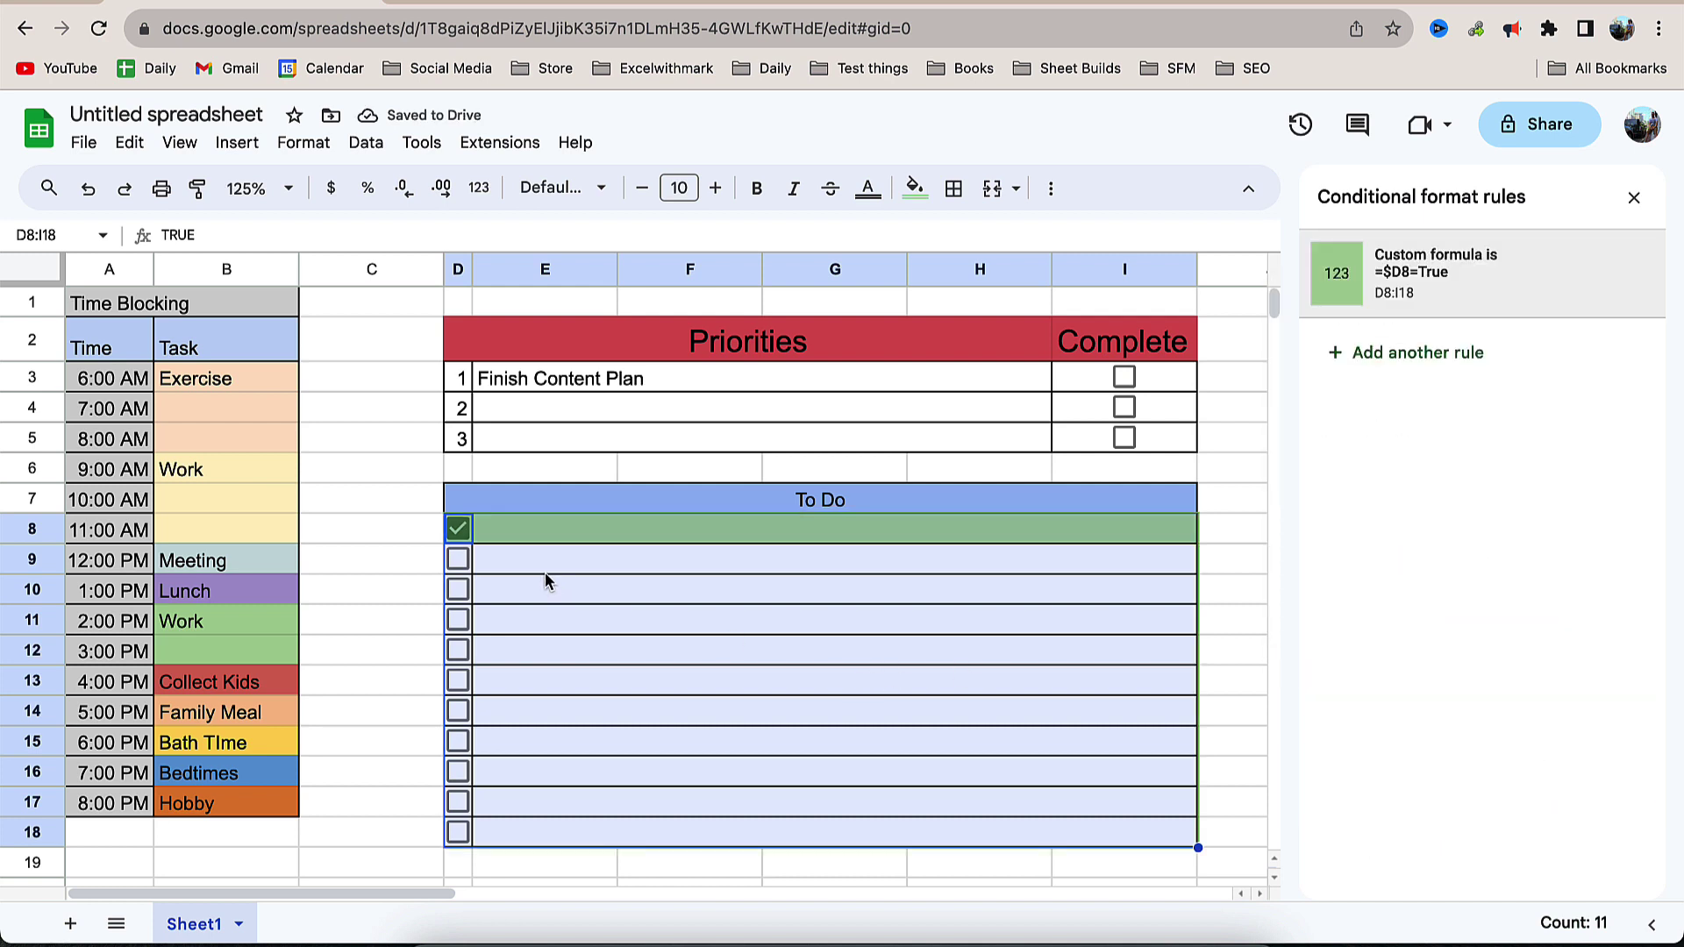
# Tick and untick To Do checkboxes in rows 10, 11, 13 and 15 to test, leaving 11 and 13 ticked.
pyautogui.click(458, 589)
pyautogui.click(458, 620)
pyautogui.click(458, 681)
pyautogui.click(458, 741)
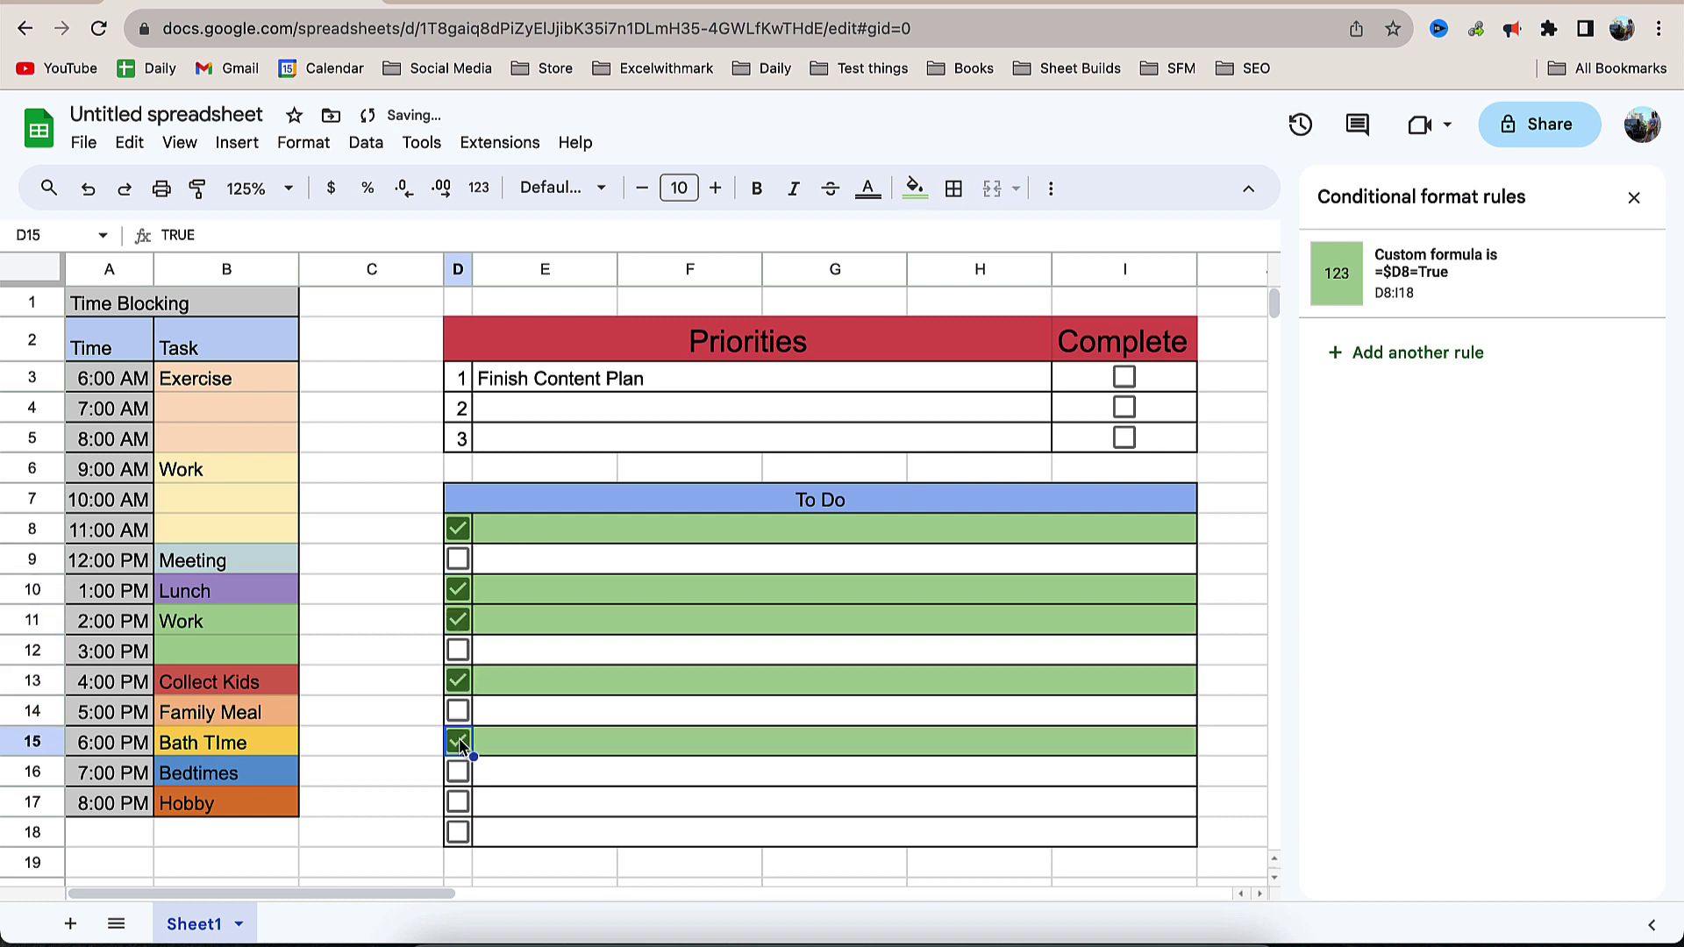
pyautogui.click(458, 590)
pyautogui.click(458, 620)
pyautogui.click(458, 681)
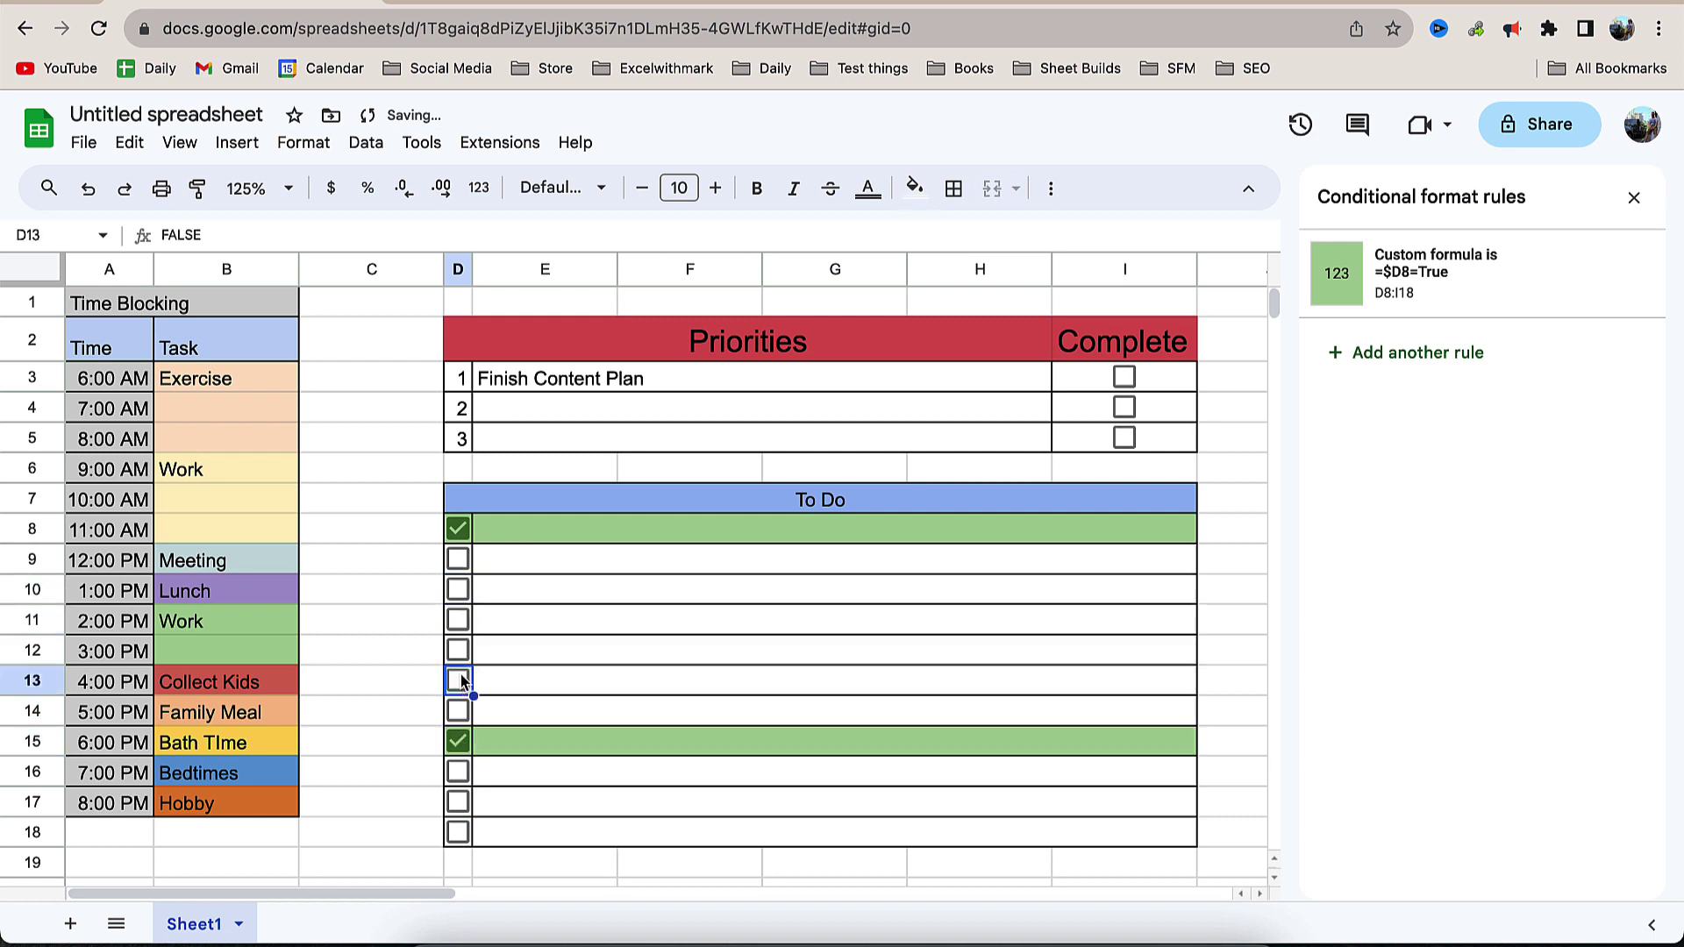
pyautogui.click(458, 620)
pyautogui.click(458, 680)
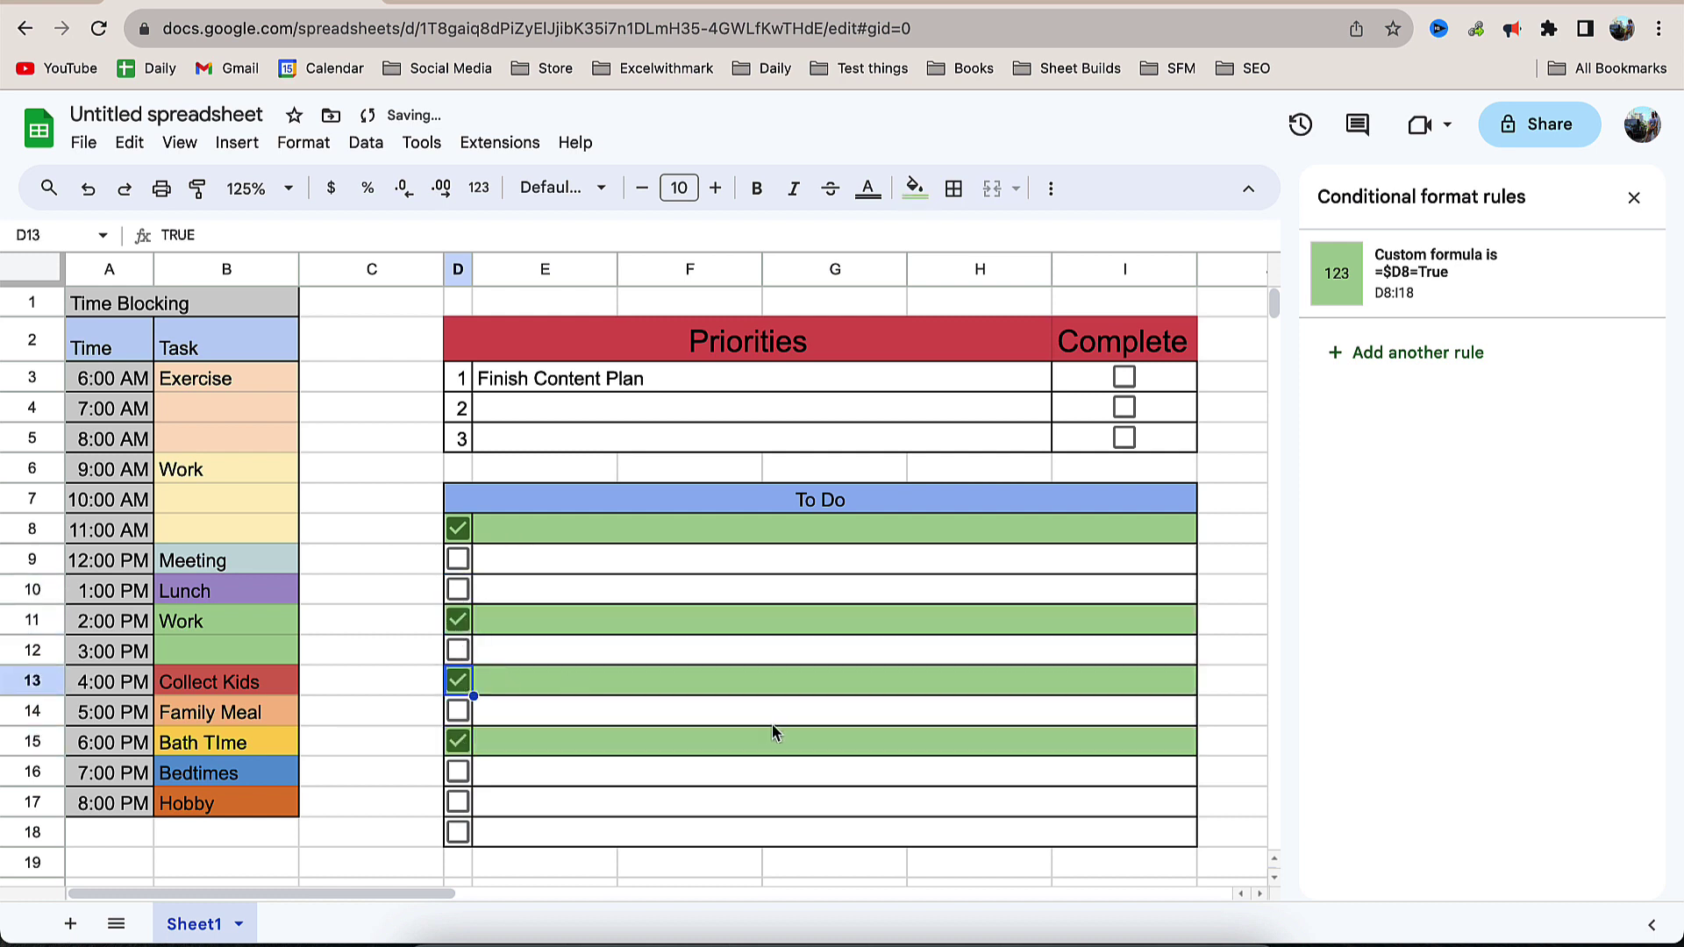
pyautogui.click(1633, 196)
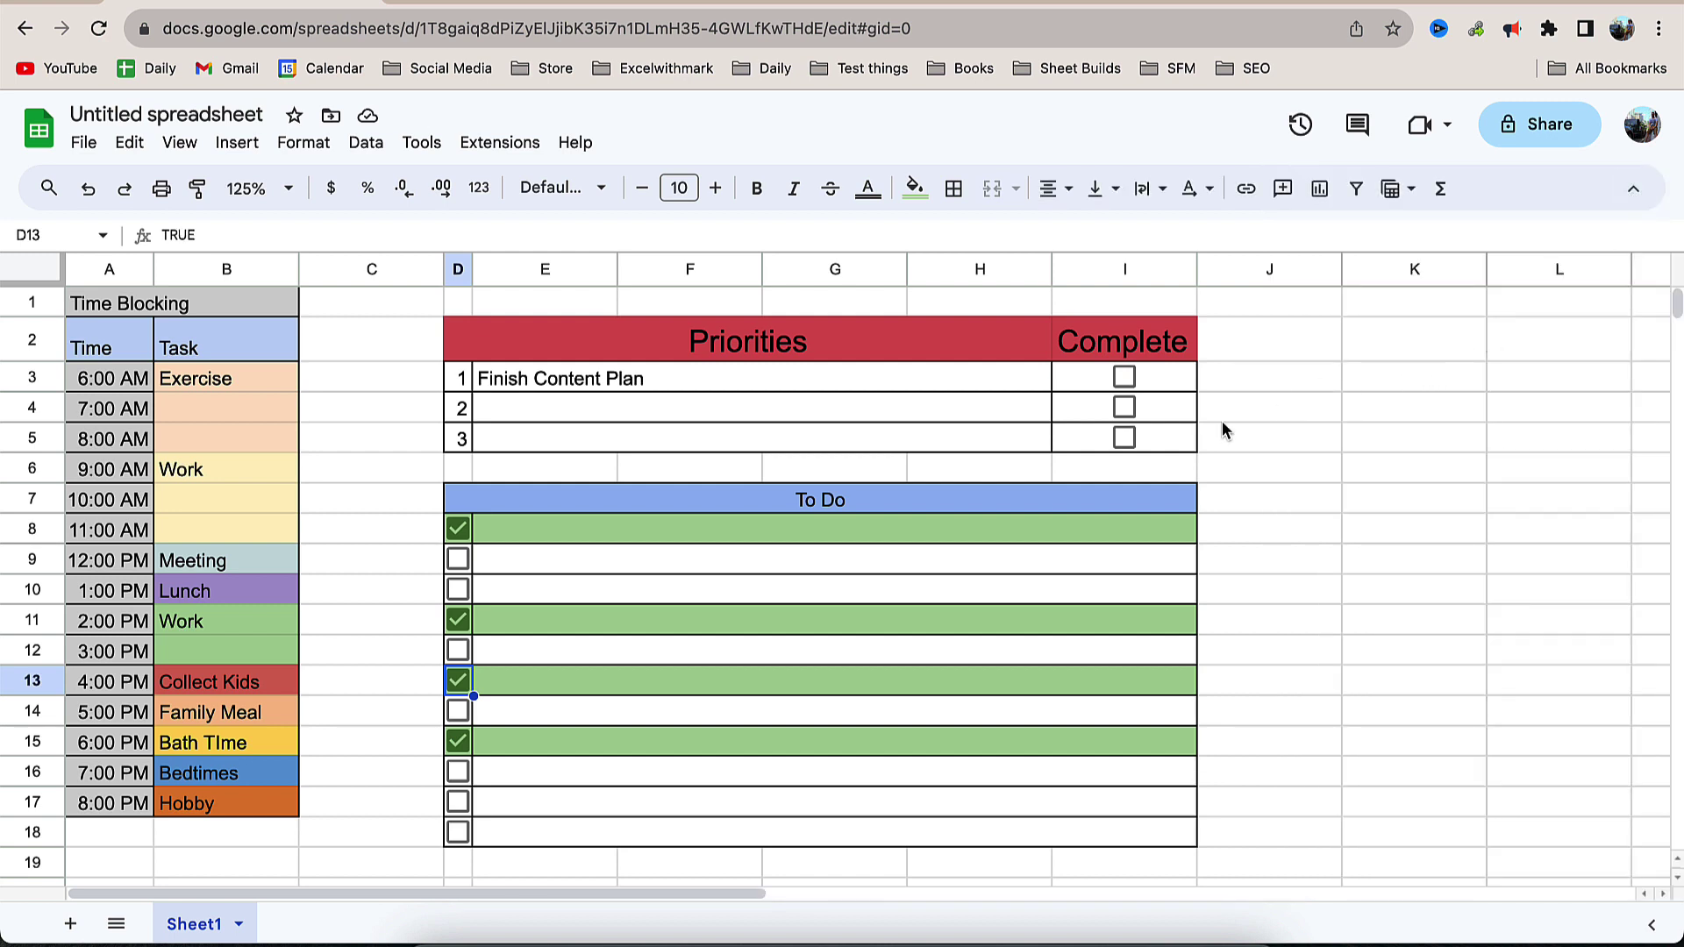
# Enter the 'Tasks To Do' label in K2 and =COUNTA(E8:I18) in K3.
pyautogui.click(1361, 350)
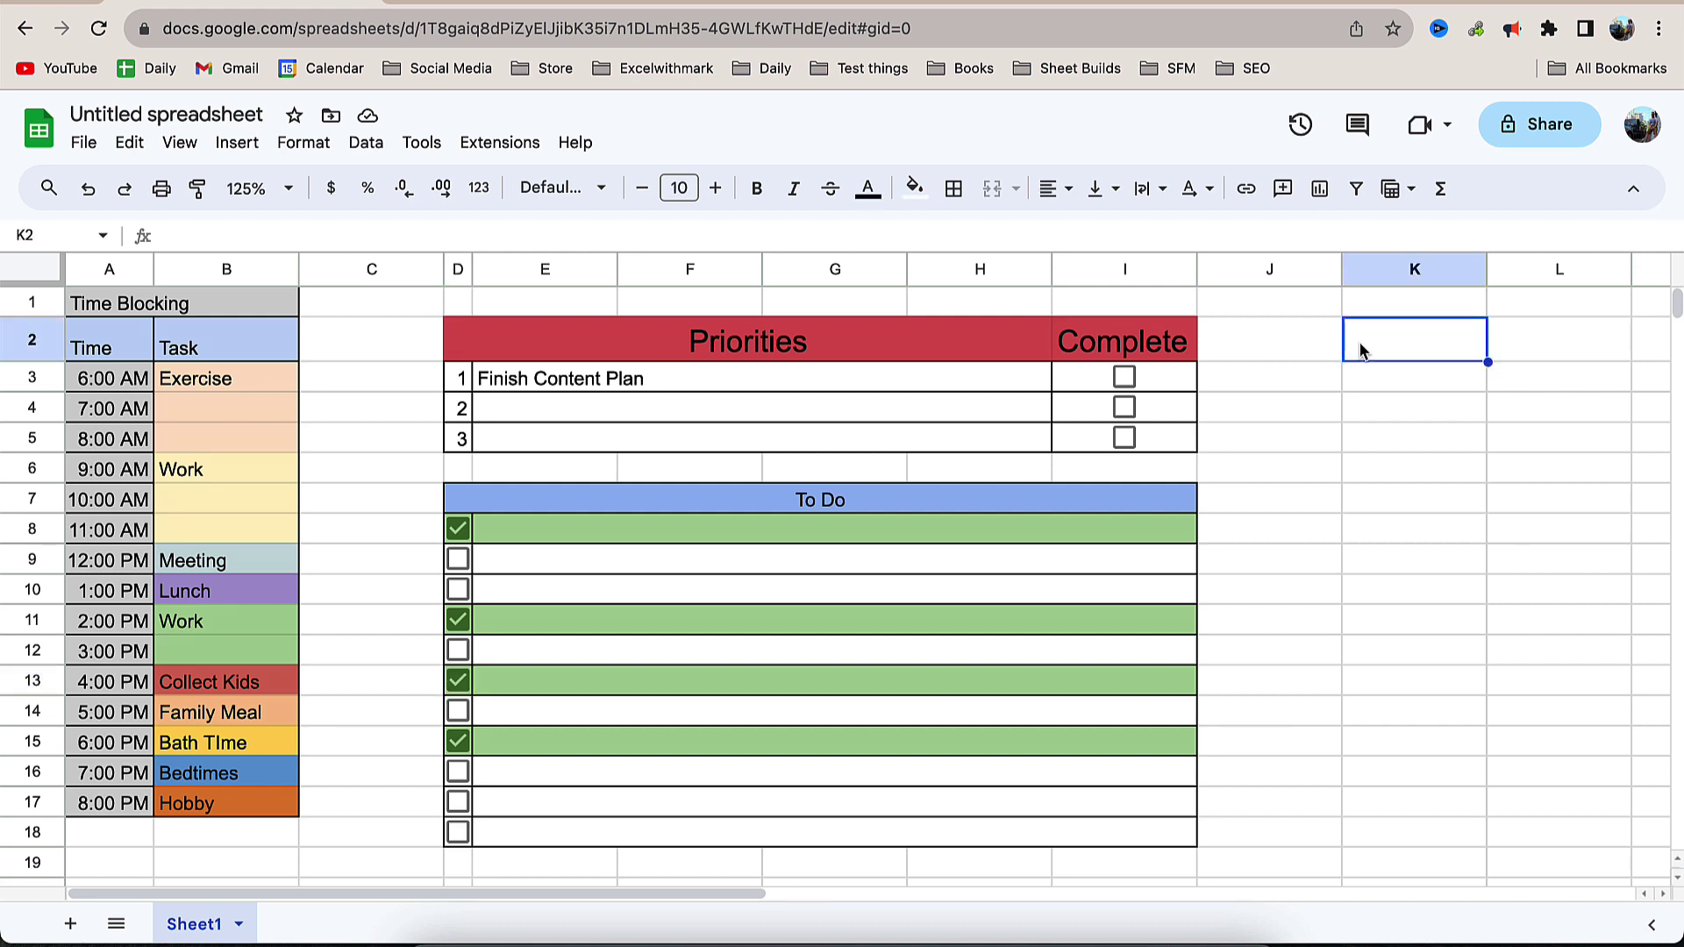
pyautogui.write('Prior')
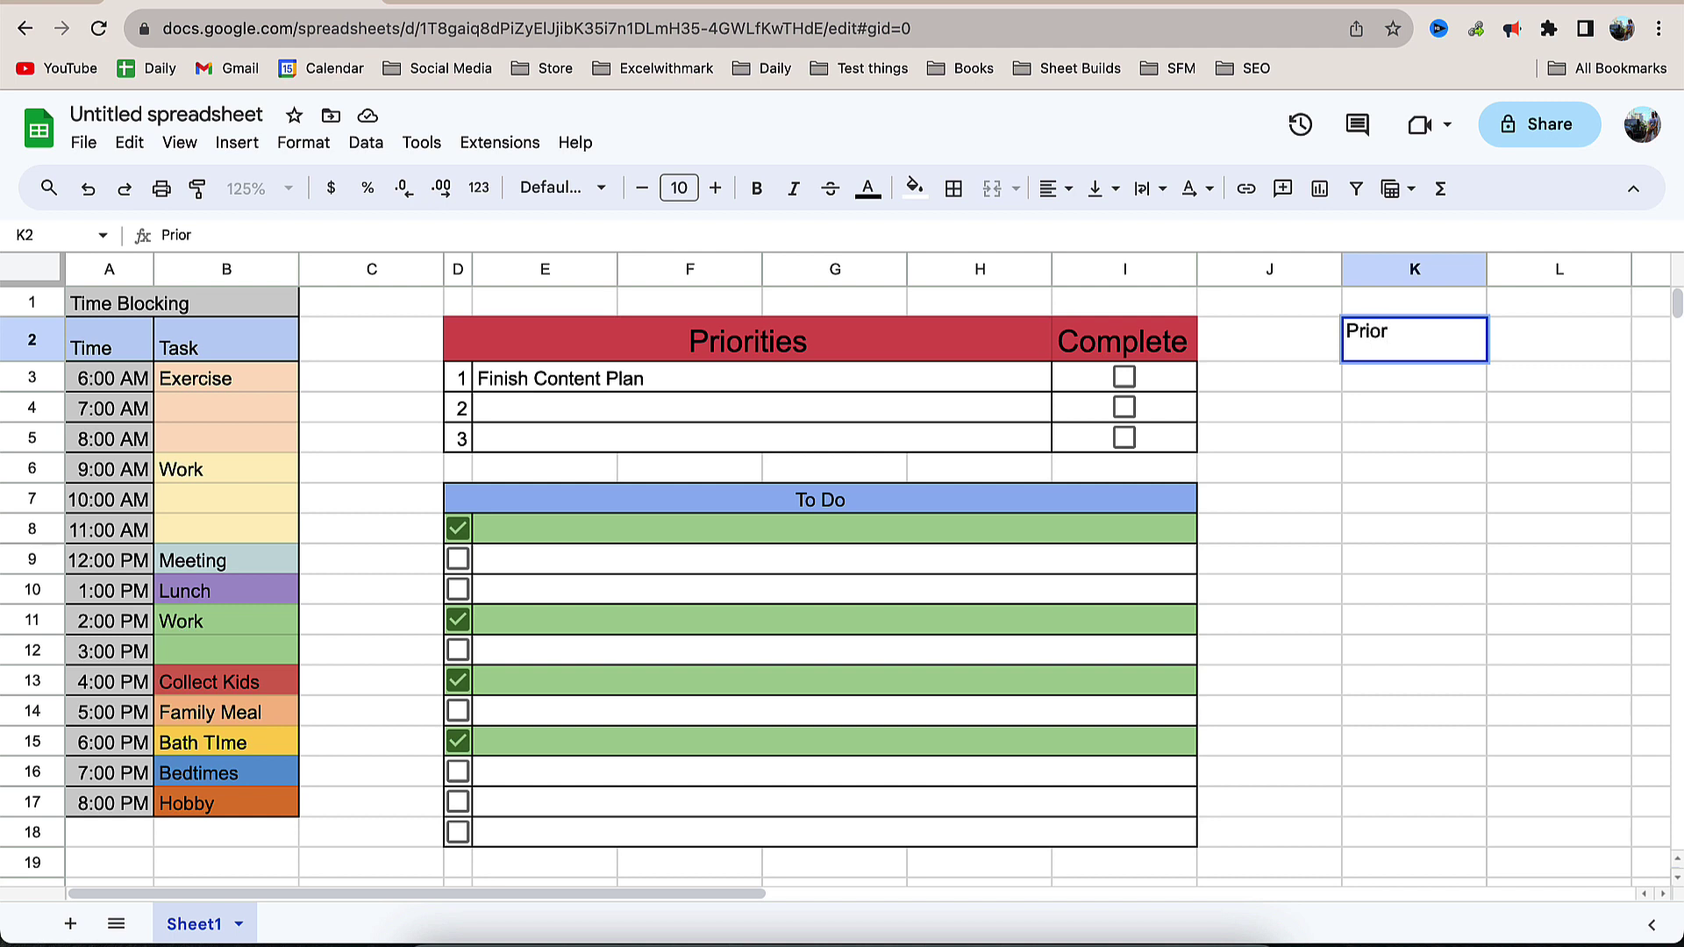
pyautogui.write('COm')
pyautogui.write('ple')
pyautogui.press('BackSpace')
pyautogui.press('BackSpace')
pyautogui.press('BackSpace')
pyautogui.press('BackSpace')
pyautogui.write('o')
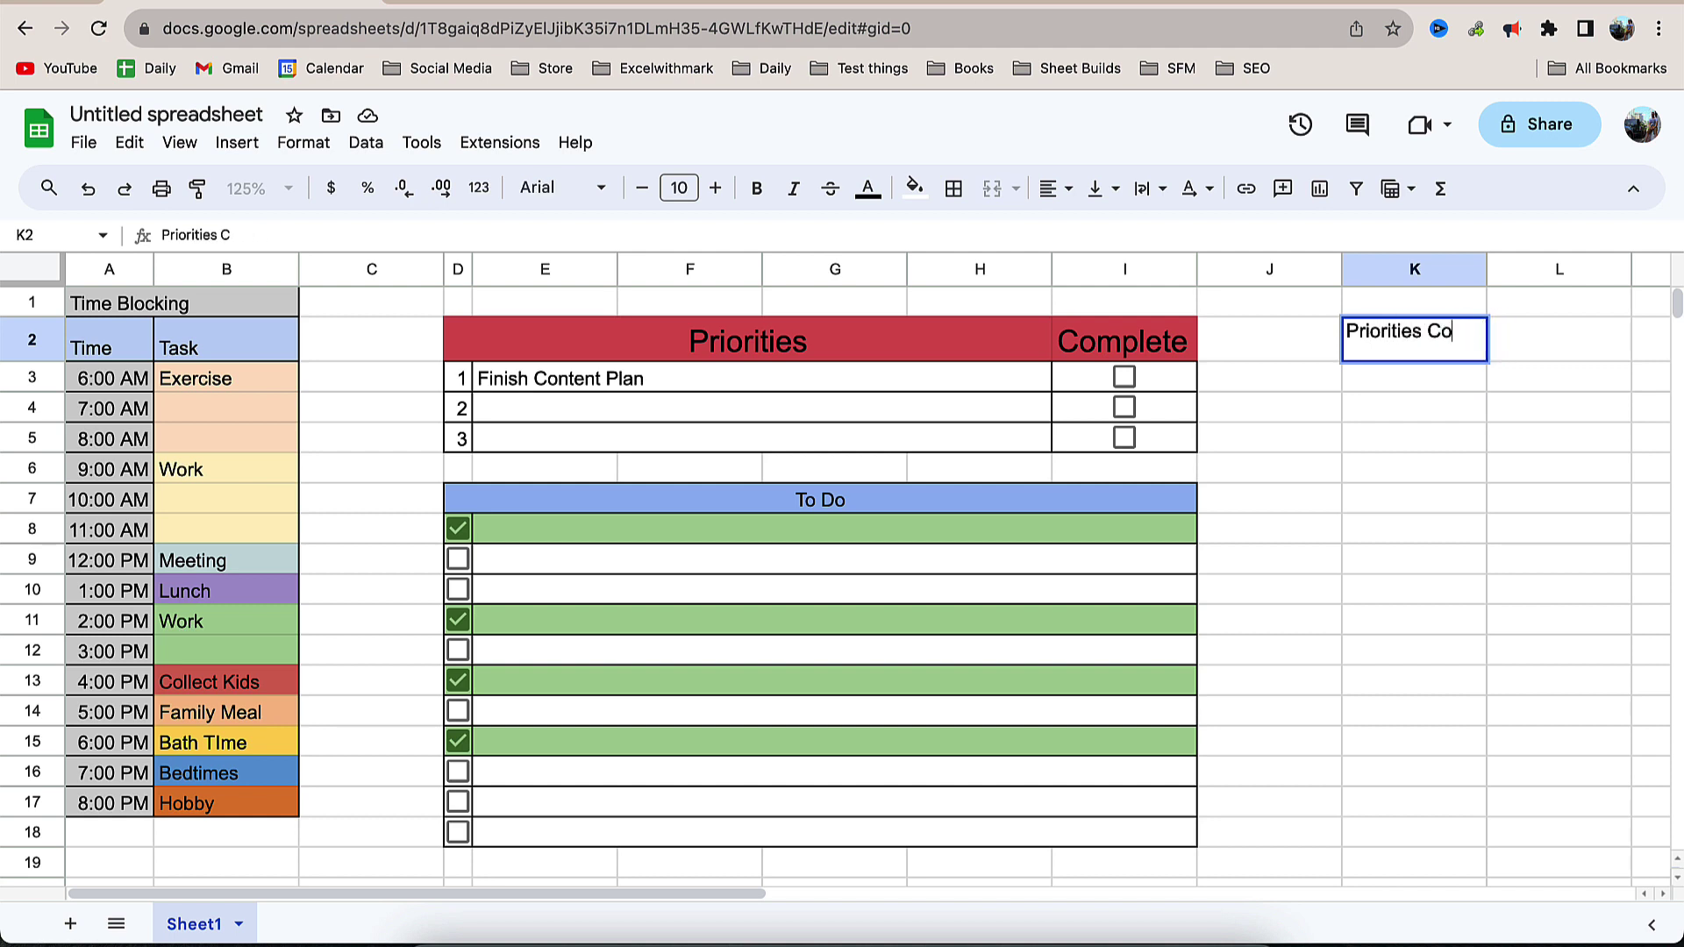
pyautogui.write('m')
pyautogui.press('BackSpace')
pyautogui.press('BackSpace')
pyautogui.press('BackSpace')
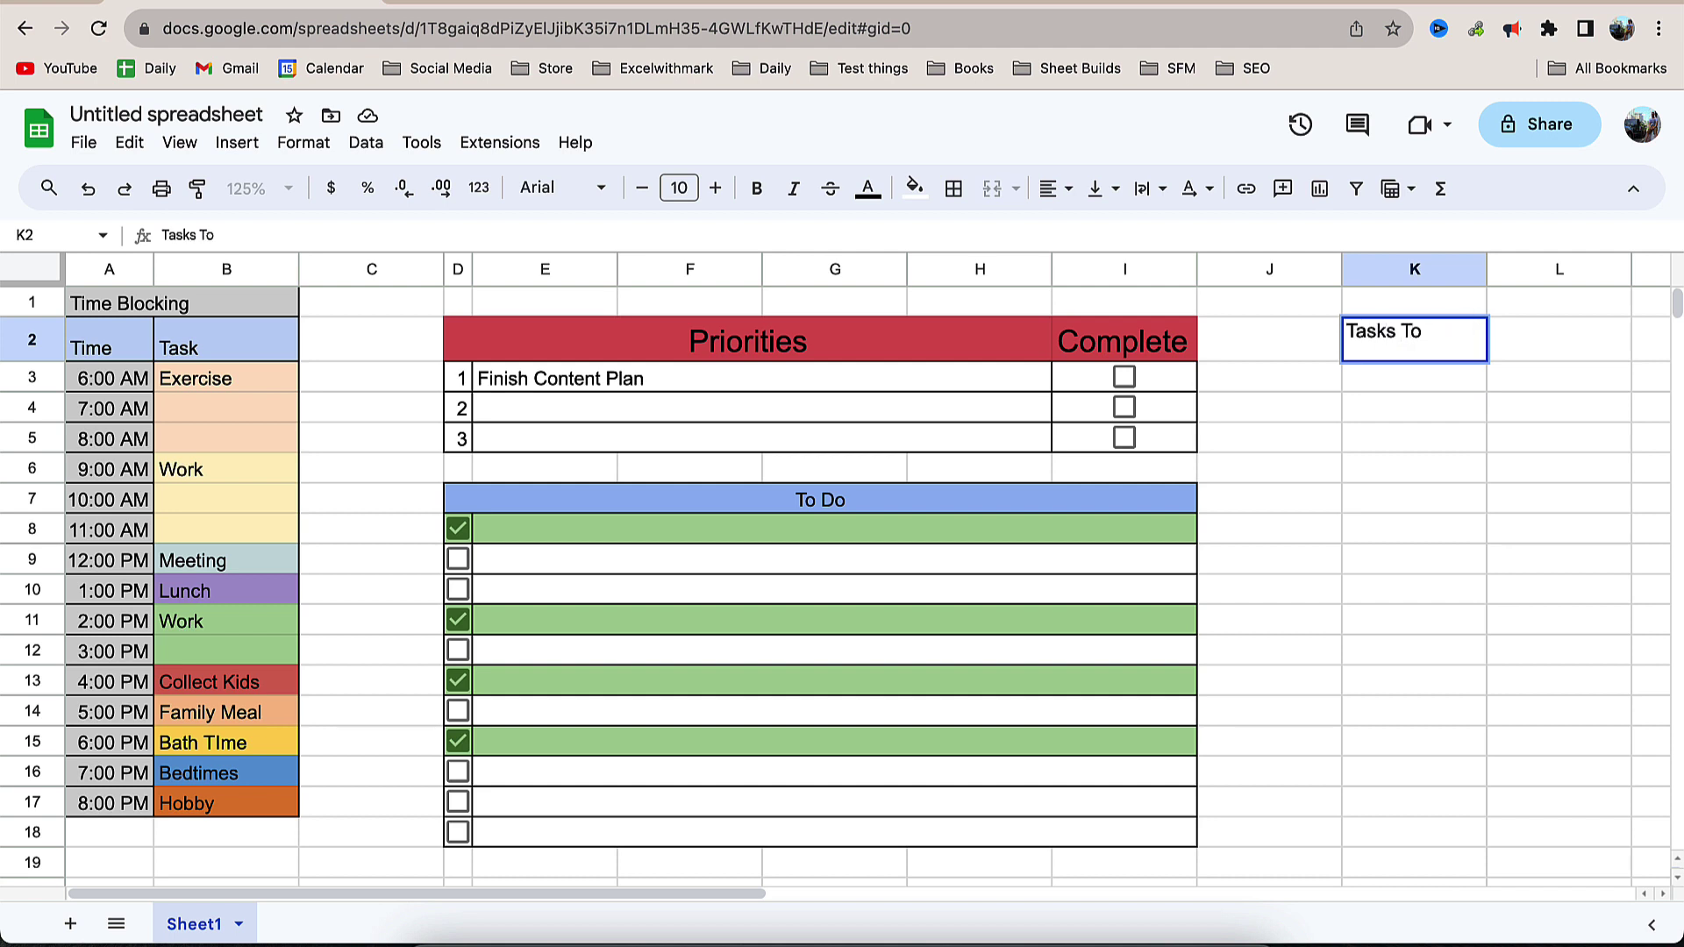
pyautogui.write('Do')
pyautogui.press('Return')
pyautogui.write('=')
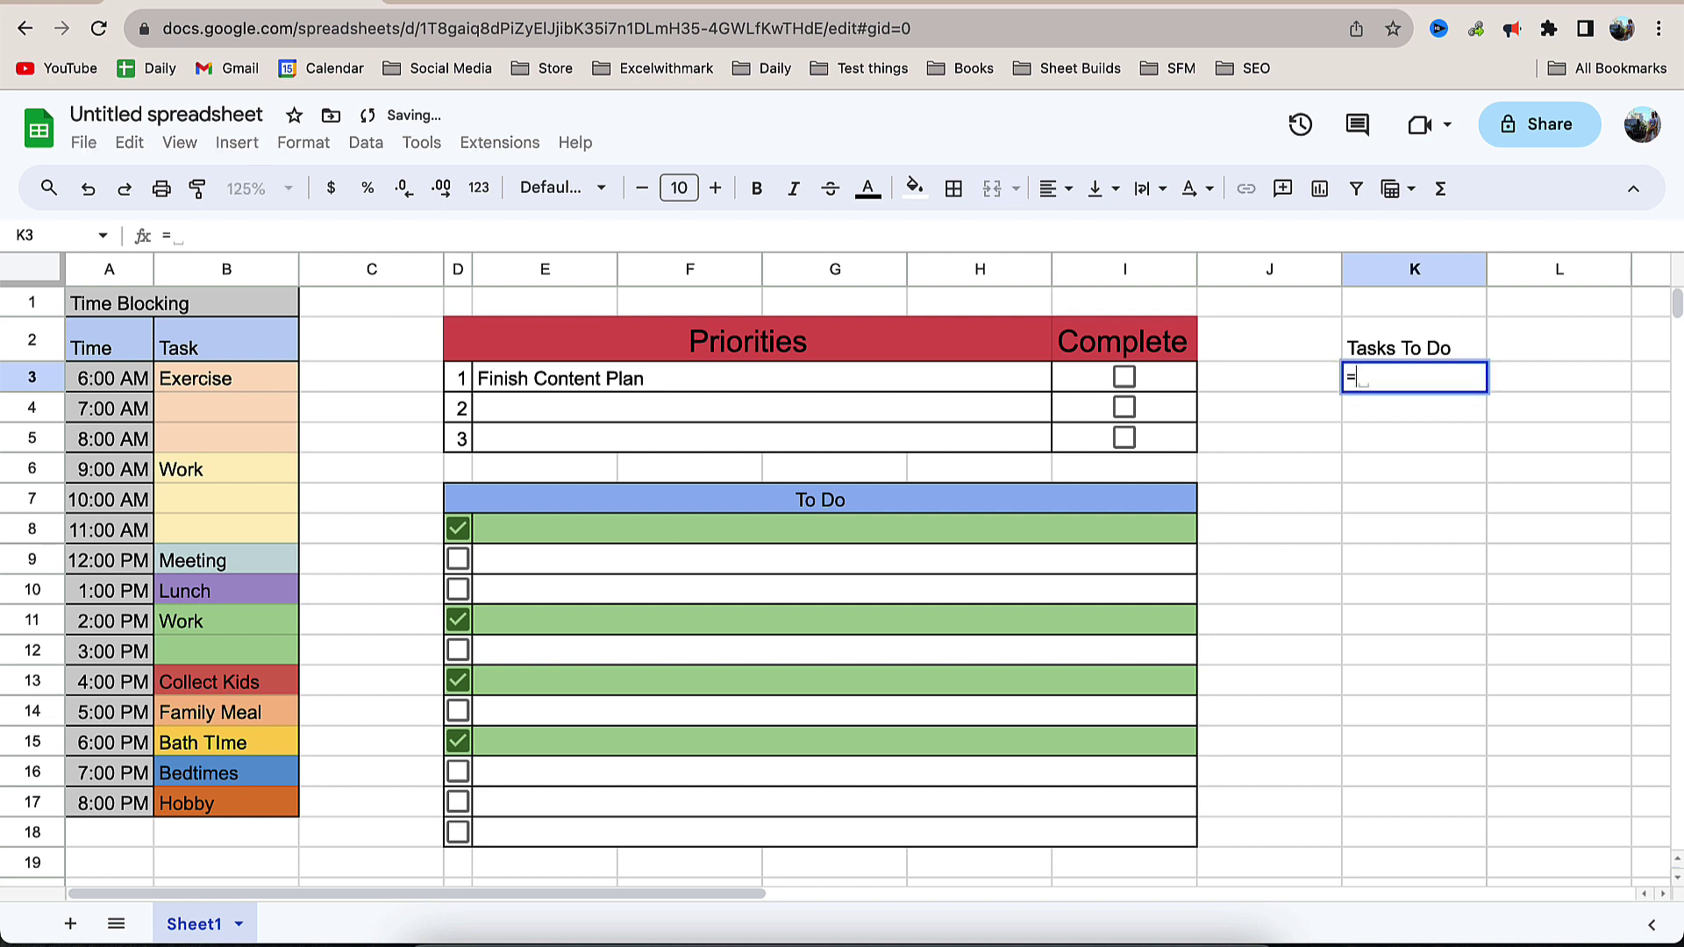
pyautogui.write('count')
pyautogui.click(1248, 463)
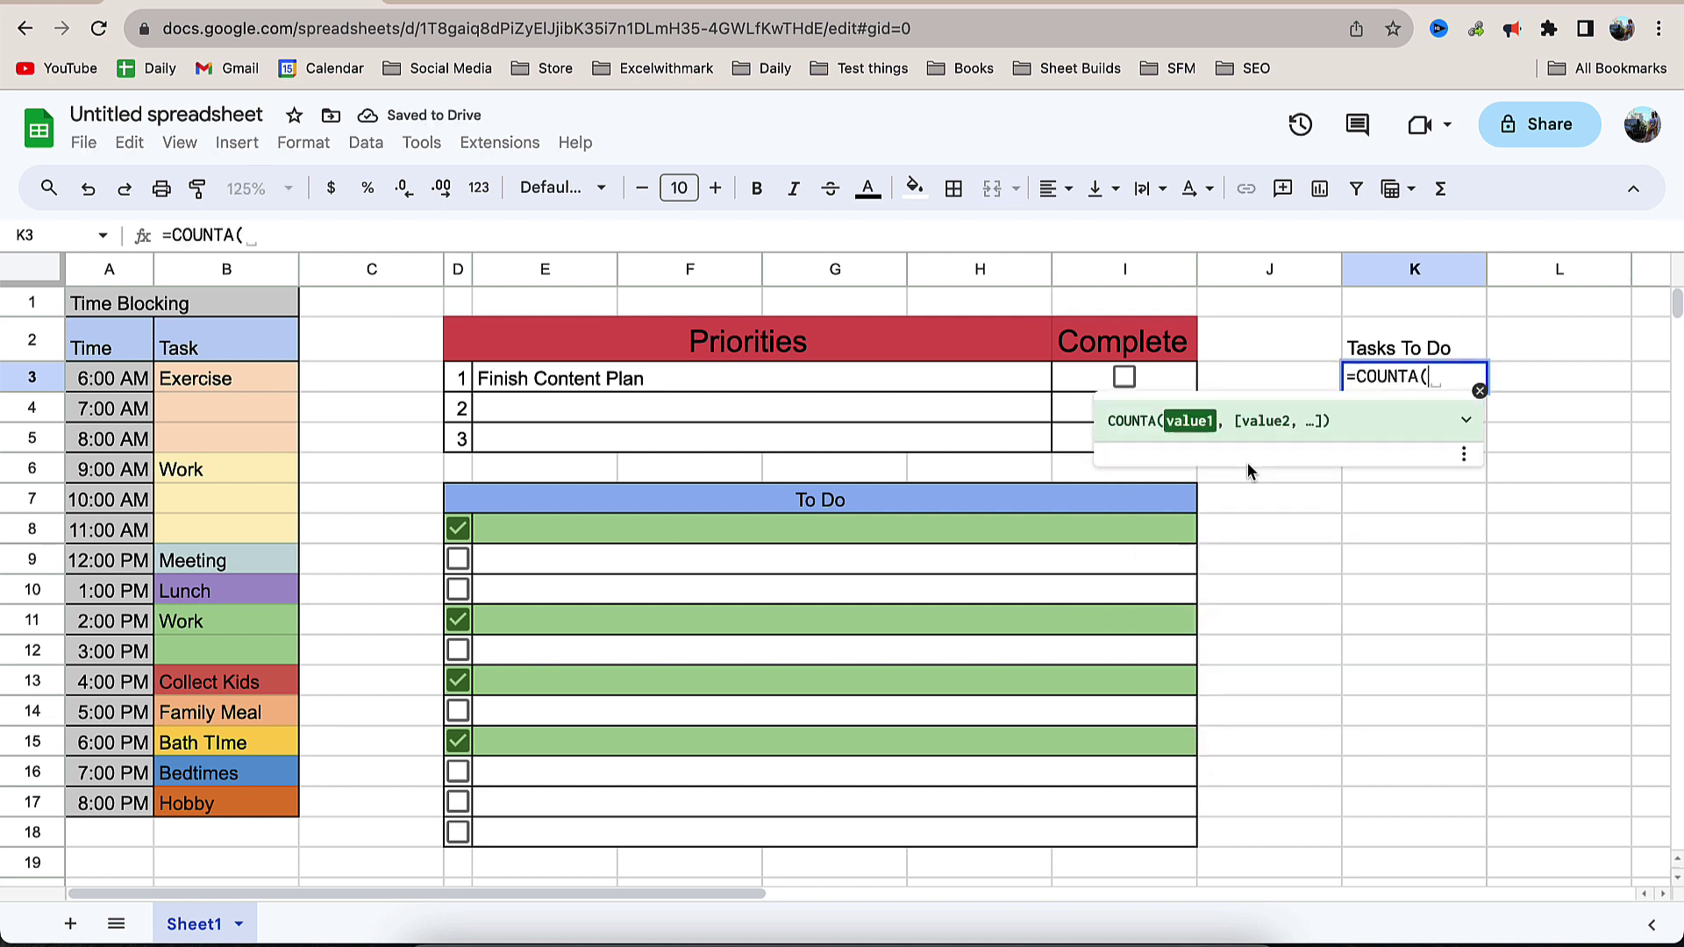
pyautogui.moveTo(774, 542); pyautogui.dragTo(764, 833)
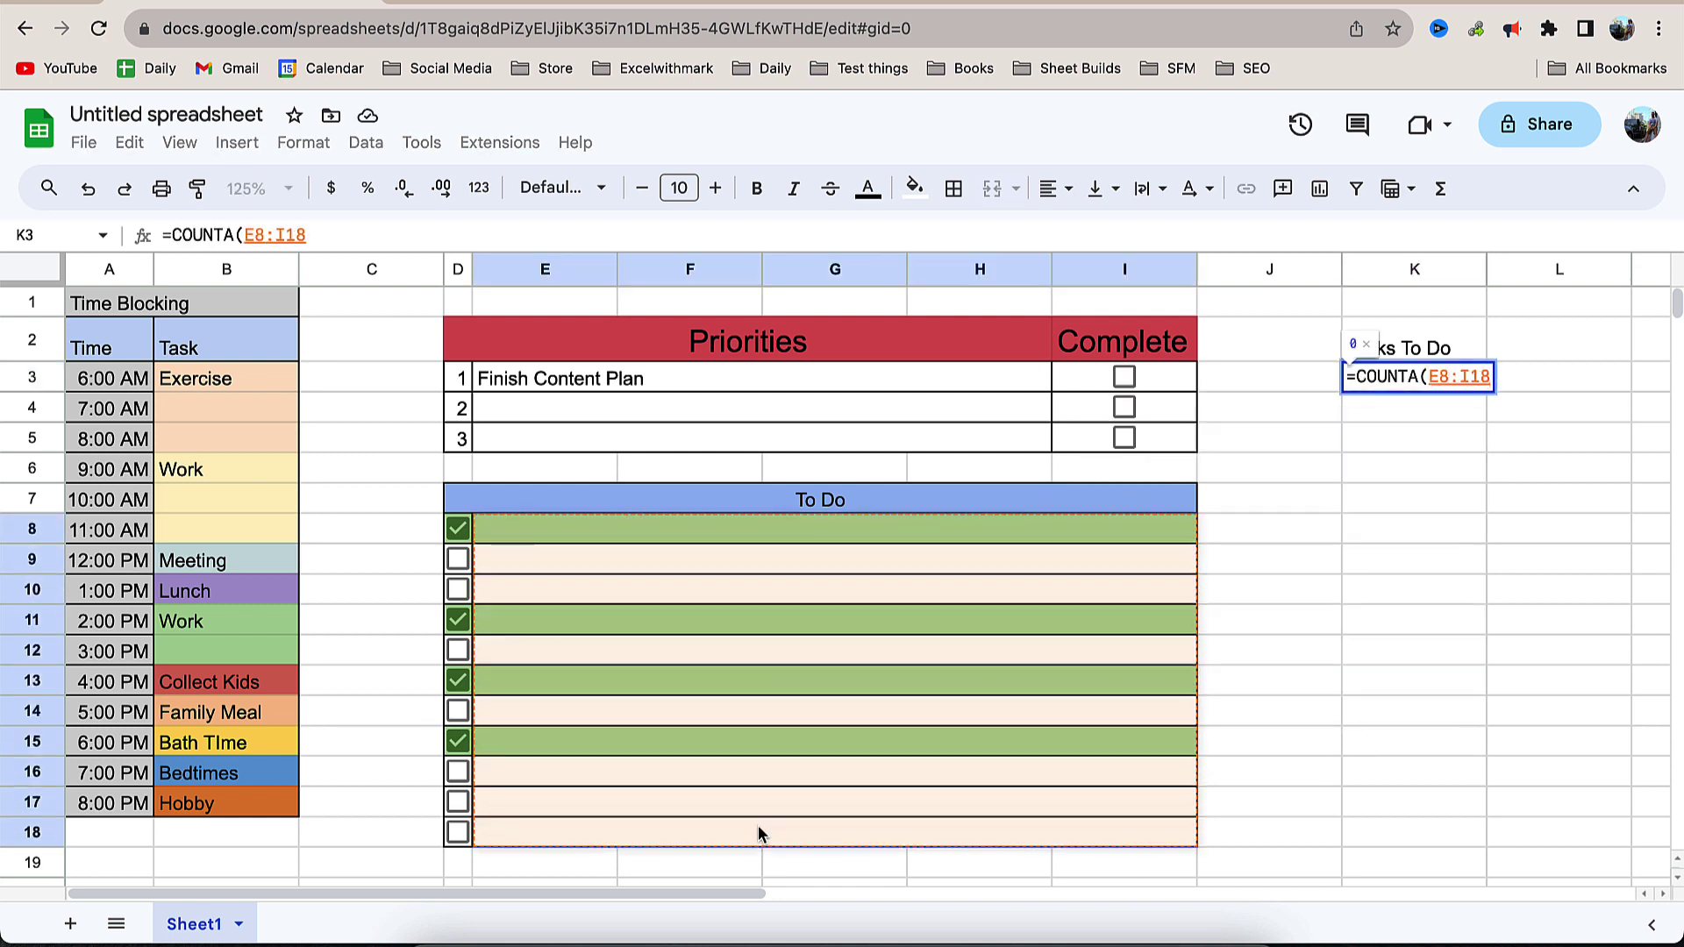
pyautogui.press('Return')
# Centre-align the K2:K3 label and count.
pyautogui.moveTo(1413, 353); pyautogui.dragTo(1413, 379)
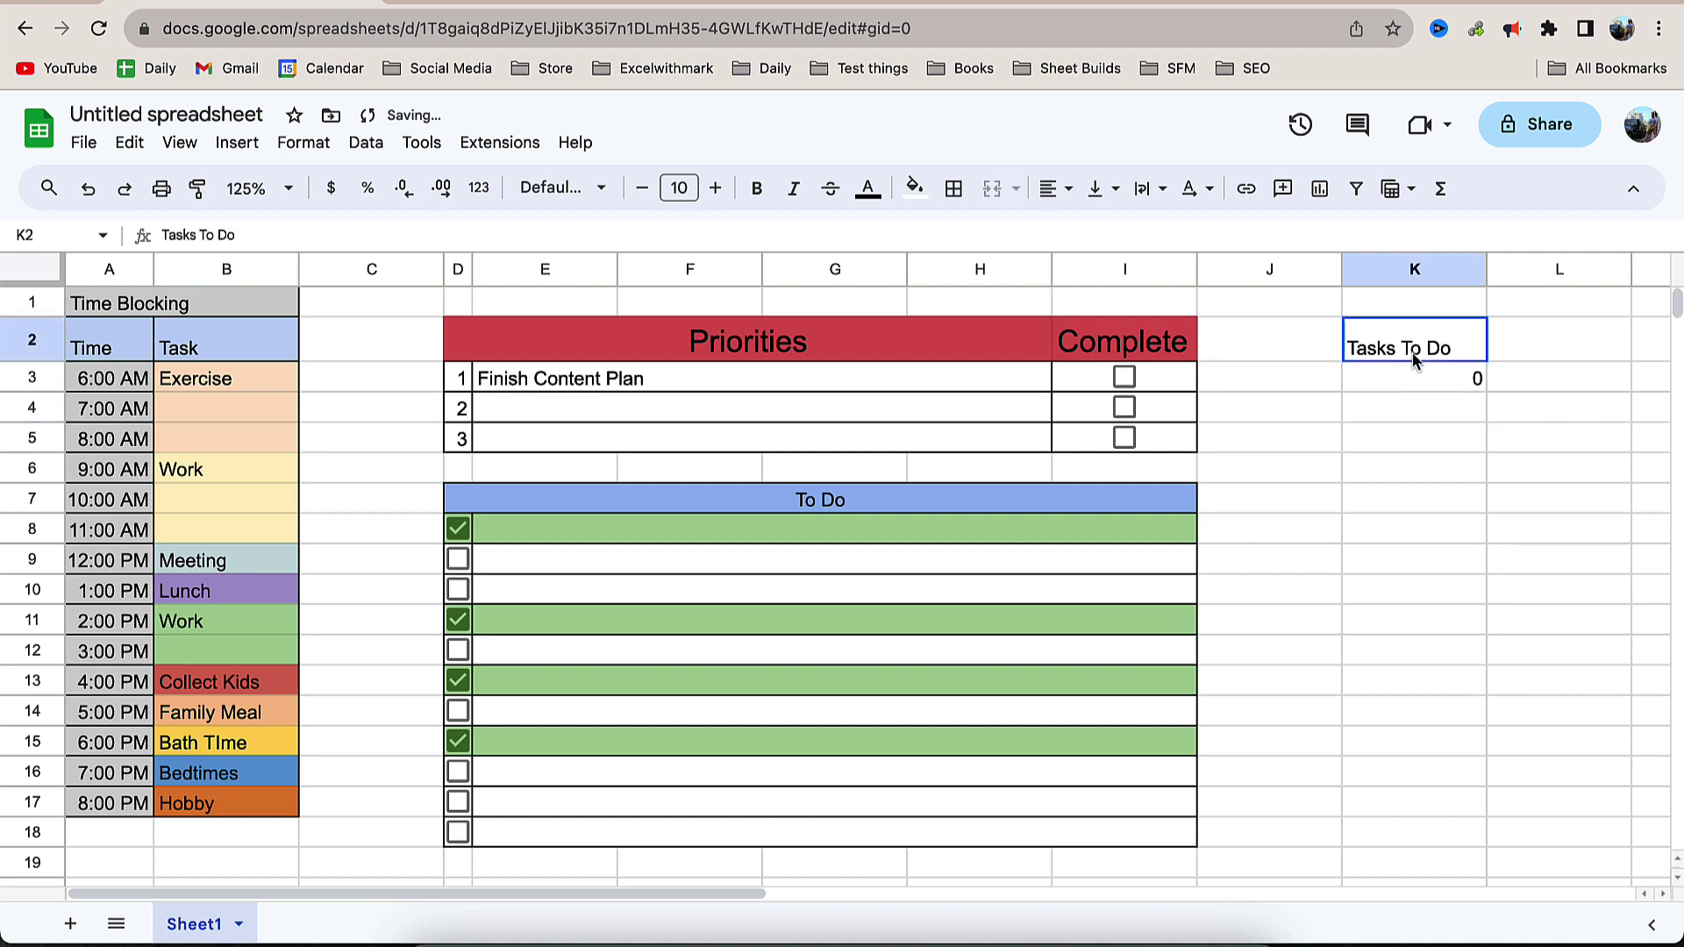
pyautogui.click(1049, 189)
pyautogui.click(1092, 232)
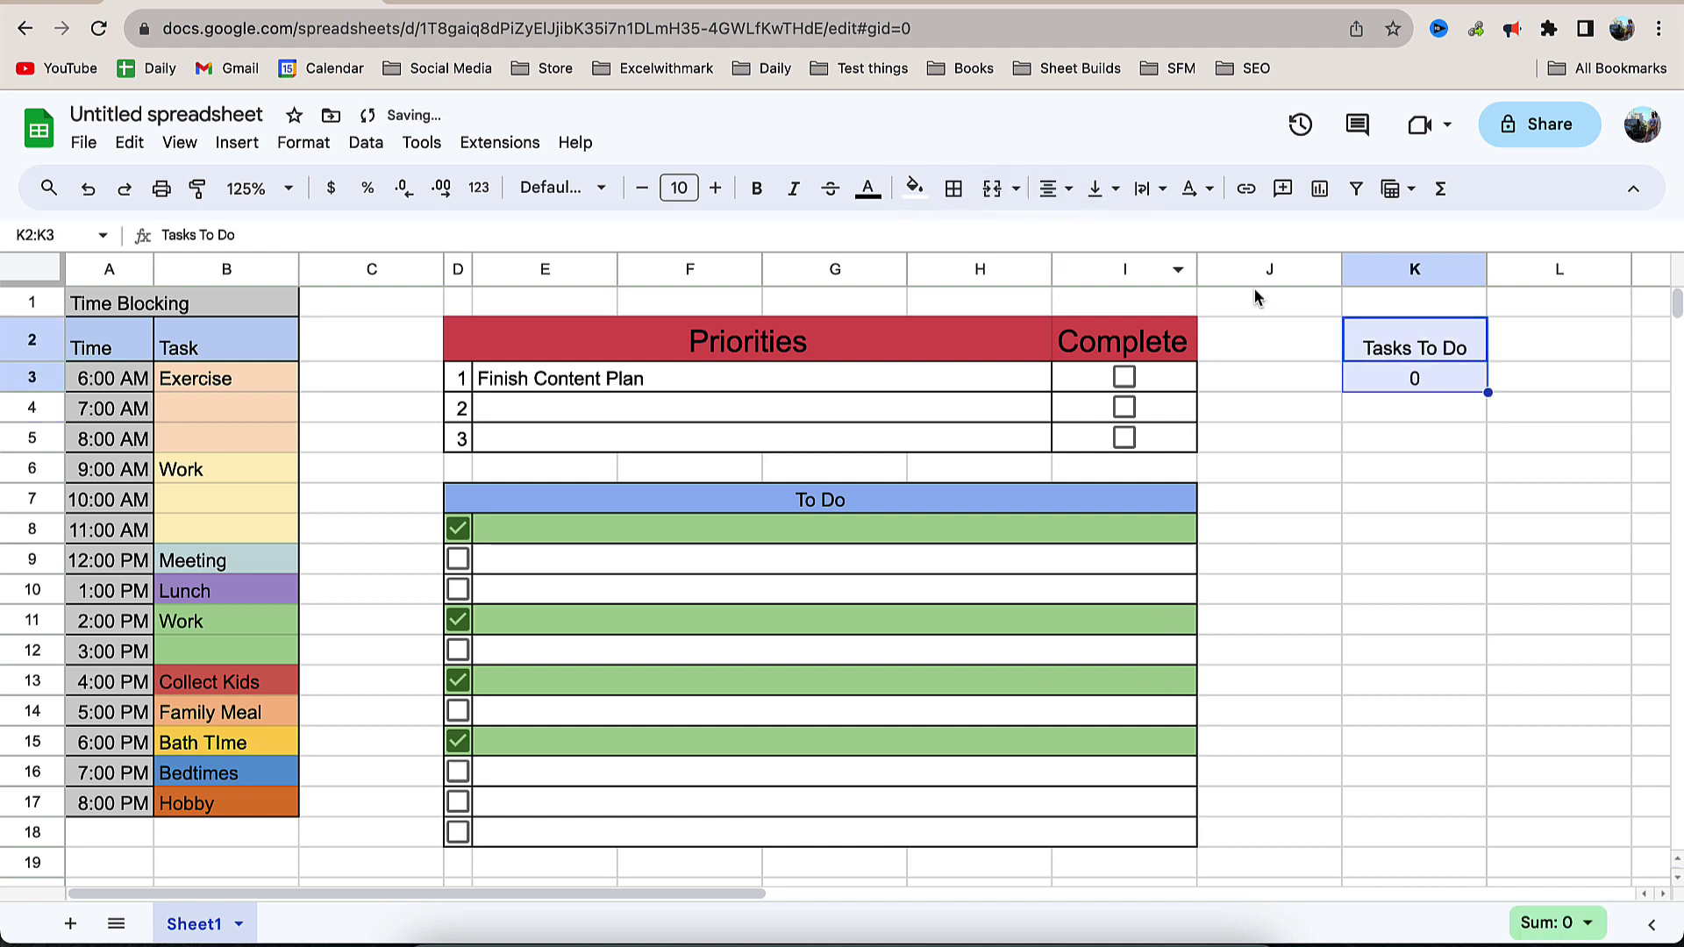
pyautogui.click(1384, 430)
# Enter the 'Tasks Completed' label in K5 and =COUNTIF(D8:D18, True) in K6.
pyautogui.write('Tasks')
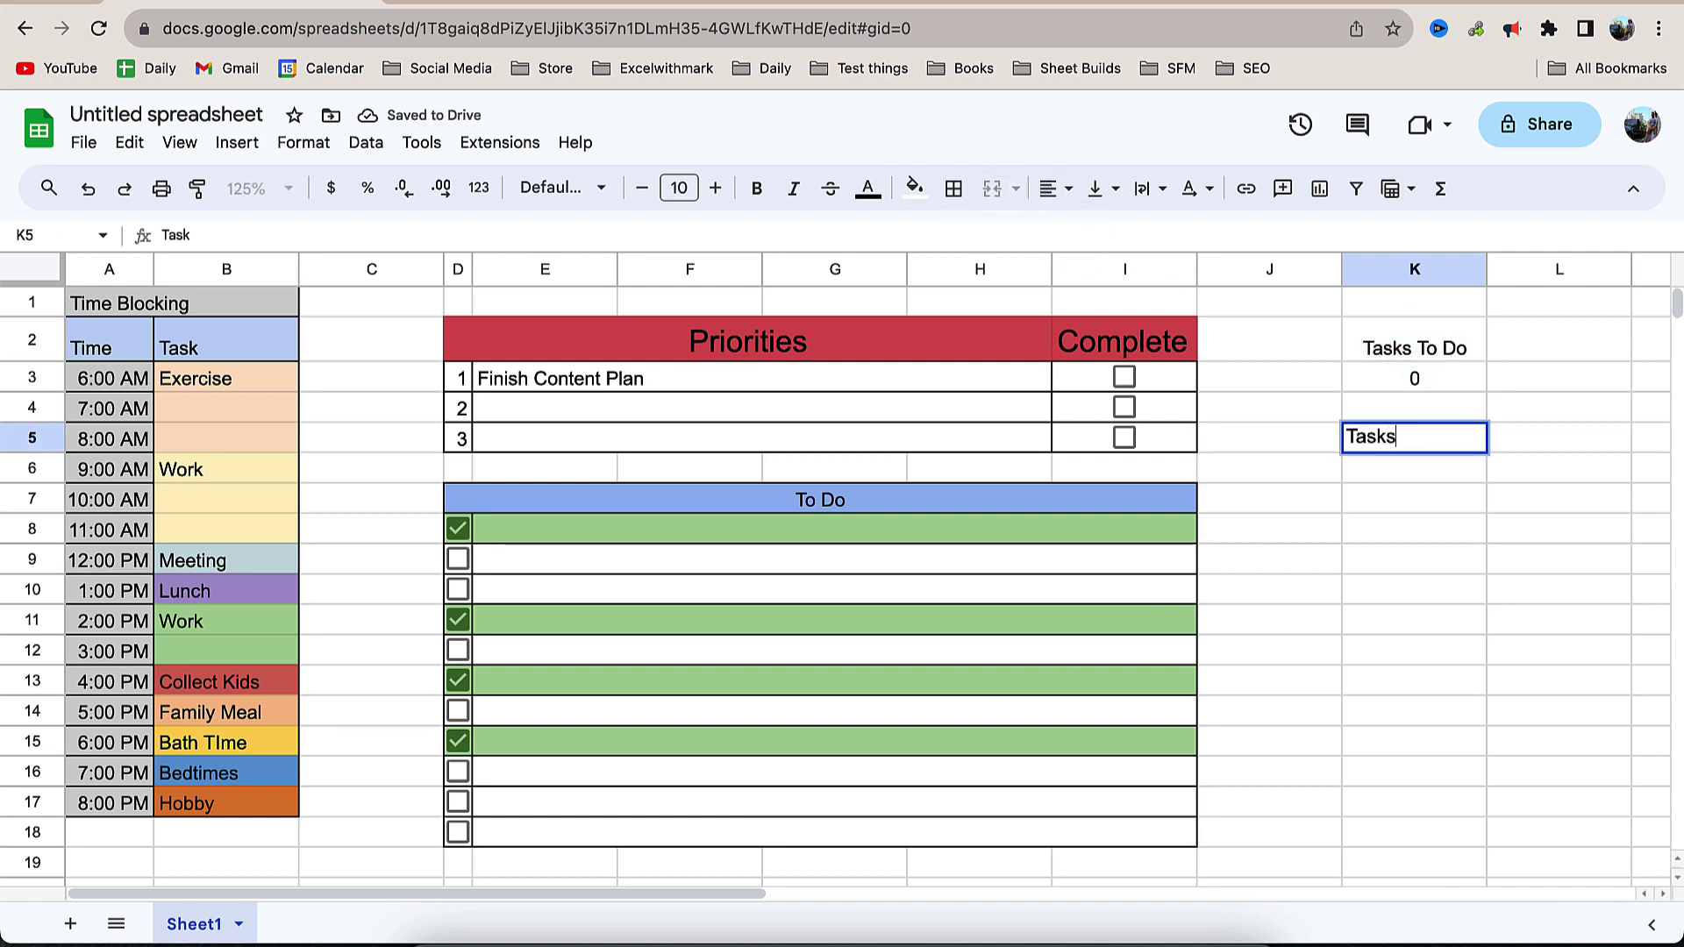
pyautogui.write(' COmpl')
pyautogui.press('BackSpace')
pyautogui.press('BackSpace')
pyautogui.press('BackSpace')
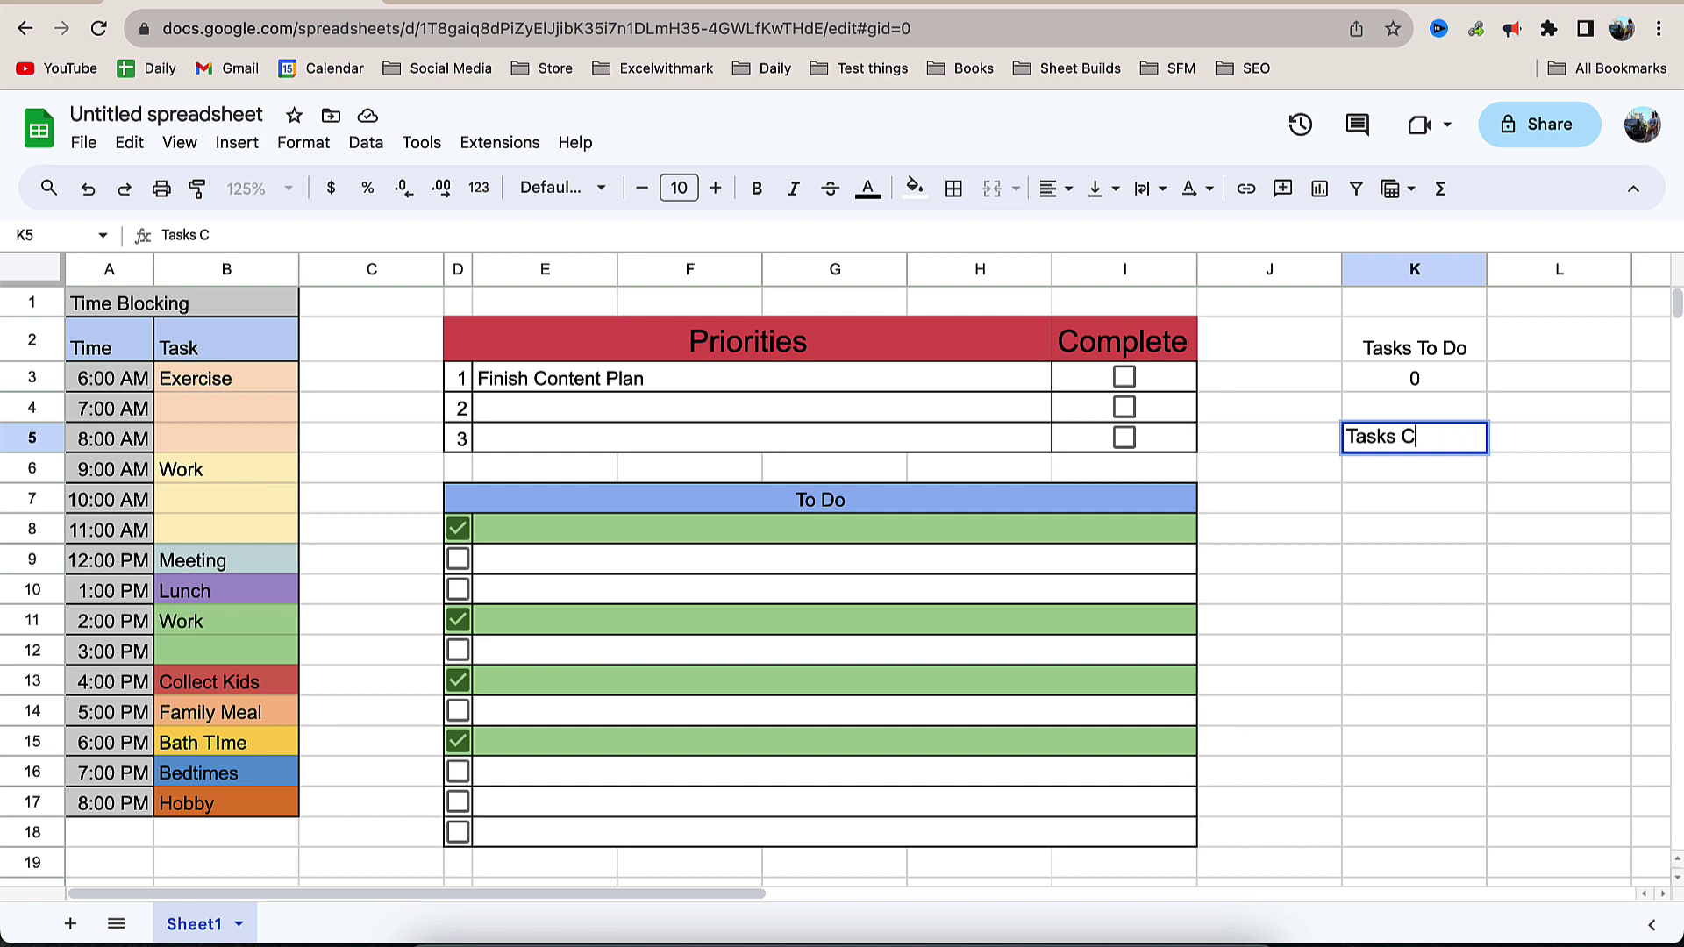
pyautogui.write('ompleted')
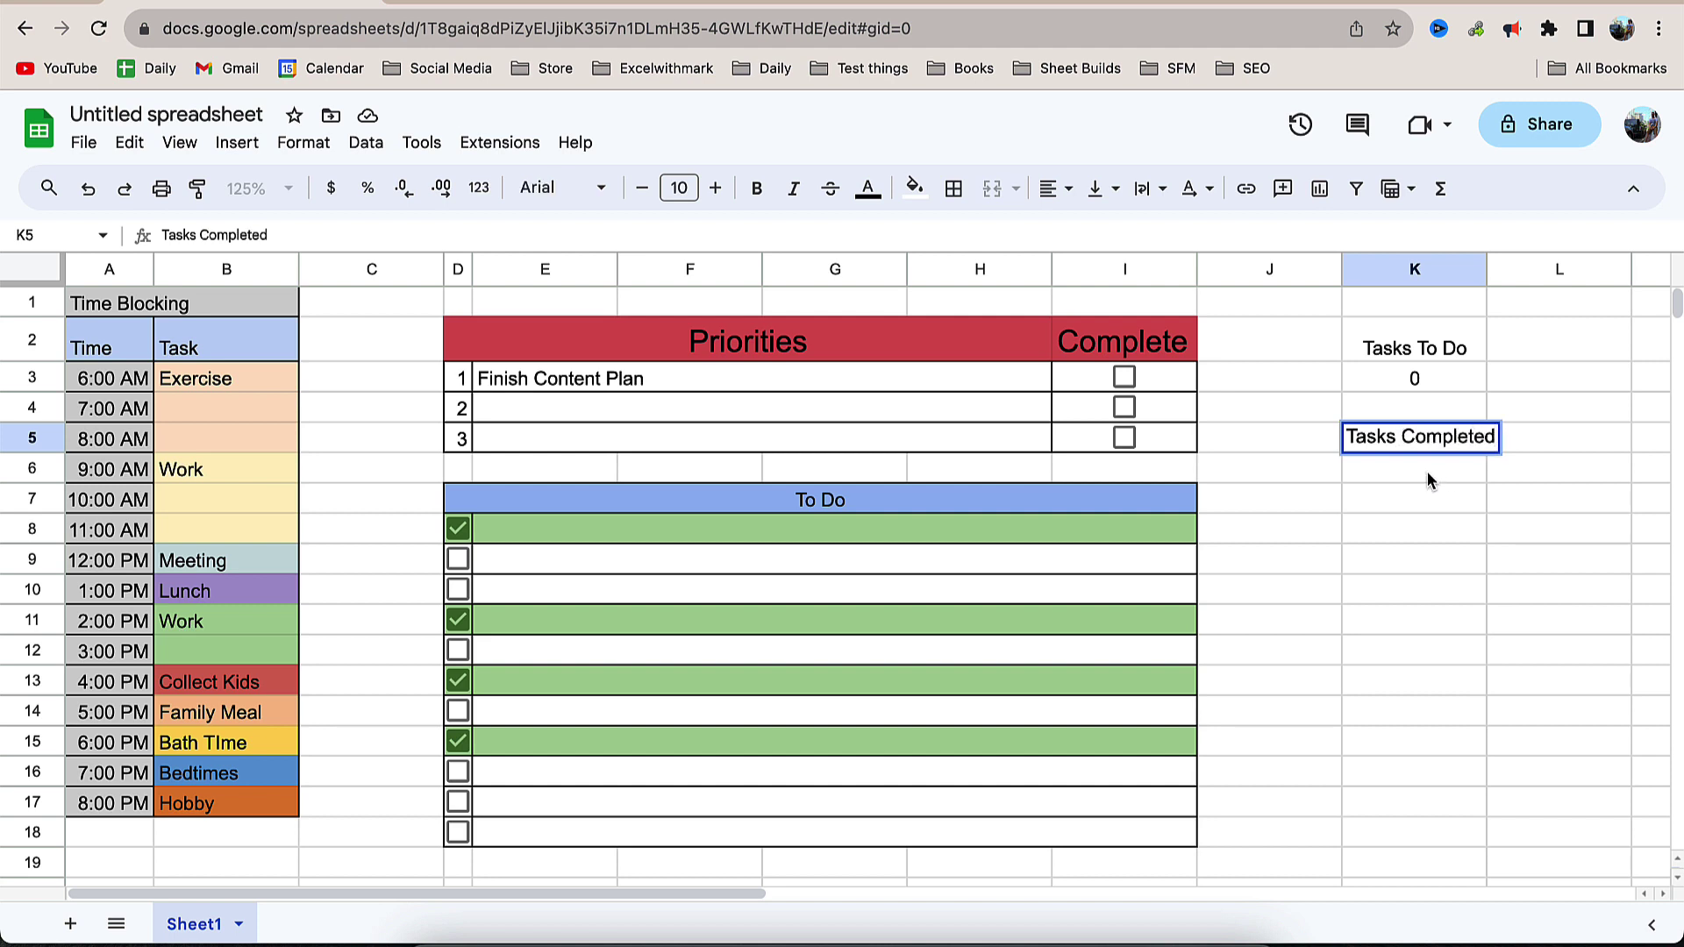
pyautogui.press('Return')
pyautogui.write('=count')
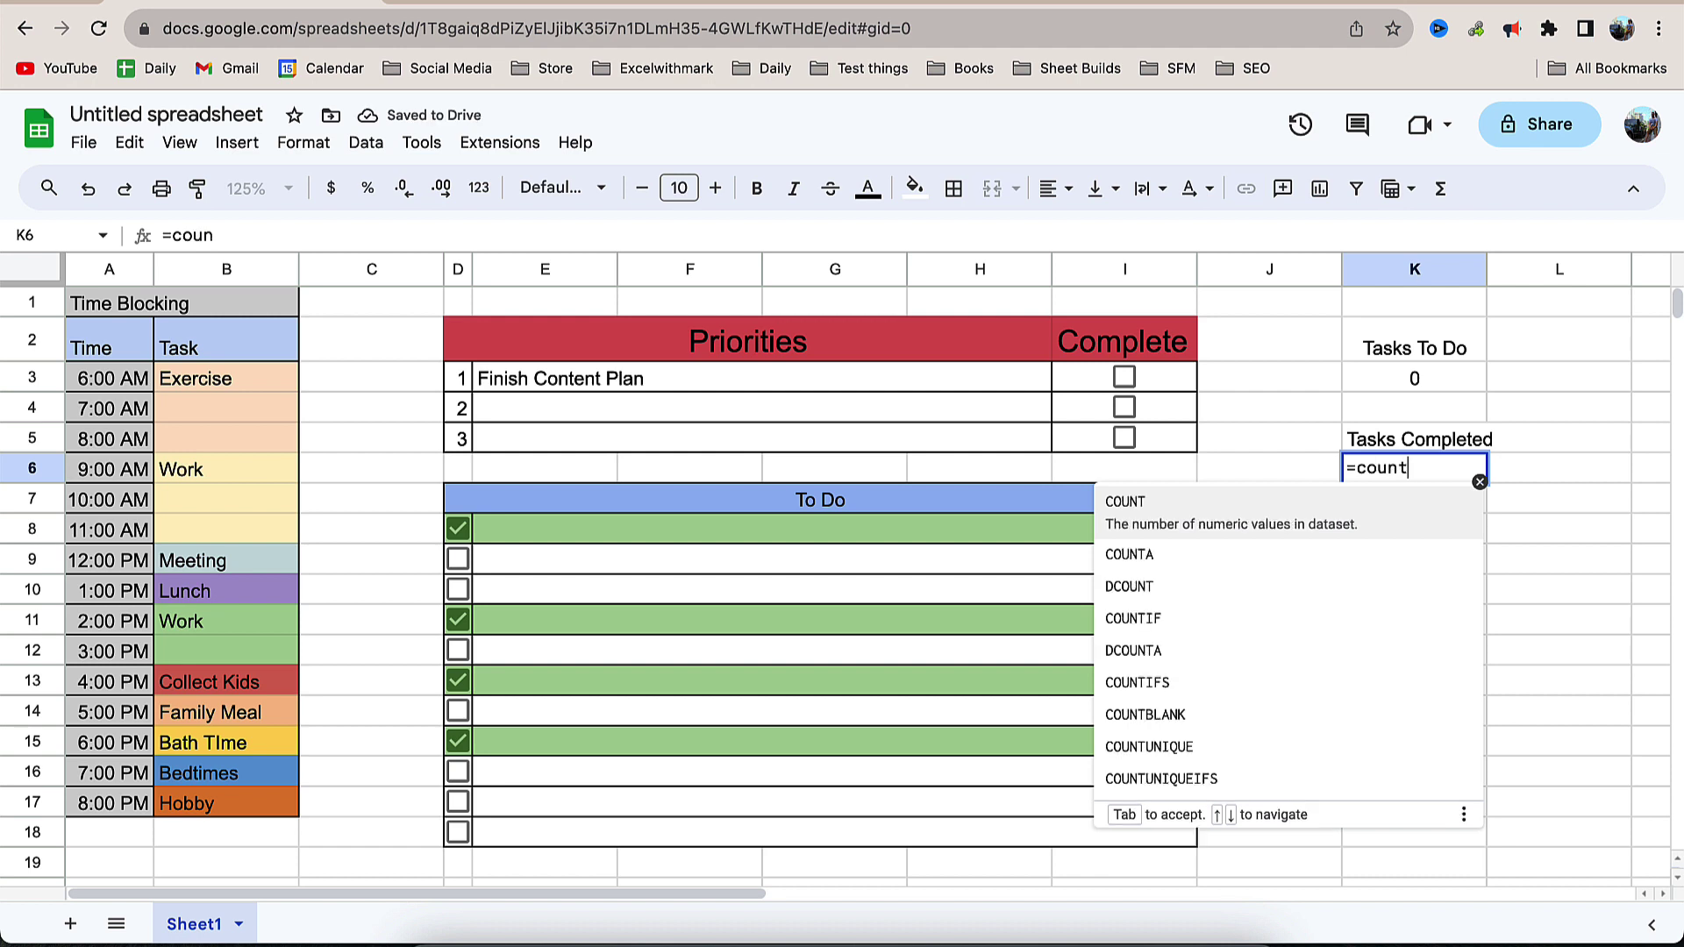
pyautogui.write('if')
pyautogui.press('Tab')
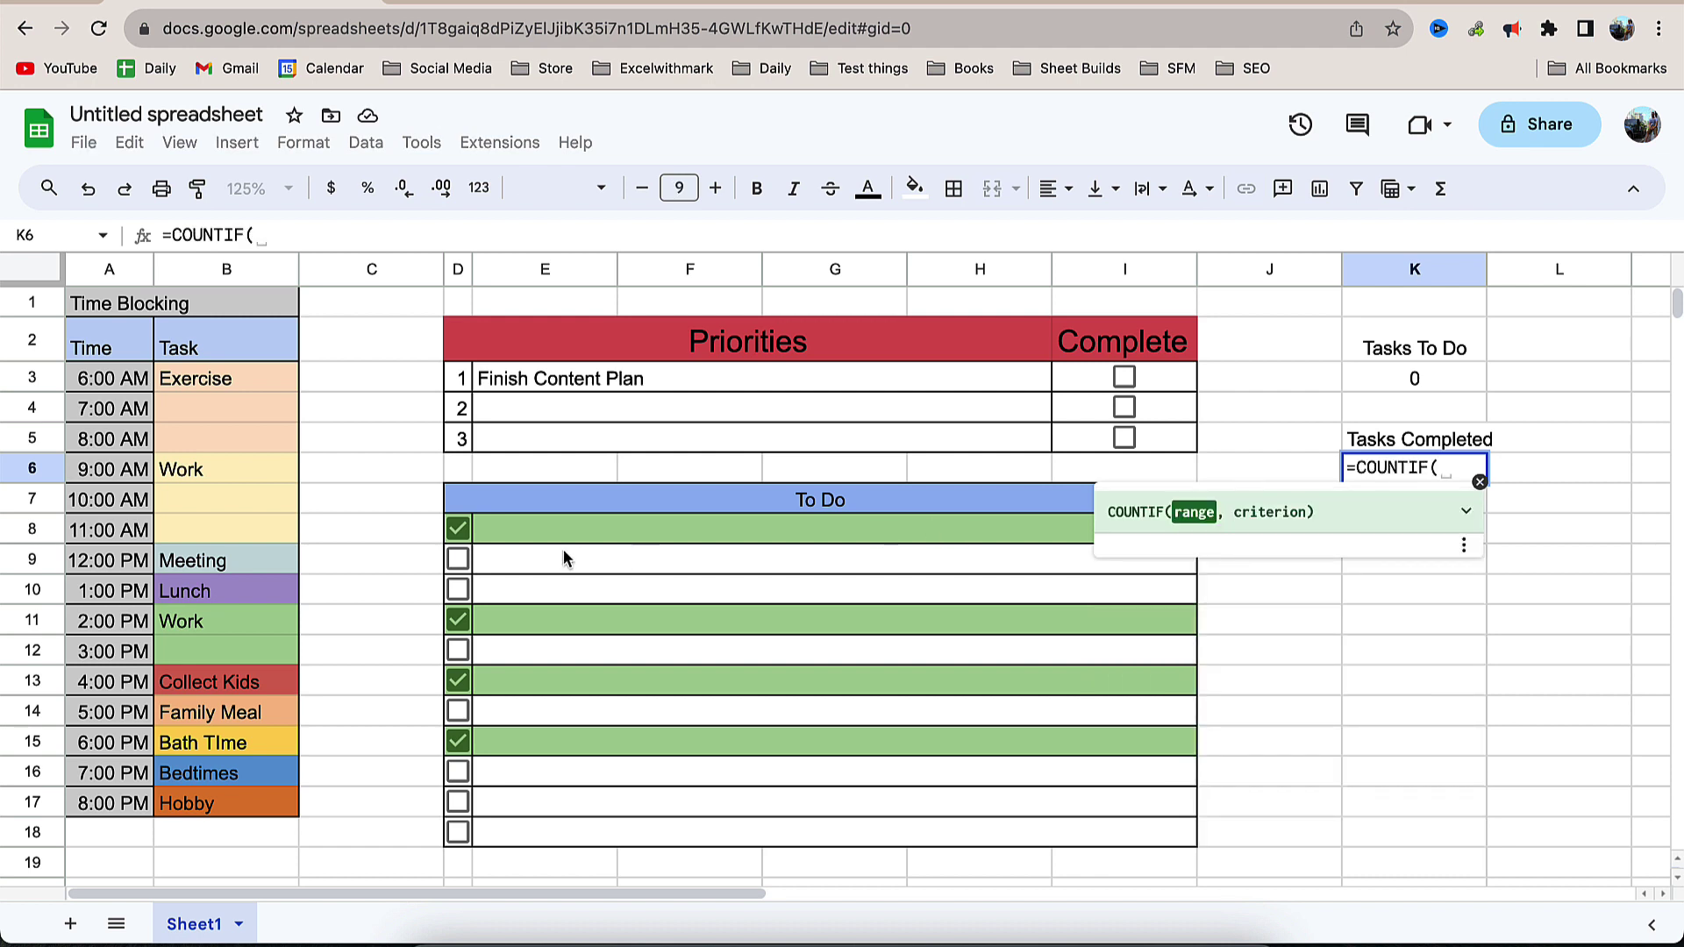
pyautogui.moveTo(470, 542); pyautogui.dragTo(458, 831)
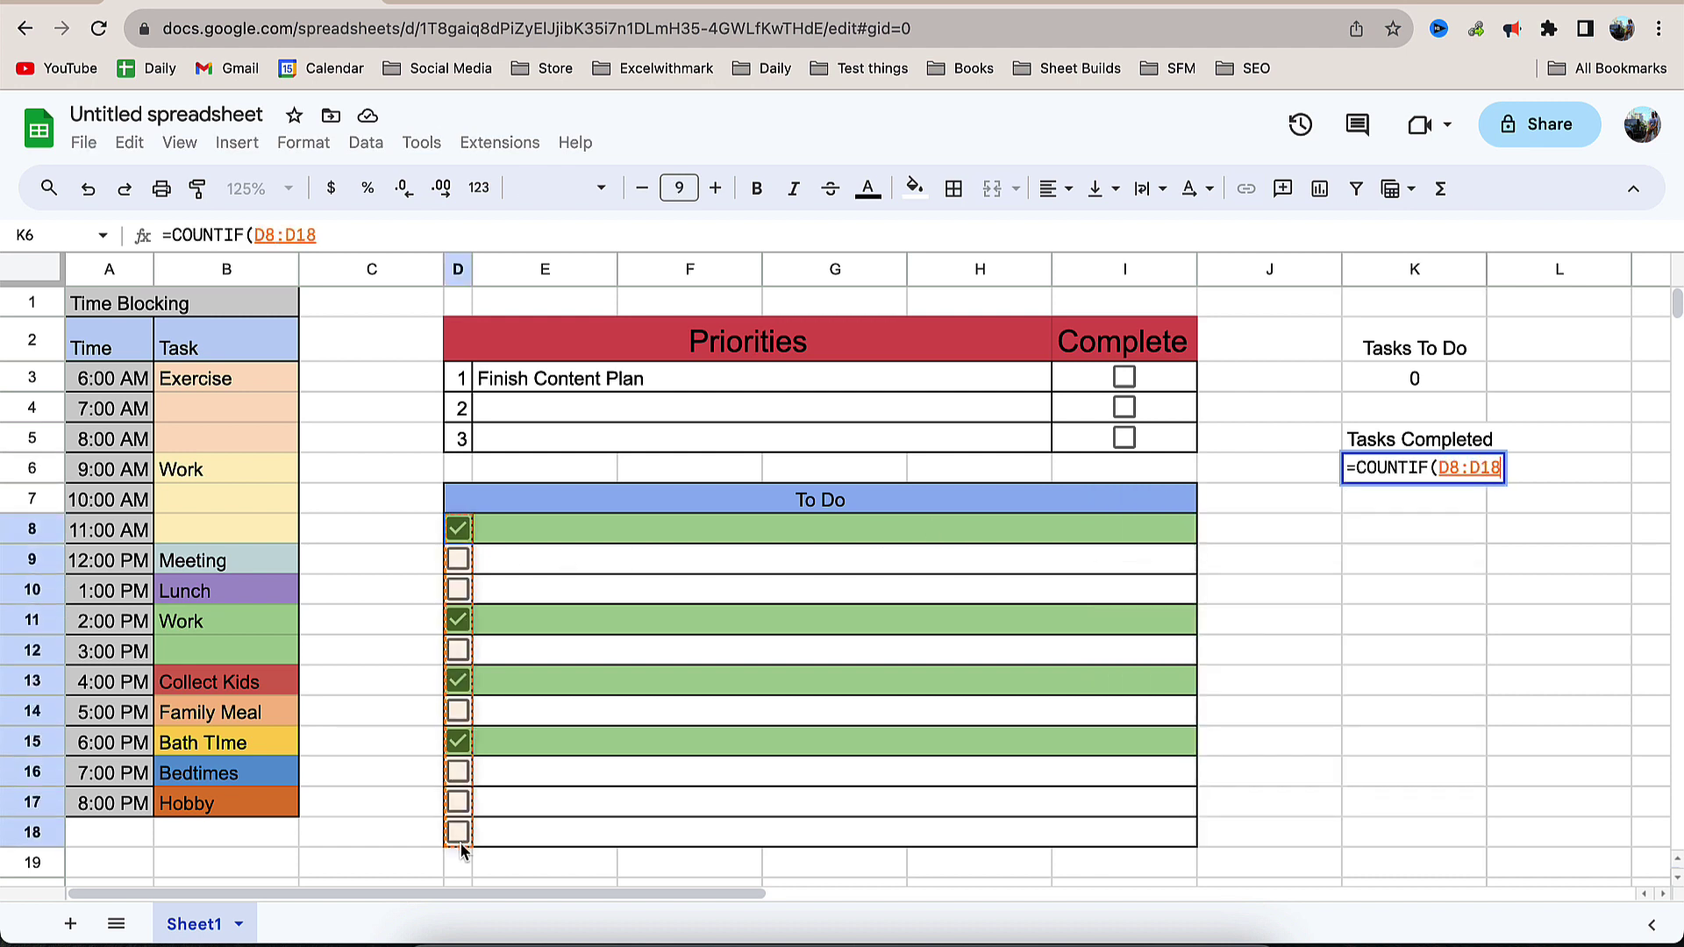
pyautogui.write(', ')
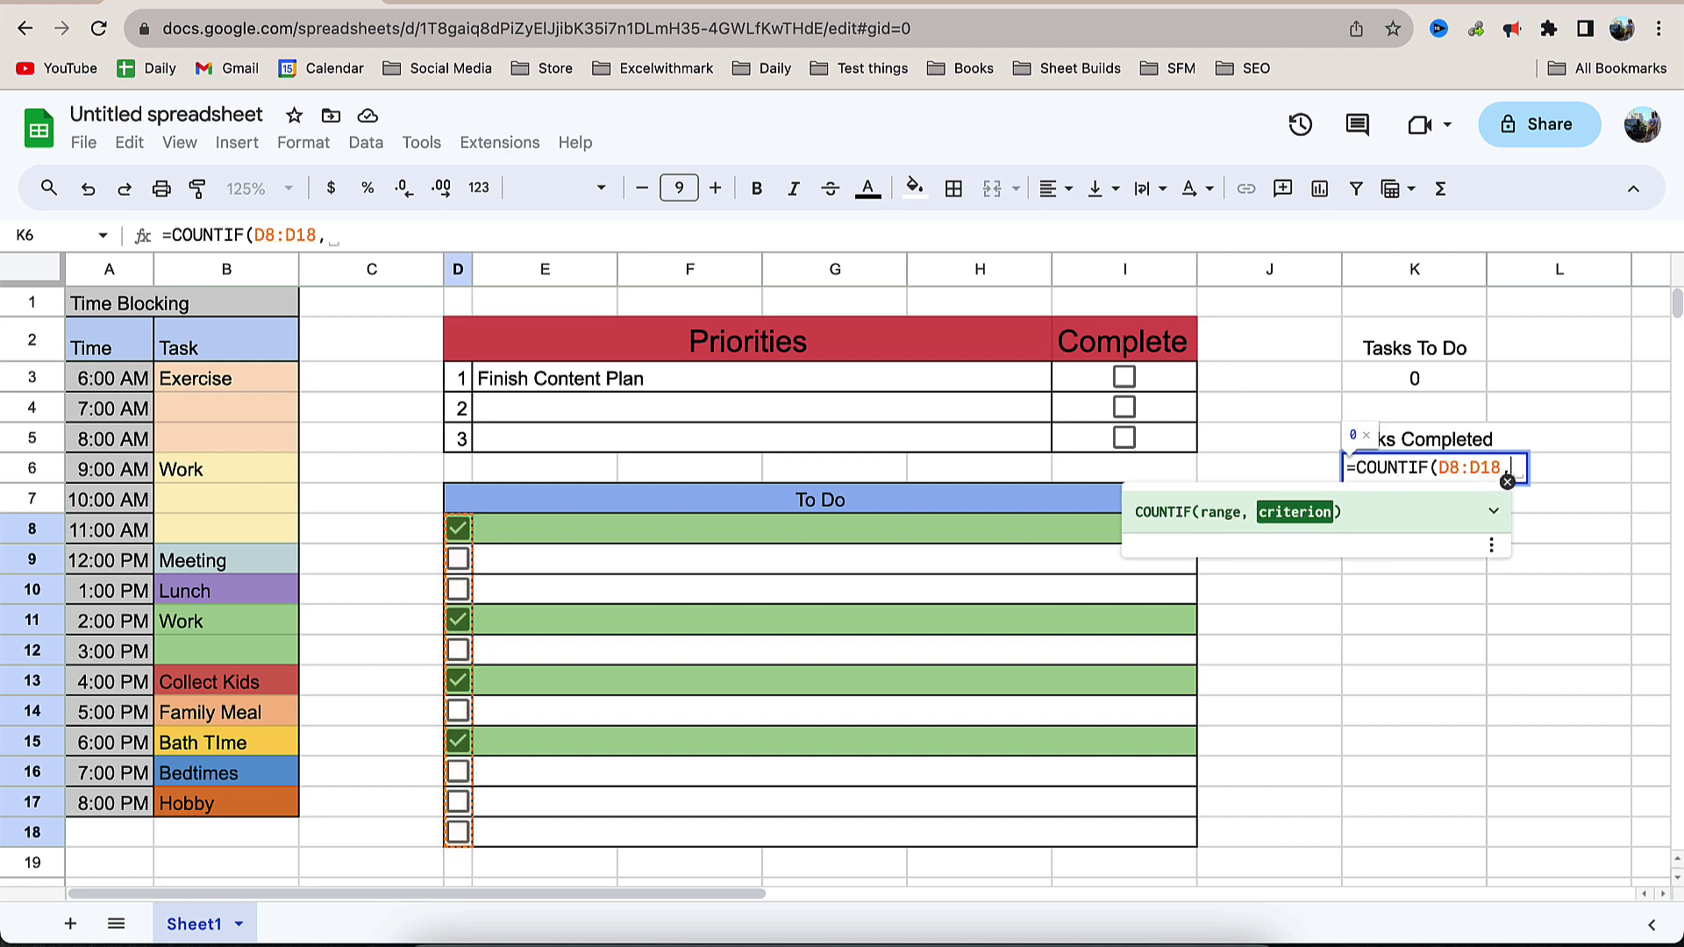
pyautogui.write('True')
pyautogui.press('Return')
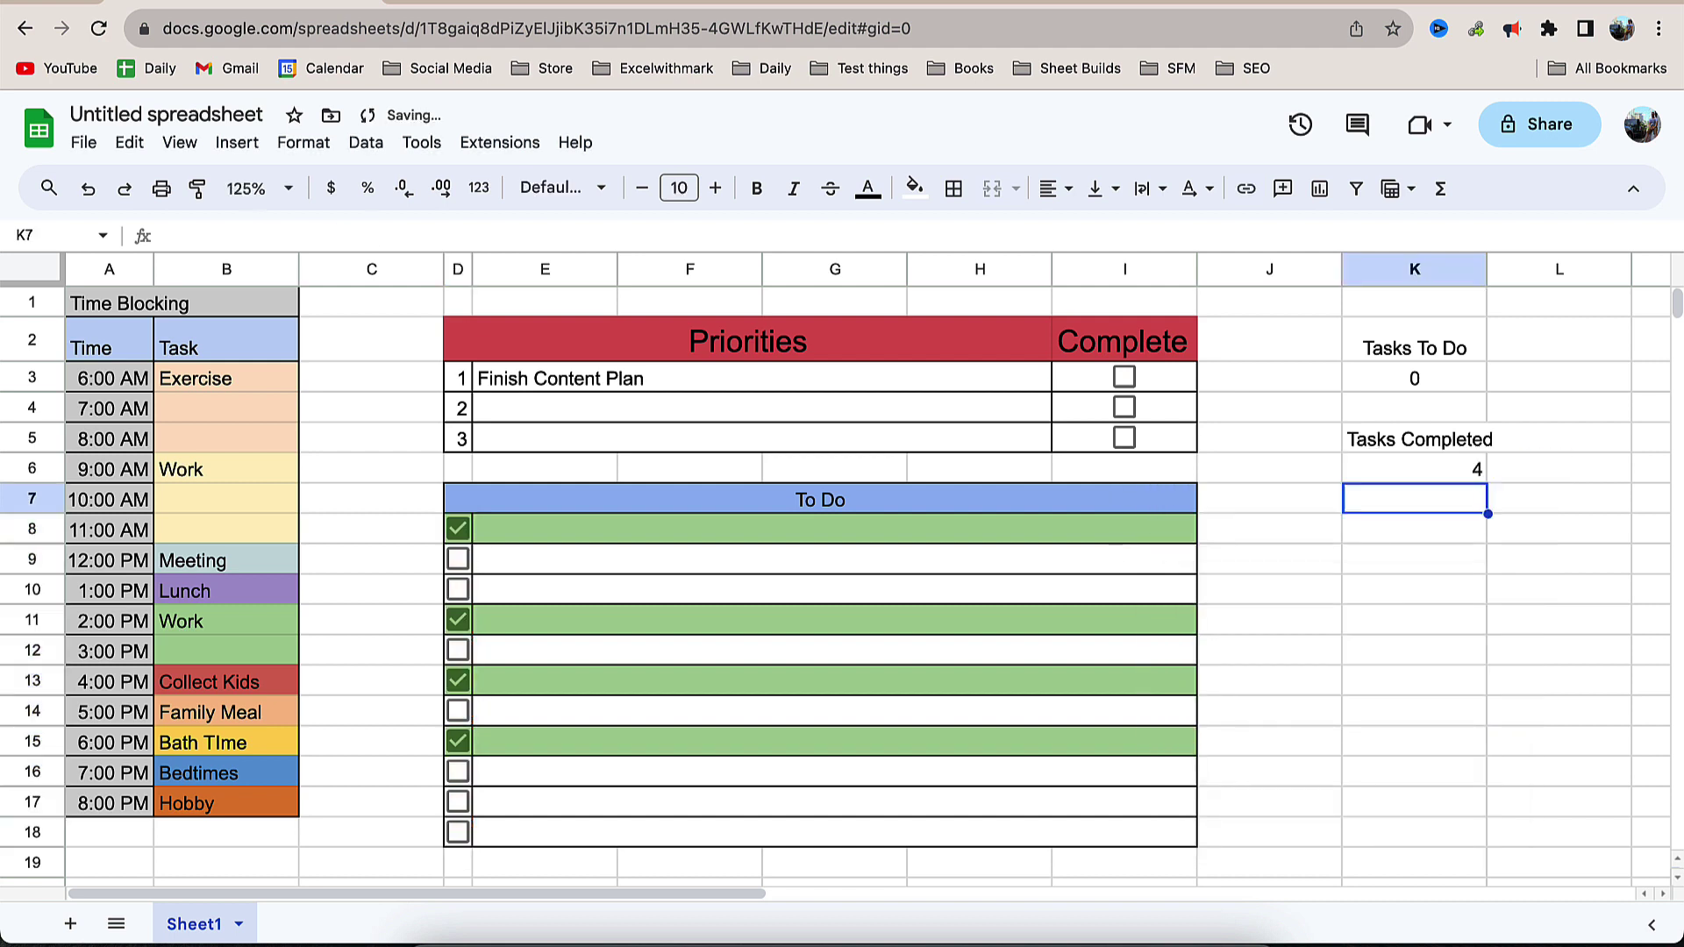
# Retick the To Do items in rows 11, 13 and 15 so Tasks Completed shows 4.
pyautogui.click(458, 742)
pyautogui.click(458, 681)
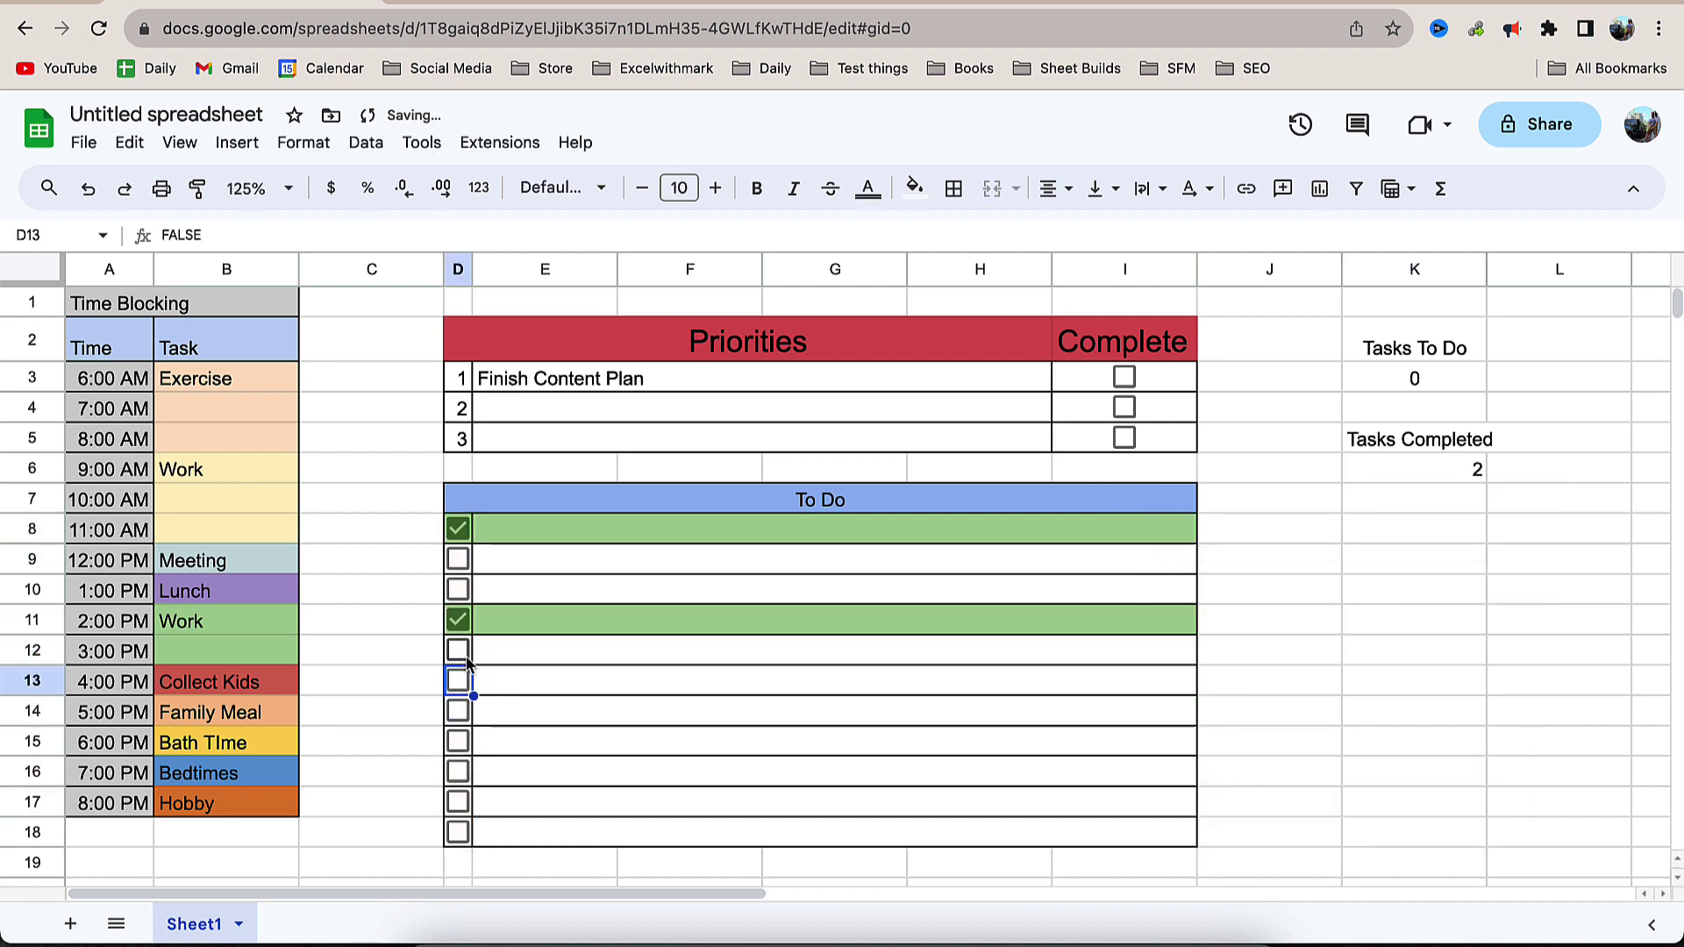
pyautogui.click(458, 621)
pyautogui.click(458, 620)
pyautogui.click(458, 681)
pyautogui.click(458, 742)
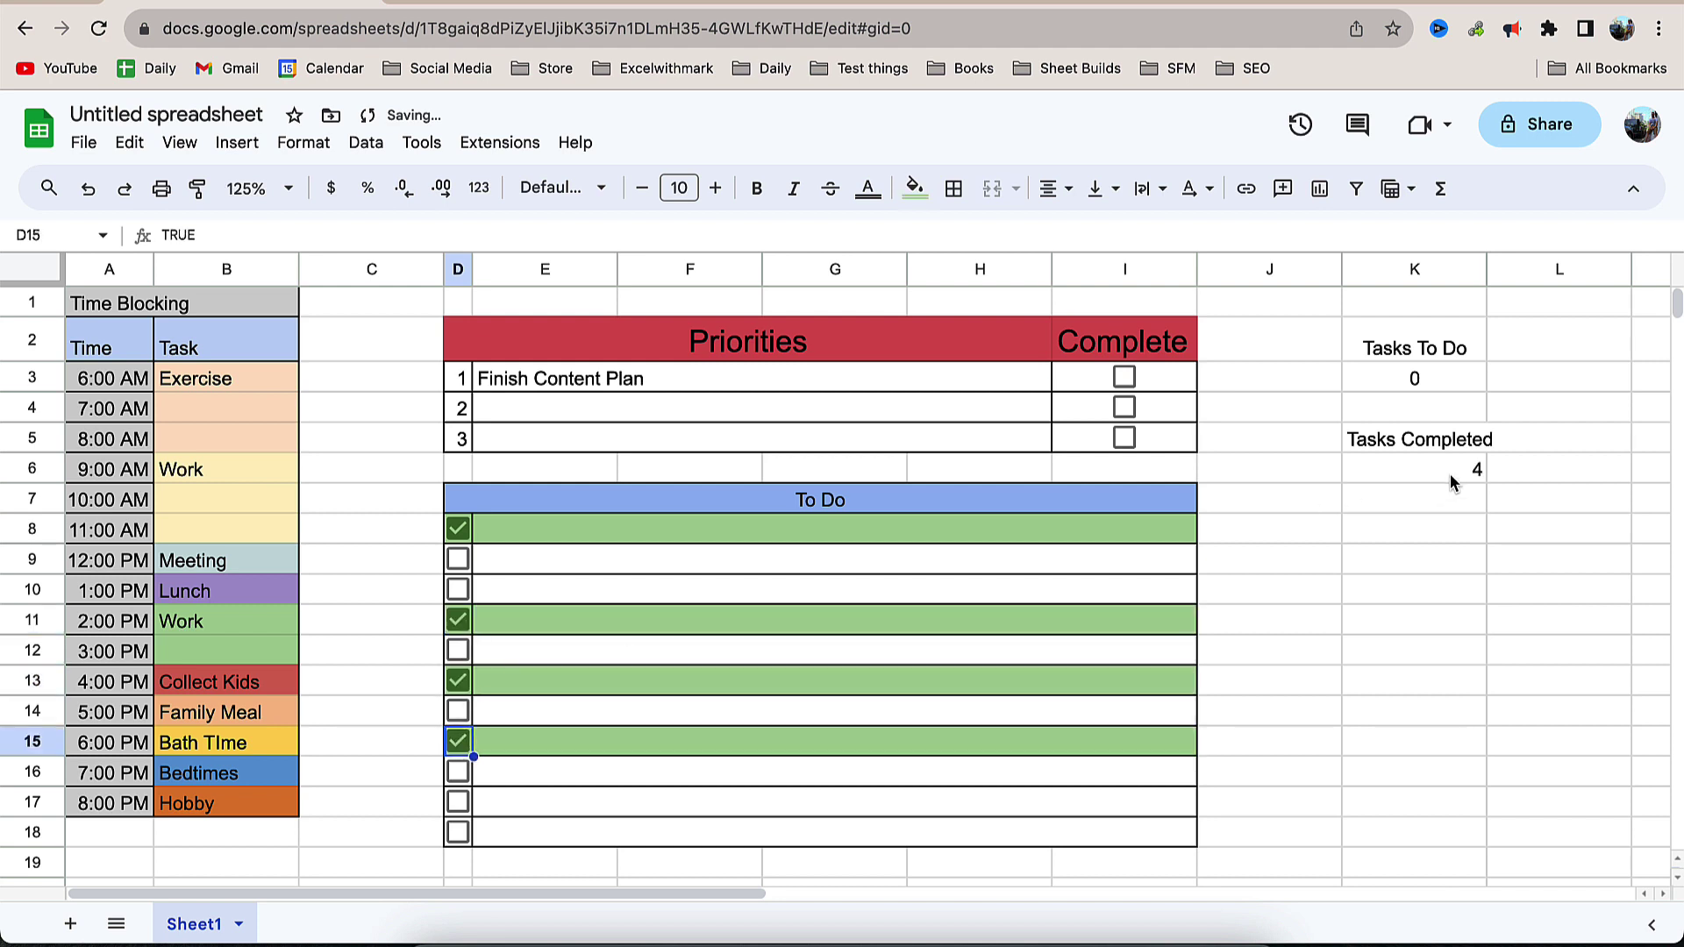
pyautogui.click(1450, 472)
pyautogui.click(1442, 269)
# Centre column K and fill the Tasks To Do box light green and Tasks Completed box green.
pyautogui.click(1055, 189)
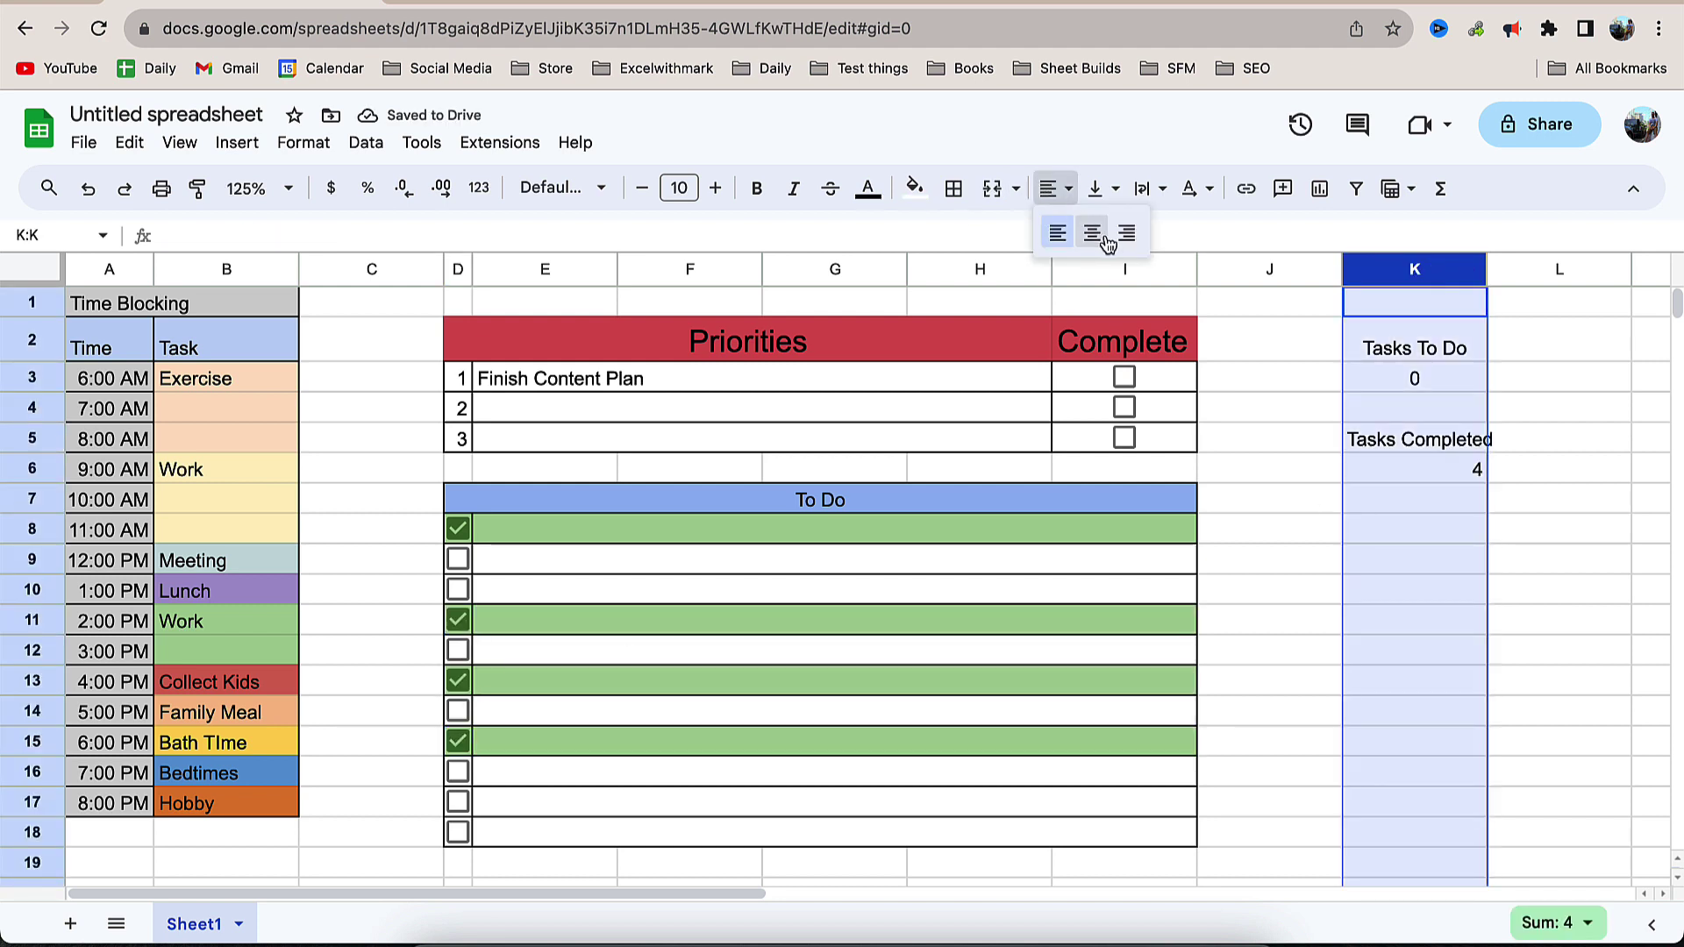
pyautogui.click(1089, 230)
pyautogui.moveTo(1422, 355); pyautogui.dragTo(1418, 377)
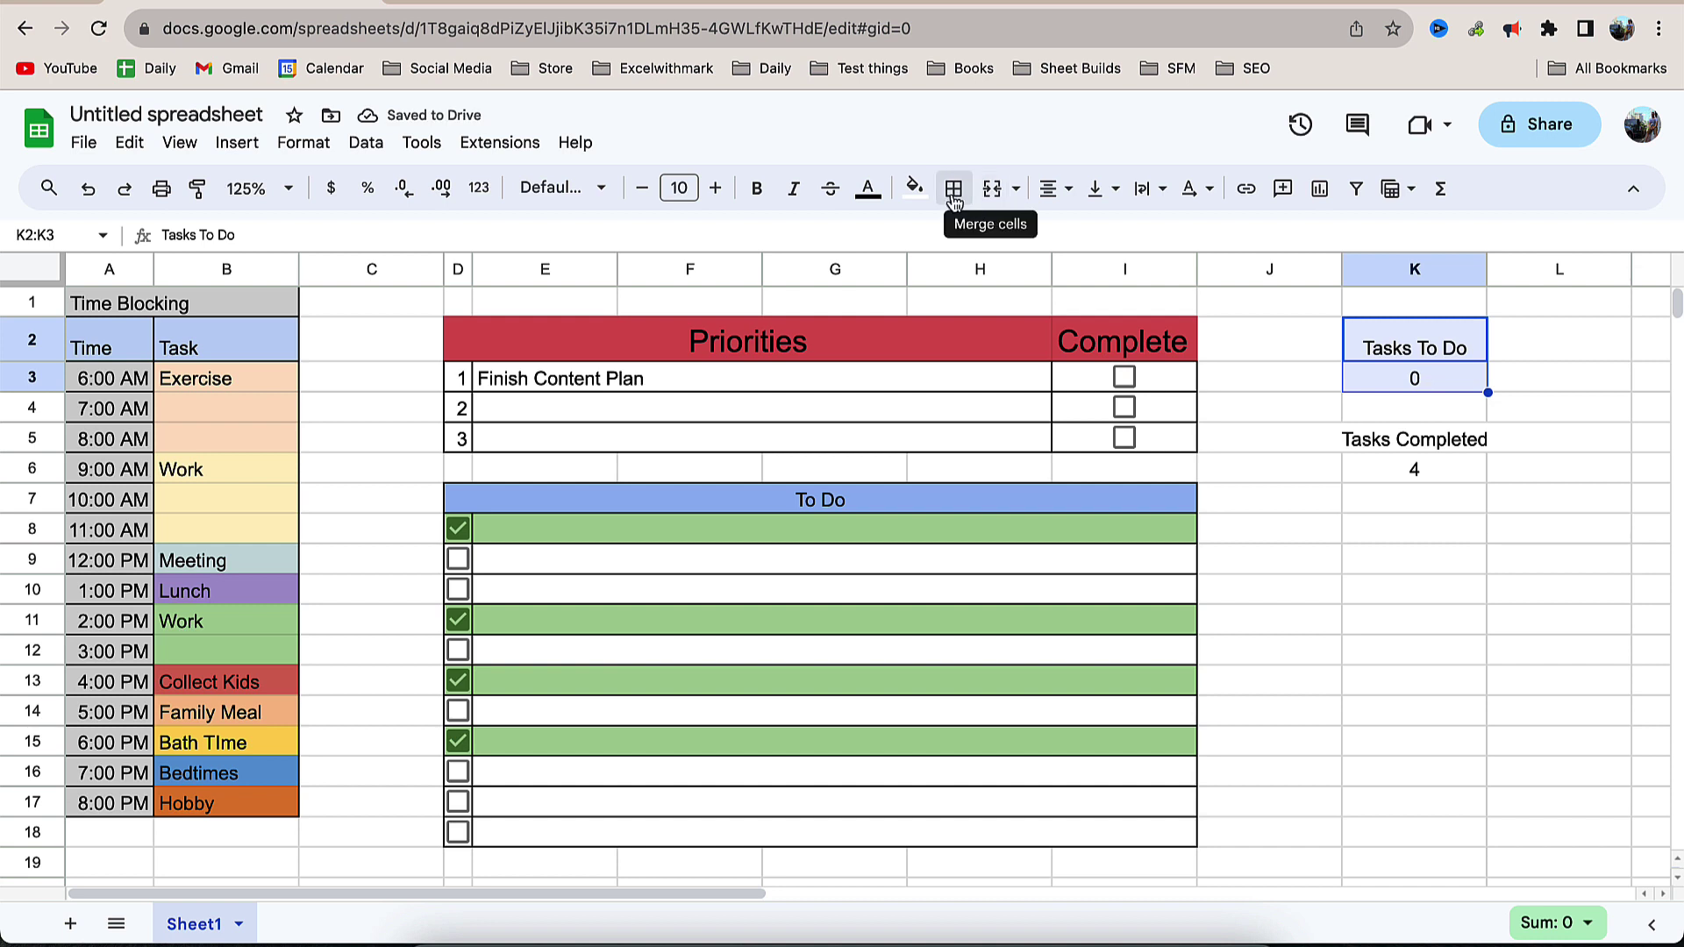
pyautogui.click(915, 189)
pyautogui.click(1023, 344)
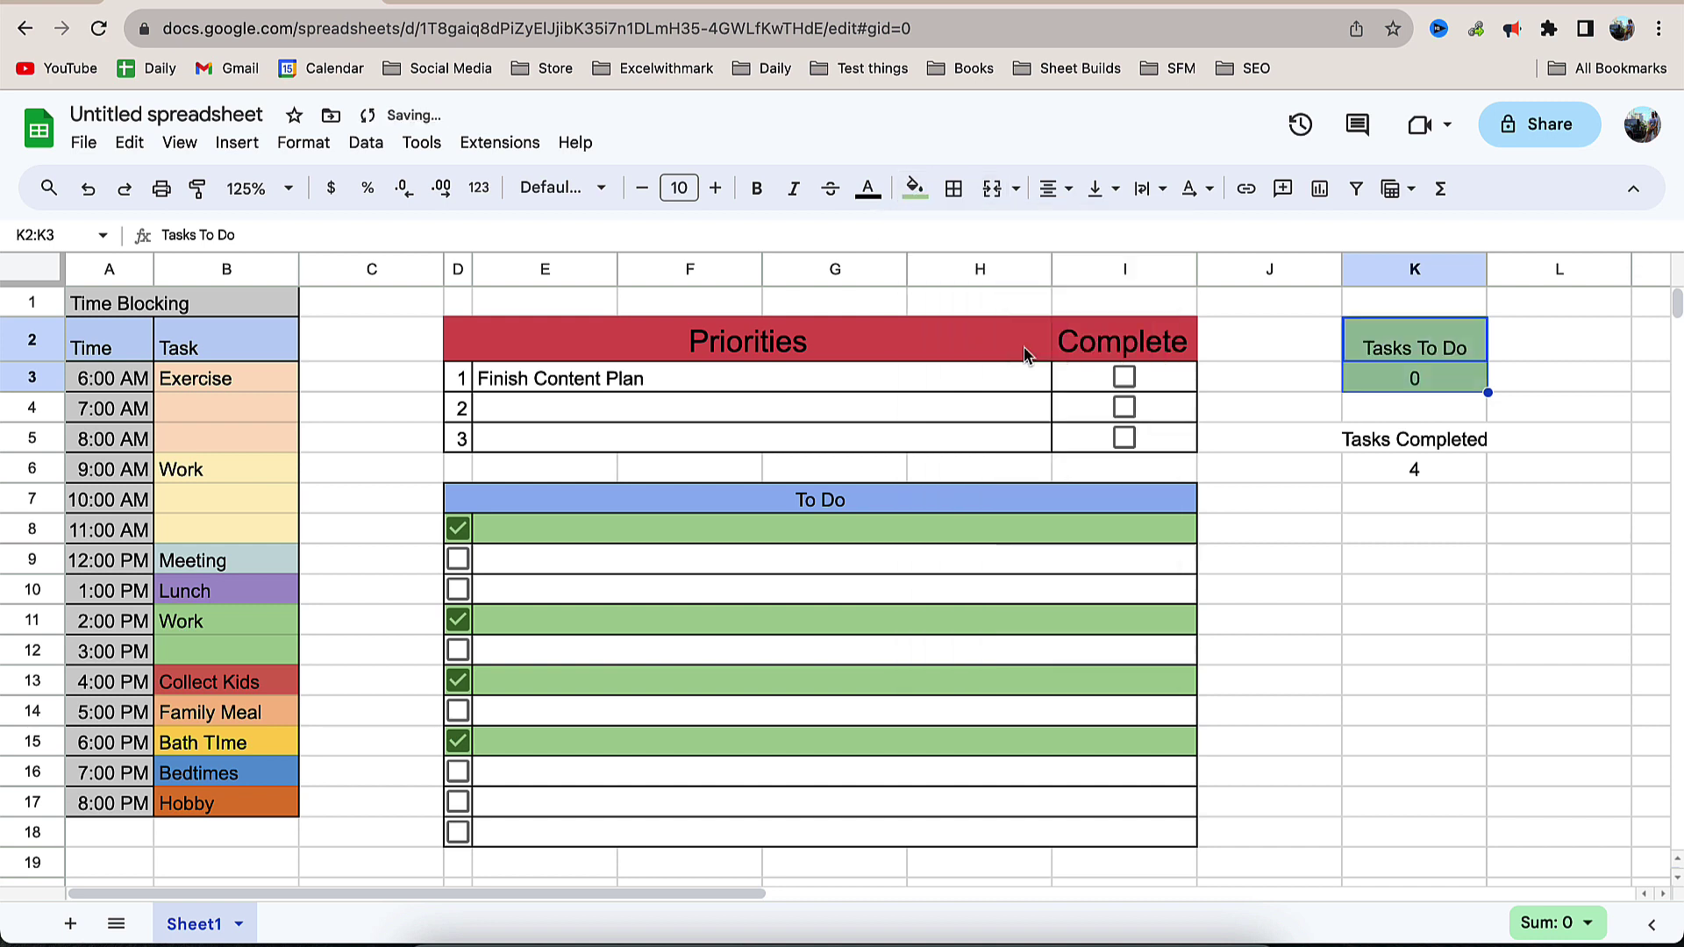
pyautogui.moveTo(1456, 441); pyautogui.dragTo(1438, 472)
pyautogui.click(915, 189)
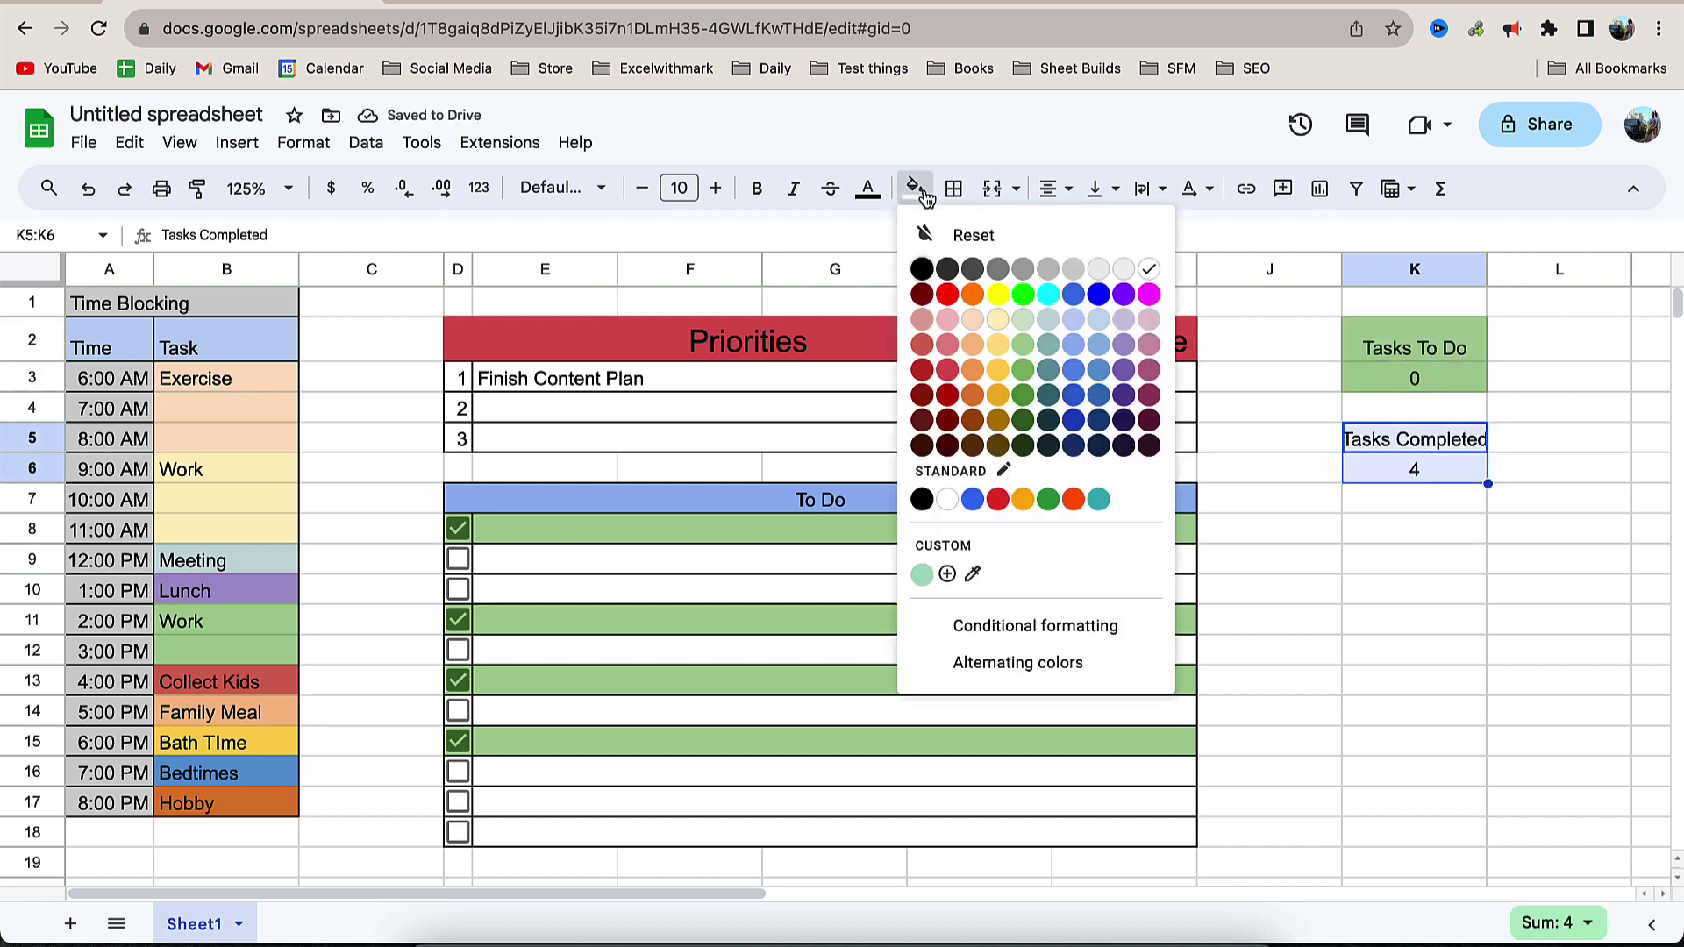
pyautogui.click(1023, 373)
# Label K8 'Daily Tasks' and enter =COUNTA(B3:B17) in K9 to count the tasks.
pyautogui.click(1360, 529)
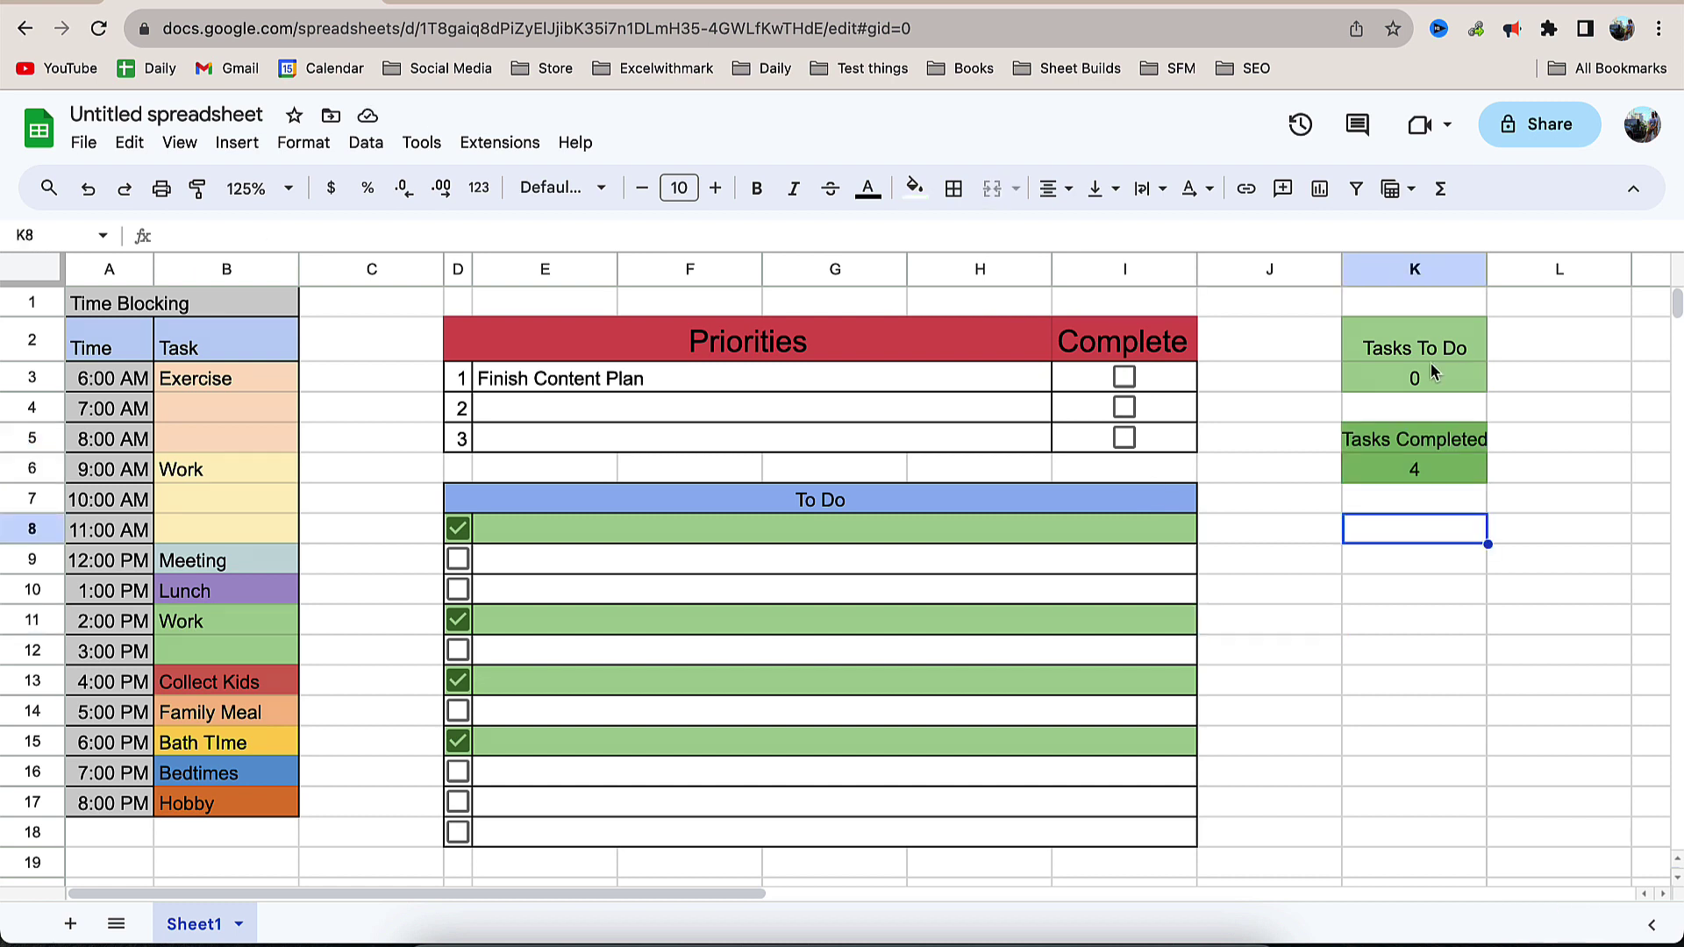
pyautogui.write('Daily Ta')
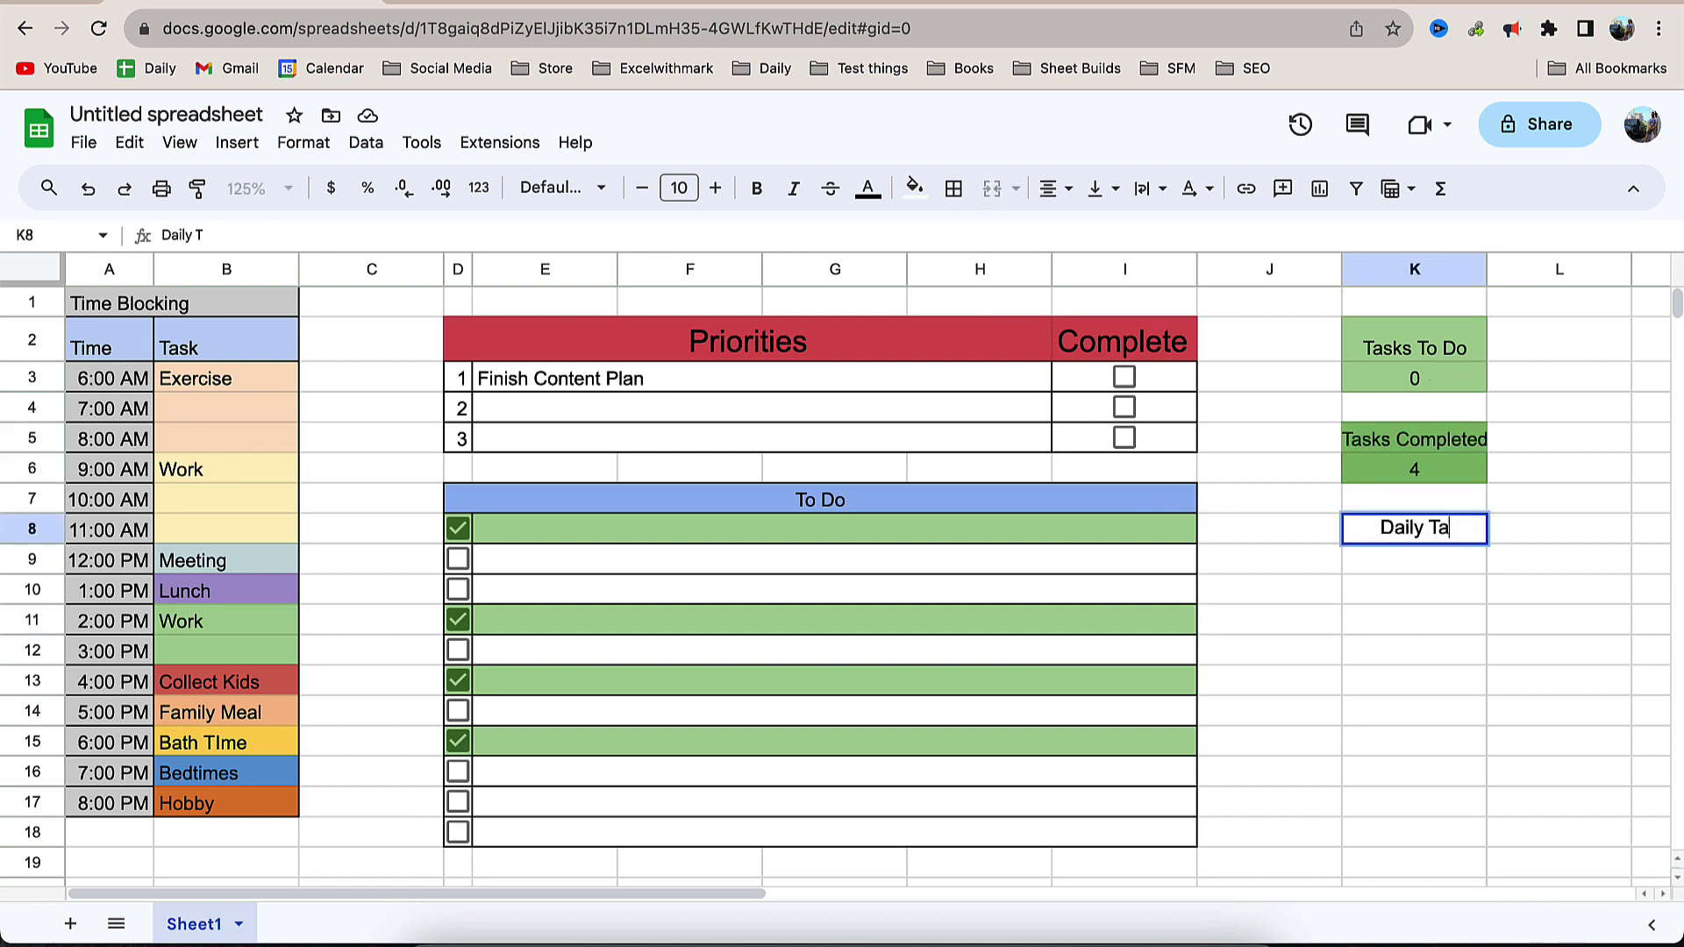
pyautogui.write('sks')
pyautogui.press('Return')
pyautogui.write('+c')
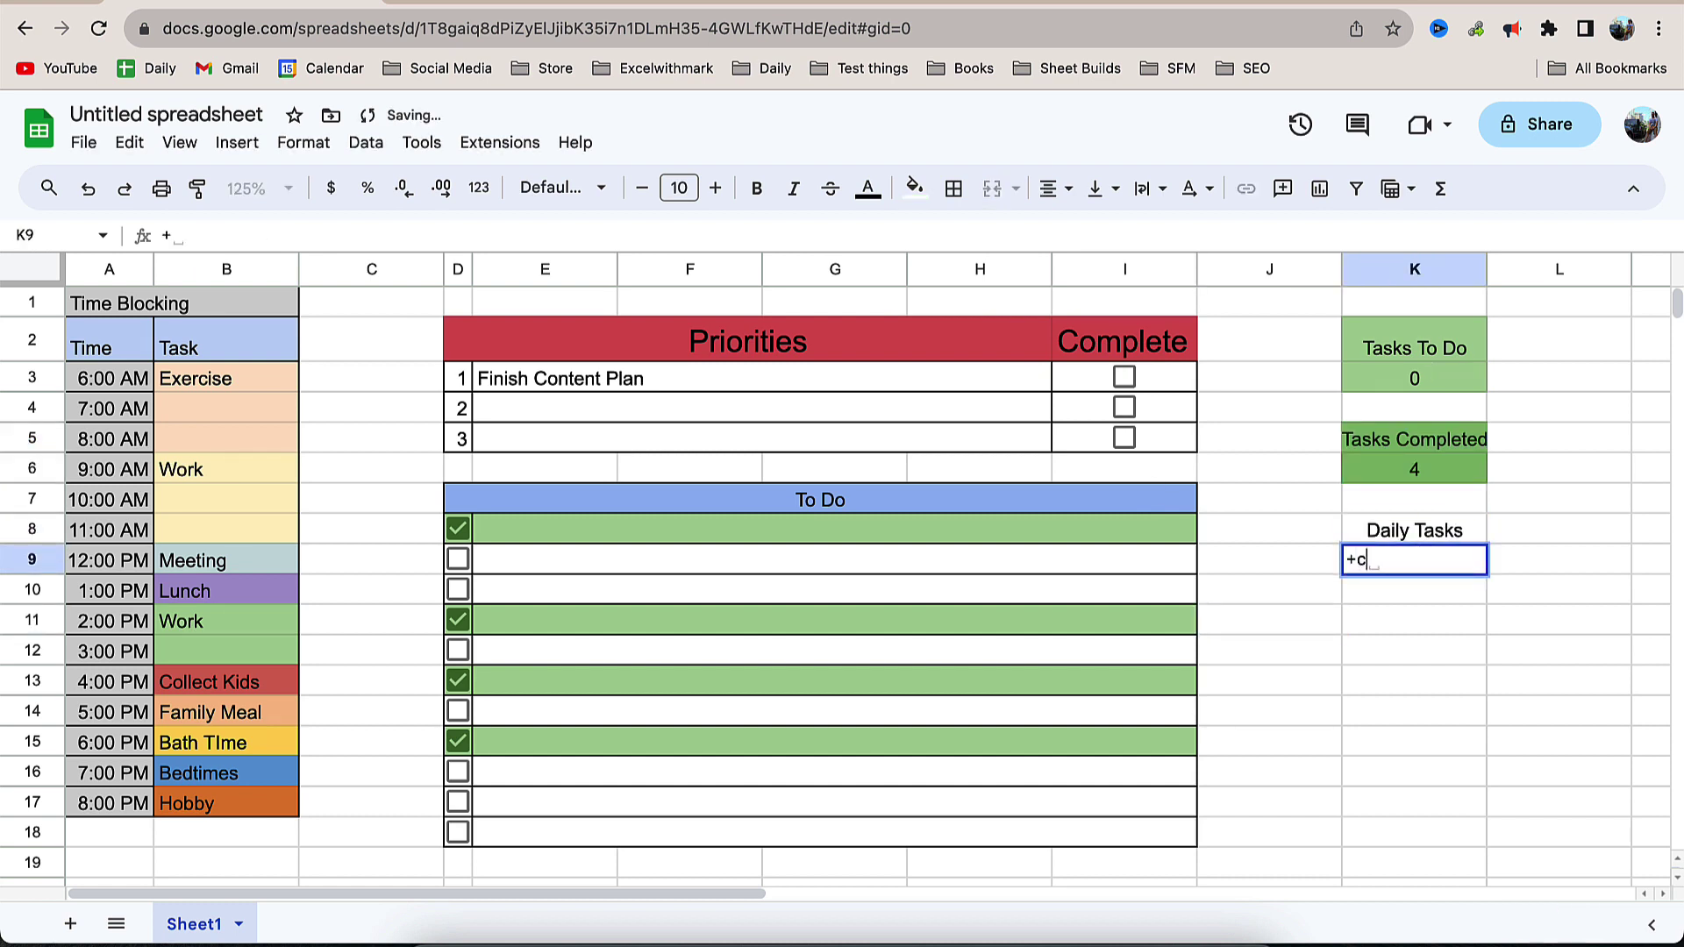
pyautogui.write('ount')
pyautogui.press('Down')
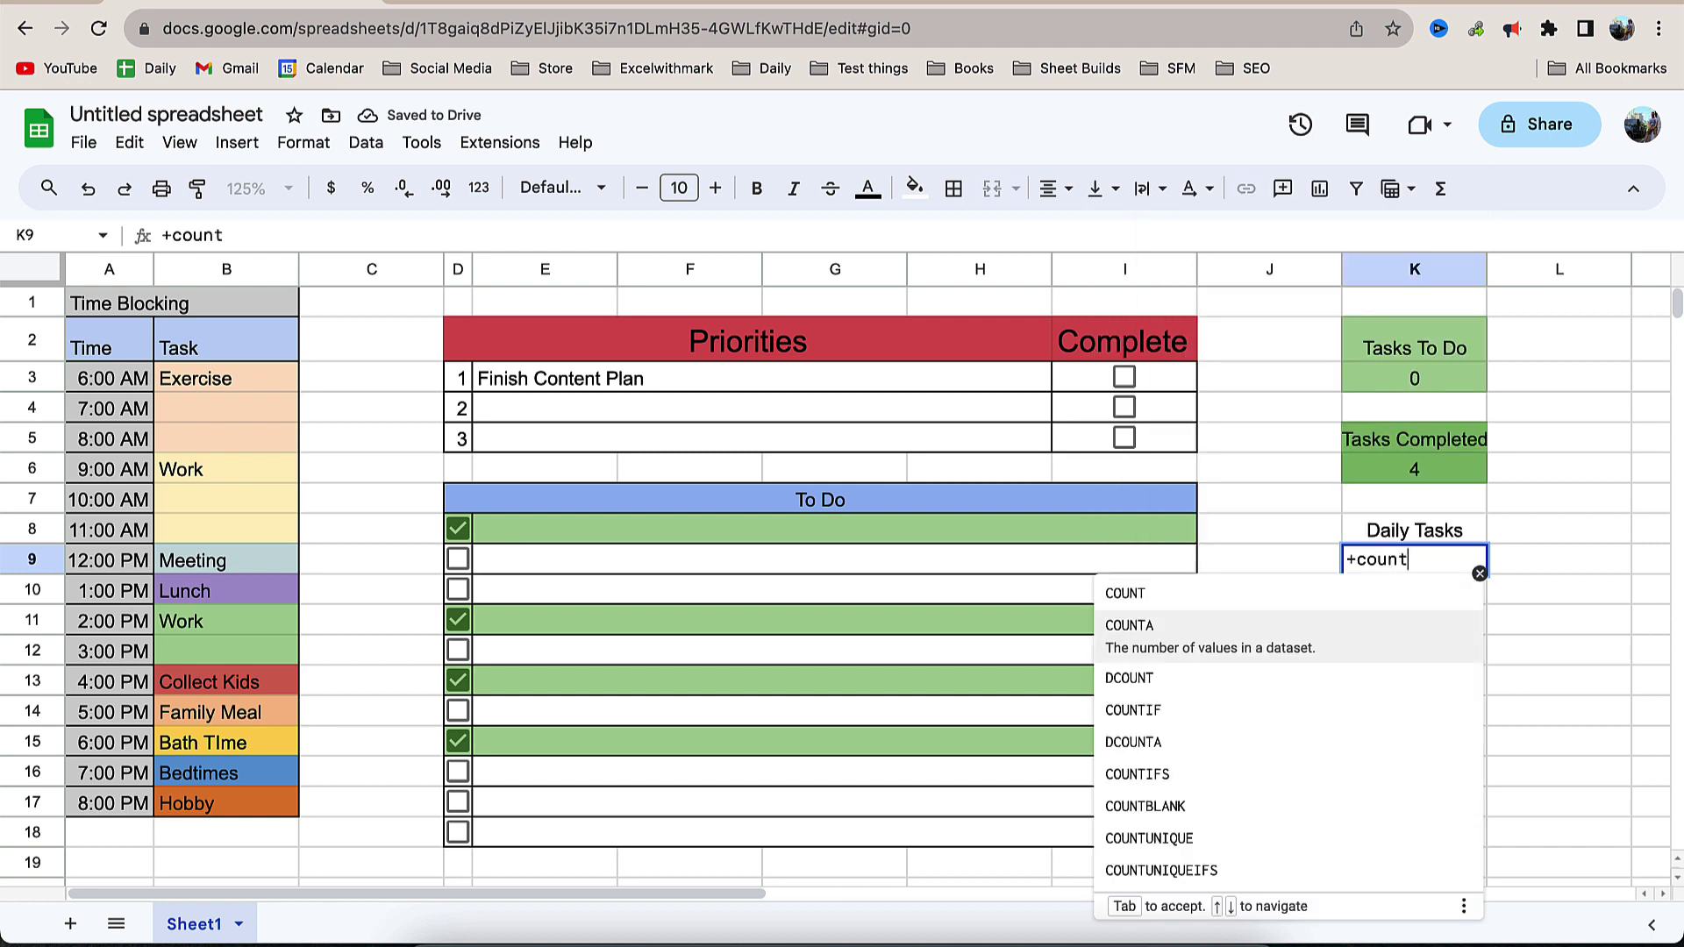
pyautogui.press('Tab')
pyautogui.moveTo(198, 384); pyautogui.dragTo(298, 794)
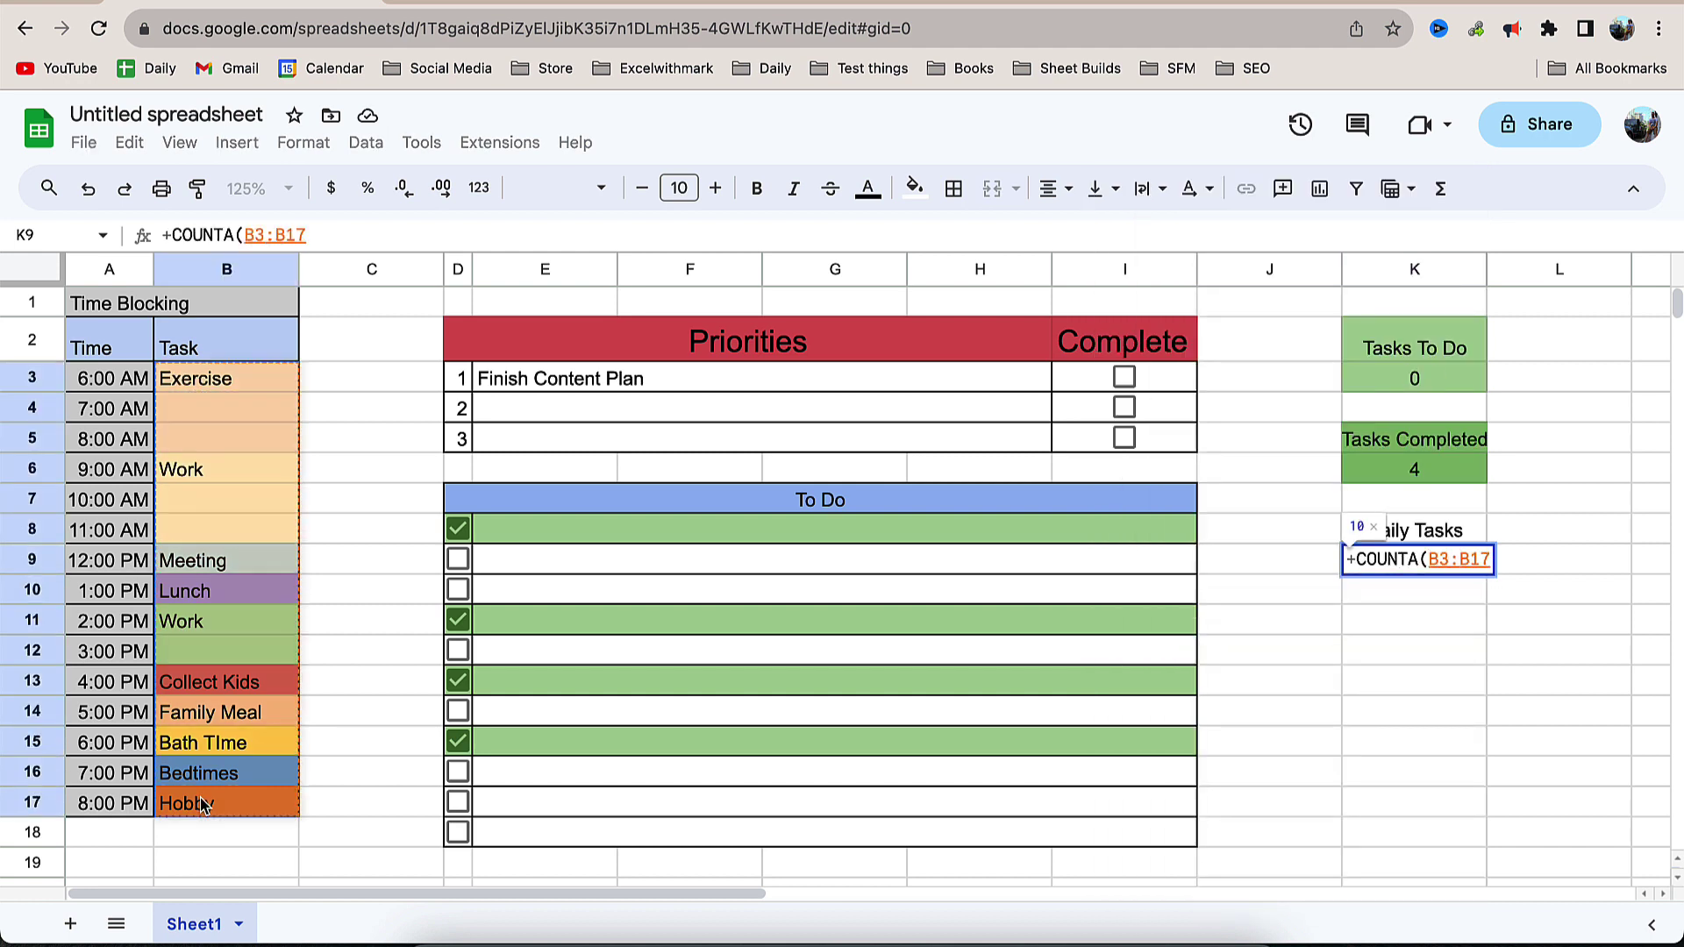
pyautogui.press('Return')
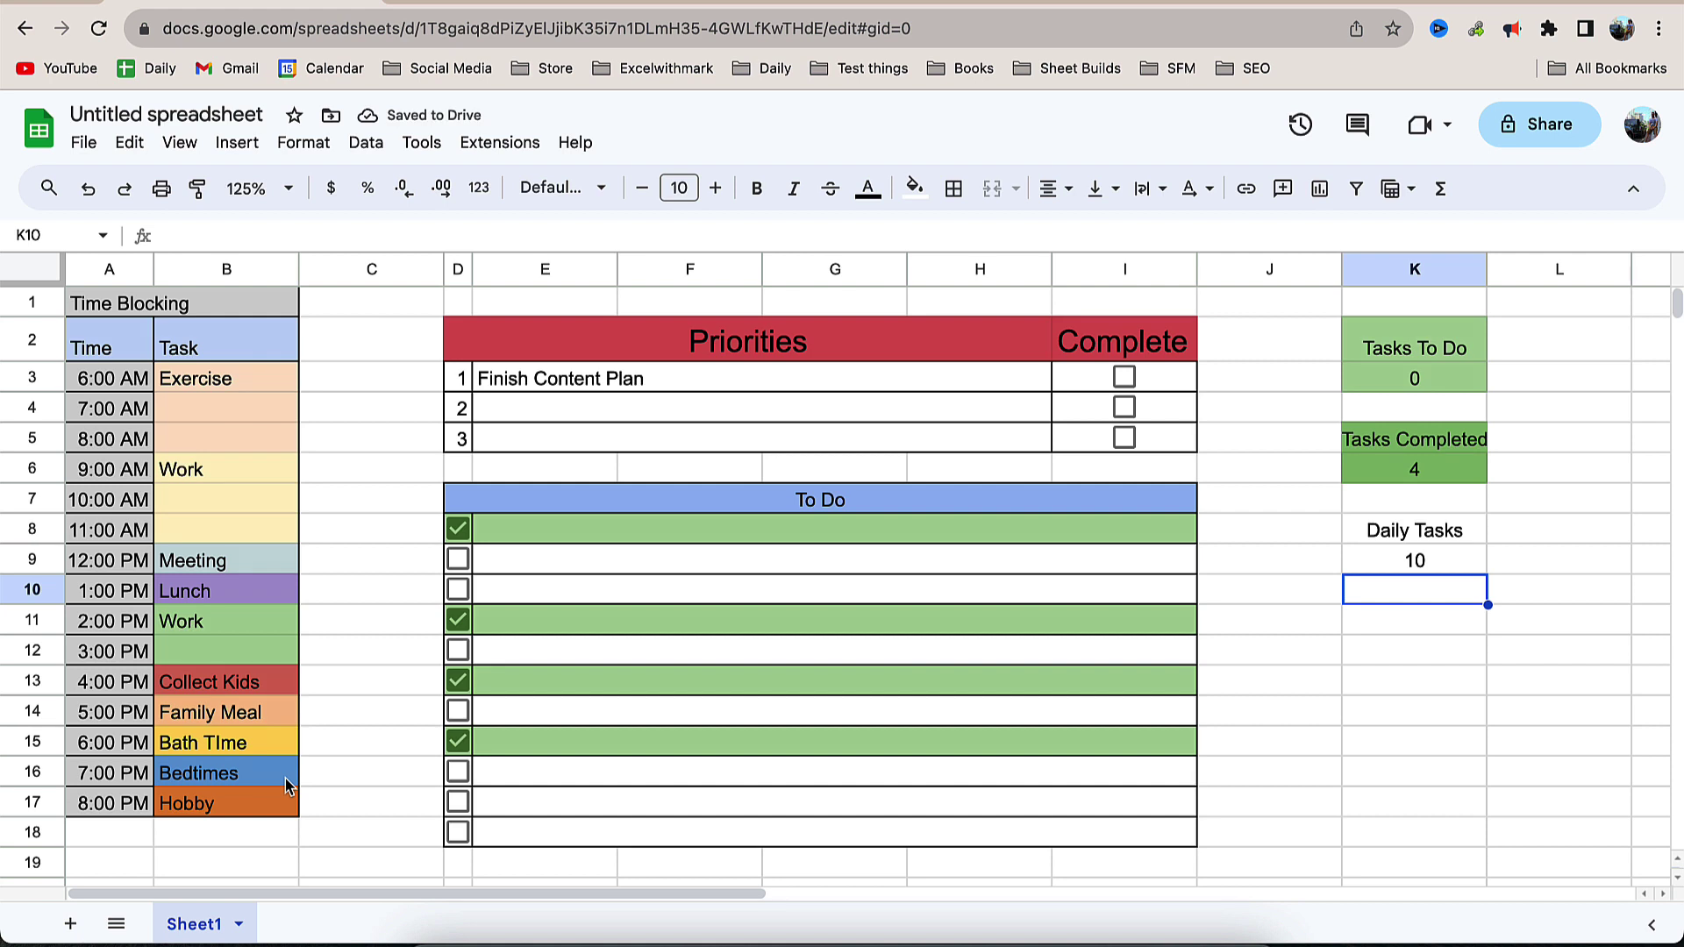
# Fill the Daily Tasks label and count cells K8:K9 dark green.
pyautogui.moveTo(1445, 535); pyautogui.dragTo(1447, 565)
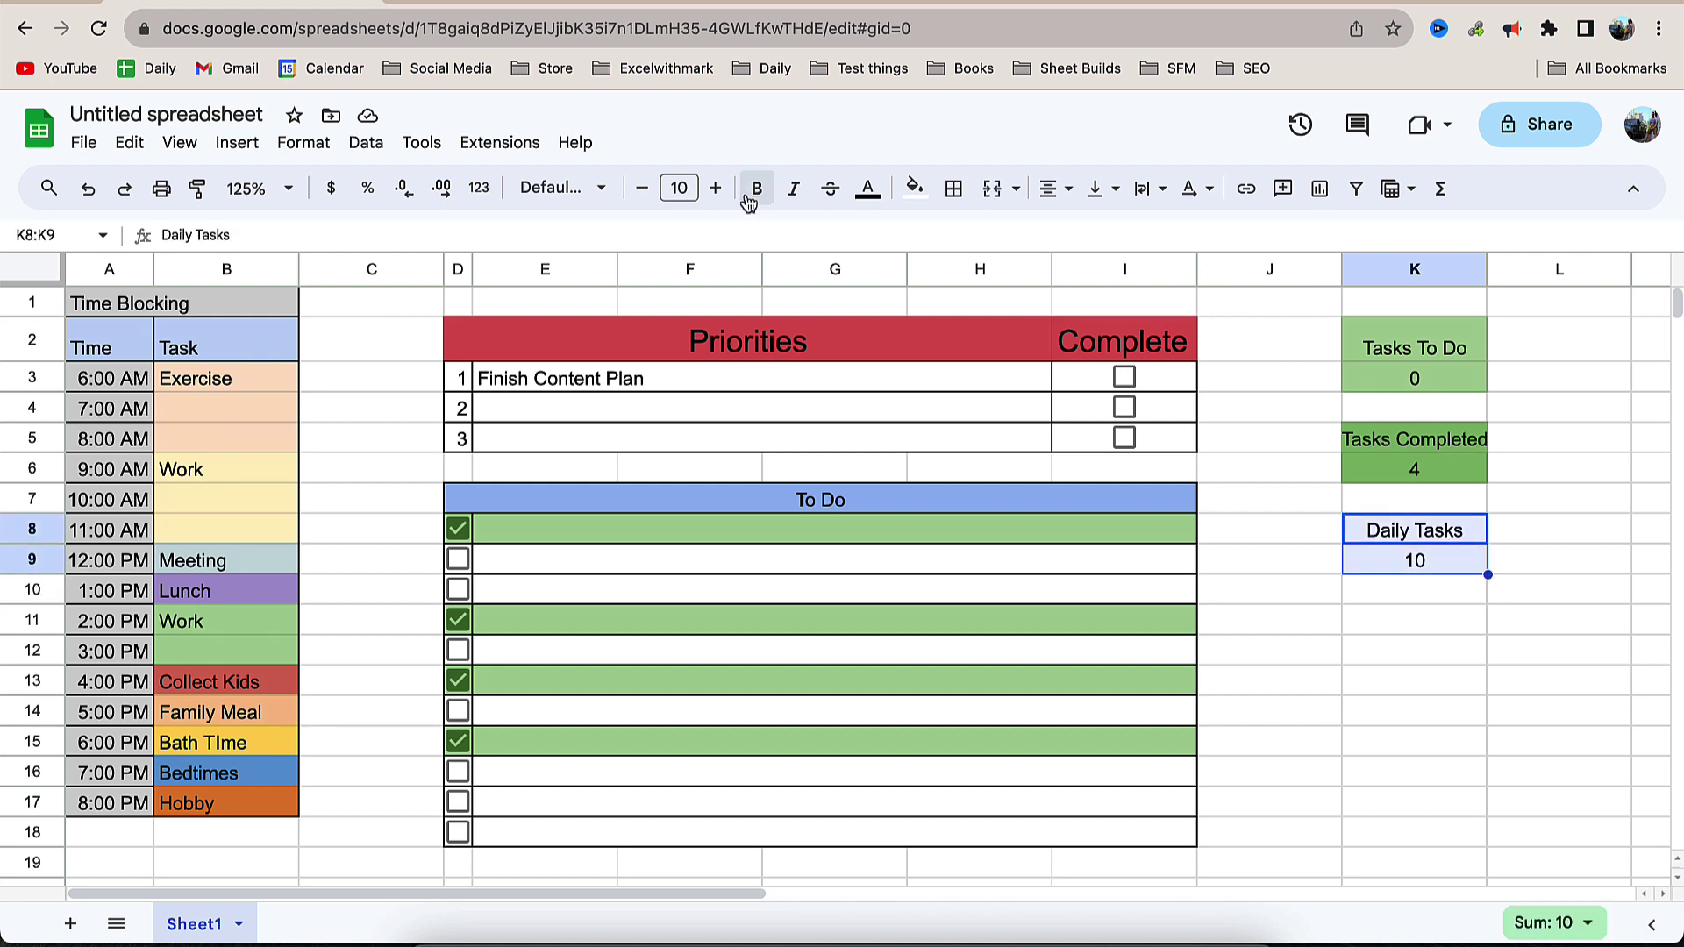
pyautogui.click(915, 189)
pyautogui.click(1023, 369)
pyautogui.click(1279, 651)
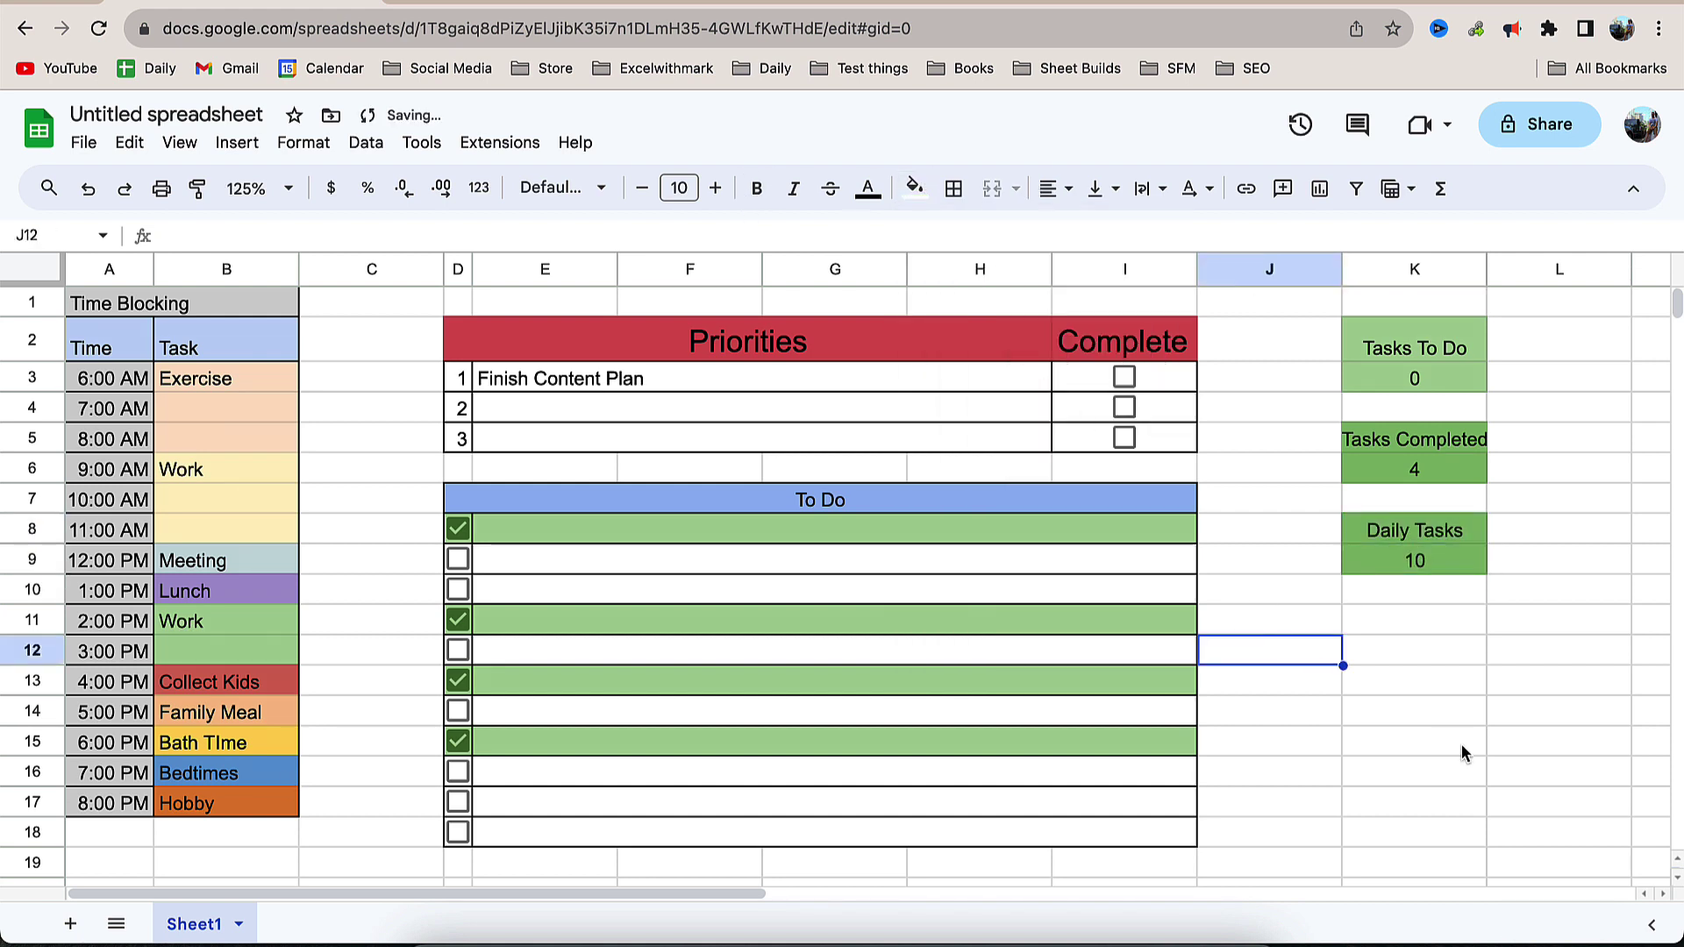
pyautogui.click(1403, 507)
pyautogui.moveTo(1401, 521); pyautogui.dragTo(1404, 561)
pyautogui.click(915, 189)
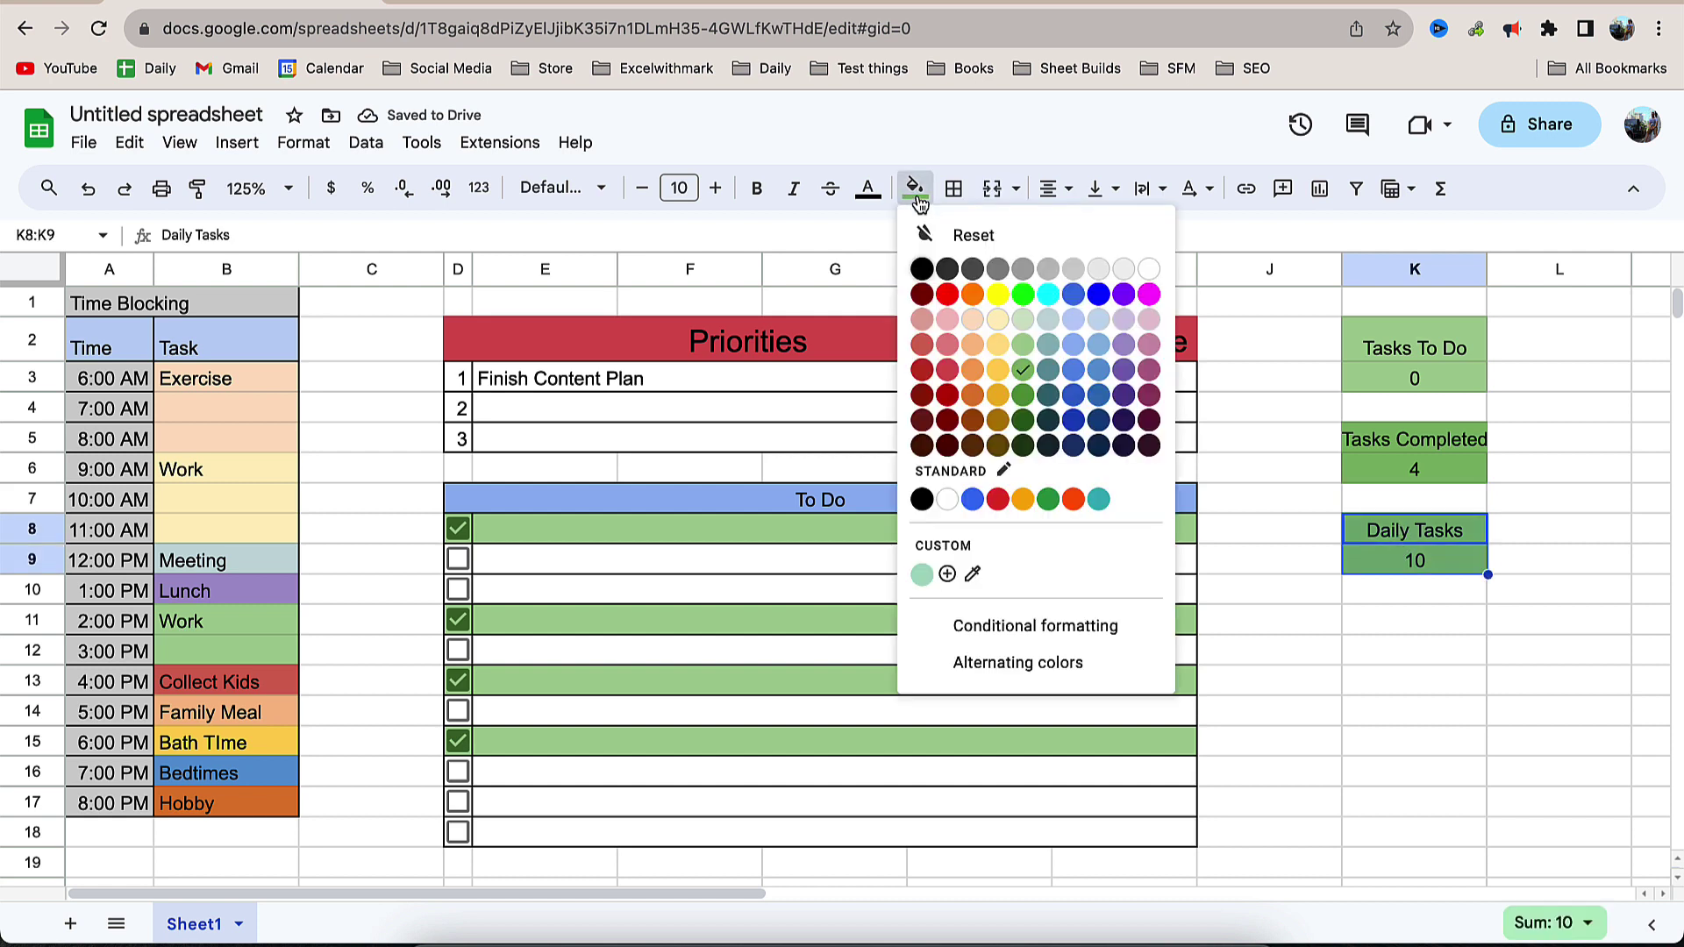
pyautogui.click(1023, 405)
pyautogui.click(1414, 681)
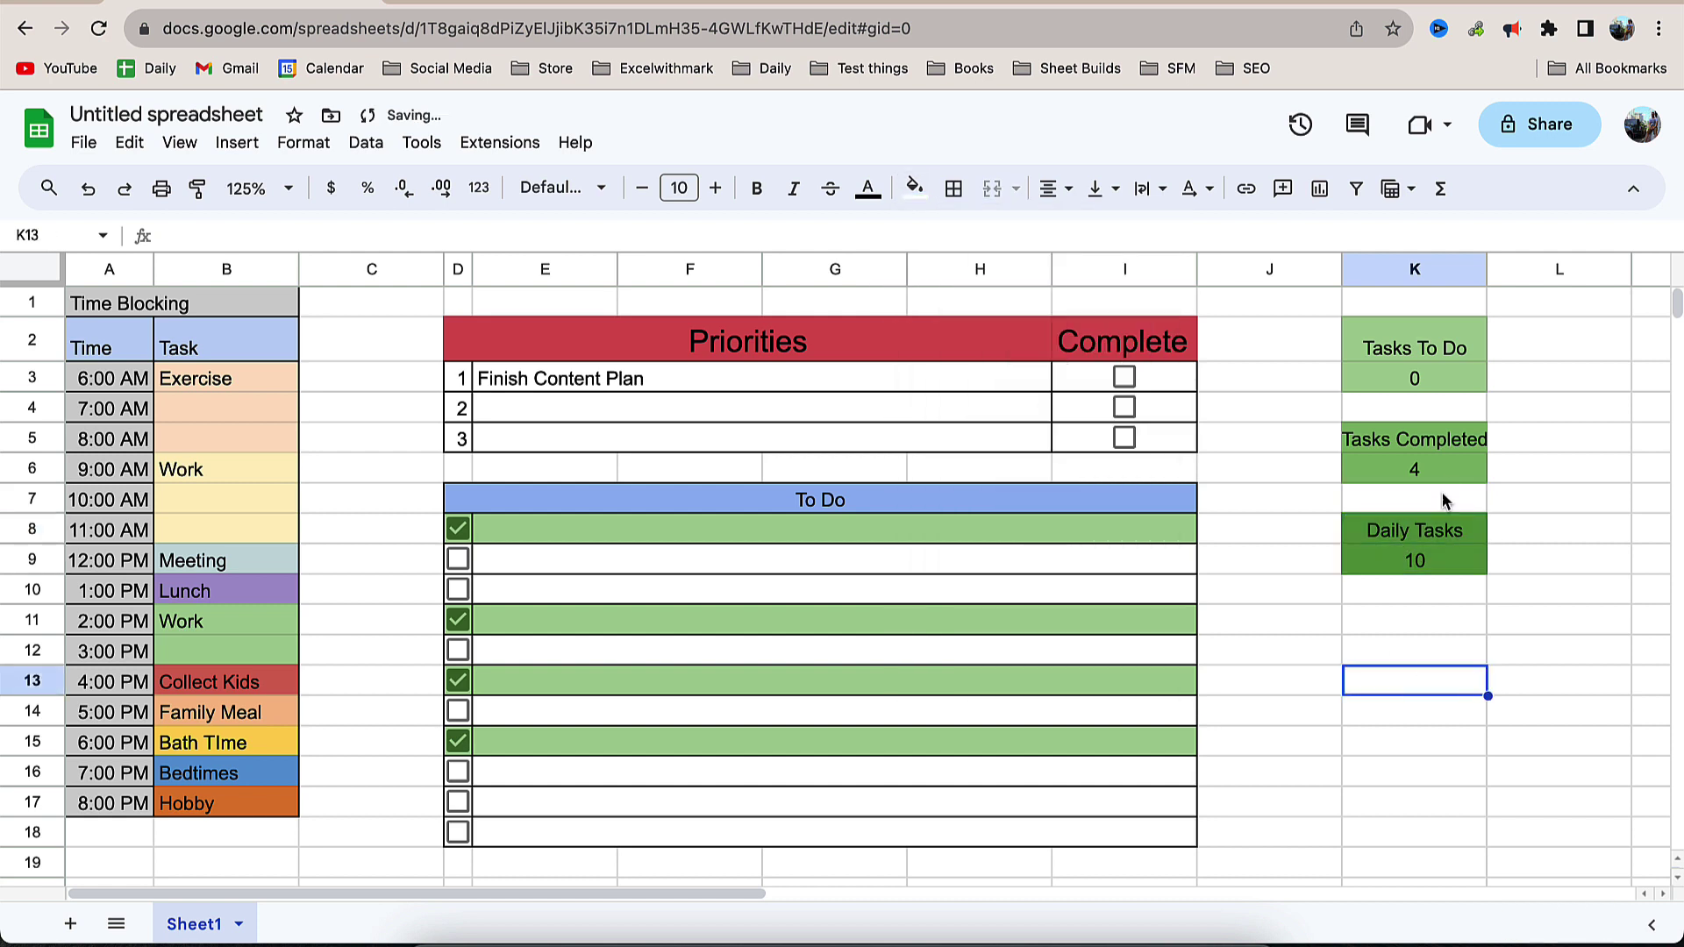
pyautogui.click(1402, 632)
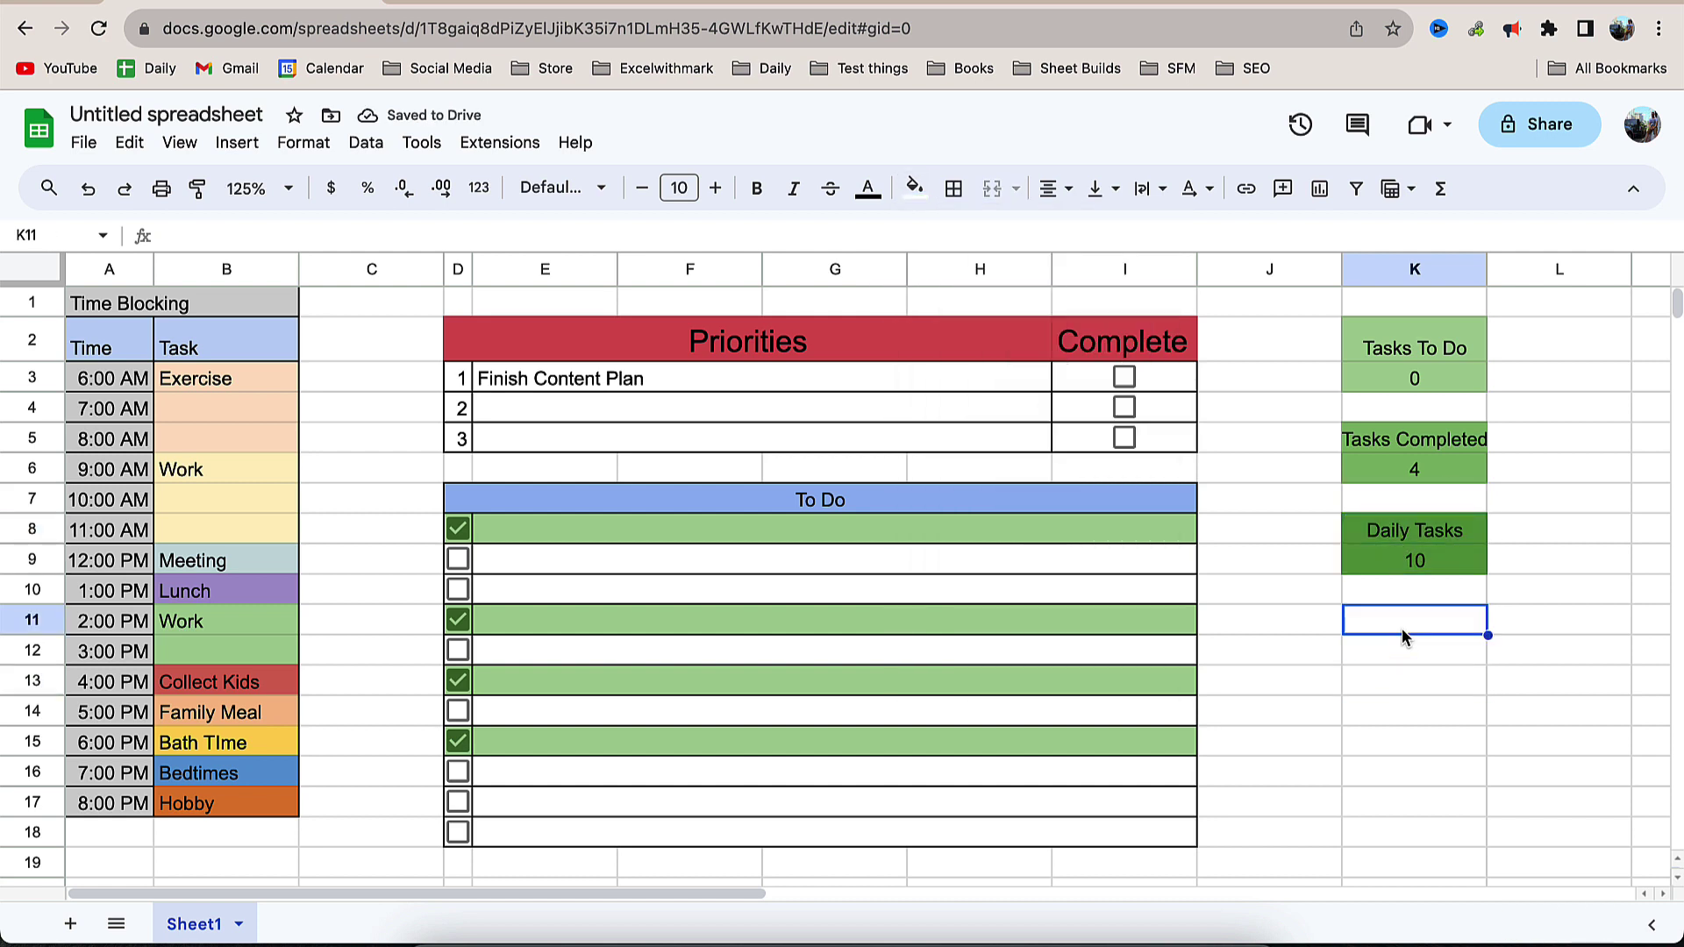
# Merge K11:L11 and type the heading 'Notes'.
pyautogui.moveTo(1383, 621); pyautogui.dragTo(1525, 624)
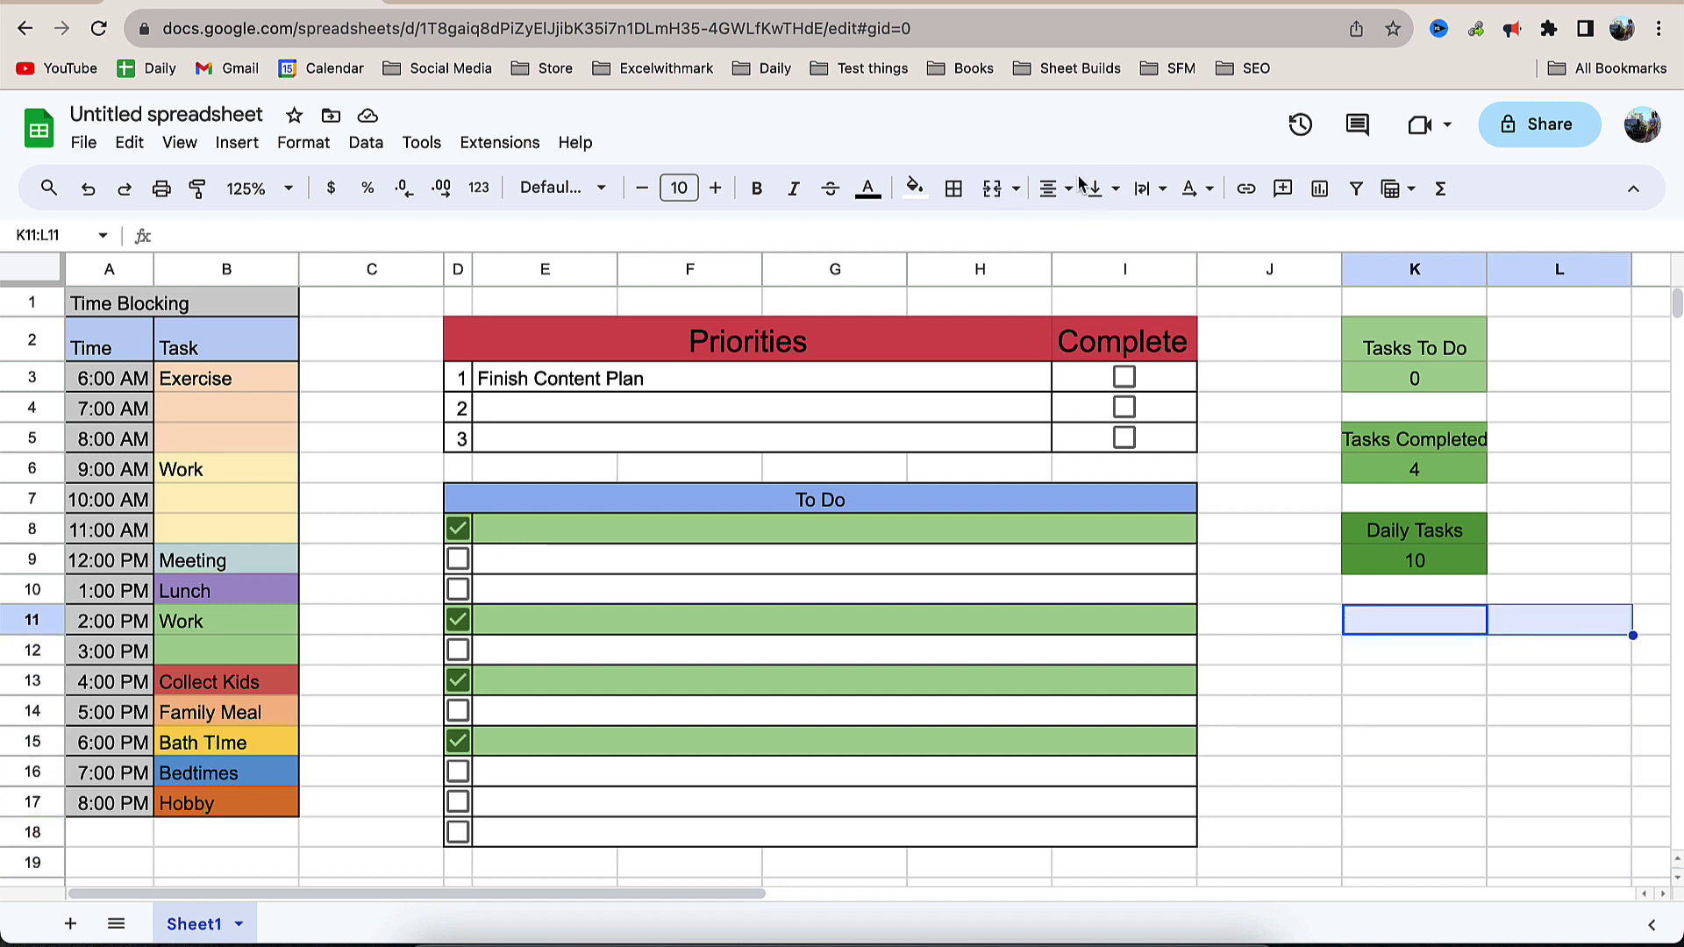
pyautogui.click(992, 188)
pyautogui.moveTo(1633, 635); pyautogui.dragTo(1631, 868)
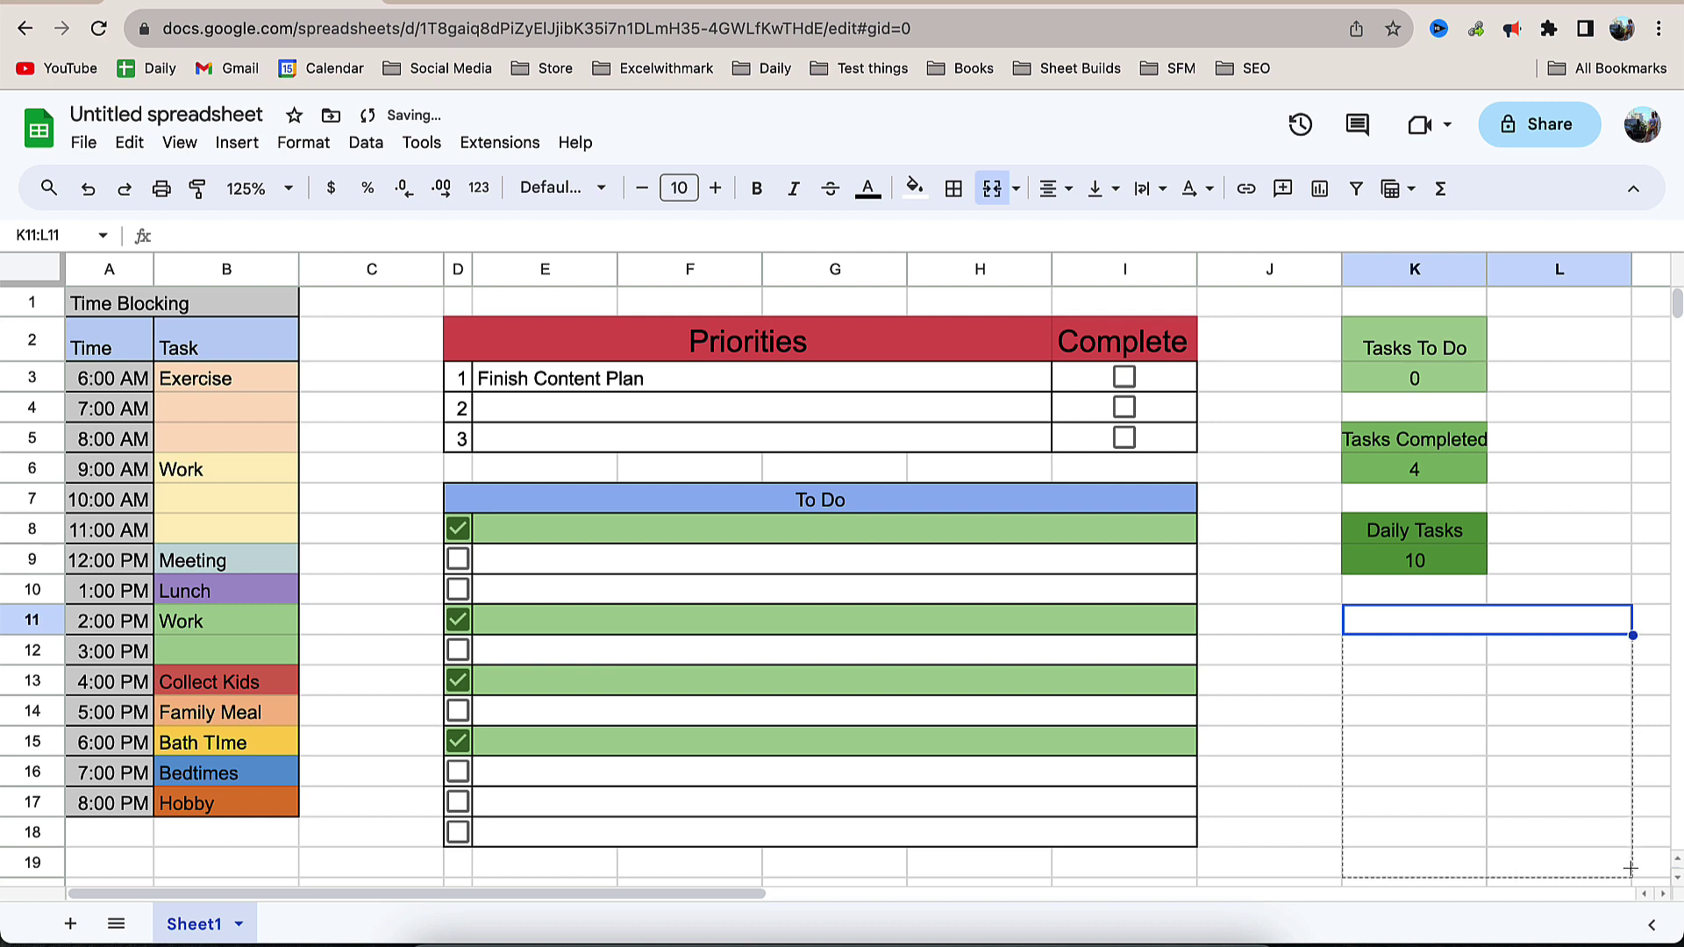
pyautogui.click(1458, 618)
pyautogui.write('Note')
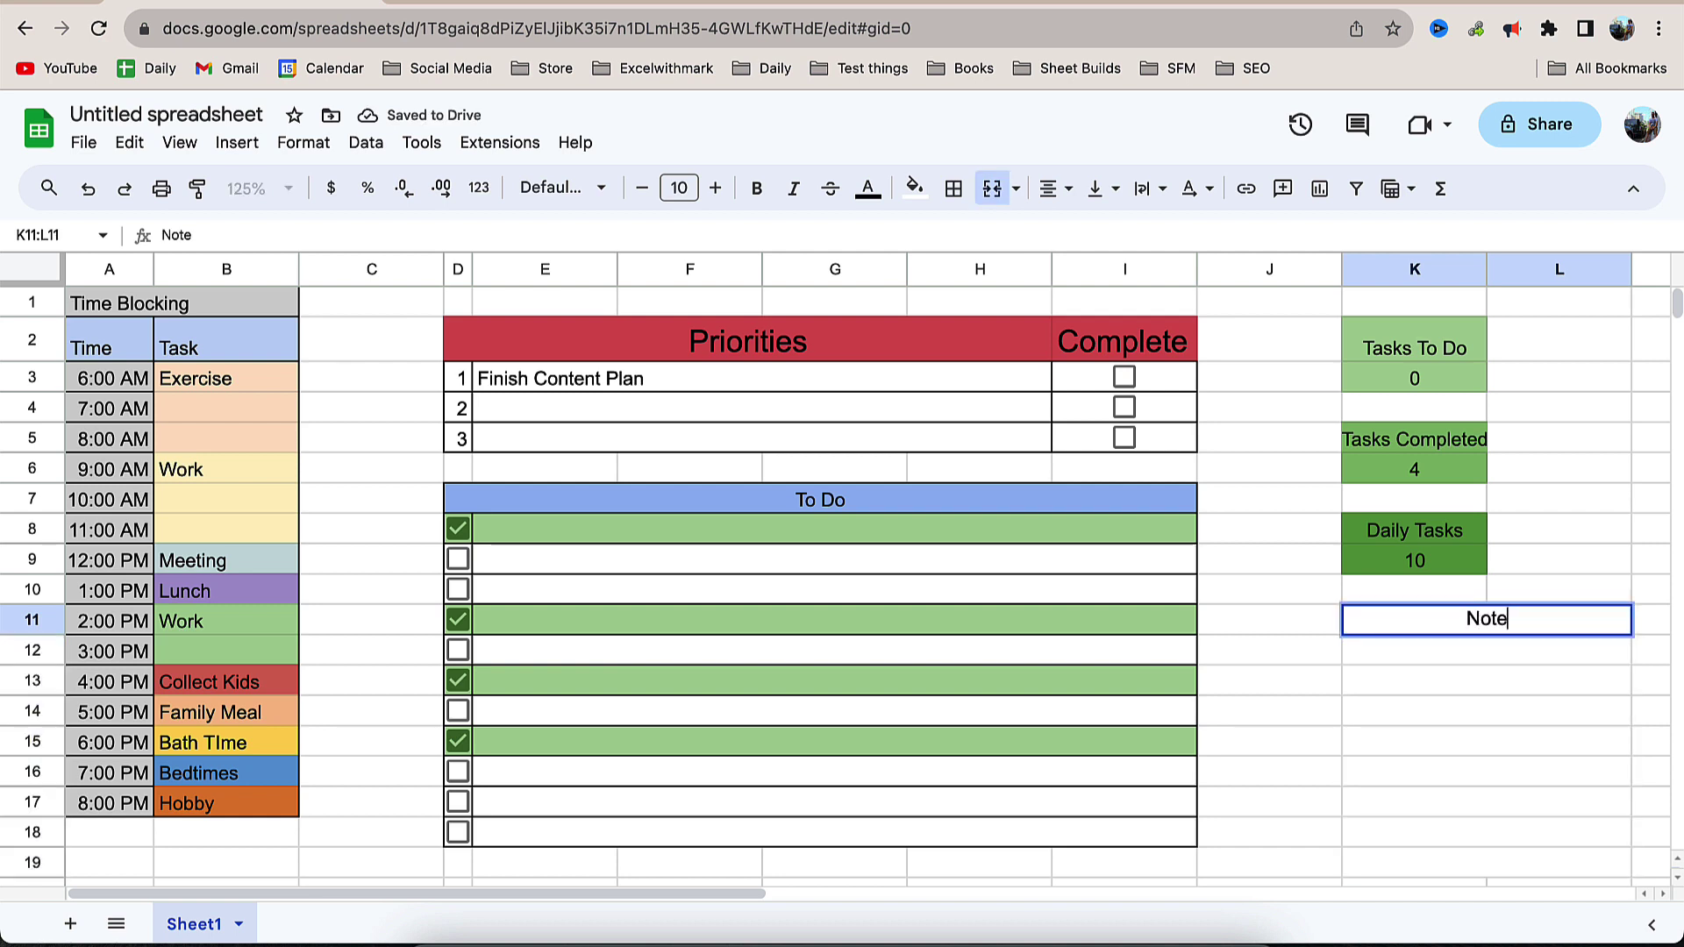
pyautogui.write('s')
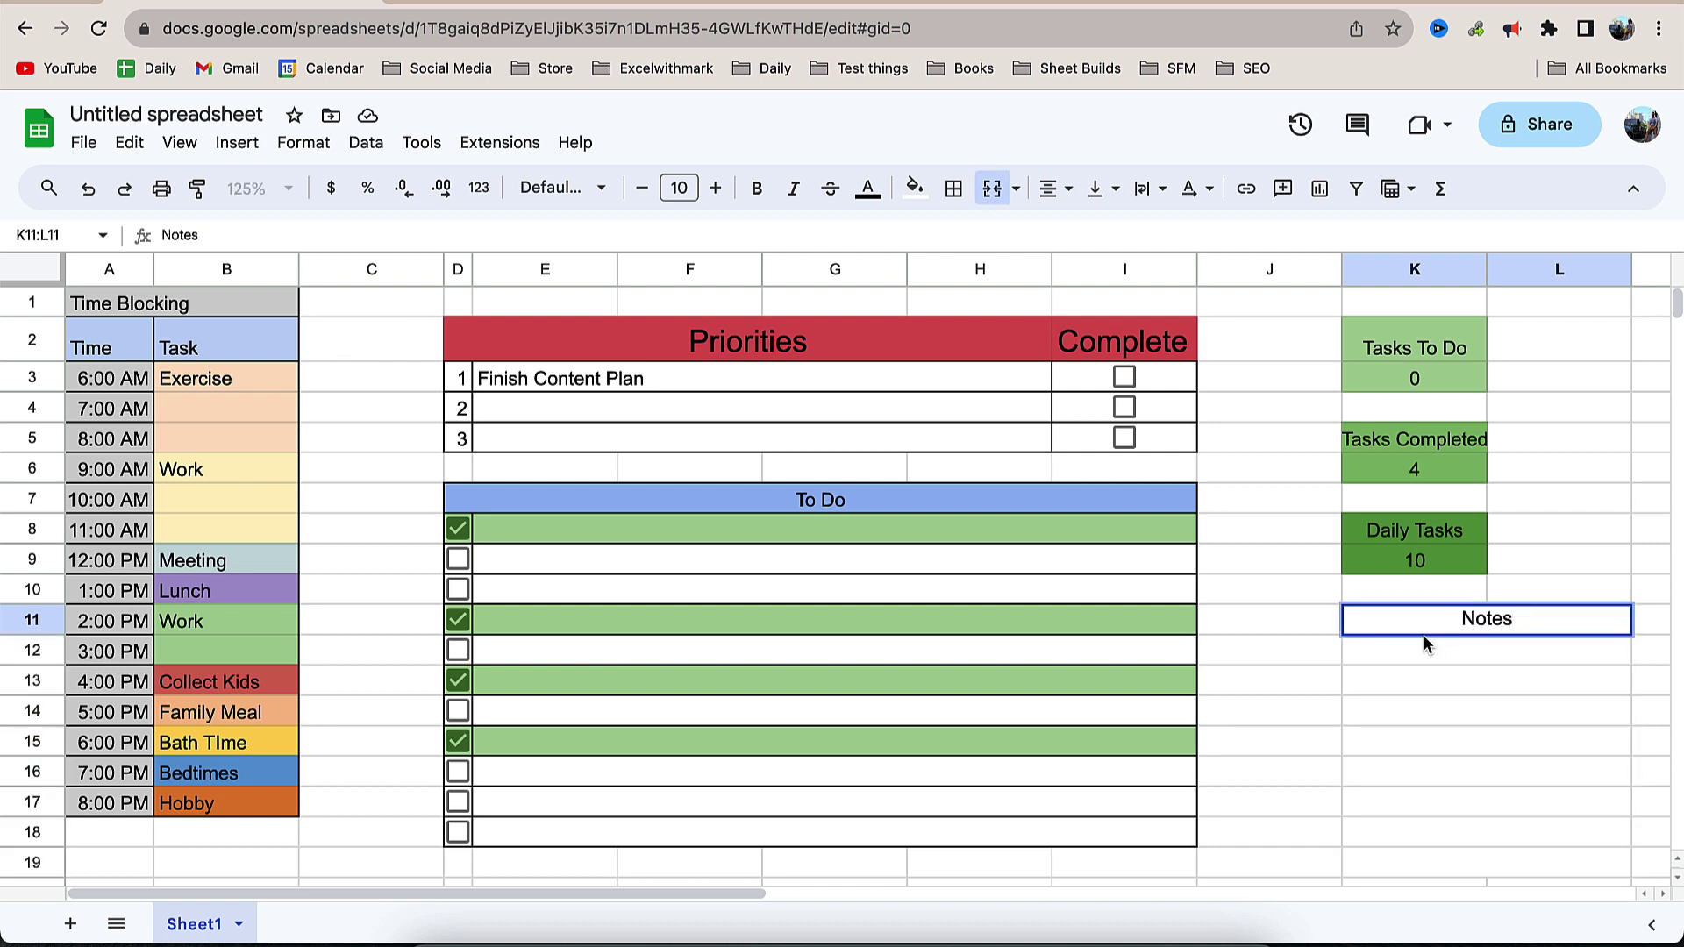
# Apply all borders to the Notes block K11:L19.
pyautogui.moveTo(1406, 625); pyautogui.dragTo(1404, 850)
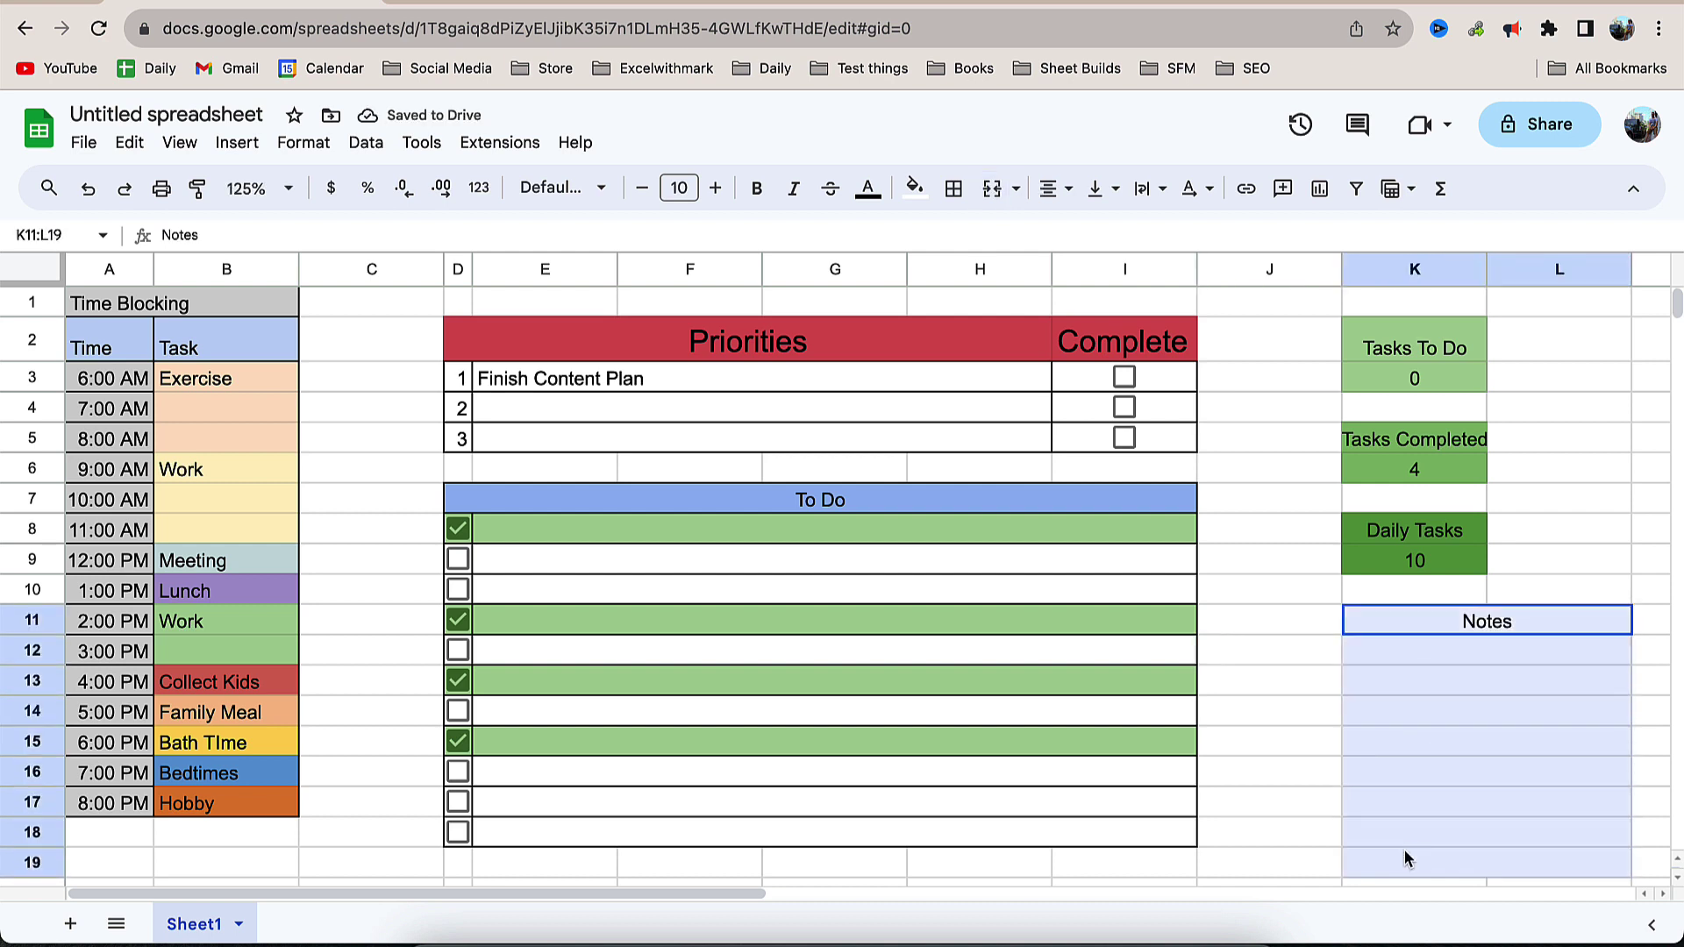
pyautogui.click(954, 188)
pyautogui.click(965, 239)
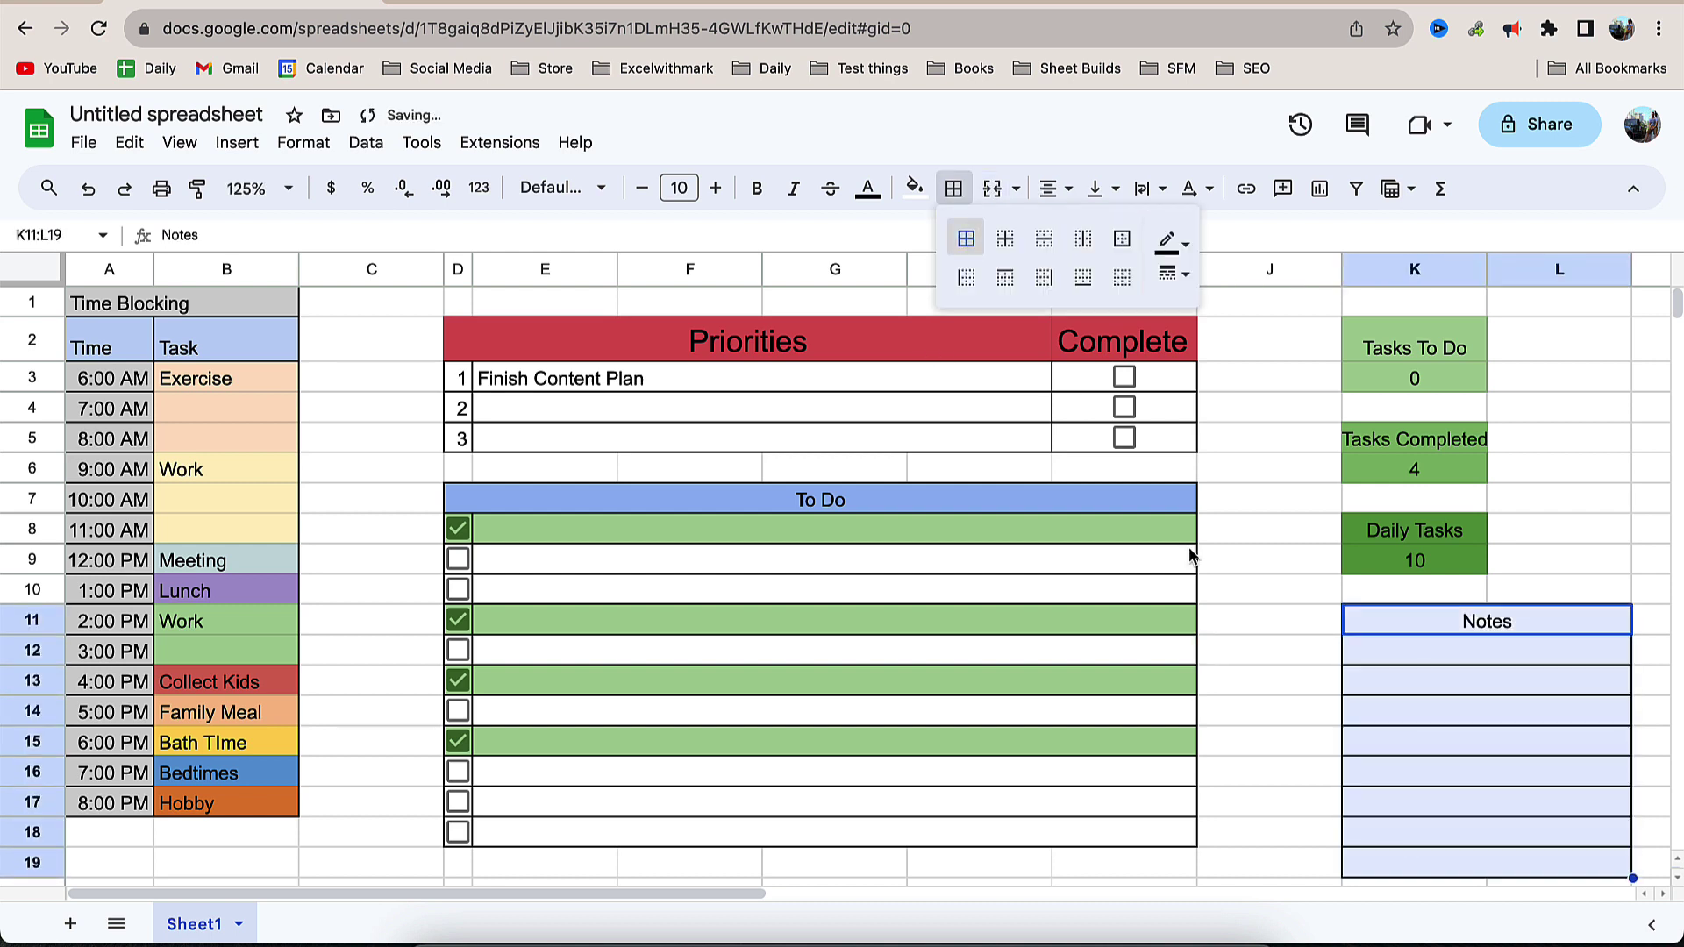
# Fill the merged Notes heading dark green.
pyautogui.click(1373, 624)
pyautogui.click(915, 188)
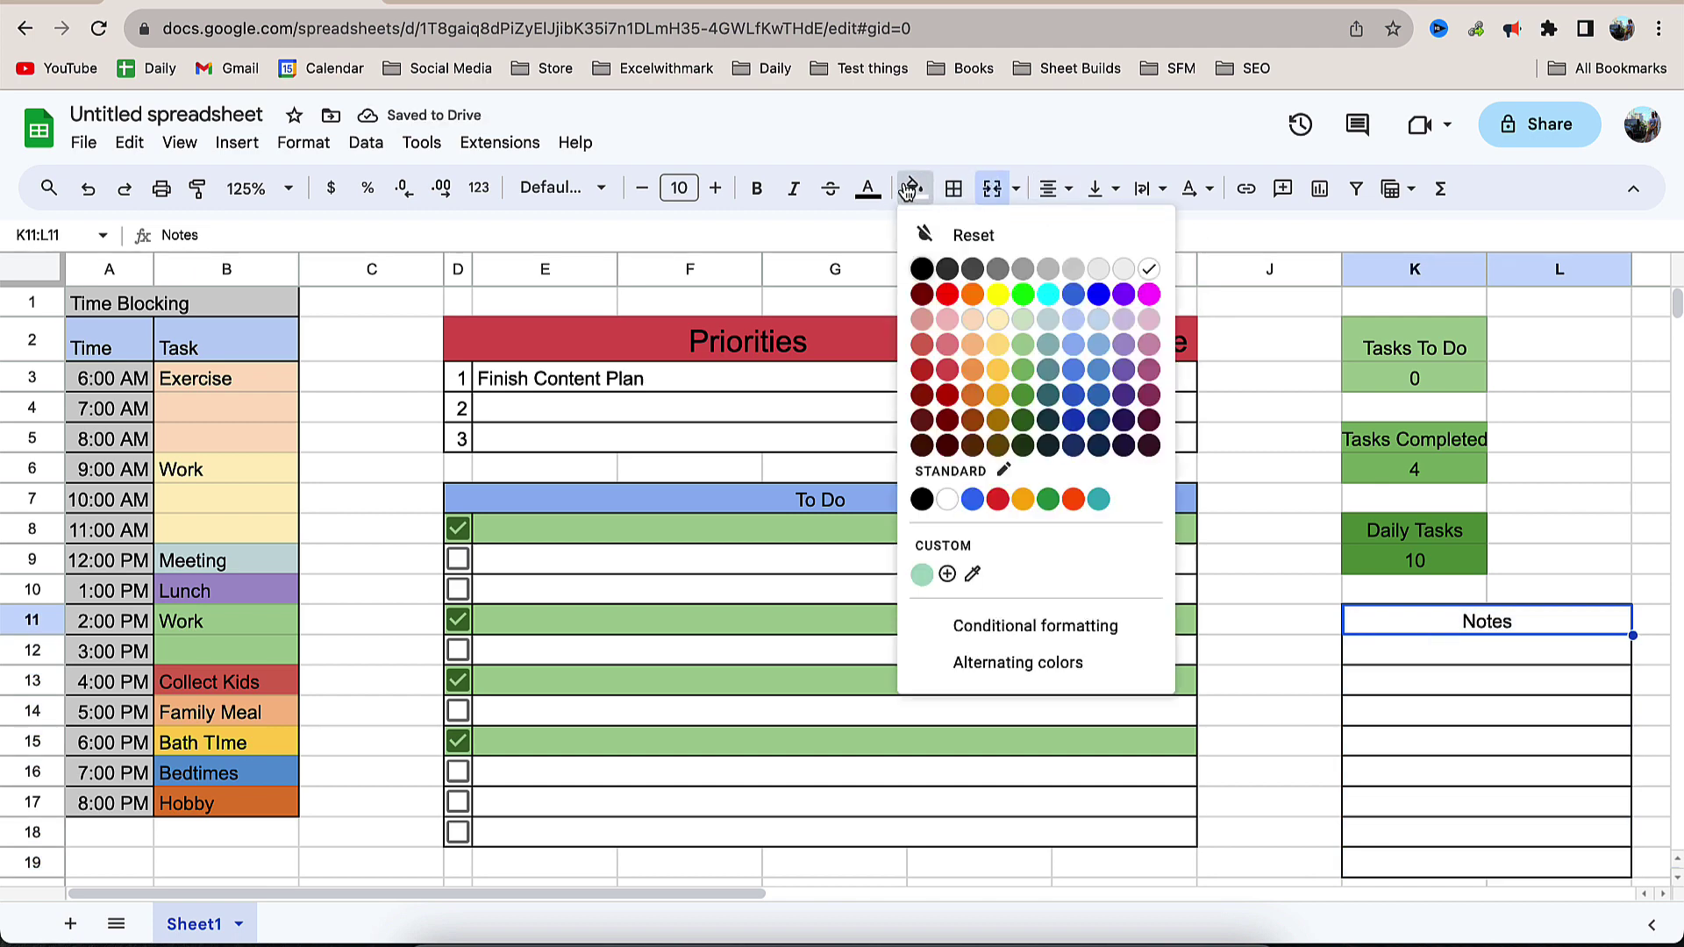
pyautogui.click(1033, 416)
pyautogui.click(1242, 650)
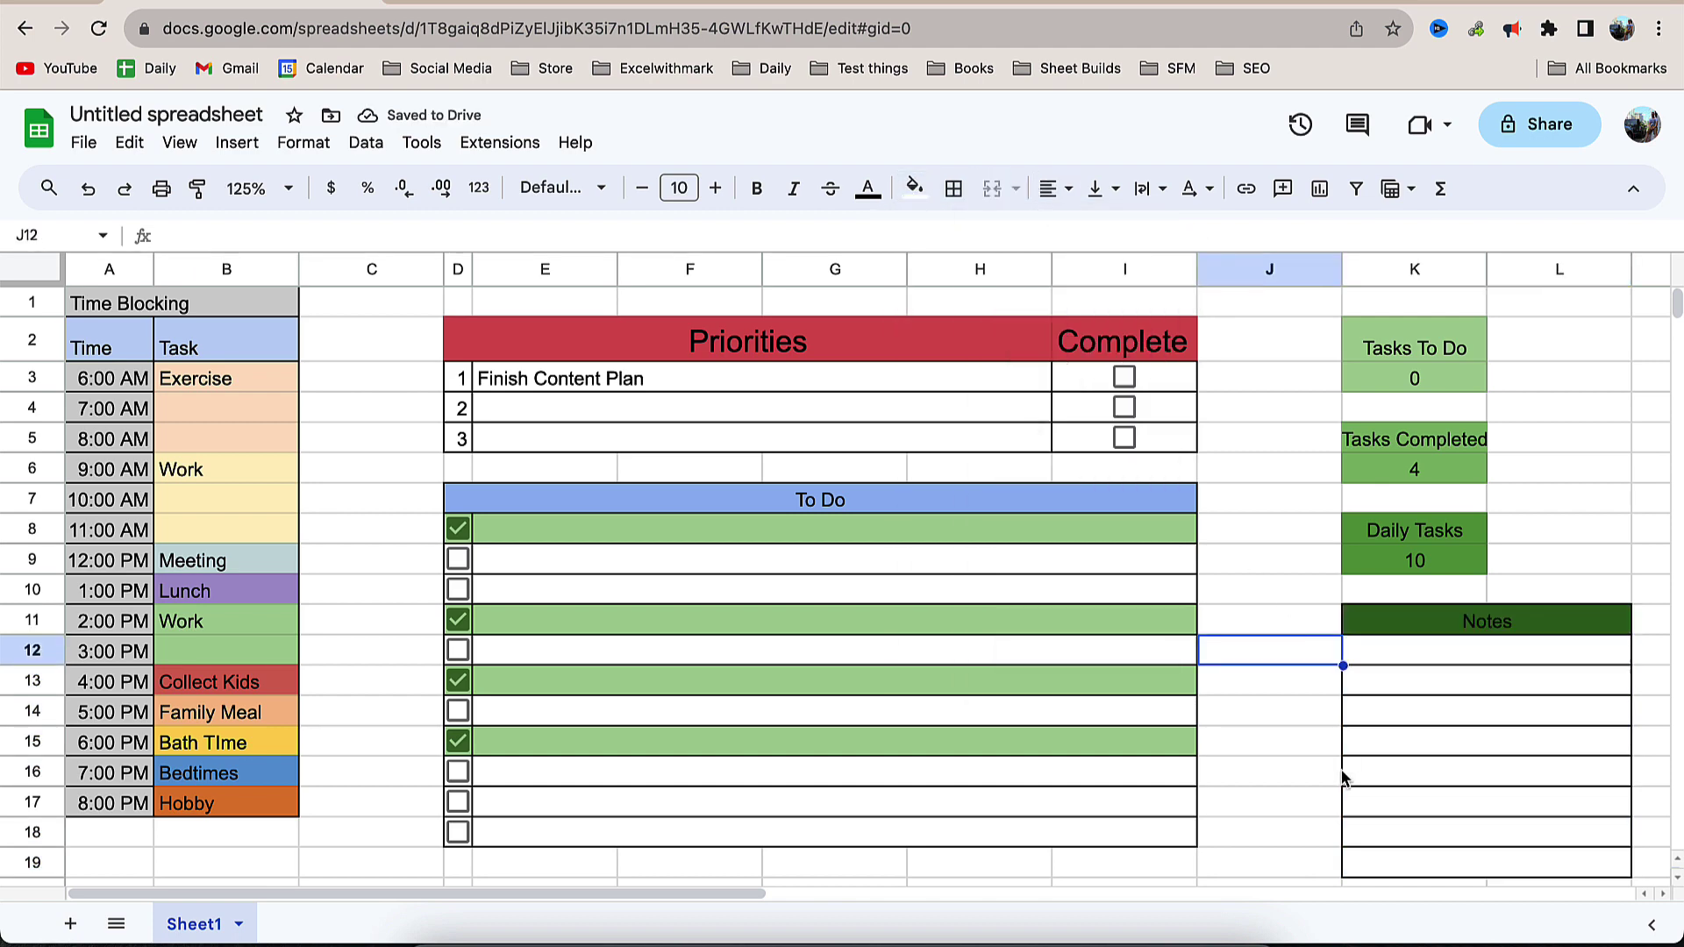